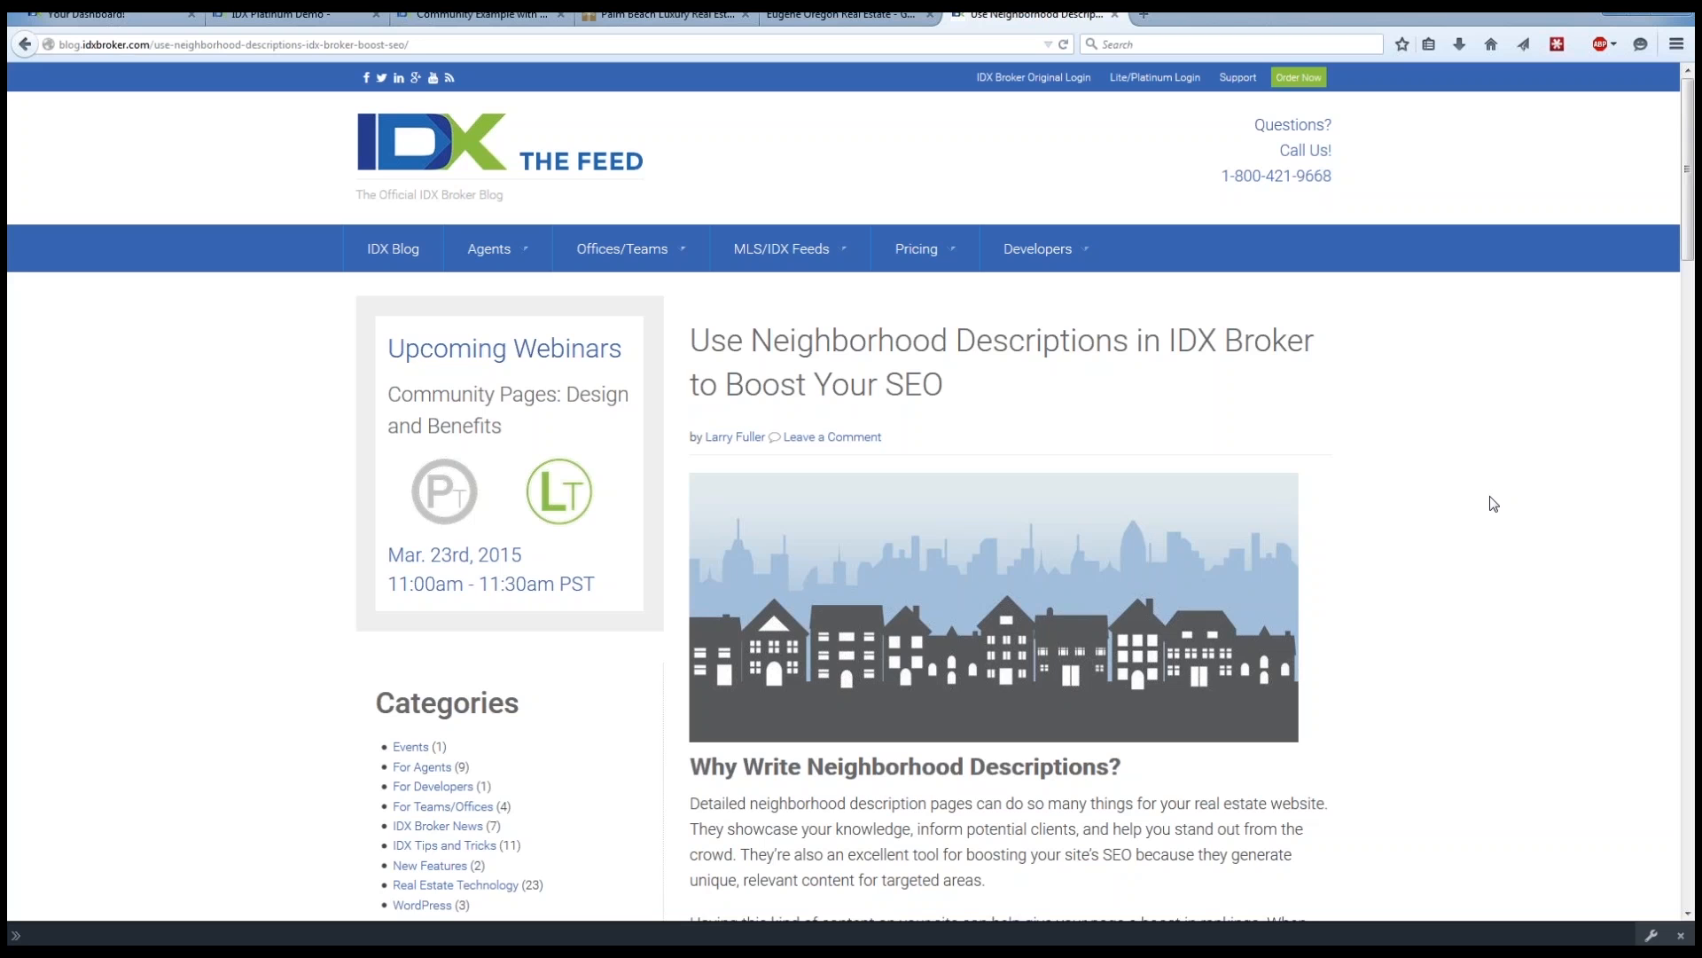
Skim the blog article on neighborhood descriptions and open the For Teams/Offices category of the IDX Broker blog.
left_click_drag(1688, 182, 1685, 255)
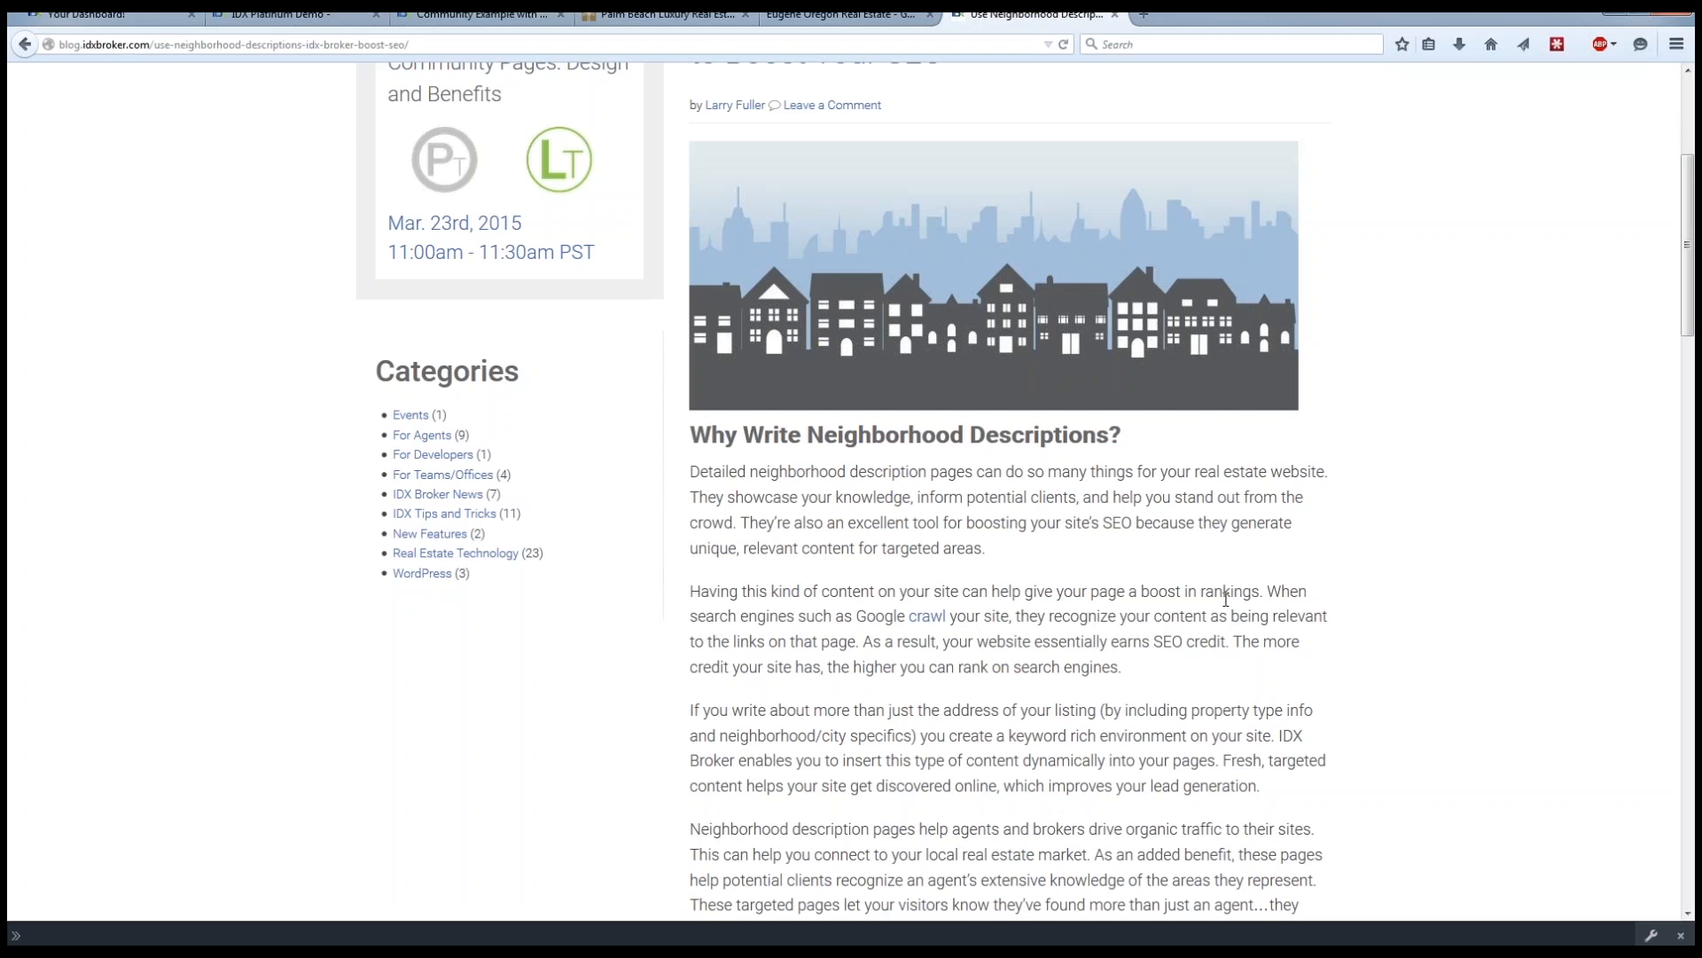
scroll(1223, 609, "up", 3)
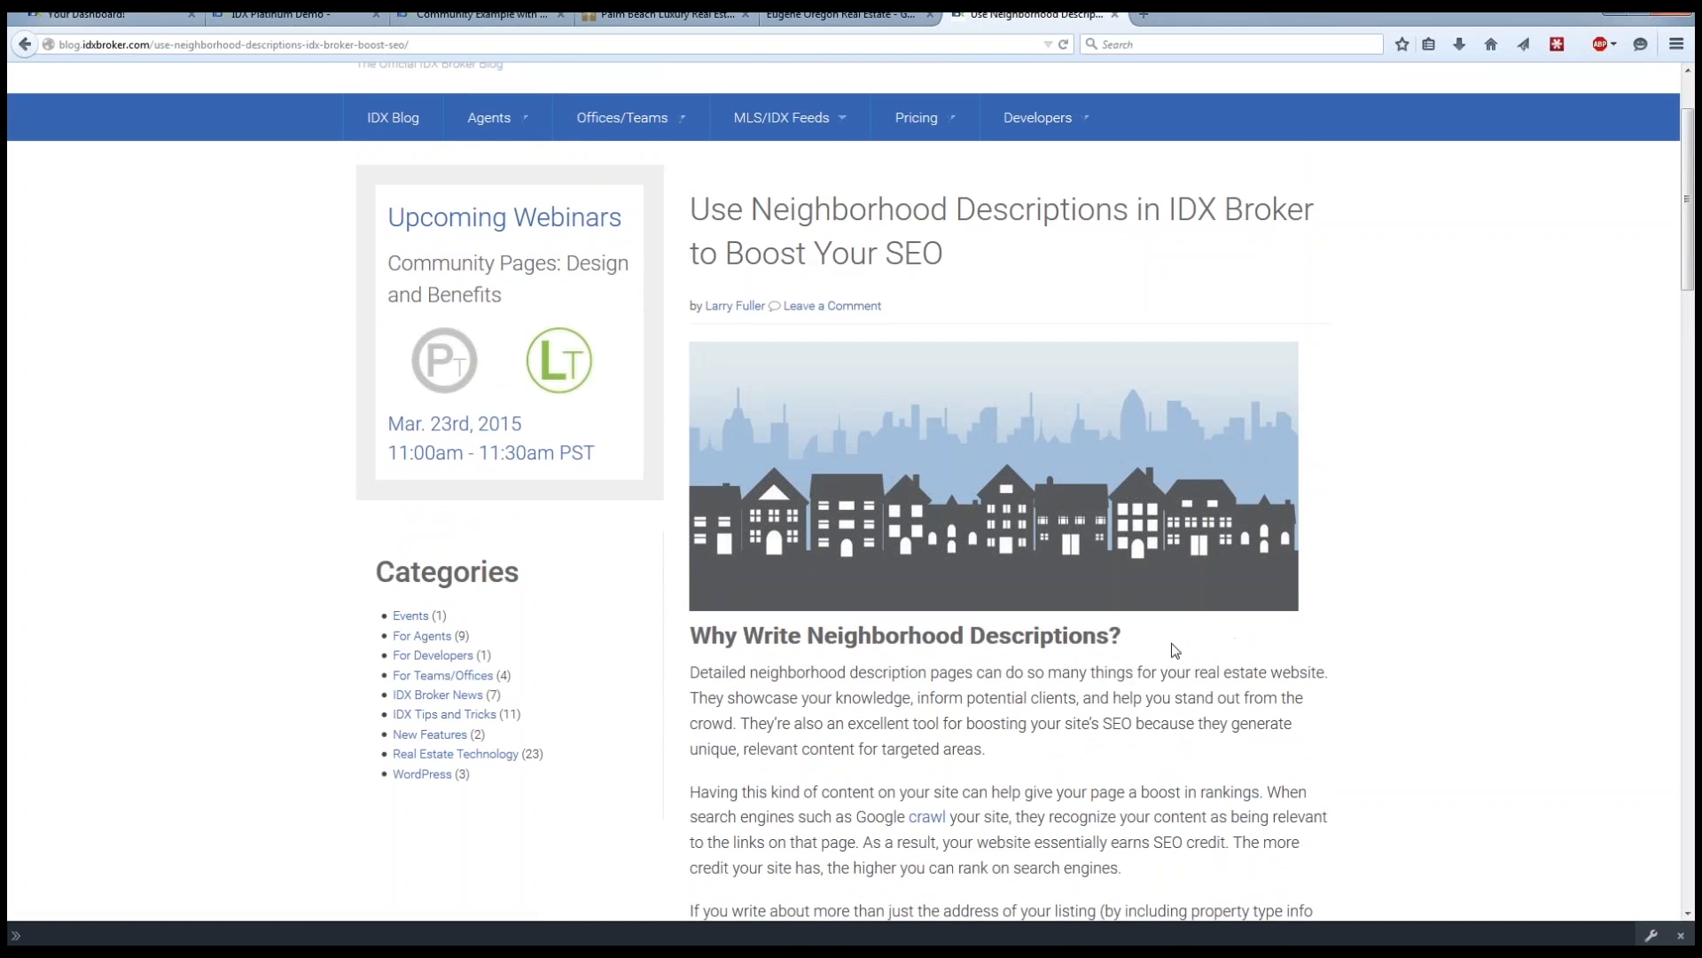
left_click(436, 681)
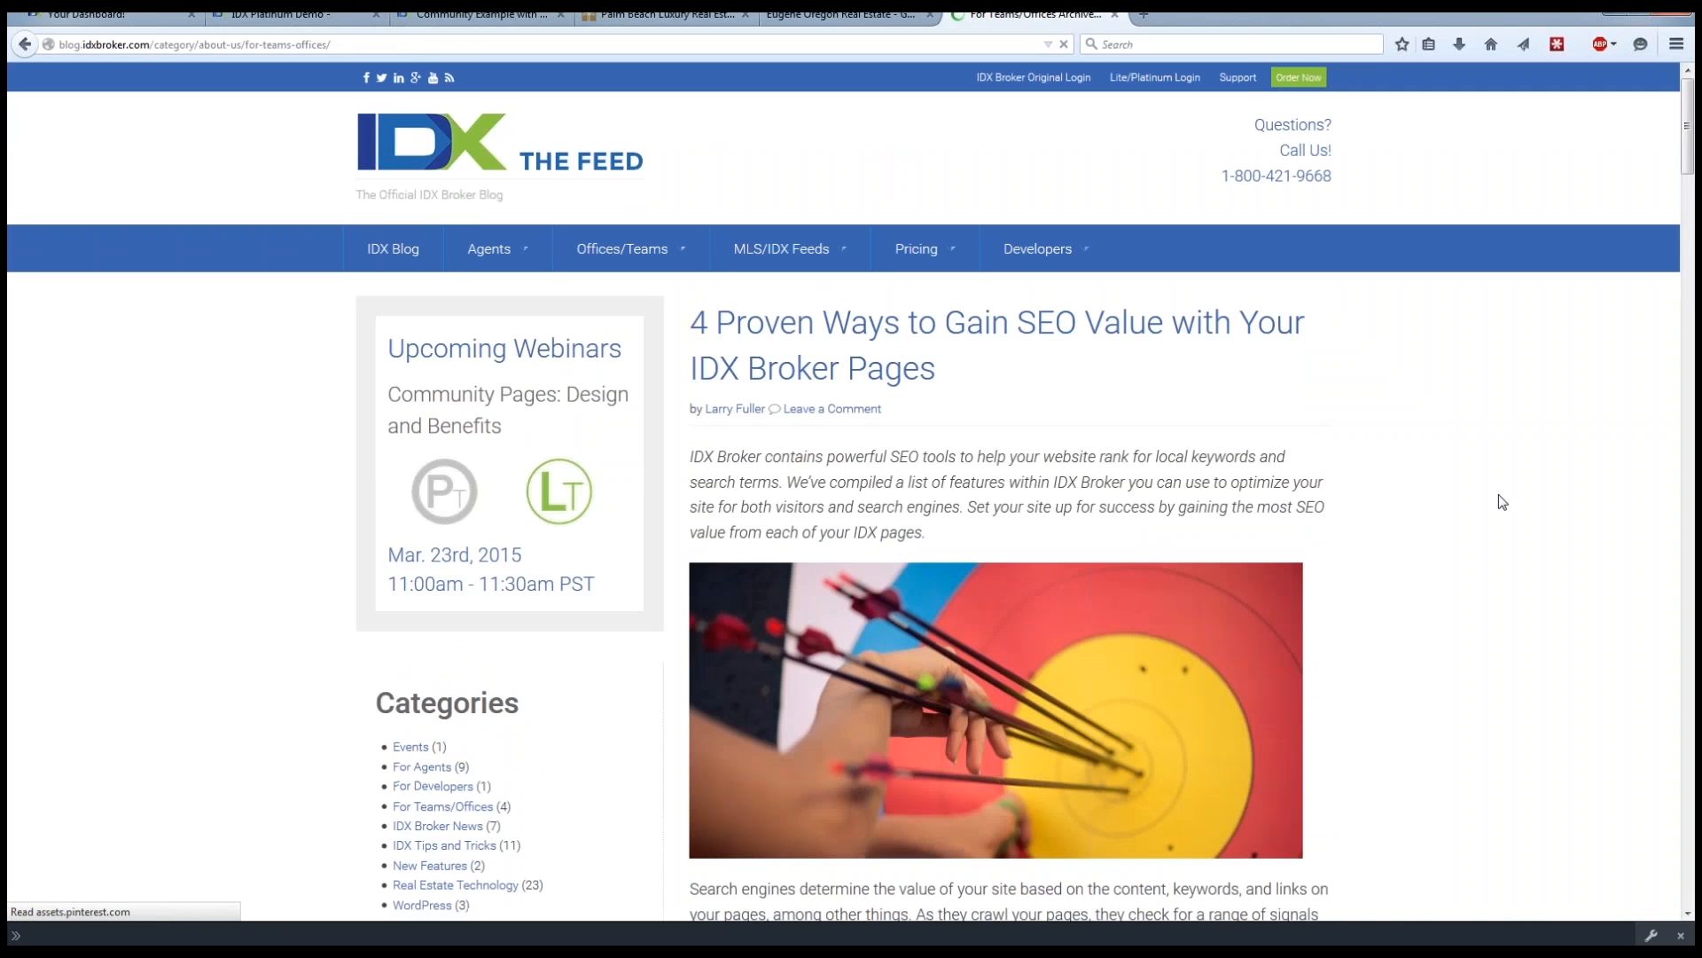
Find the article "Use Neighborhood Descriptions in IDX Broker to Boost Your SEO" in the For Teams/Offices category and open it.
scroll(1502, 502, "down", 3)
scroll(1502, 502, "down", 3)
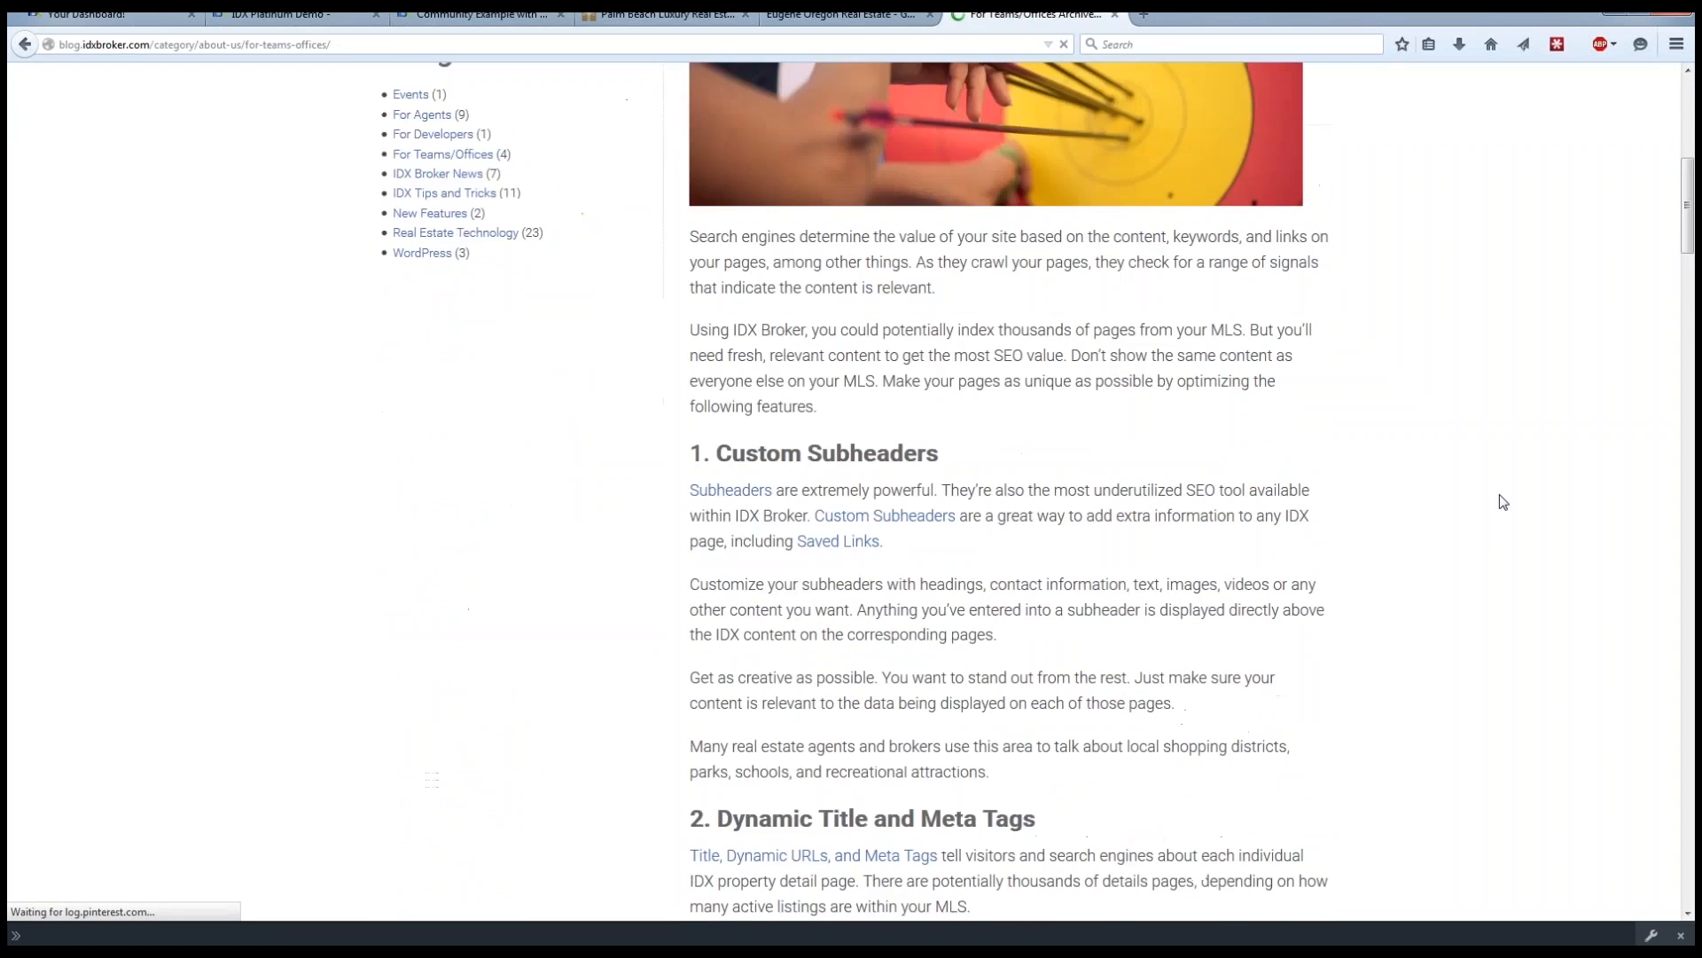
scroll(1502, 502, "down", 6)
left_click_drag(1690, 288, 1687, 429)
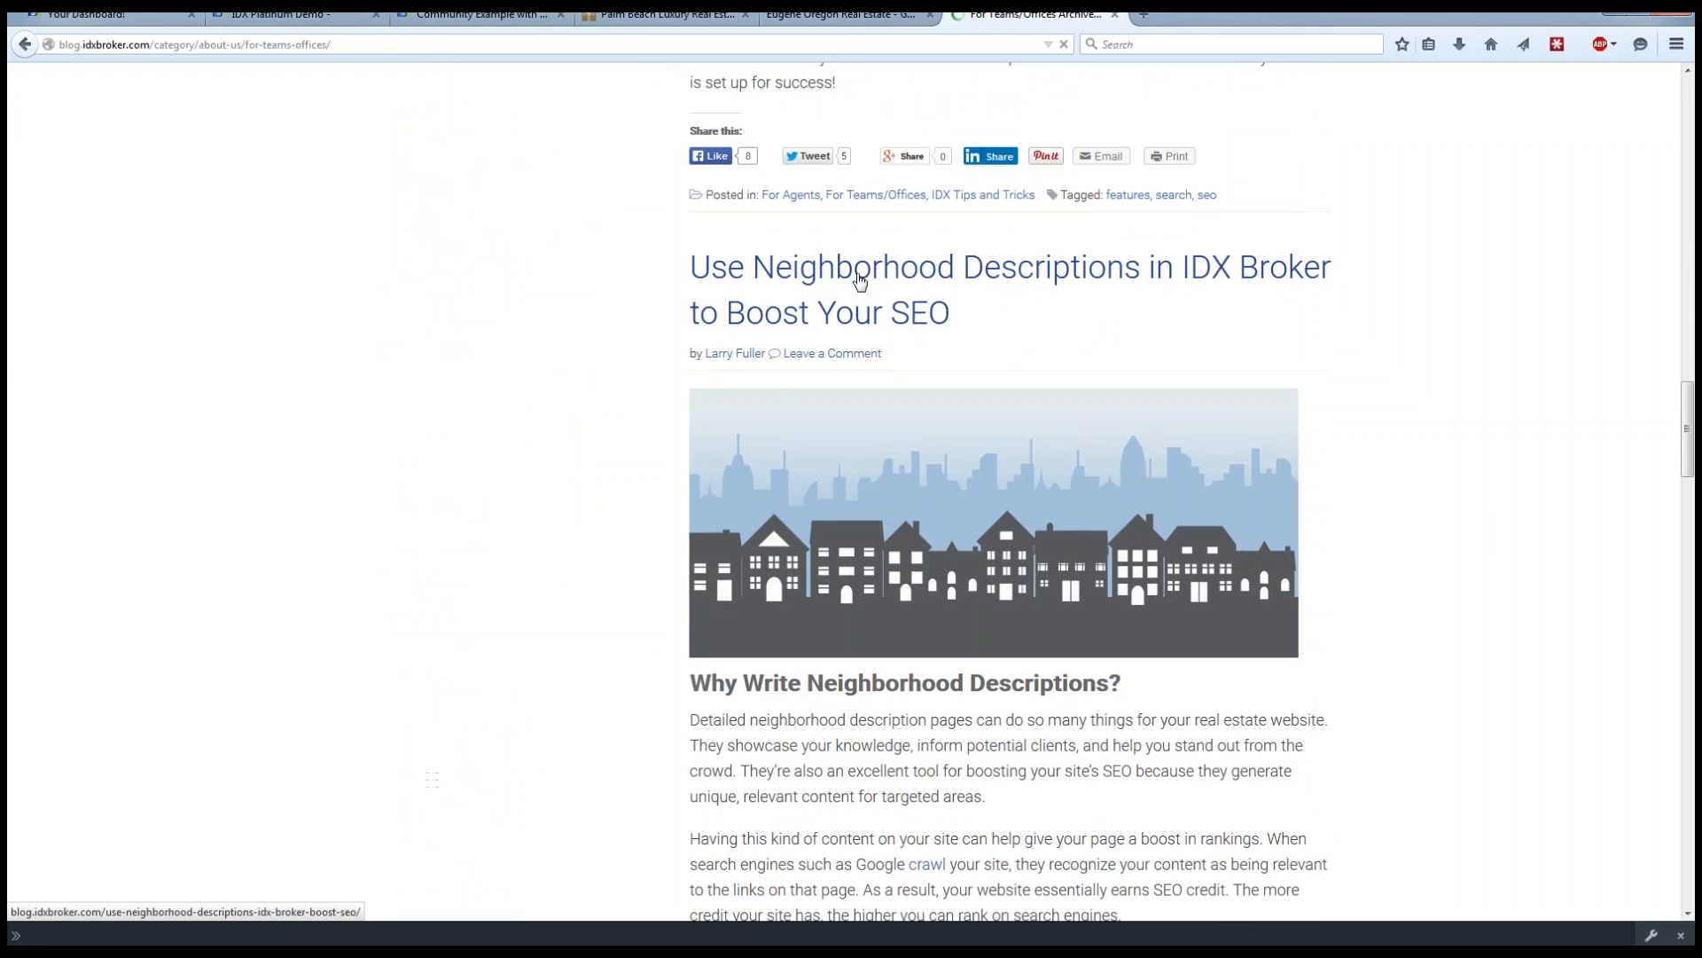
left_click(859, 280)
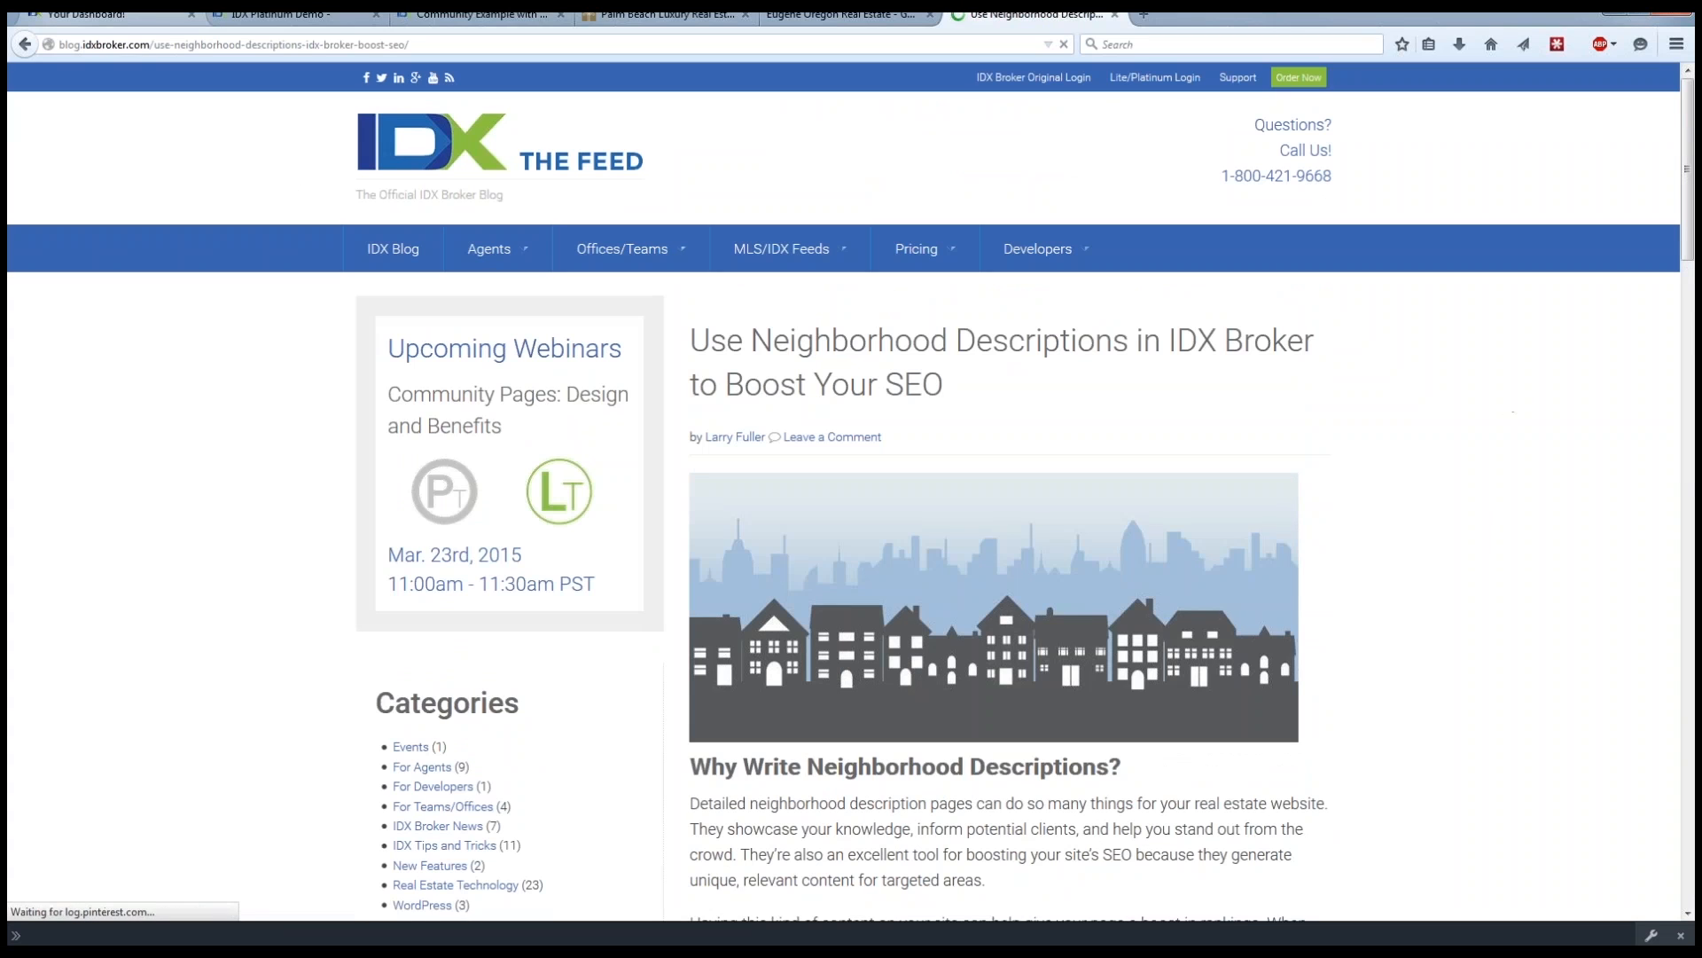
Show the home page of the IDX Platinum Demo site.
left_click(240, 14)
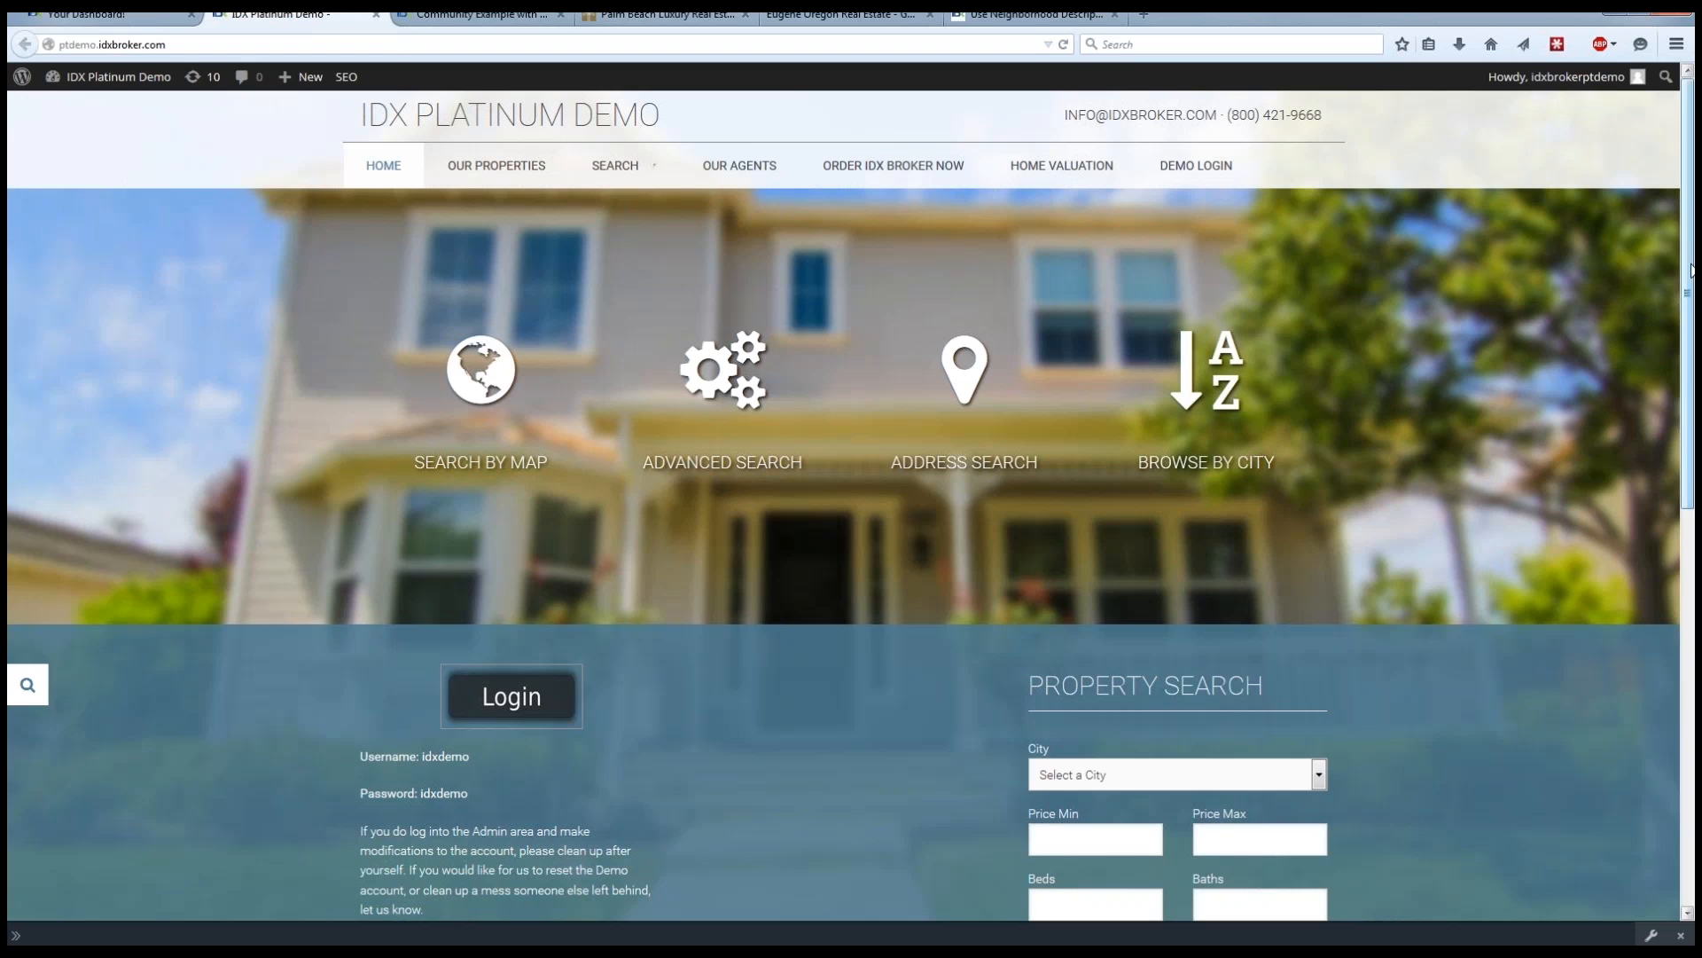
mouse_move(1691, 275)
left_mouse_down()
mouse_move(1691, 677)
mouse_move(1693, 262)
left_mouse_up()
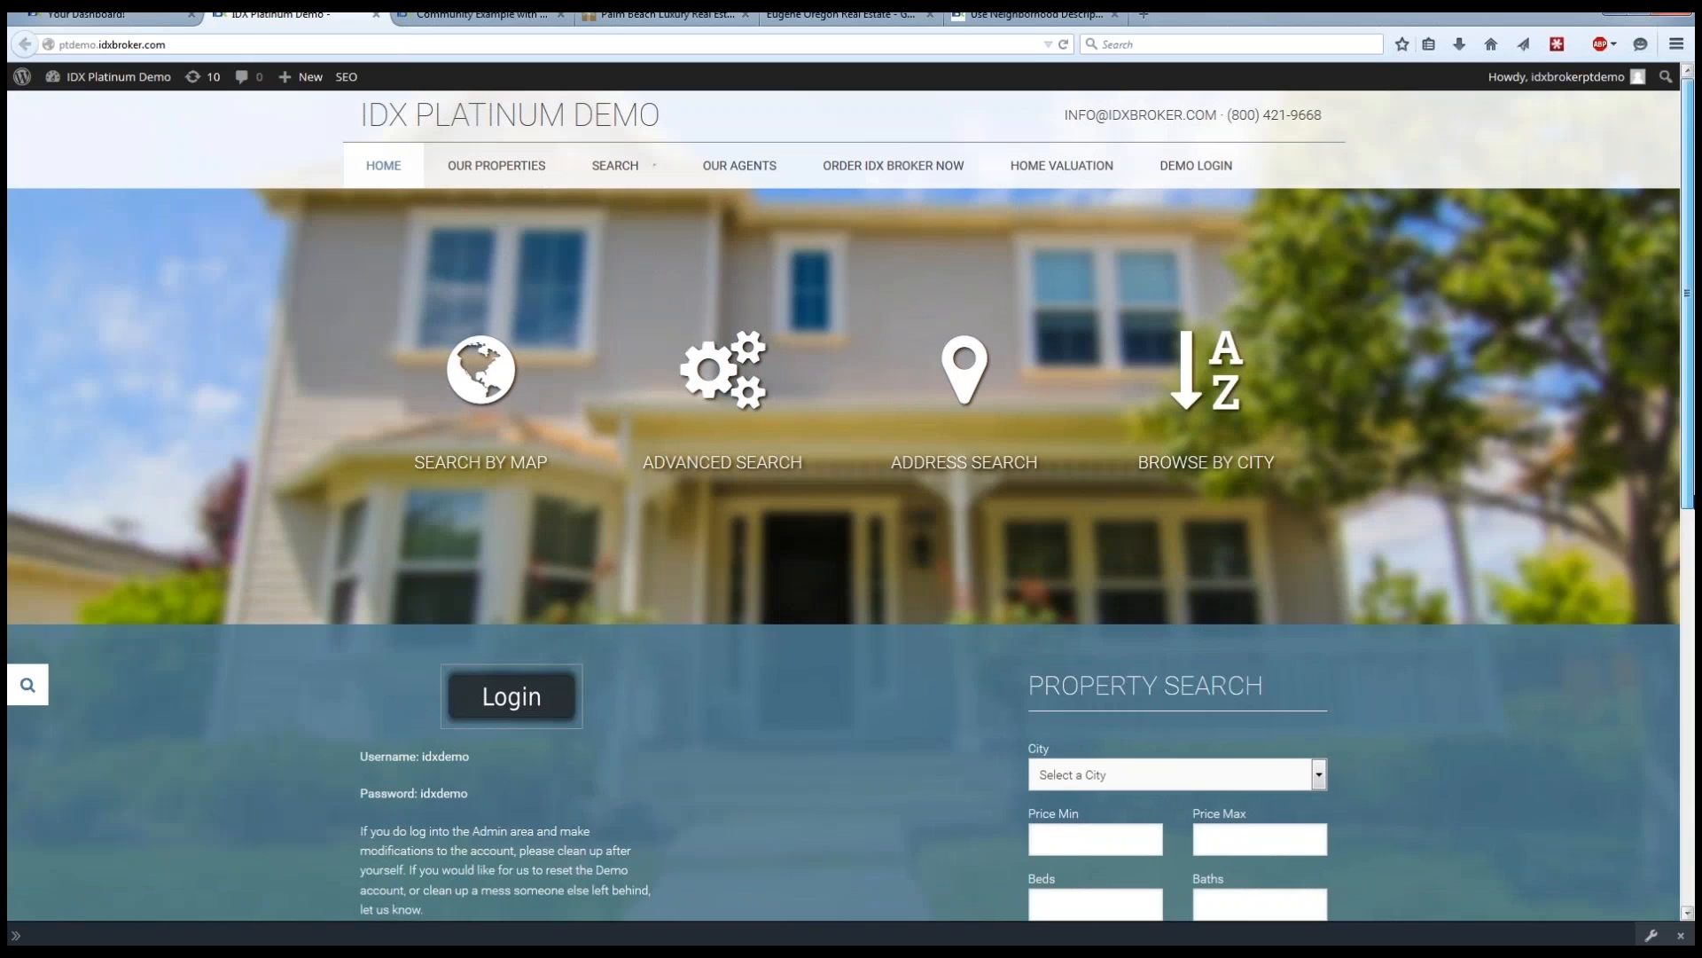
left_click_drag(1692, 447, 1694, 408)
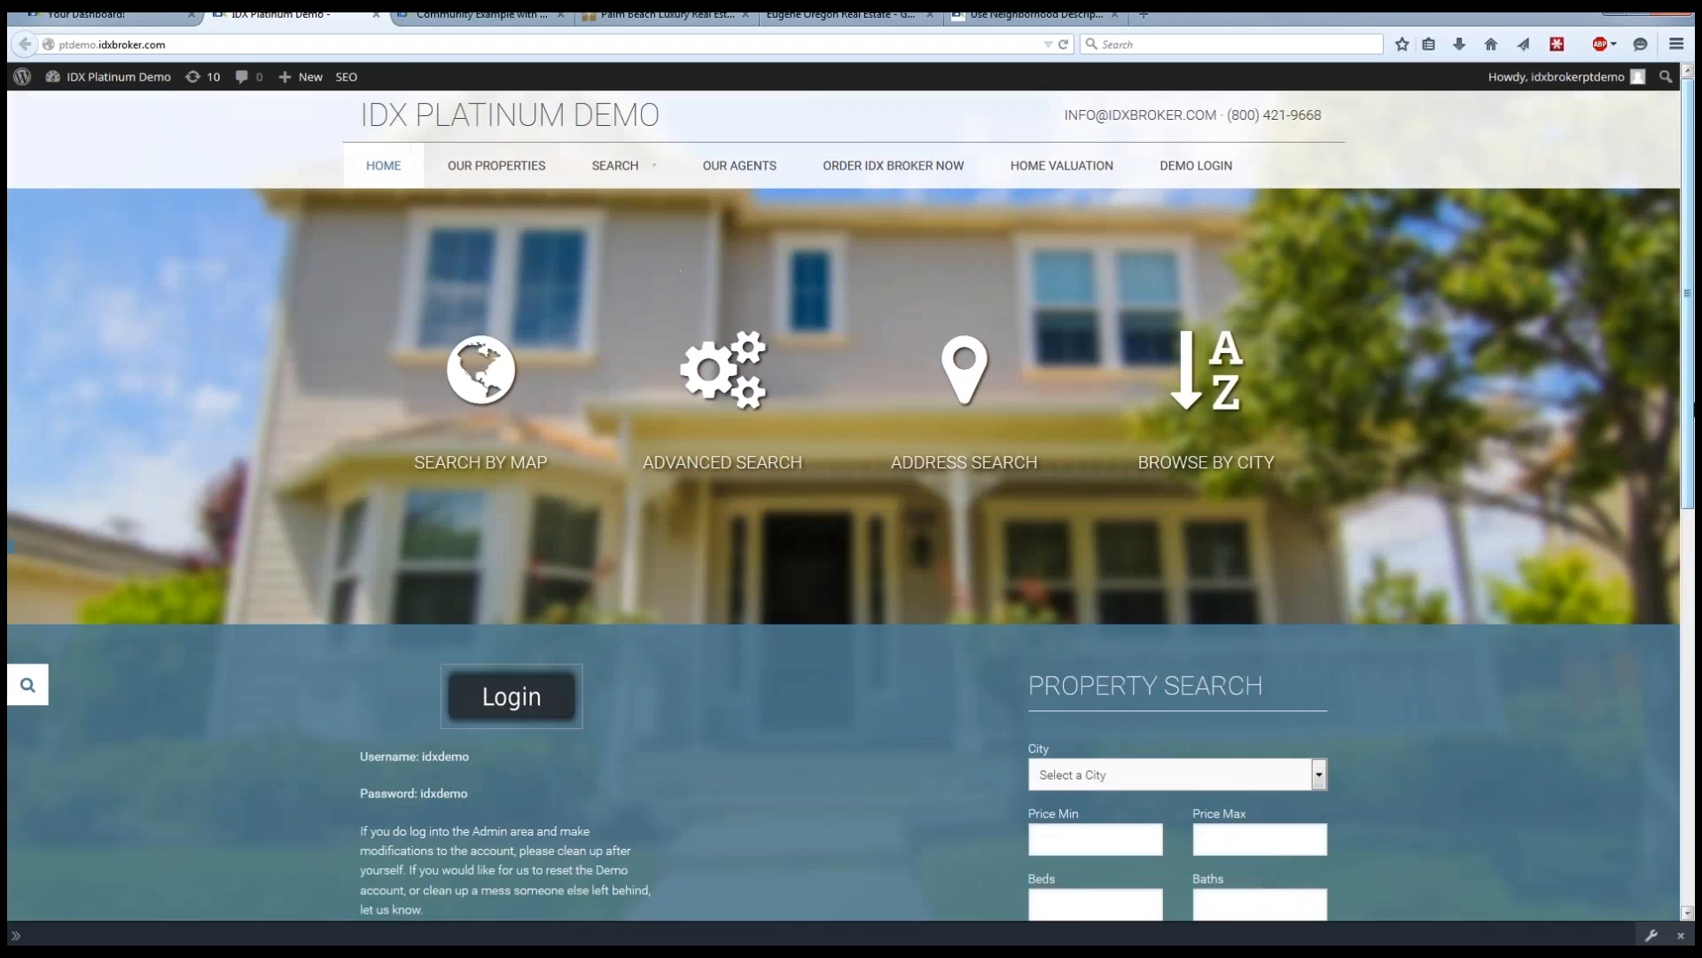
Open the Demo Login page in a separate tab, view the login form, and close that tab.
middle_click(1195, 169)
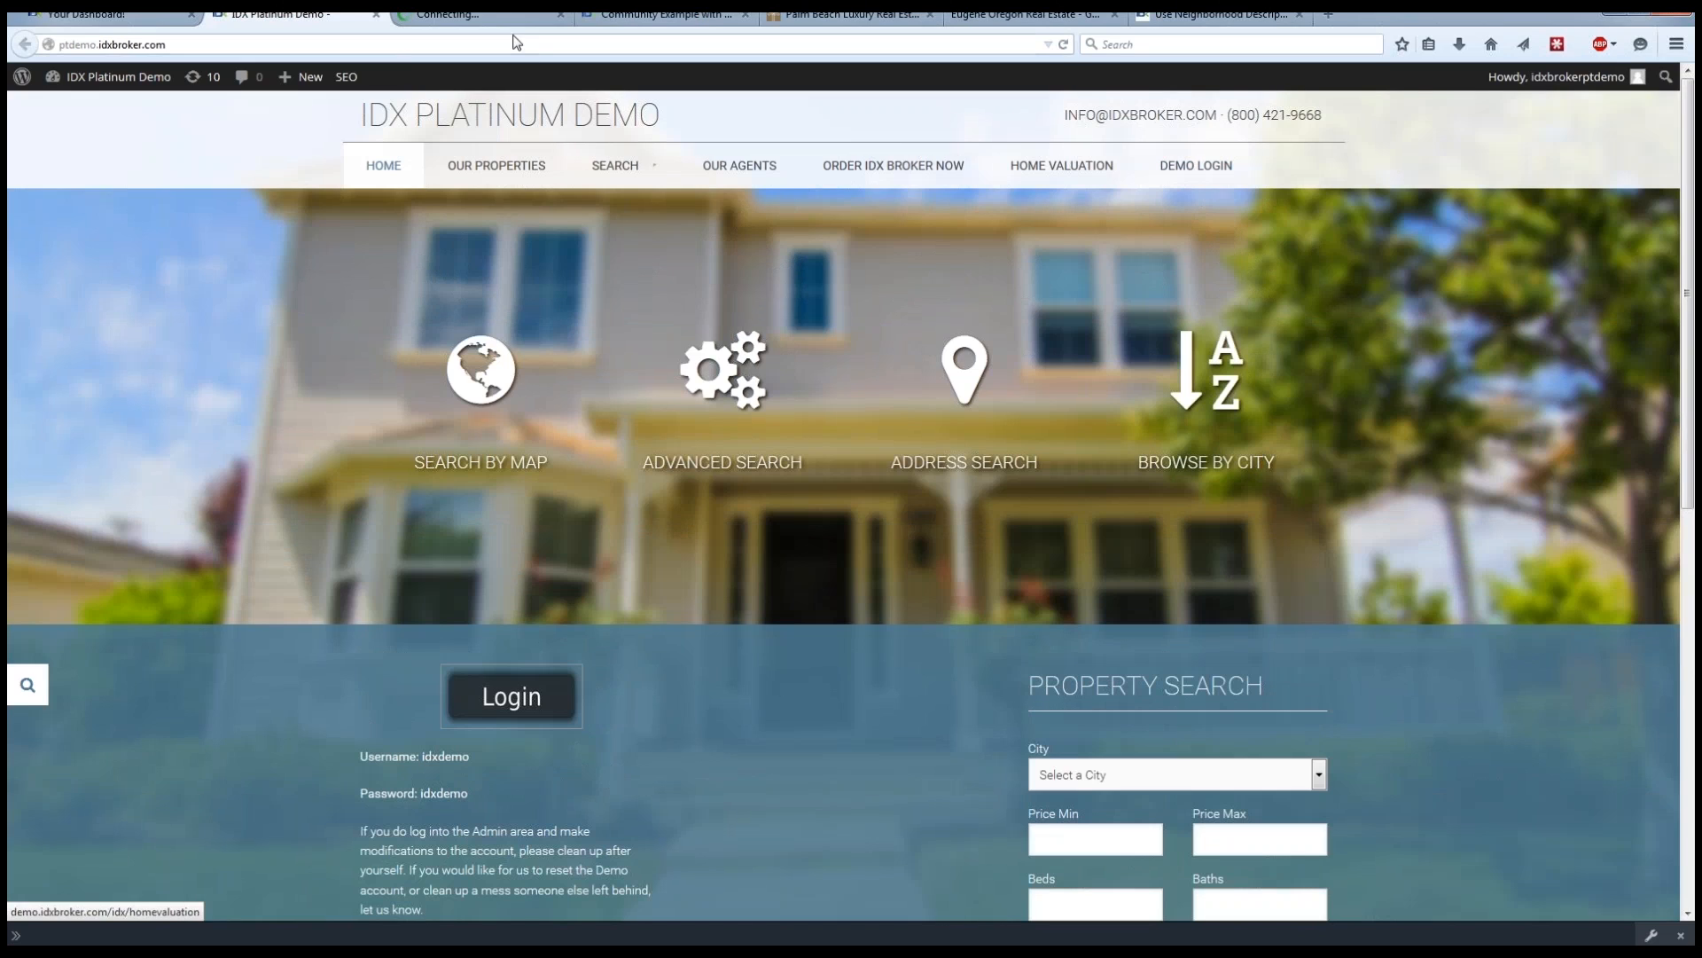
left_click(490, 16)
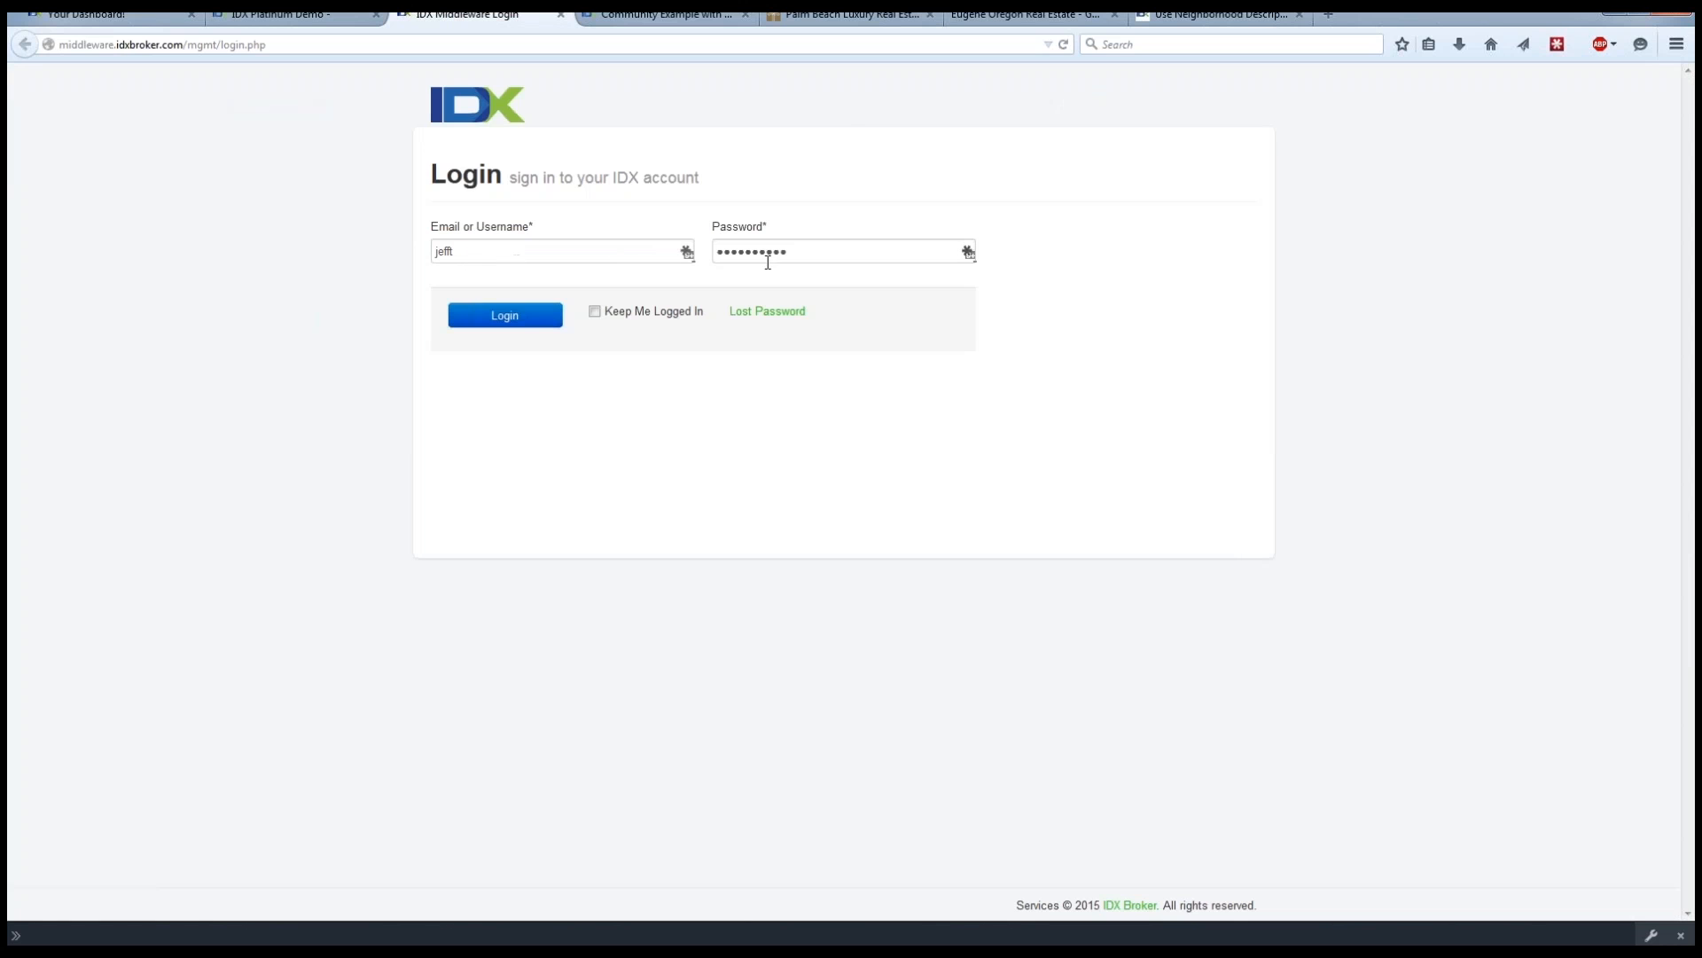
left_click(562, 16)
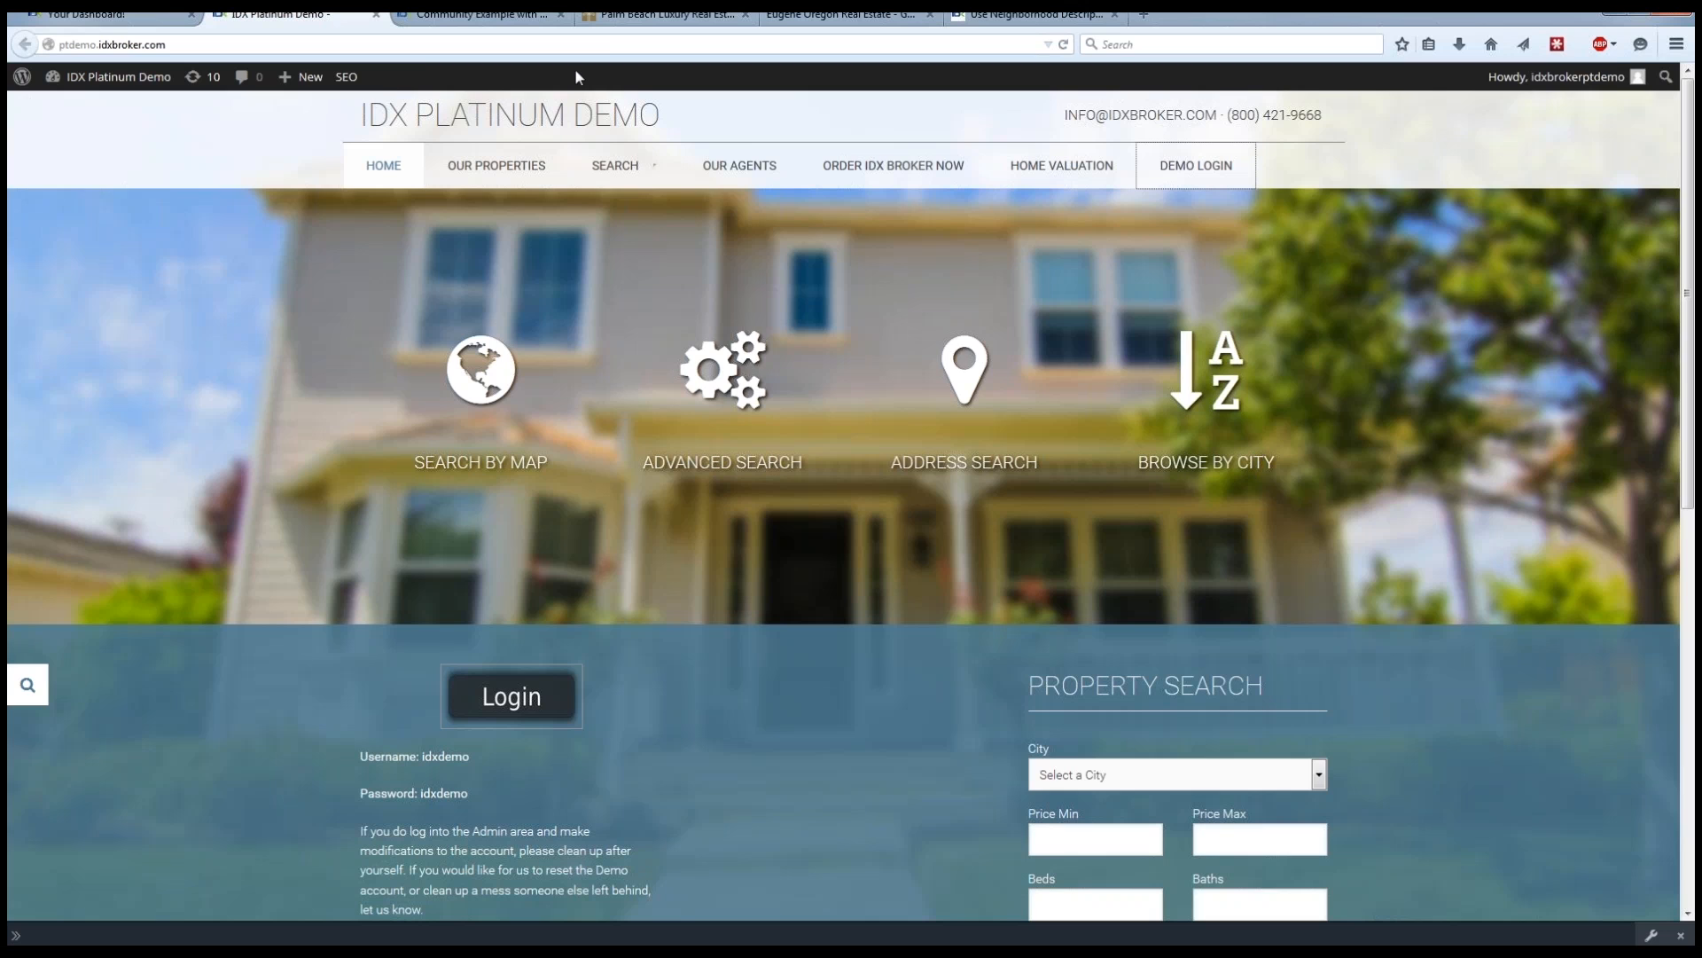
Switch to the Eugene Oregon real estate site and open its Ferry Street Bridge community page.
left_click(817, 19)
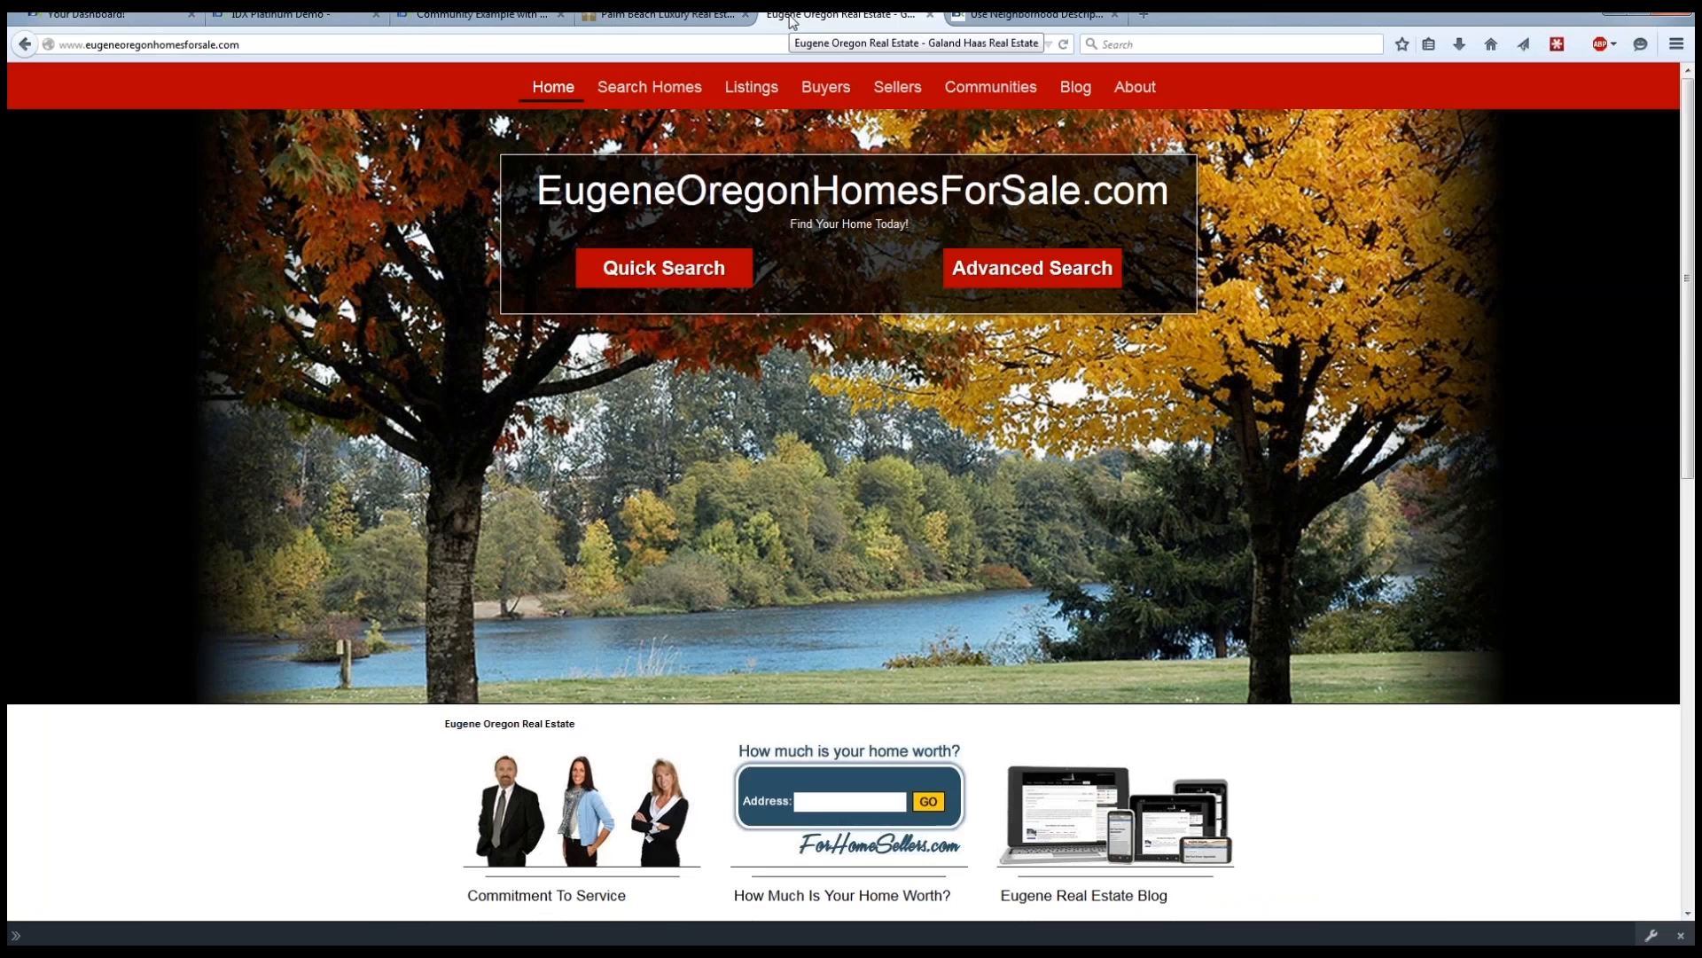
mouse_move(898, 87)
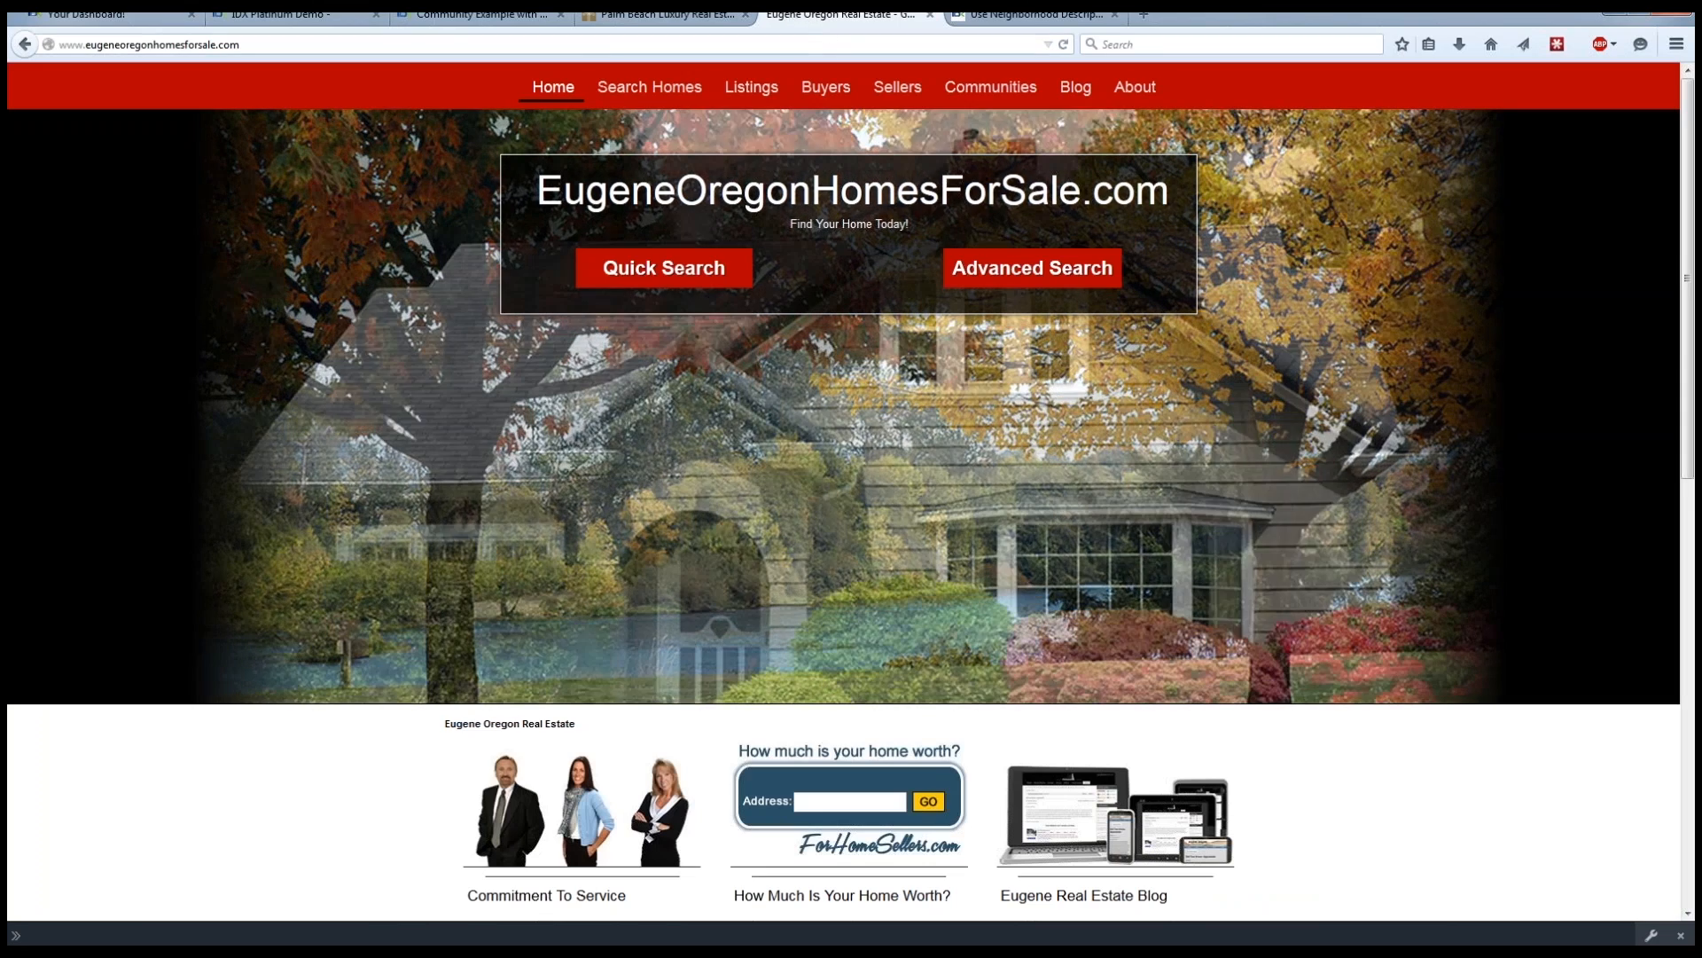
mouse_move(993, 96)
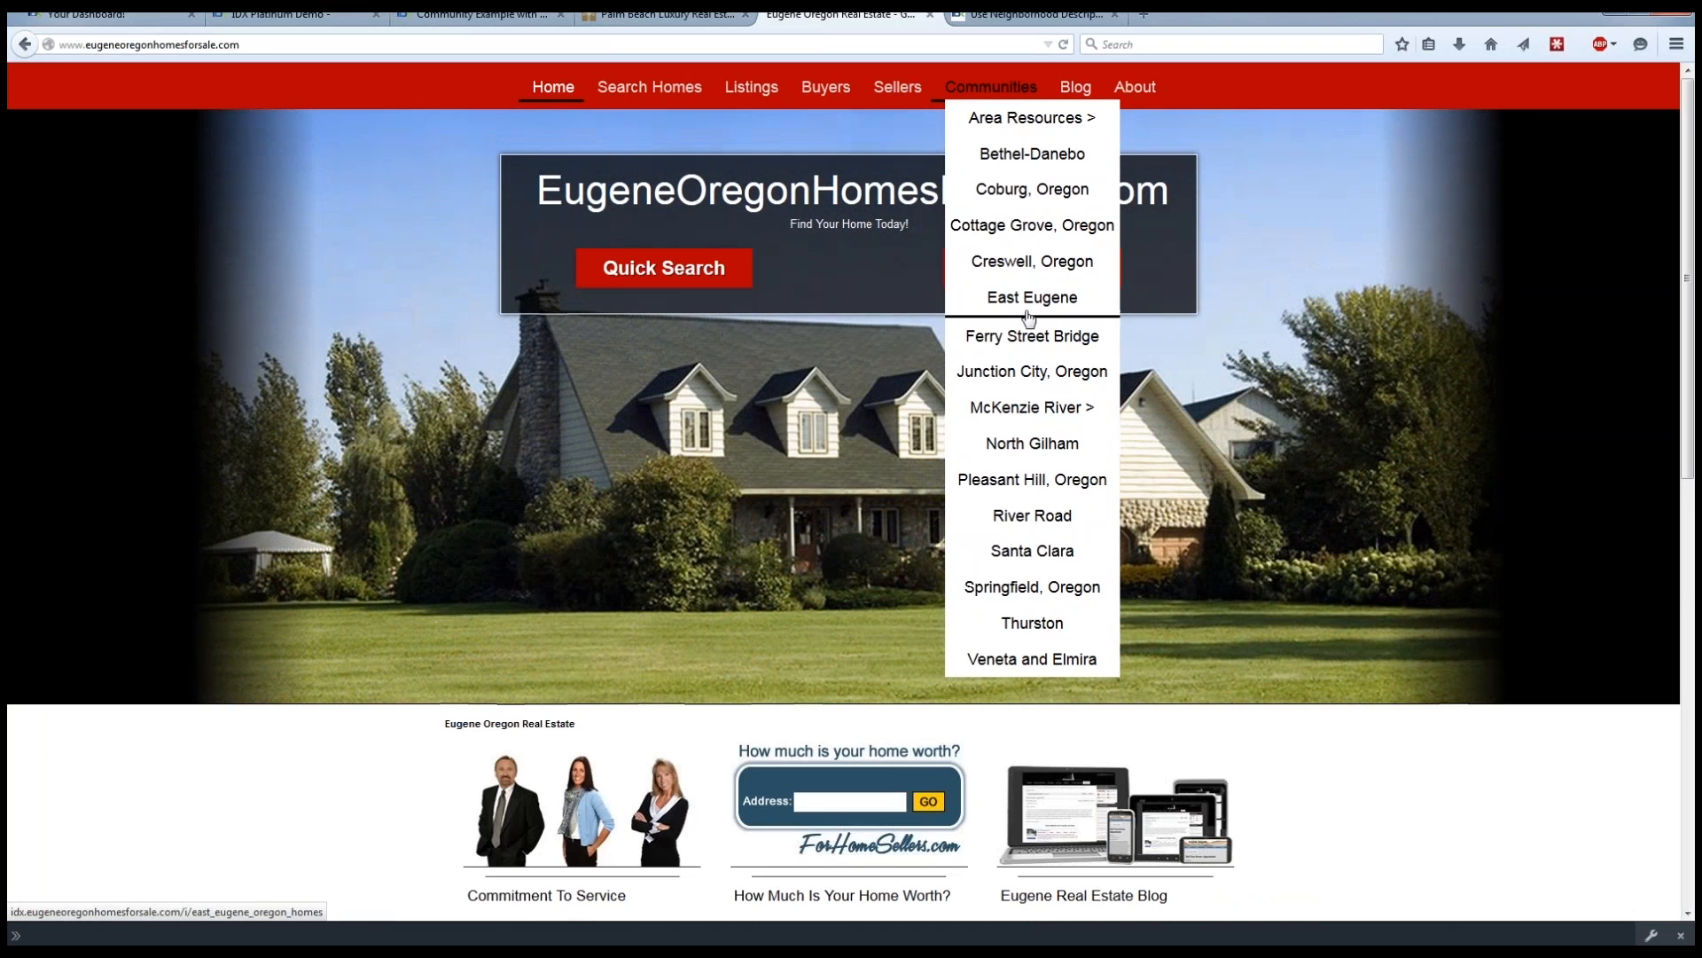
left_click(1032, 335)
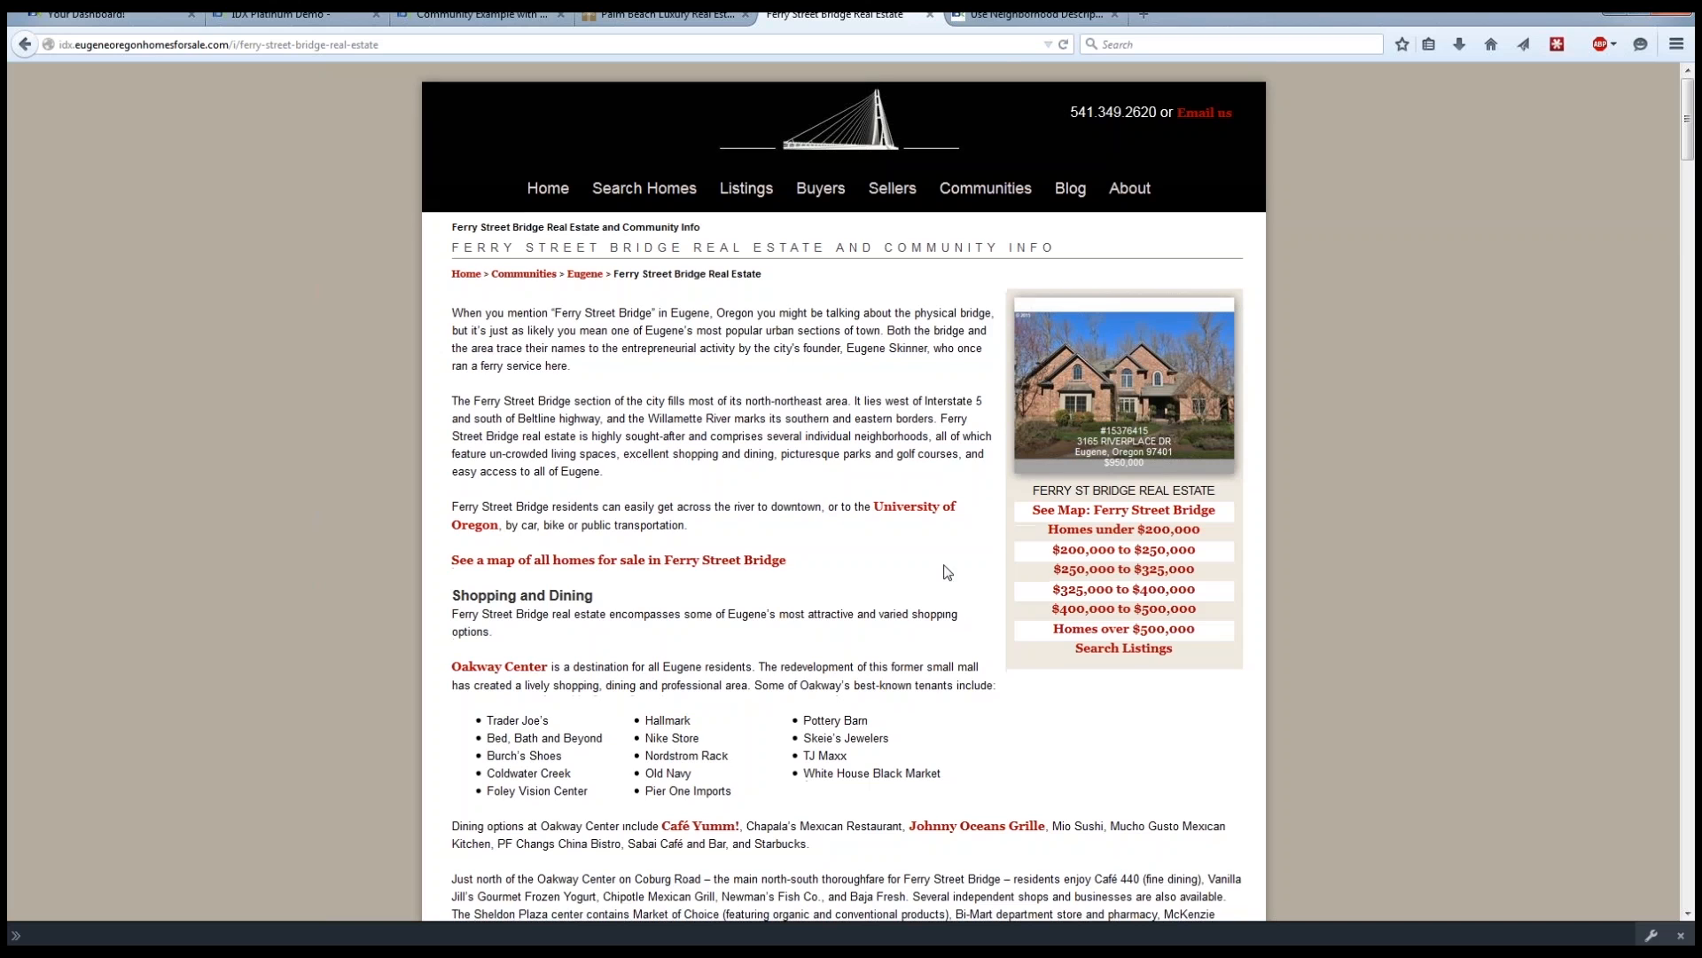
Examine the Ferry Street Bridge page's neighborhood description, search form, boundary map and property listings.
scroll(733, 334, "down", 5)
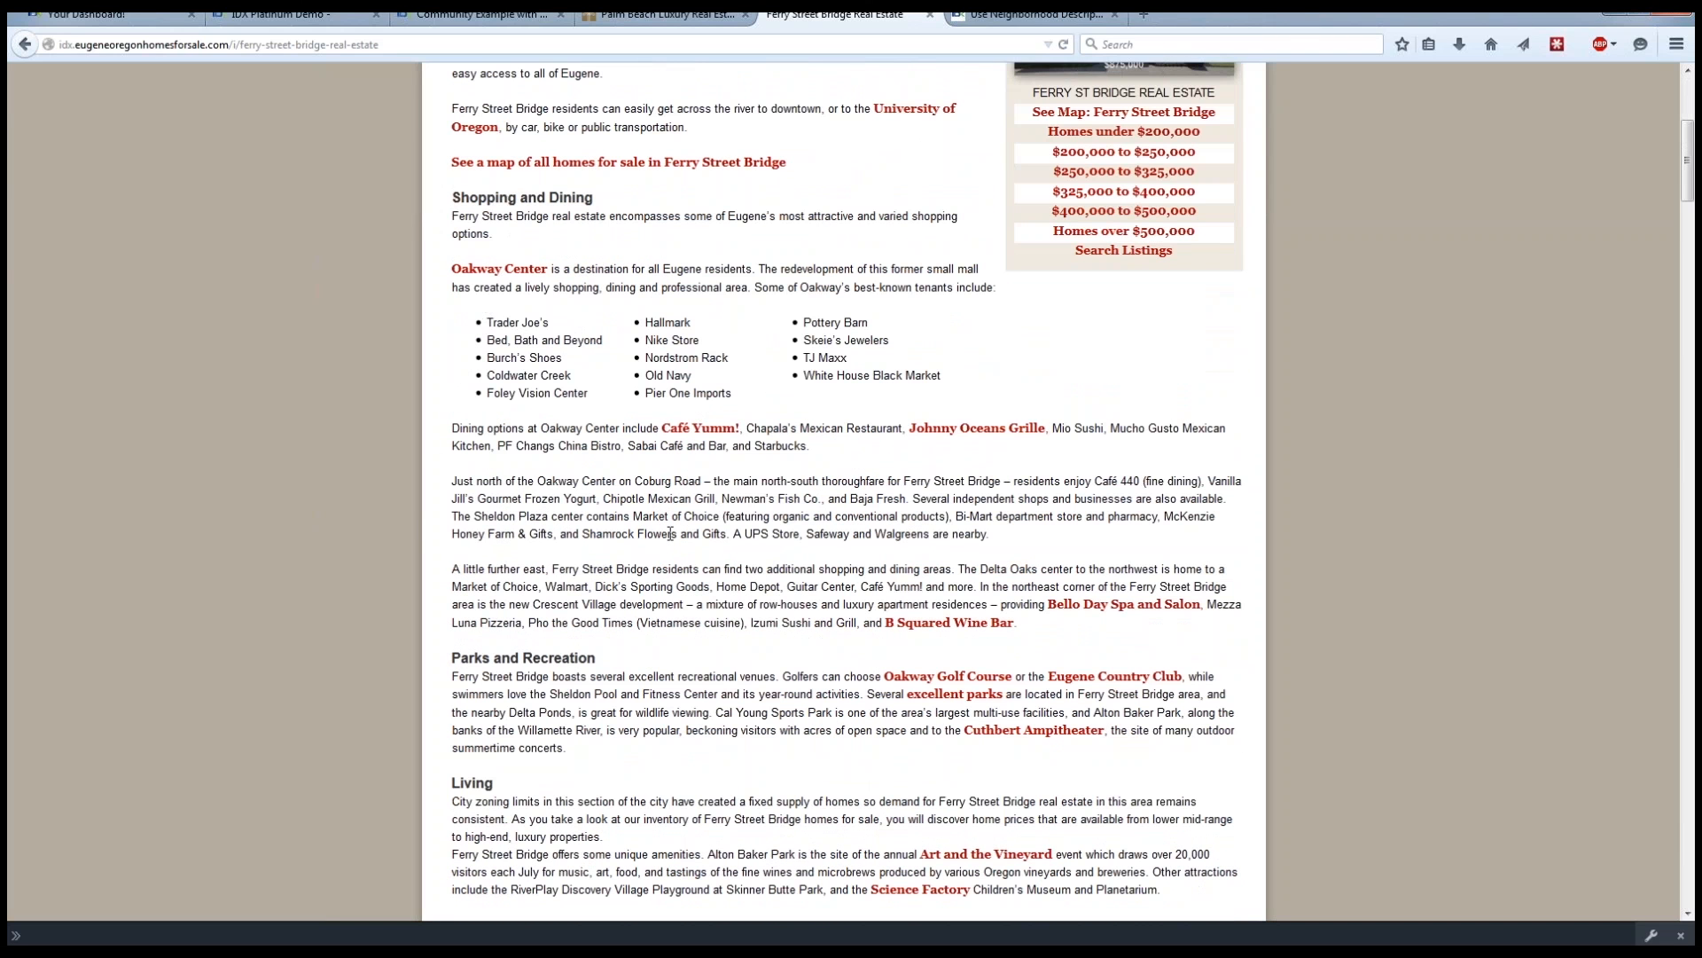
scroll(672, 530, "down", 6)
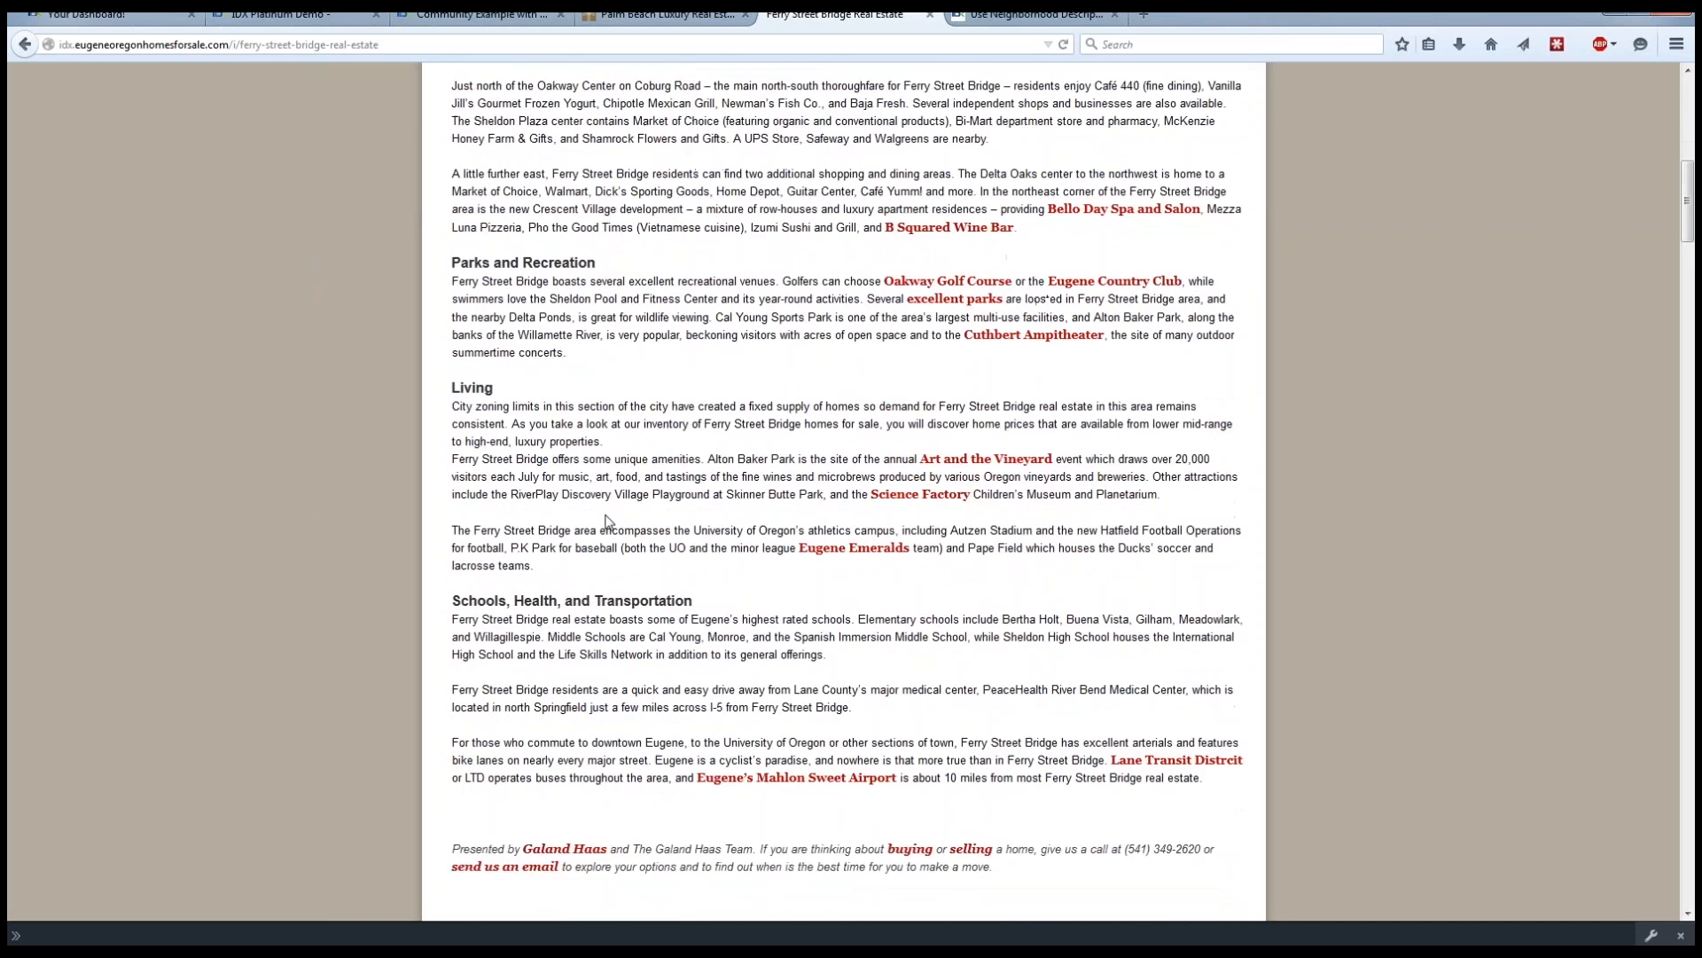
scroll(640, 318, "down", 2)
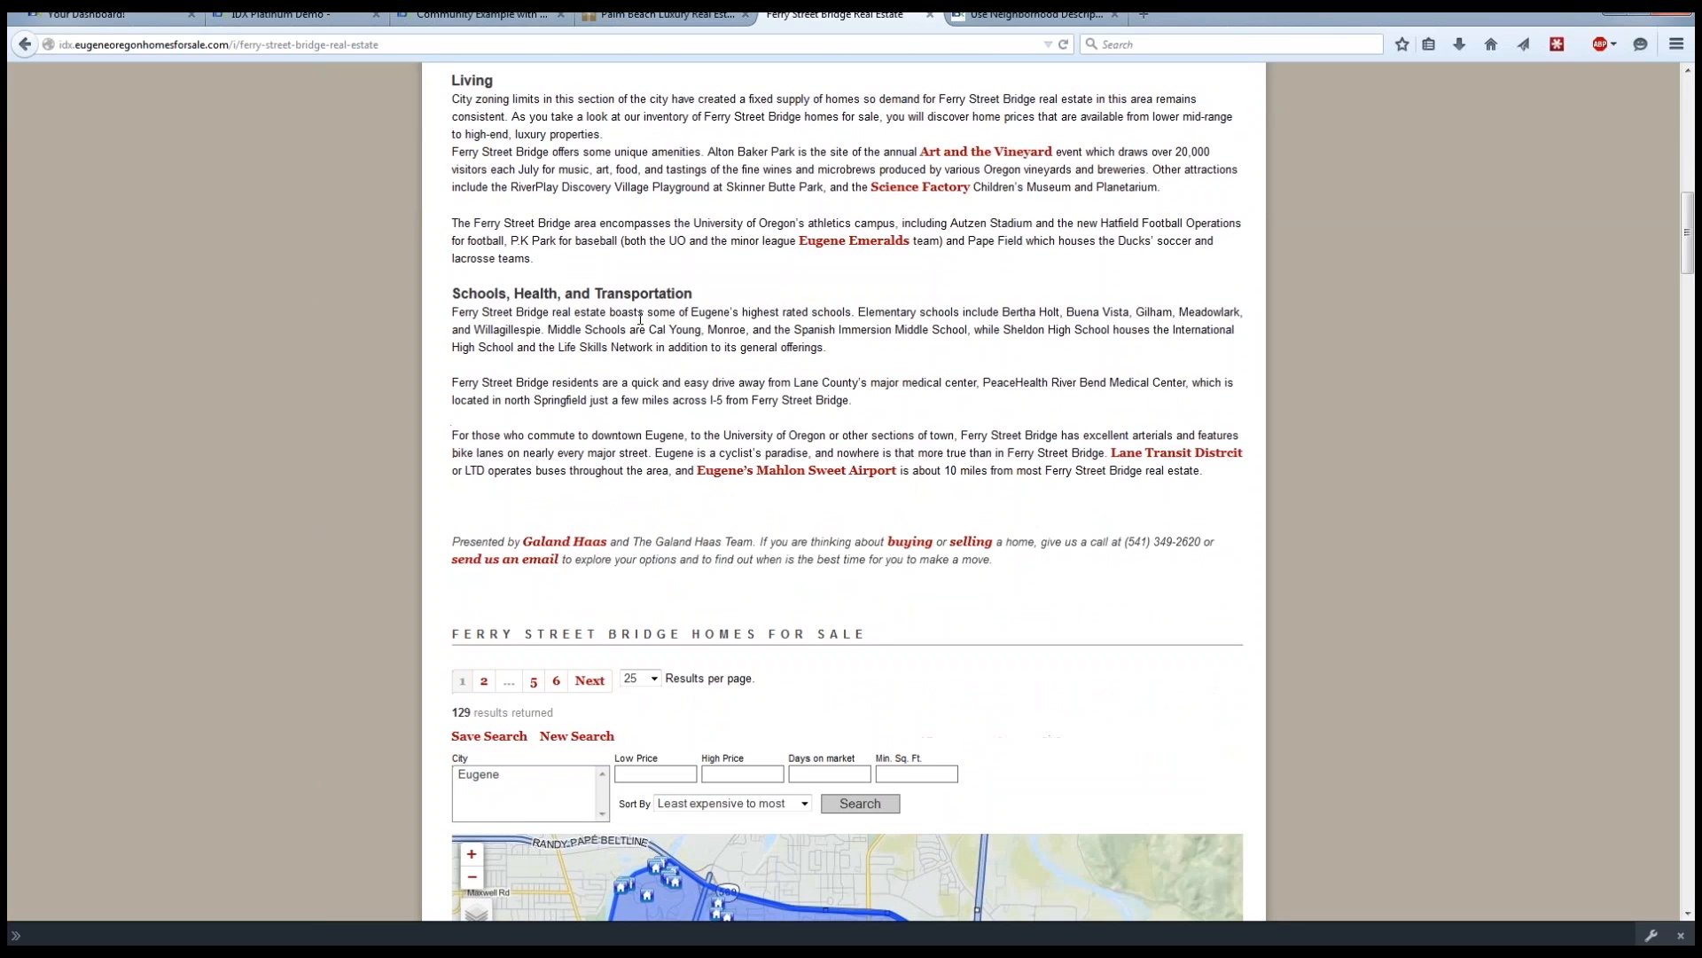
scroll(388, 337, "down", 3)
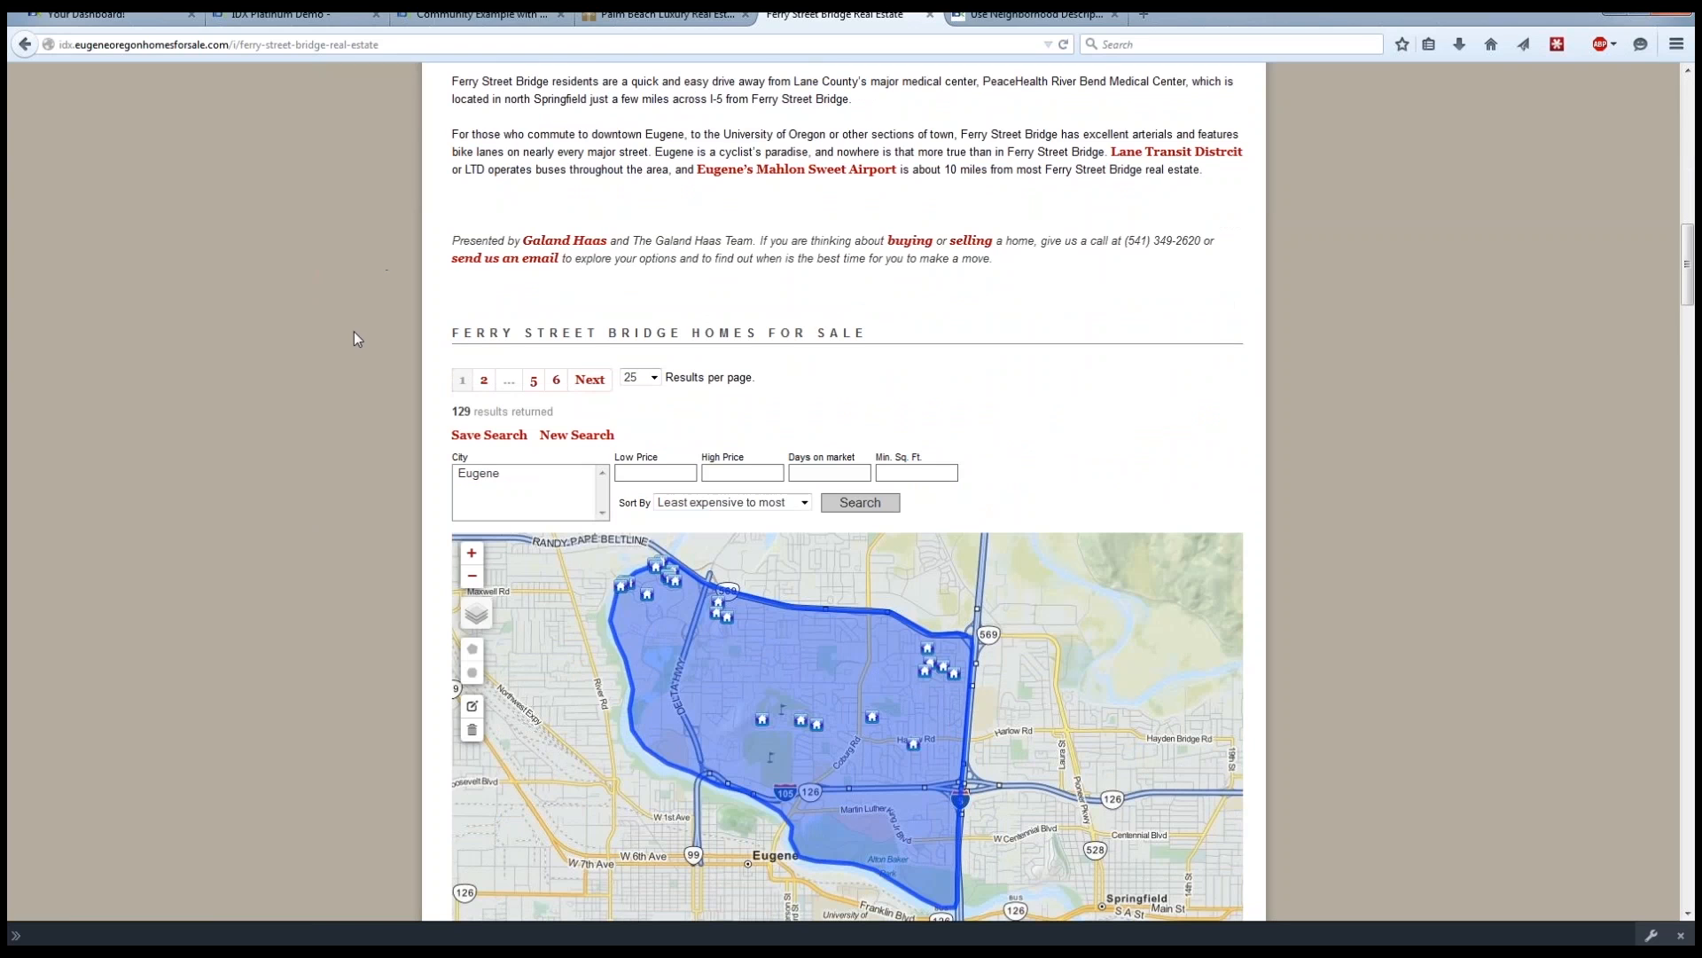
scroll(353, 335, "down", 5)
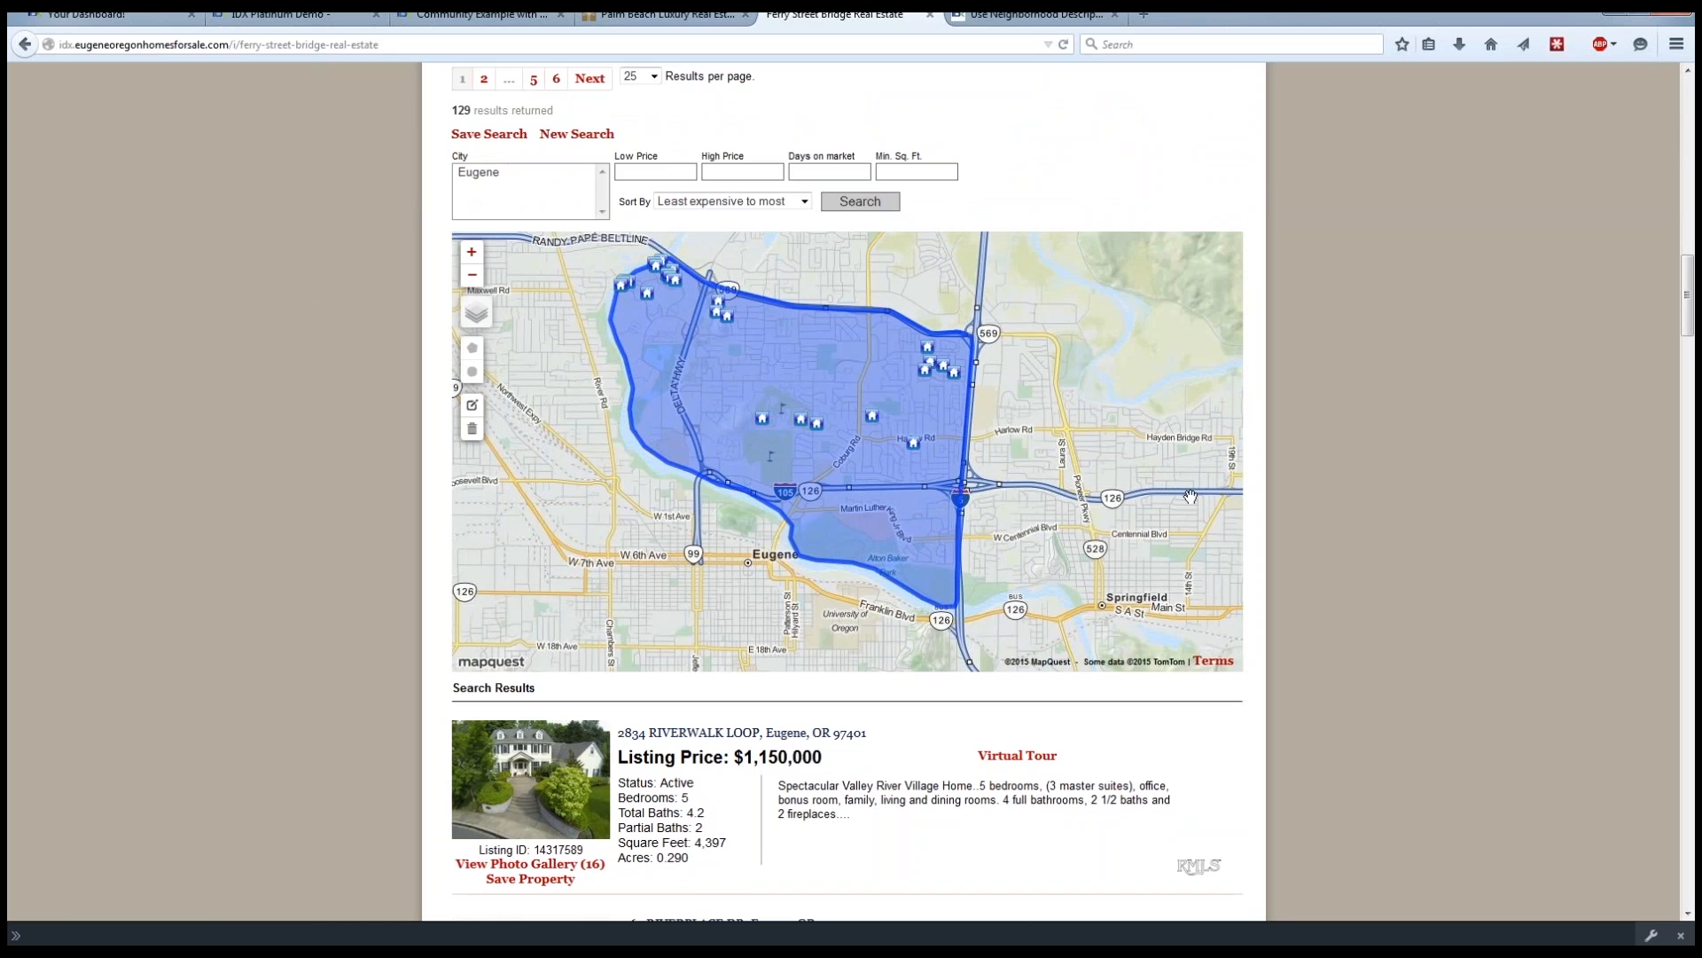
scroll(311, 450, "down", 5)
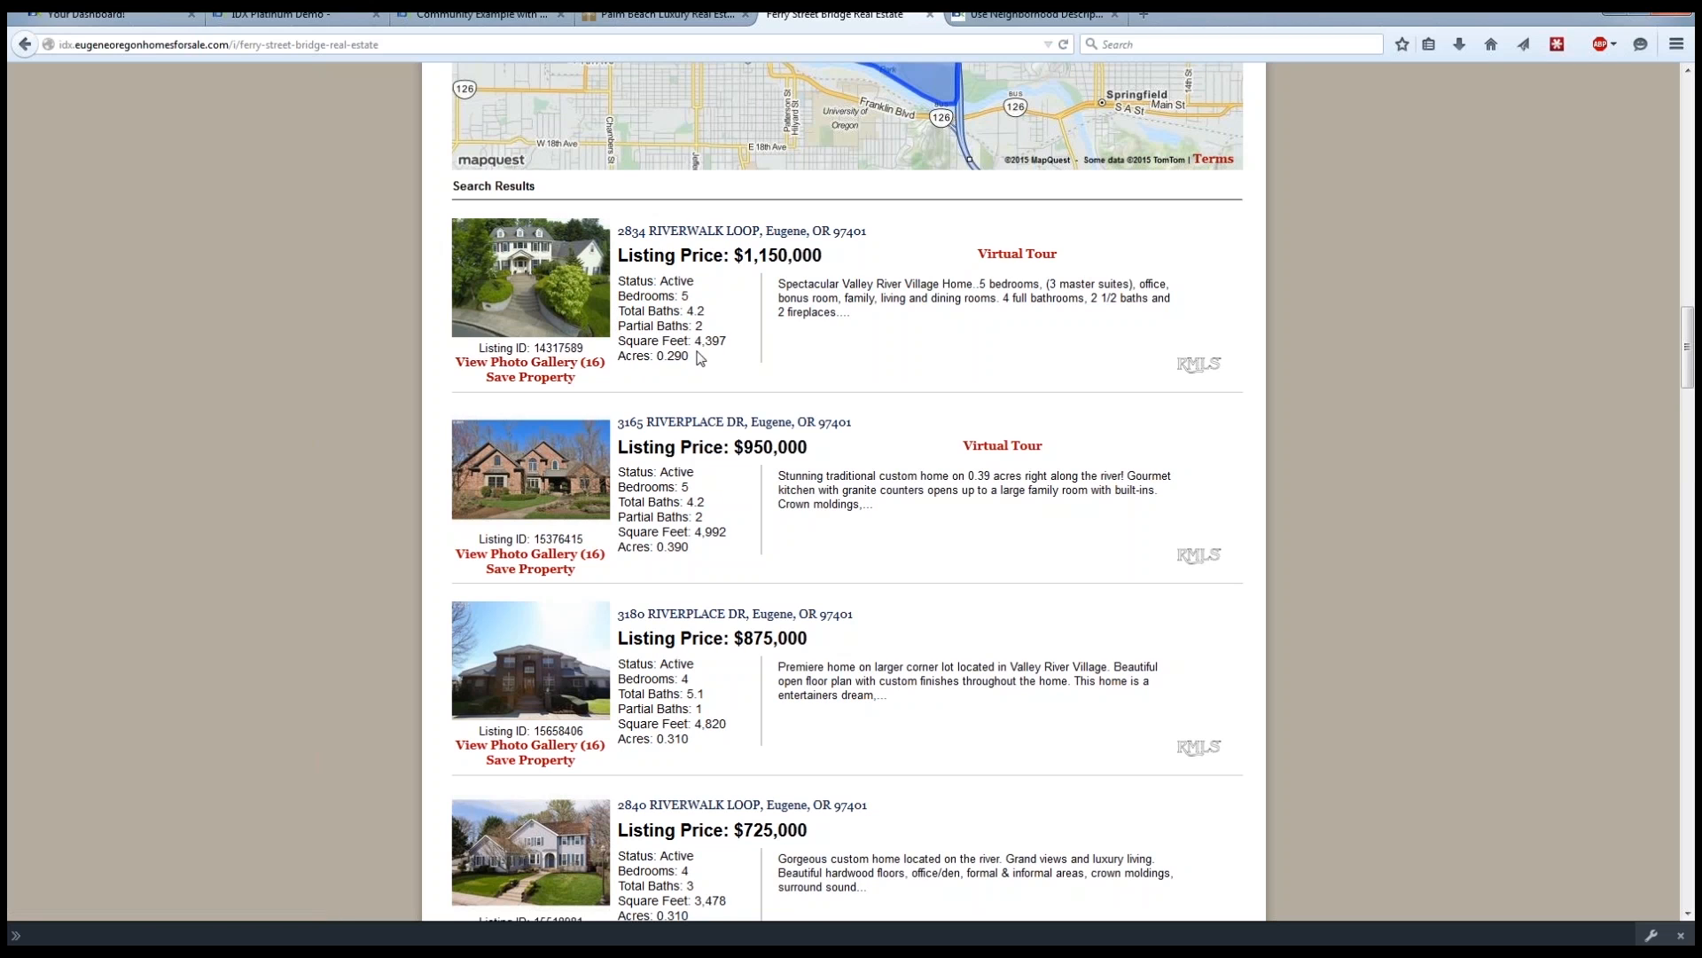
scroll(1321, 402, "up", 1)
scroll(1318, 402, "up", 5)
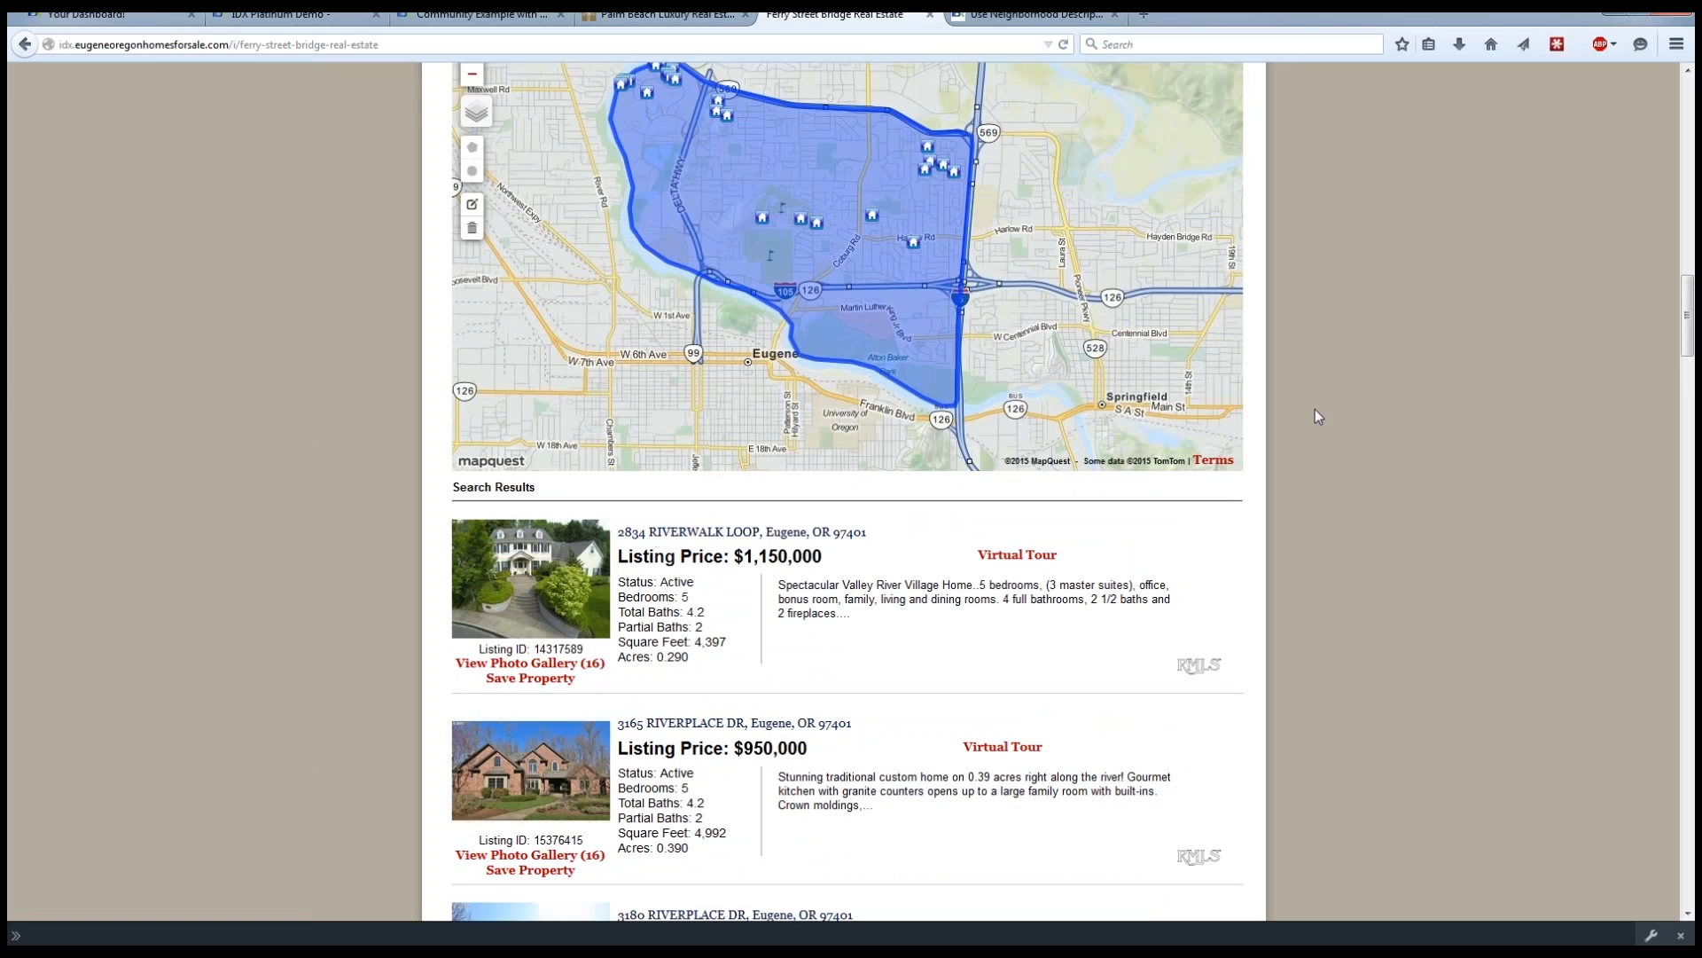
scroll(1264, 399, "up", 2)
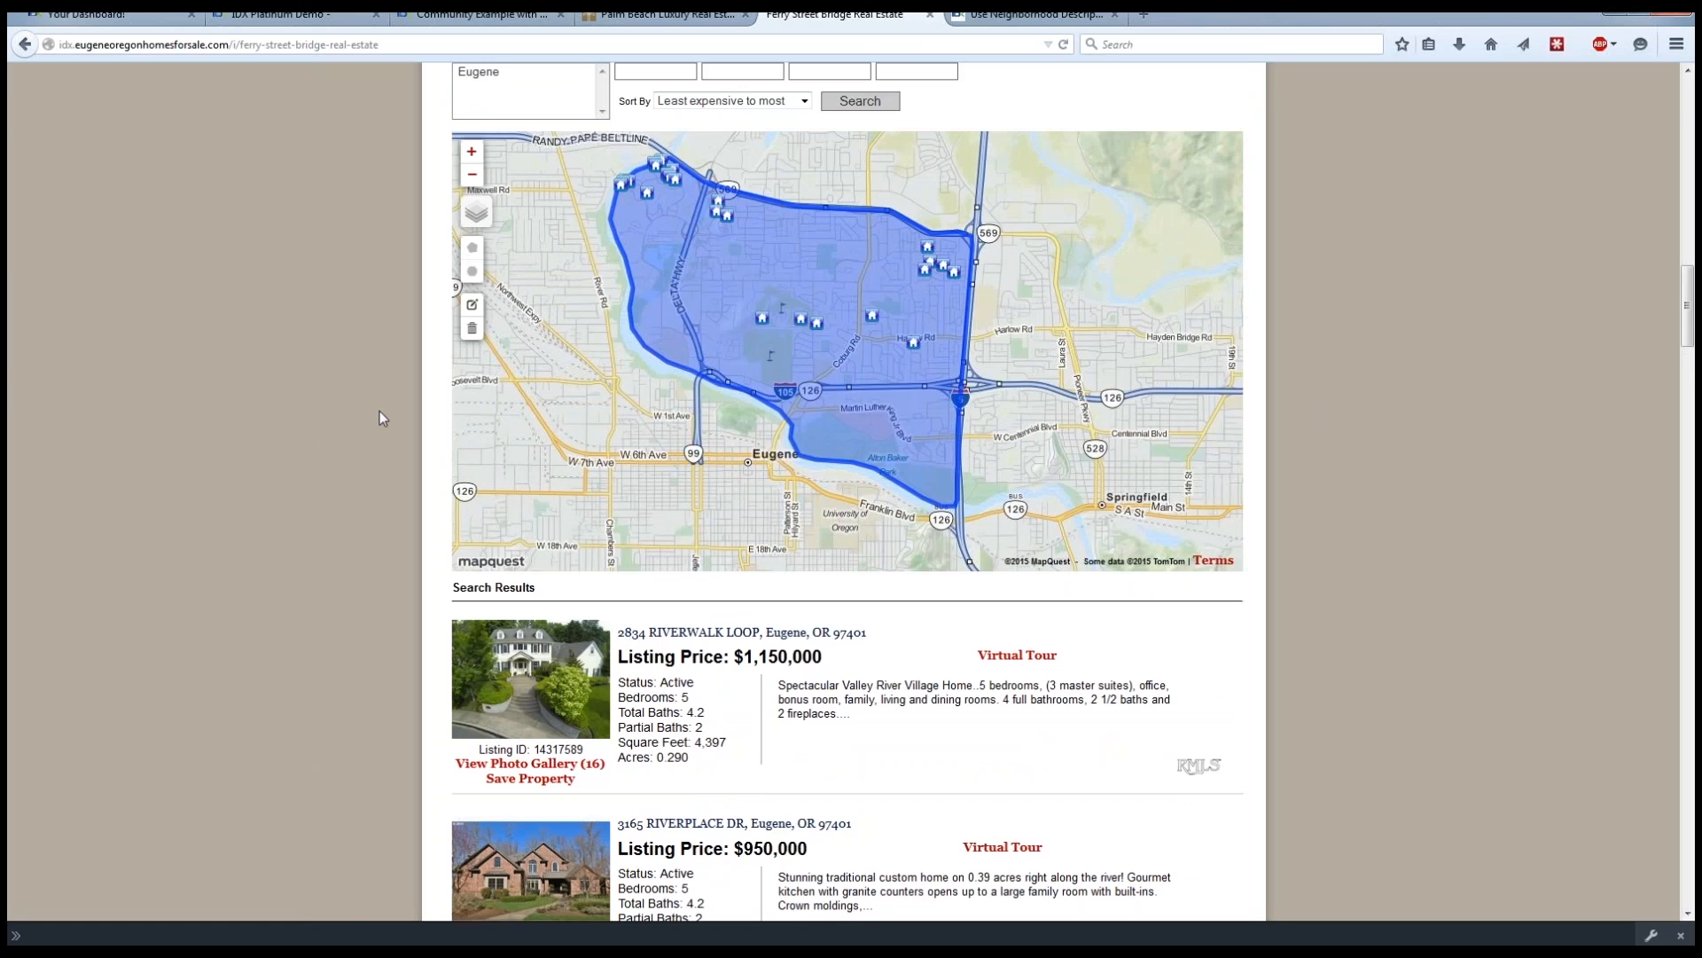
scroll(355, 426, "up", 10)
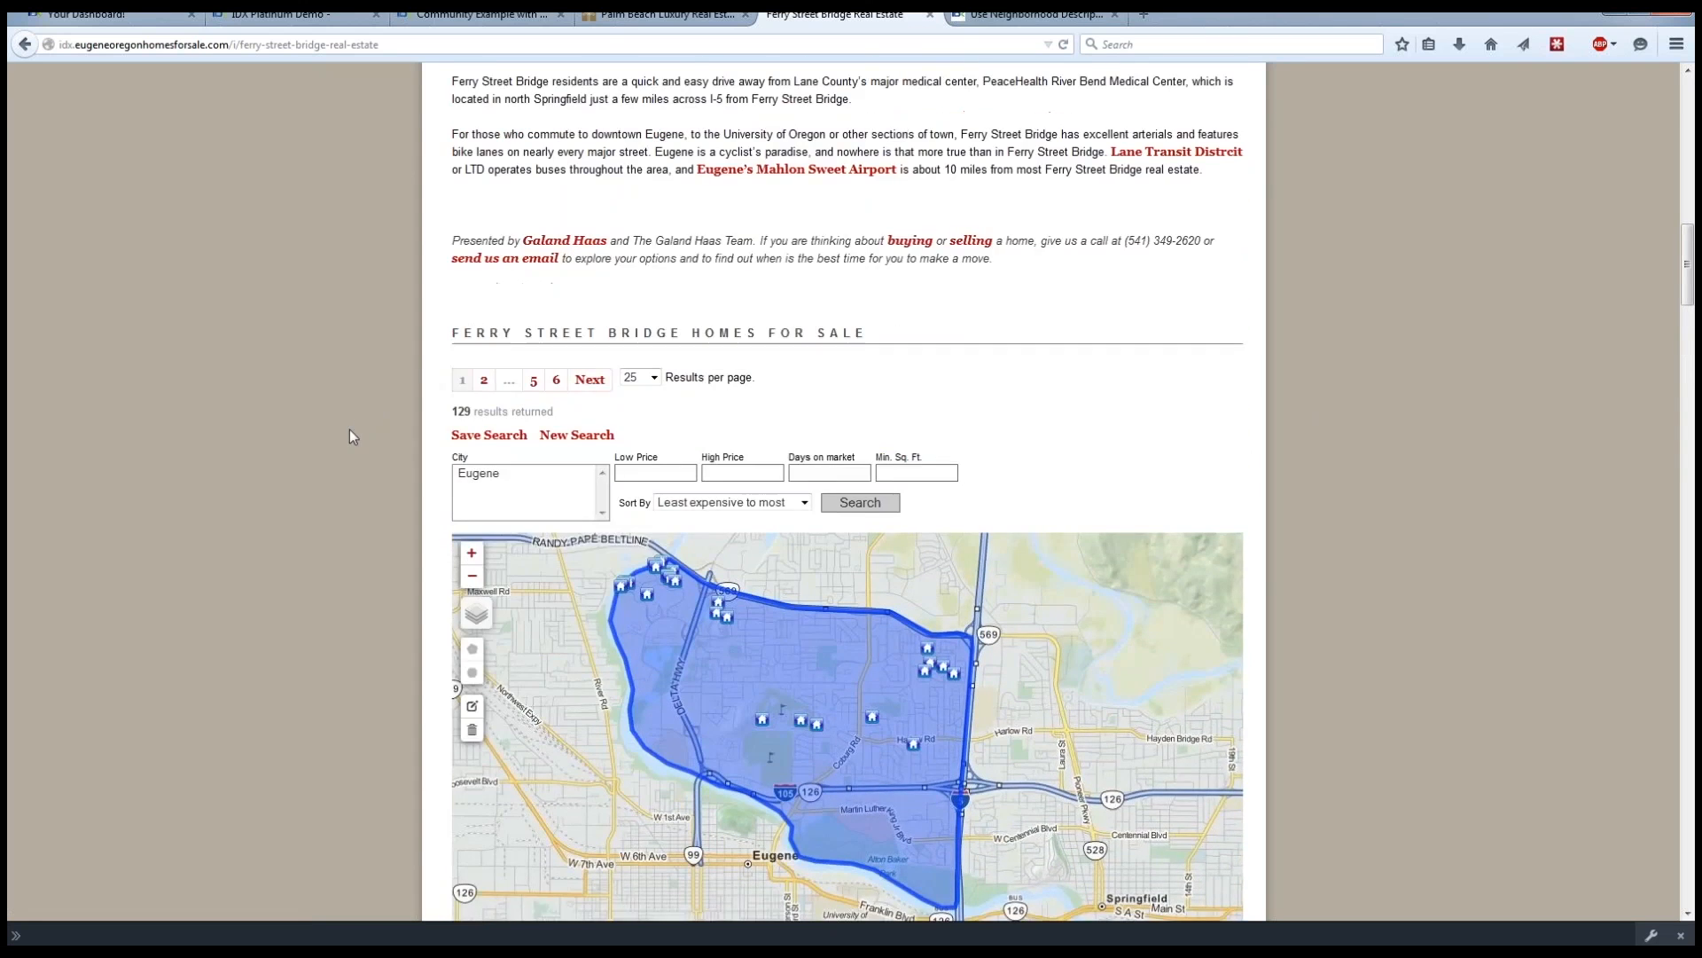
scroll(316, 476, "up", 1)
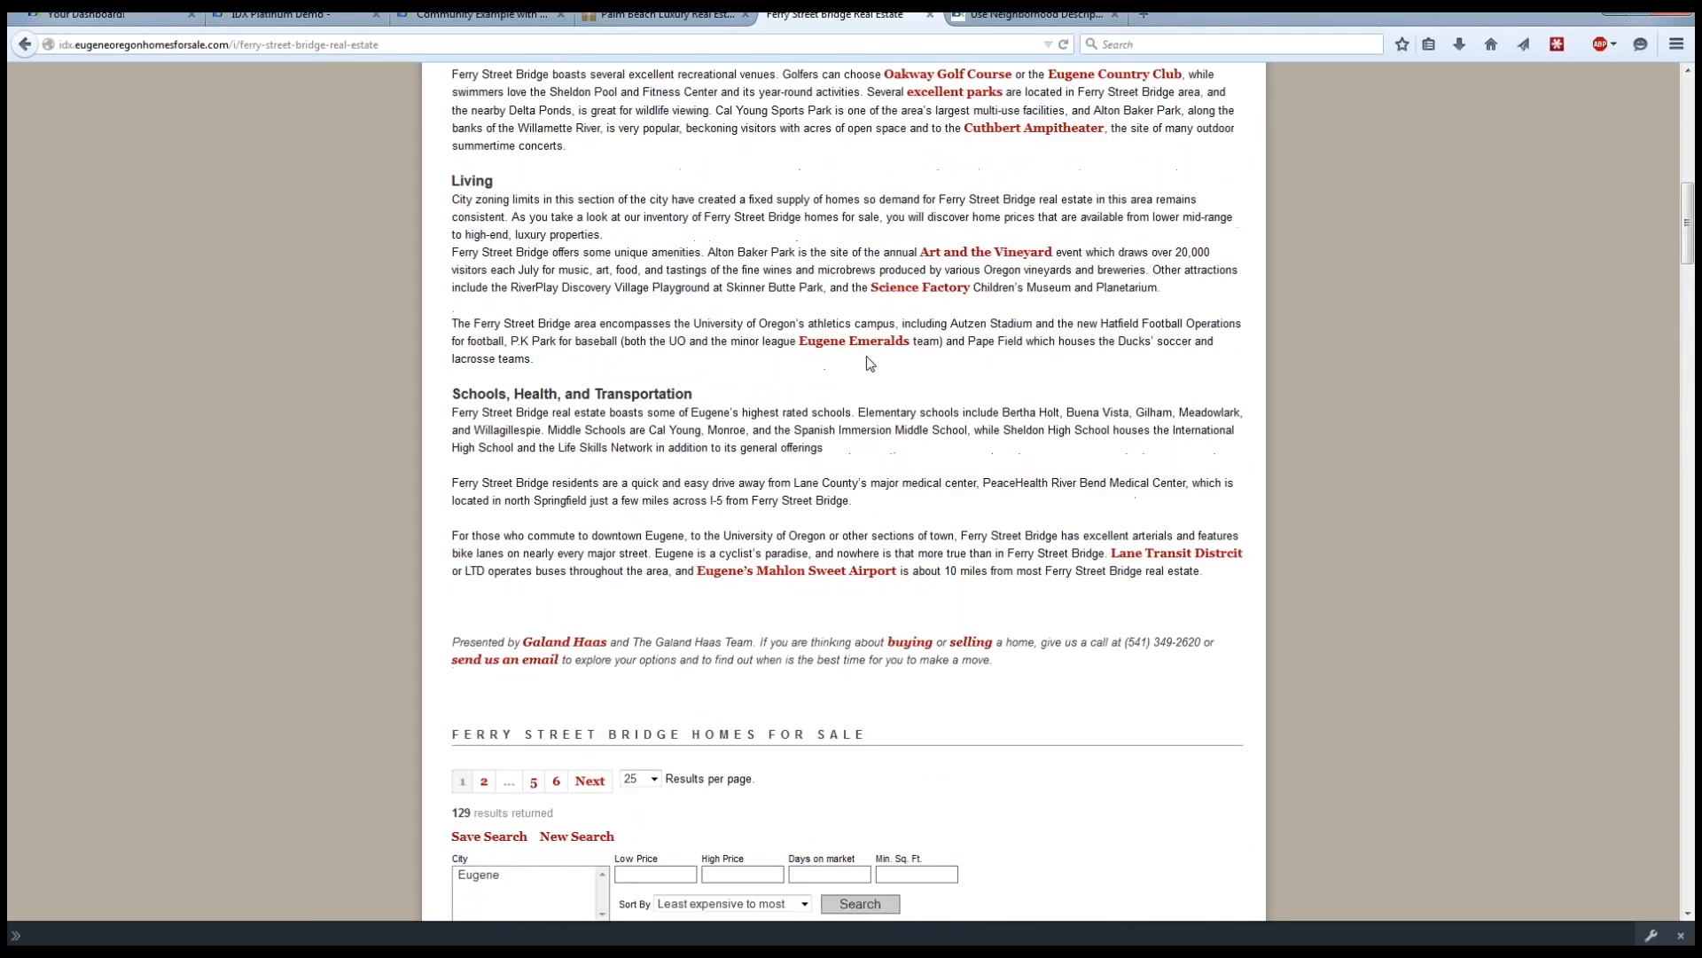
scroll(696, 390, "up", 5)
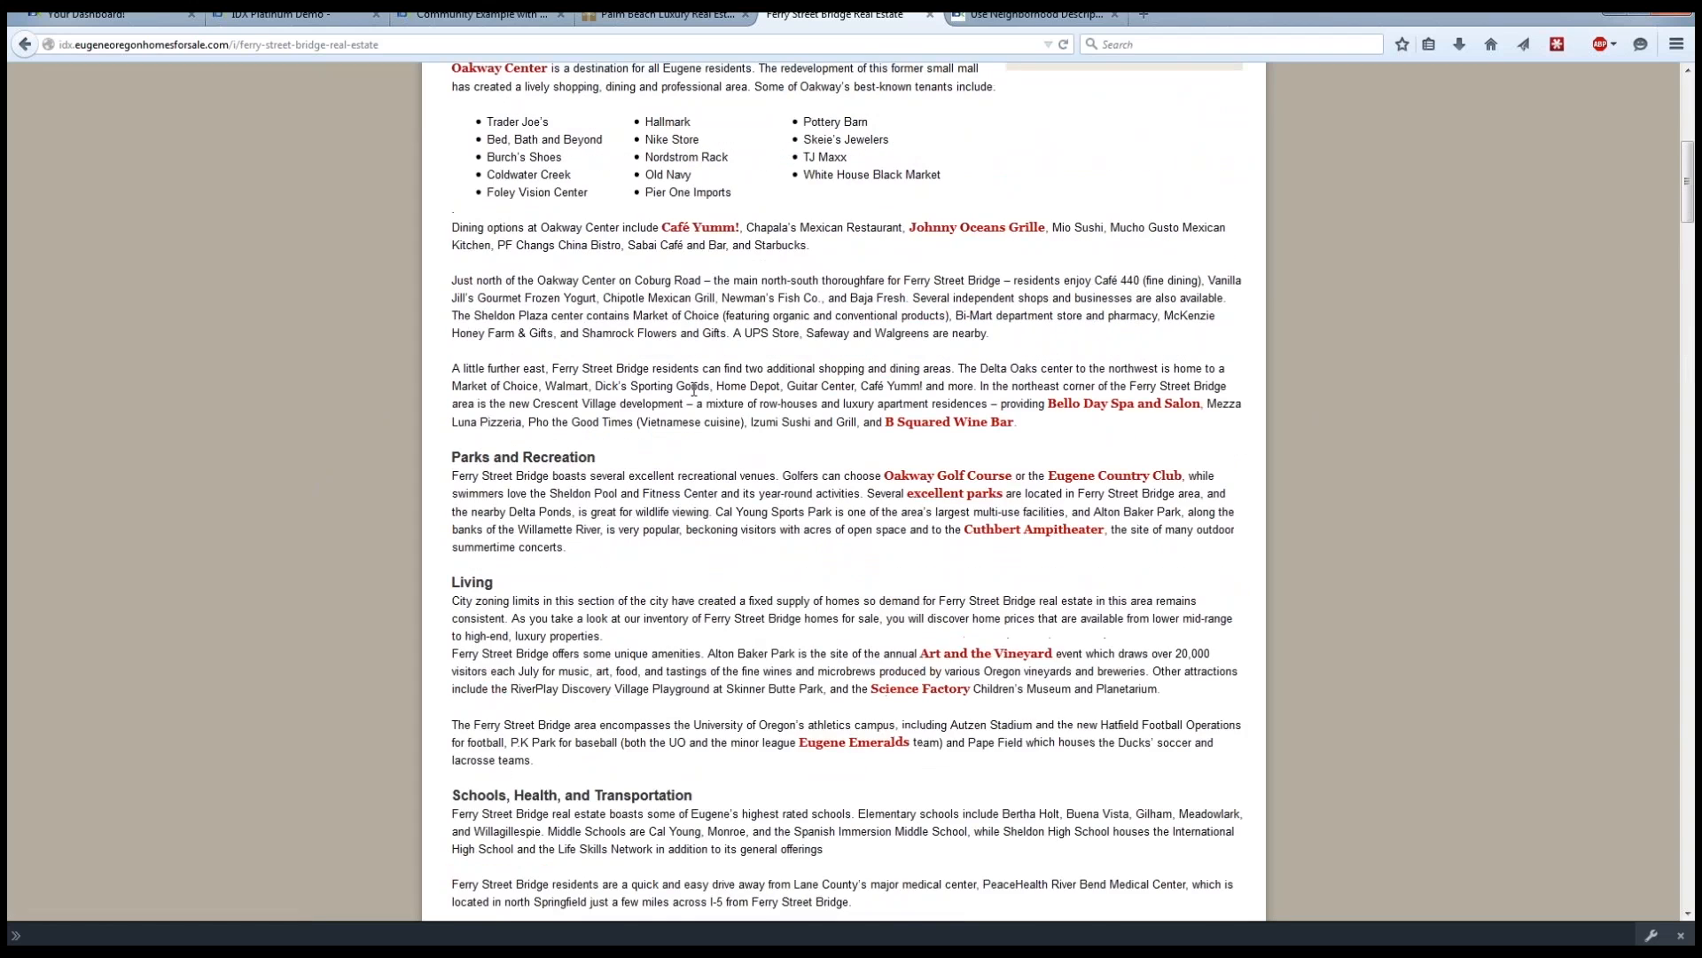
Switch to the Palm Beach luxury real estate site and open its Manalapan homes for sale page.
left_click(662, 20)
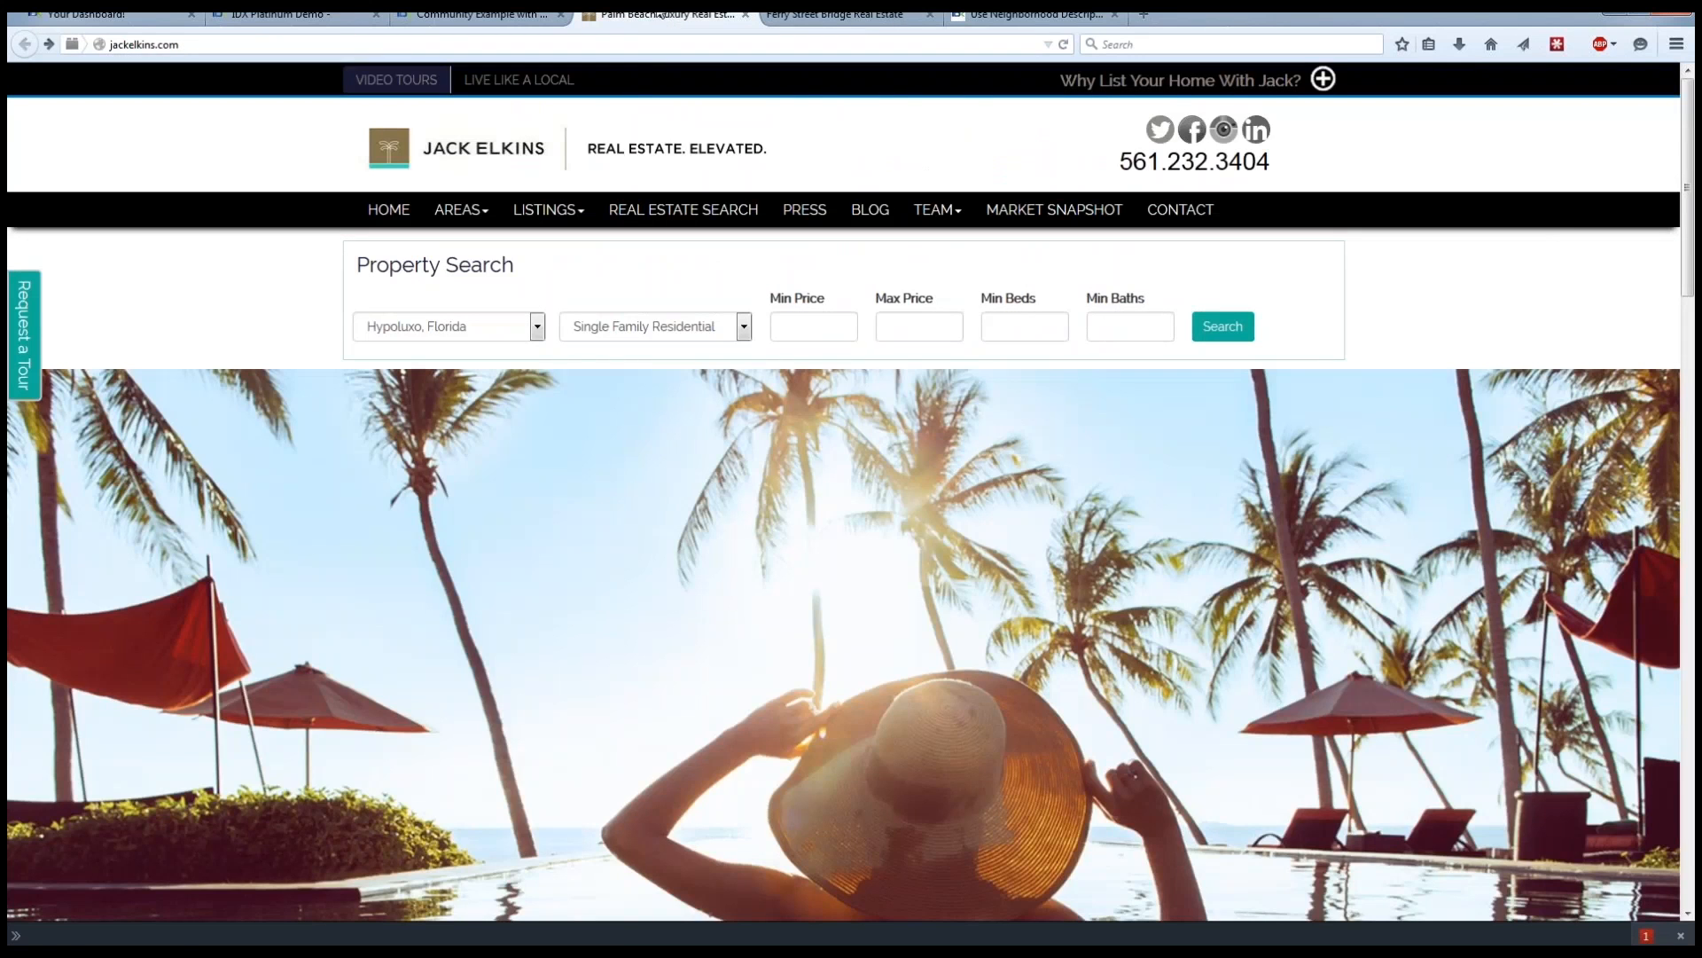
scroll(202, 317, "down", 5)
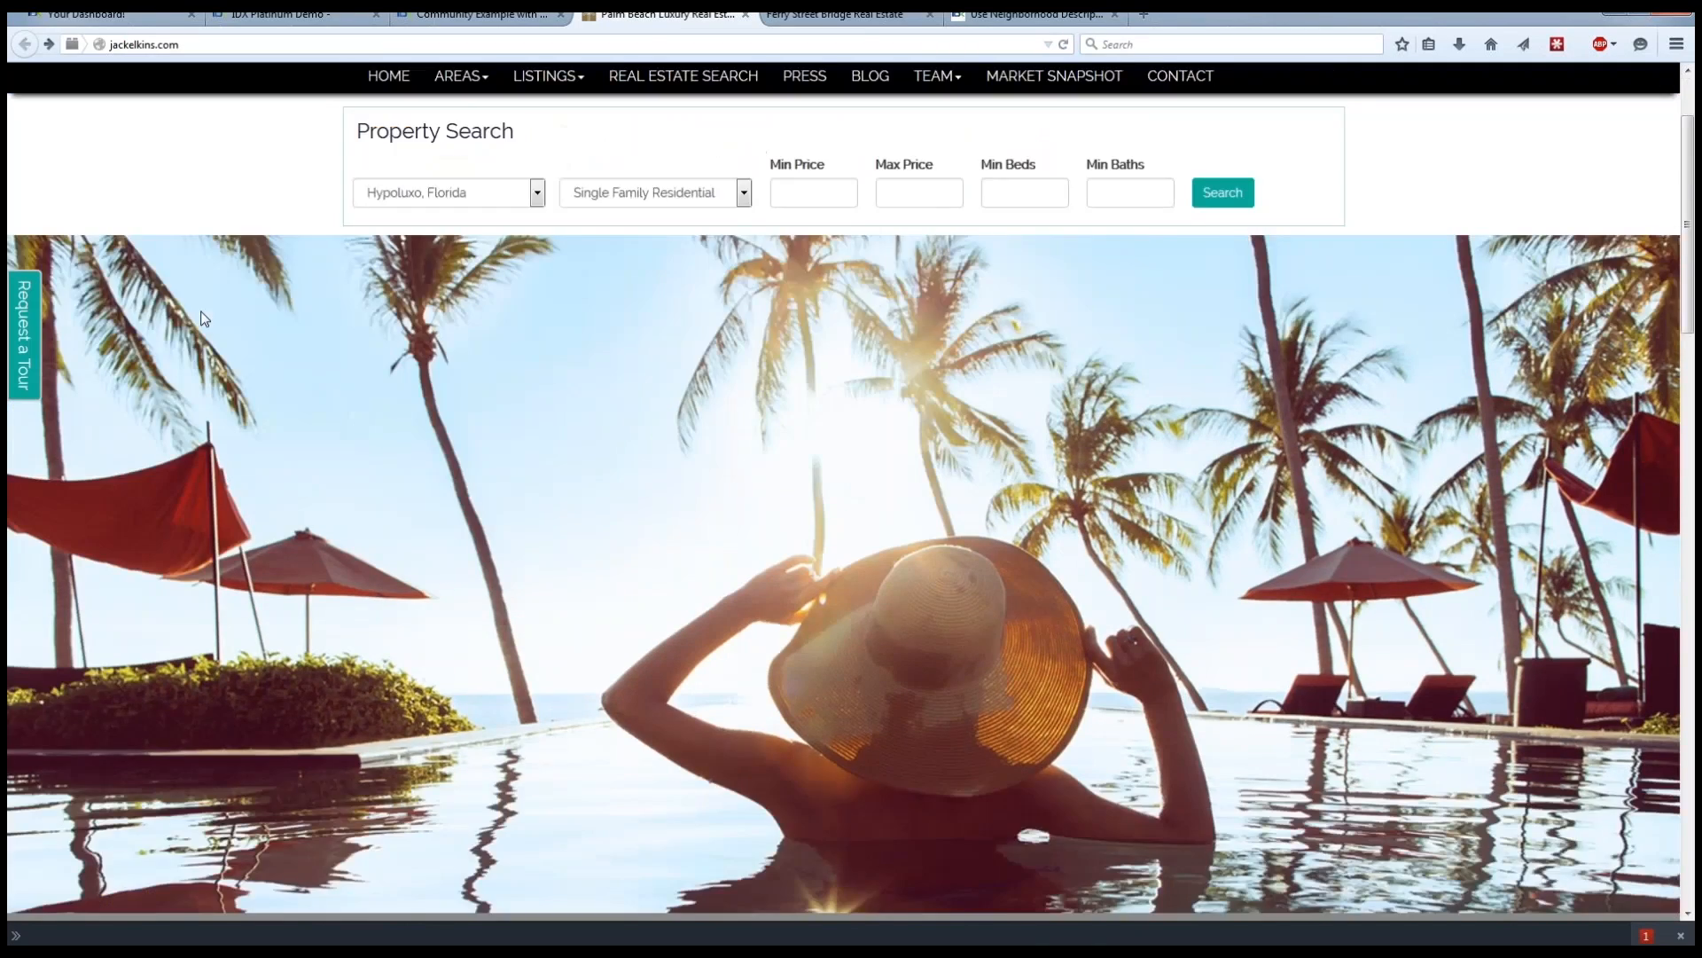
scroll(202, 317, "down", 5)
left_click(633, 532)
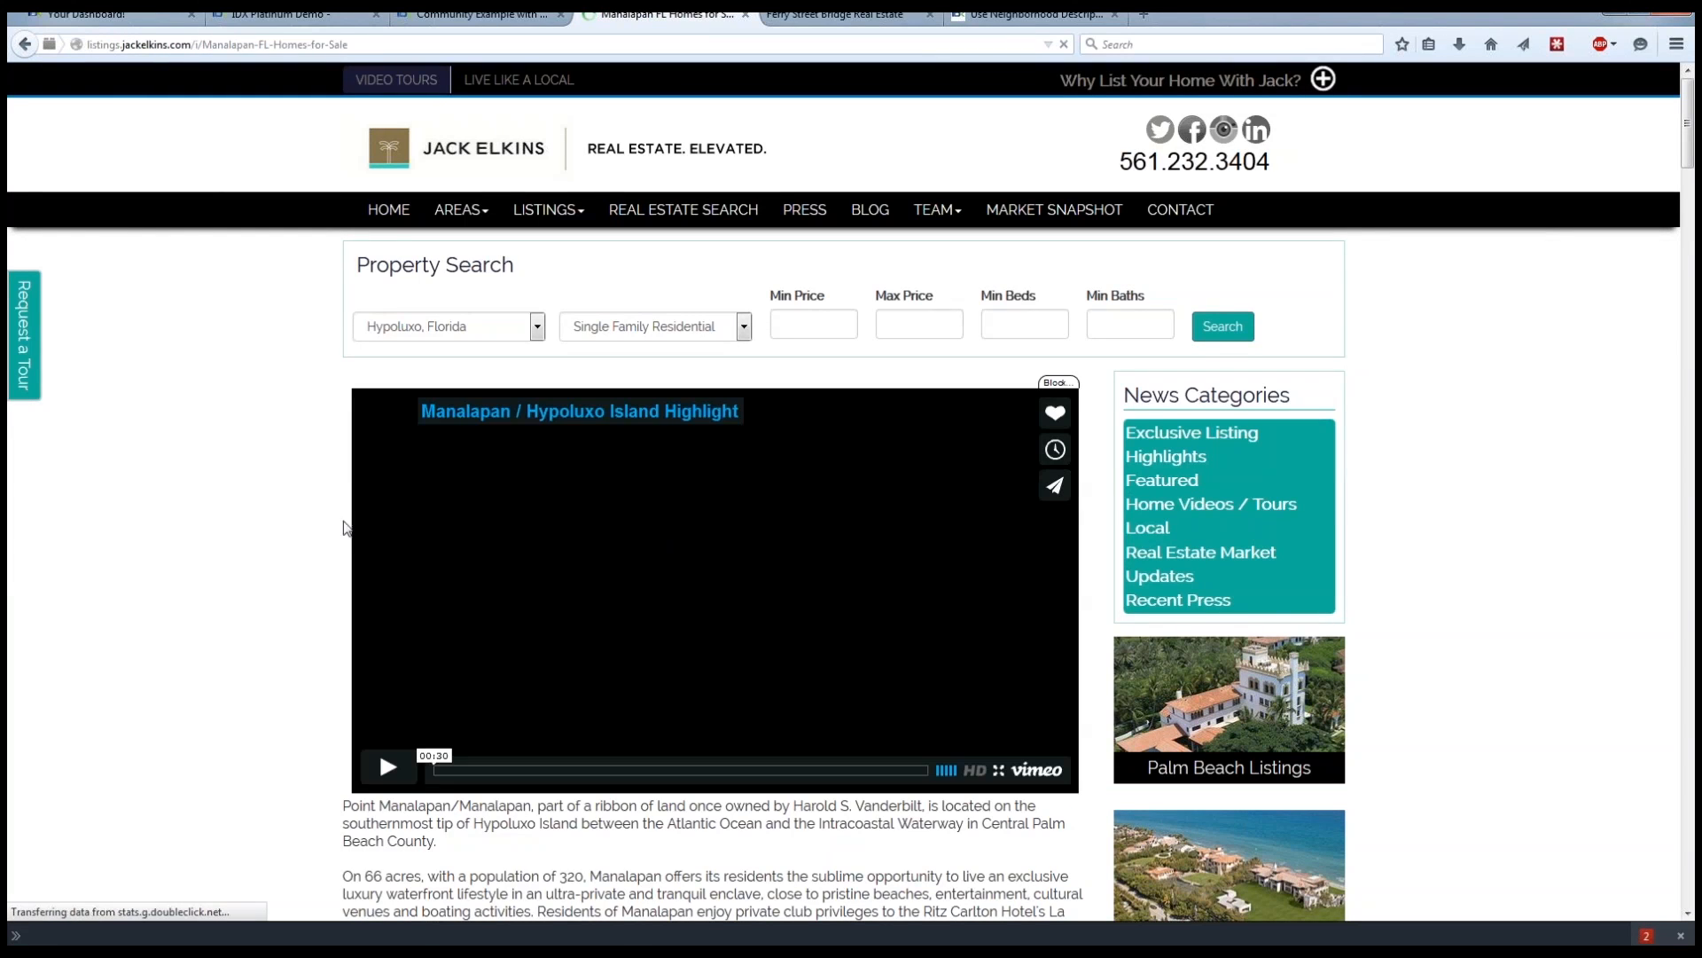
Examine the Manalapan page's highlight video, community description and results map.
scroll(236, 507, "down", 2)
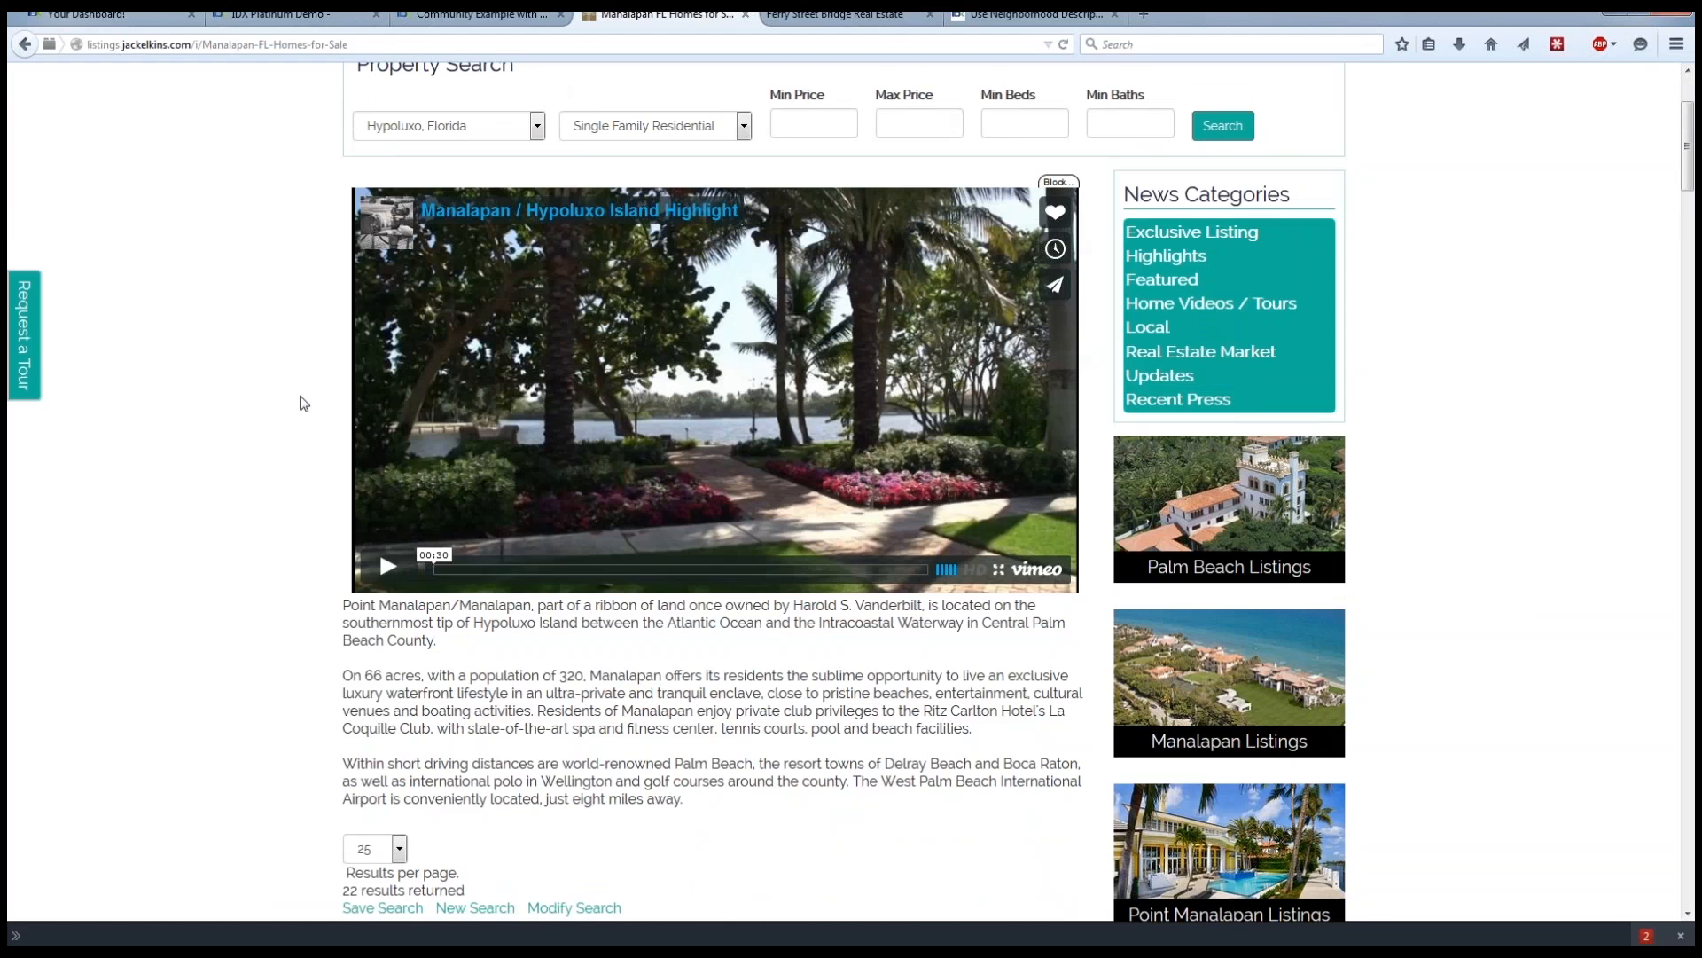
scroll(304, 404, "down", 3)
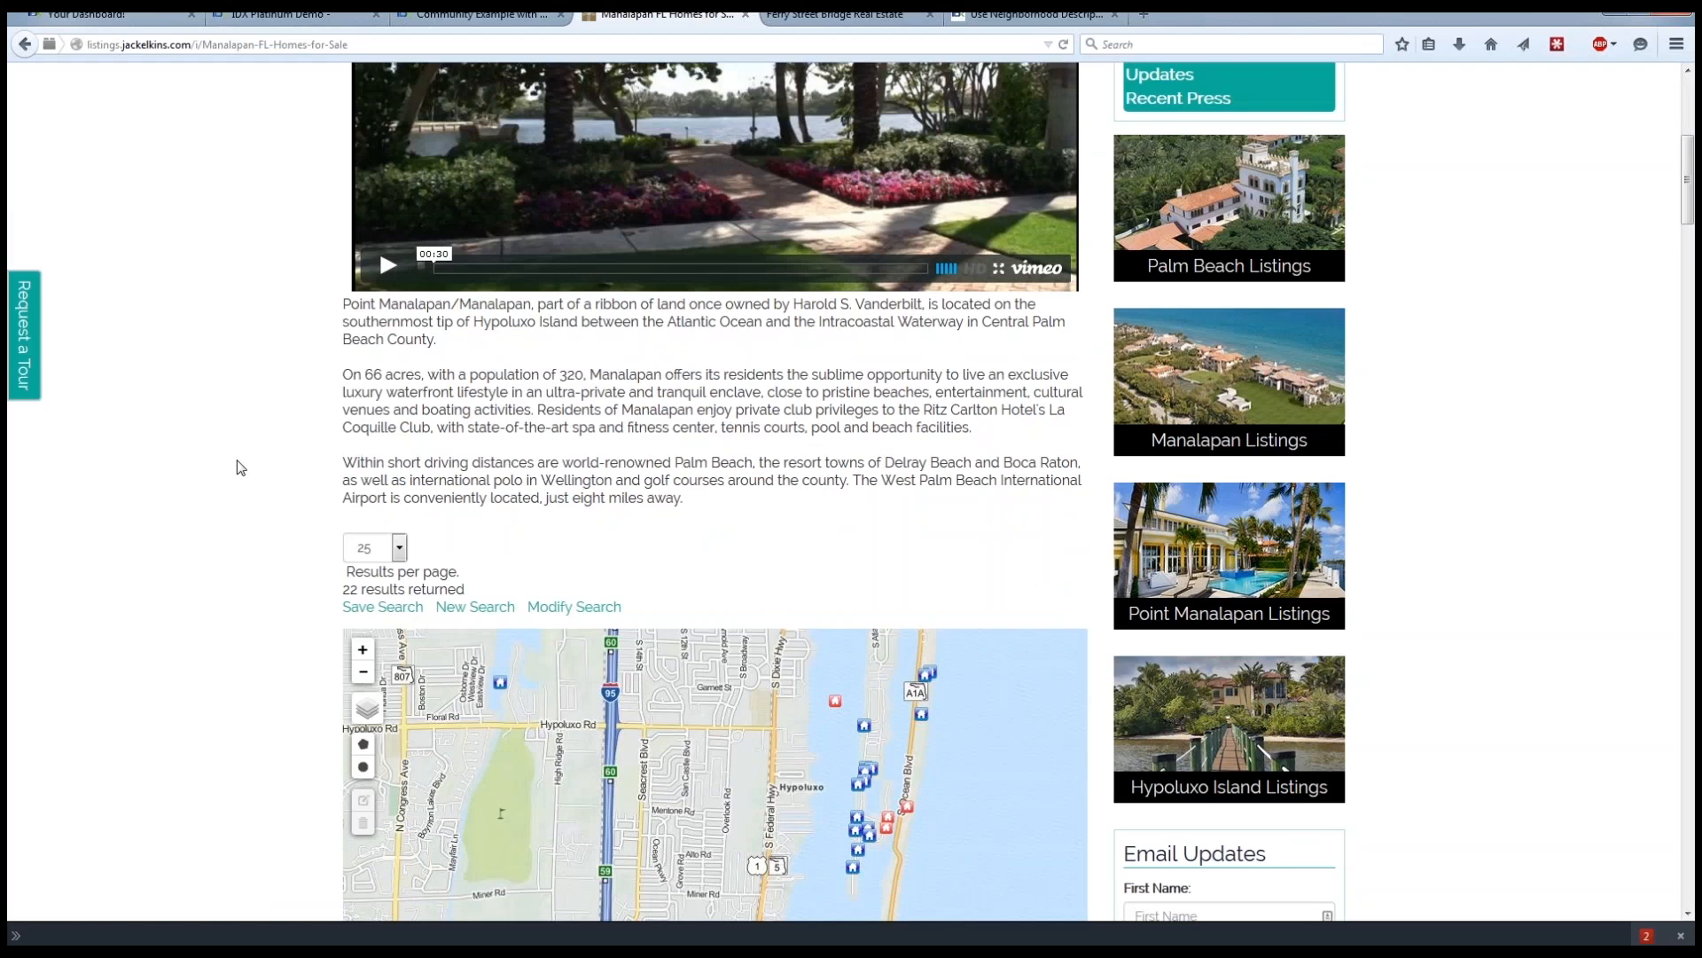
scroll(236, 466, "down", 3)
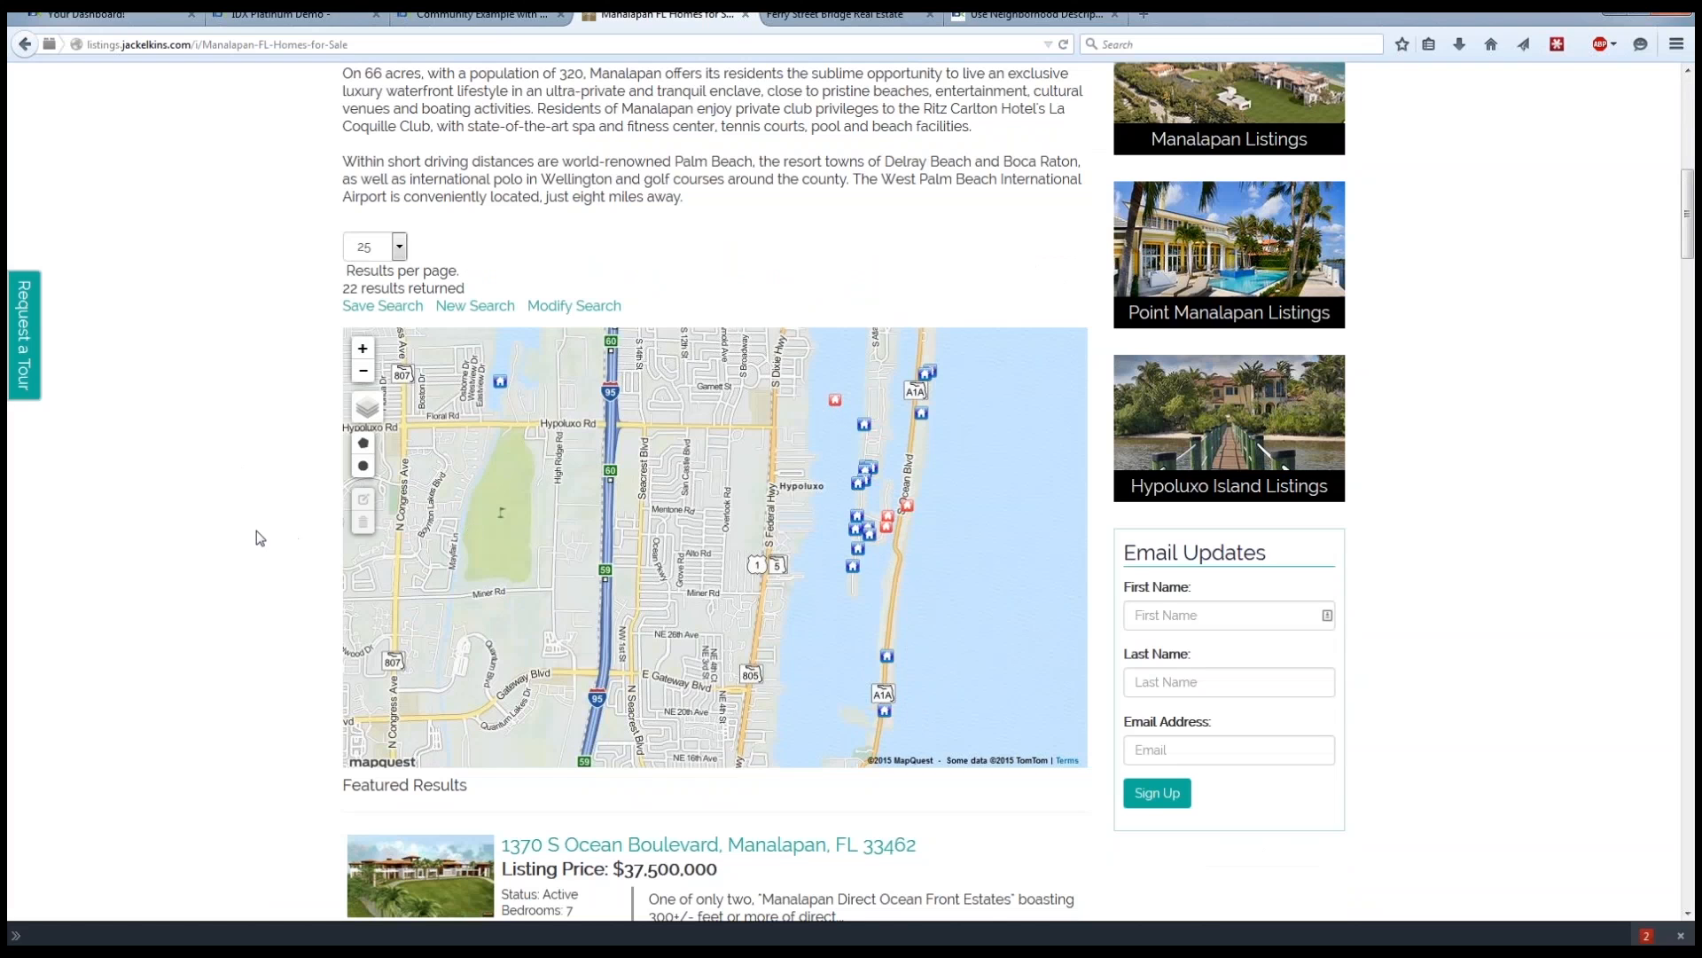
Highlight the Featured Results heading and look through the featured listings down to the regular Search Results section.
scroll(251, 532, "down", 5)
left_click_drag(344, 387, 468, 387)
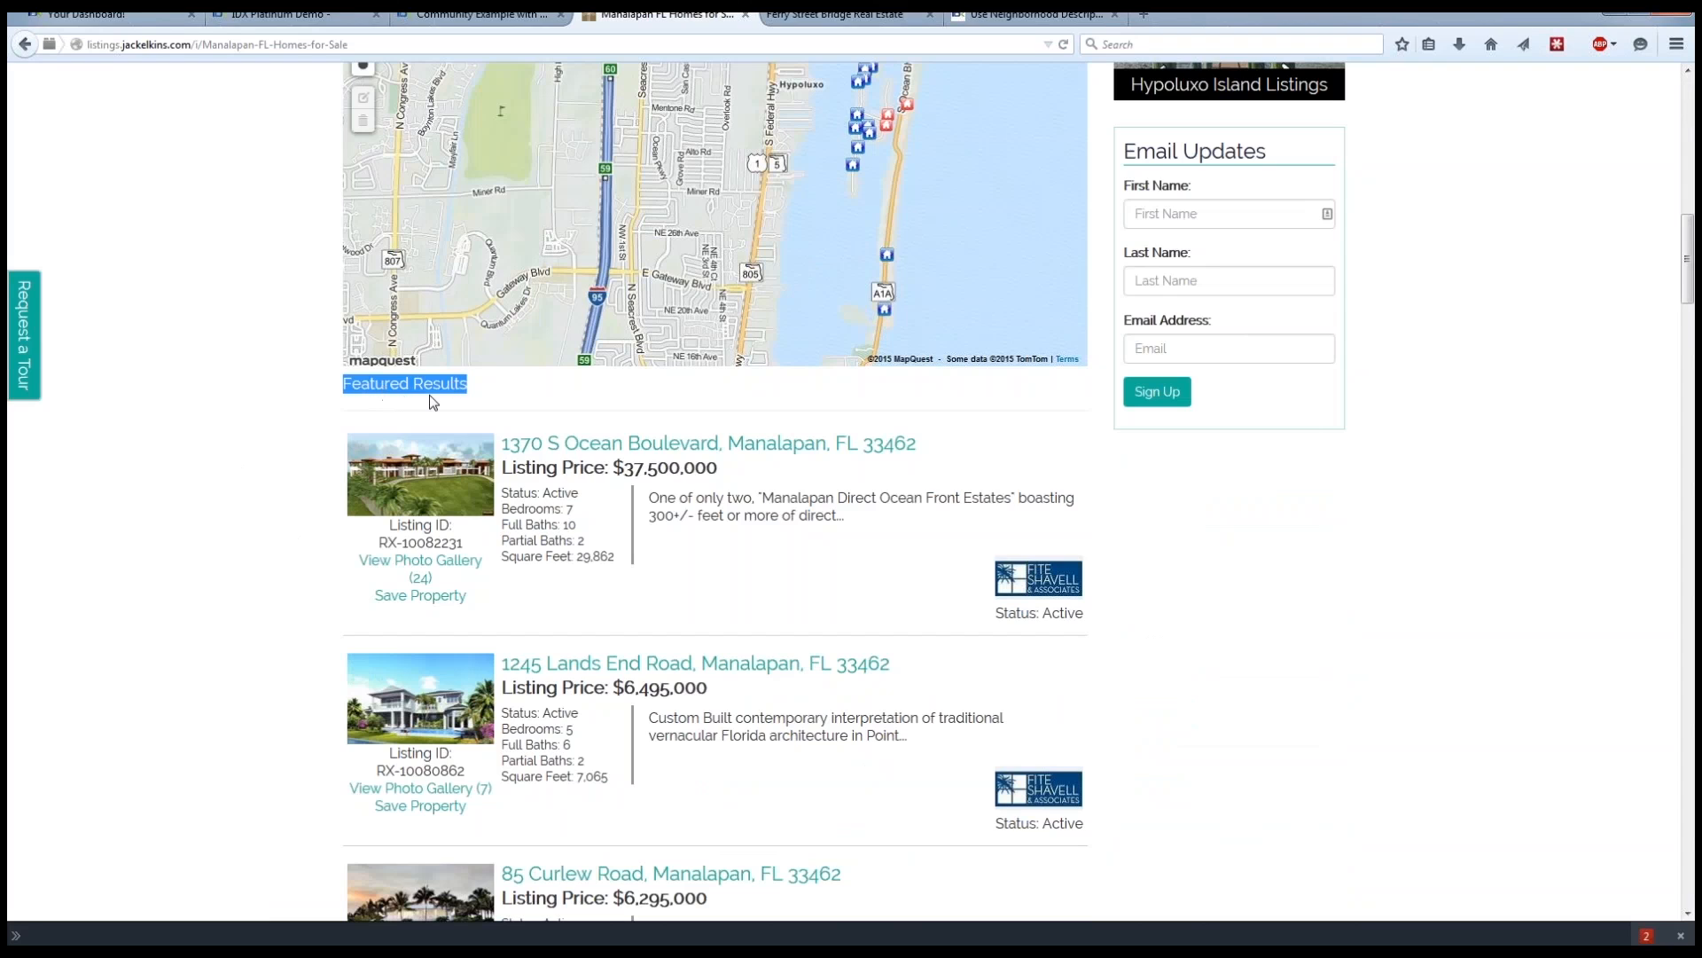
left_click(299, 431)
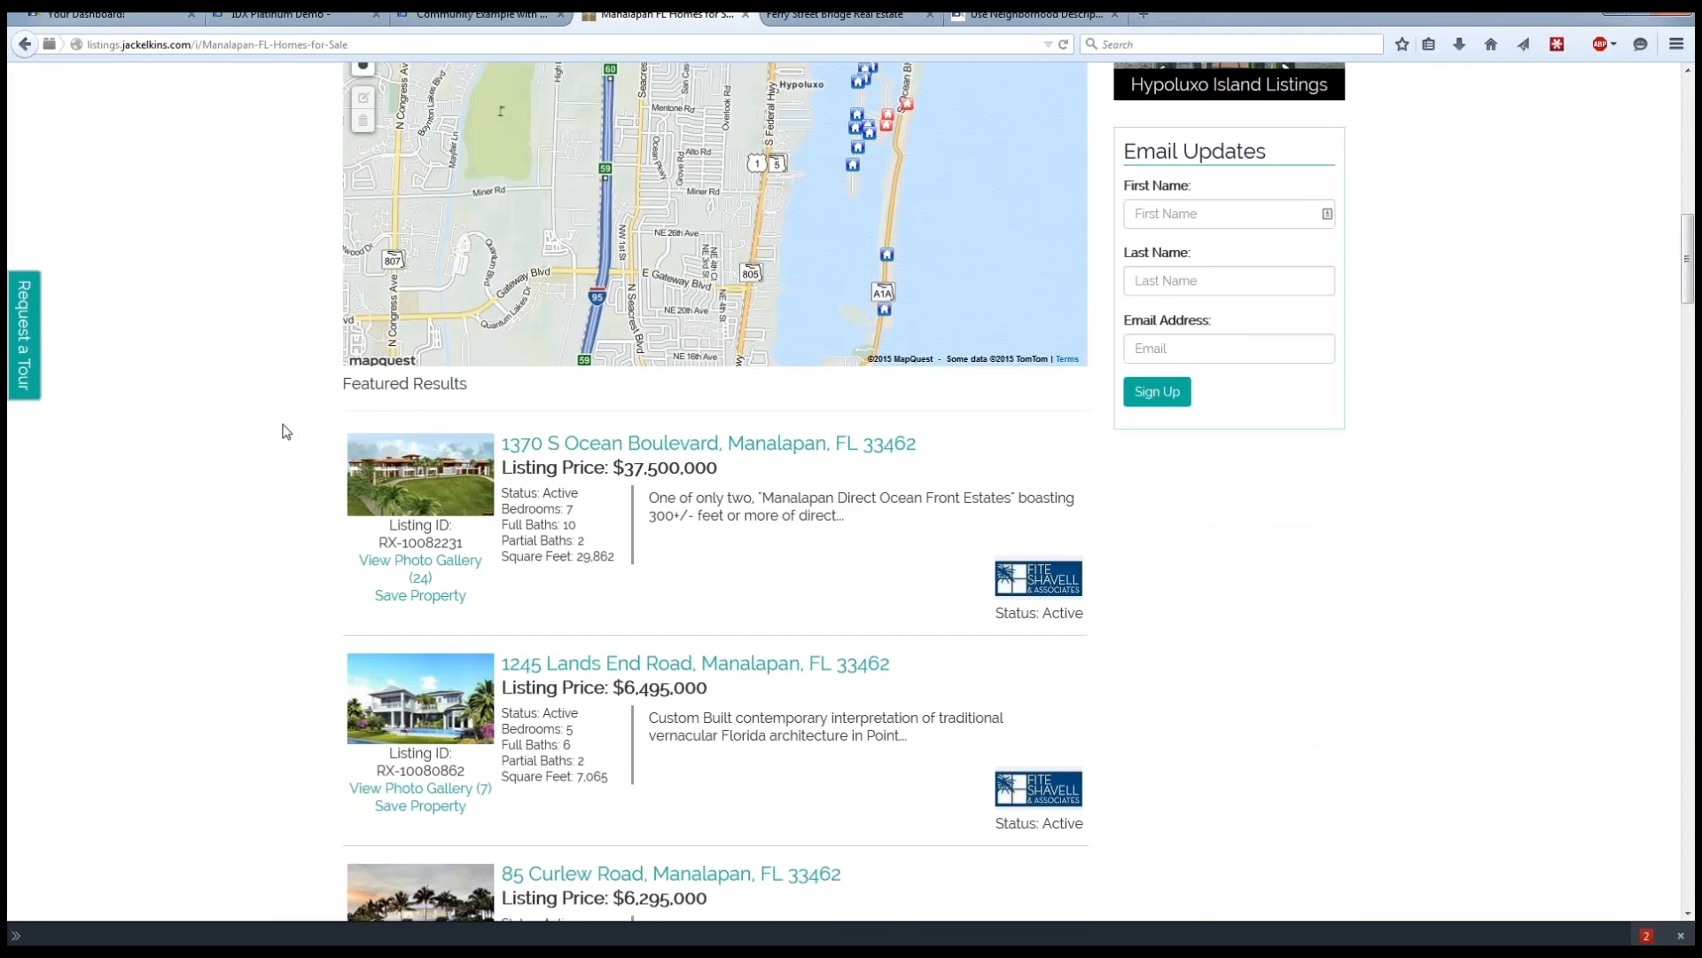
scroll(286, 427, "down", 8)
scroll(275, 428, "down", 2)
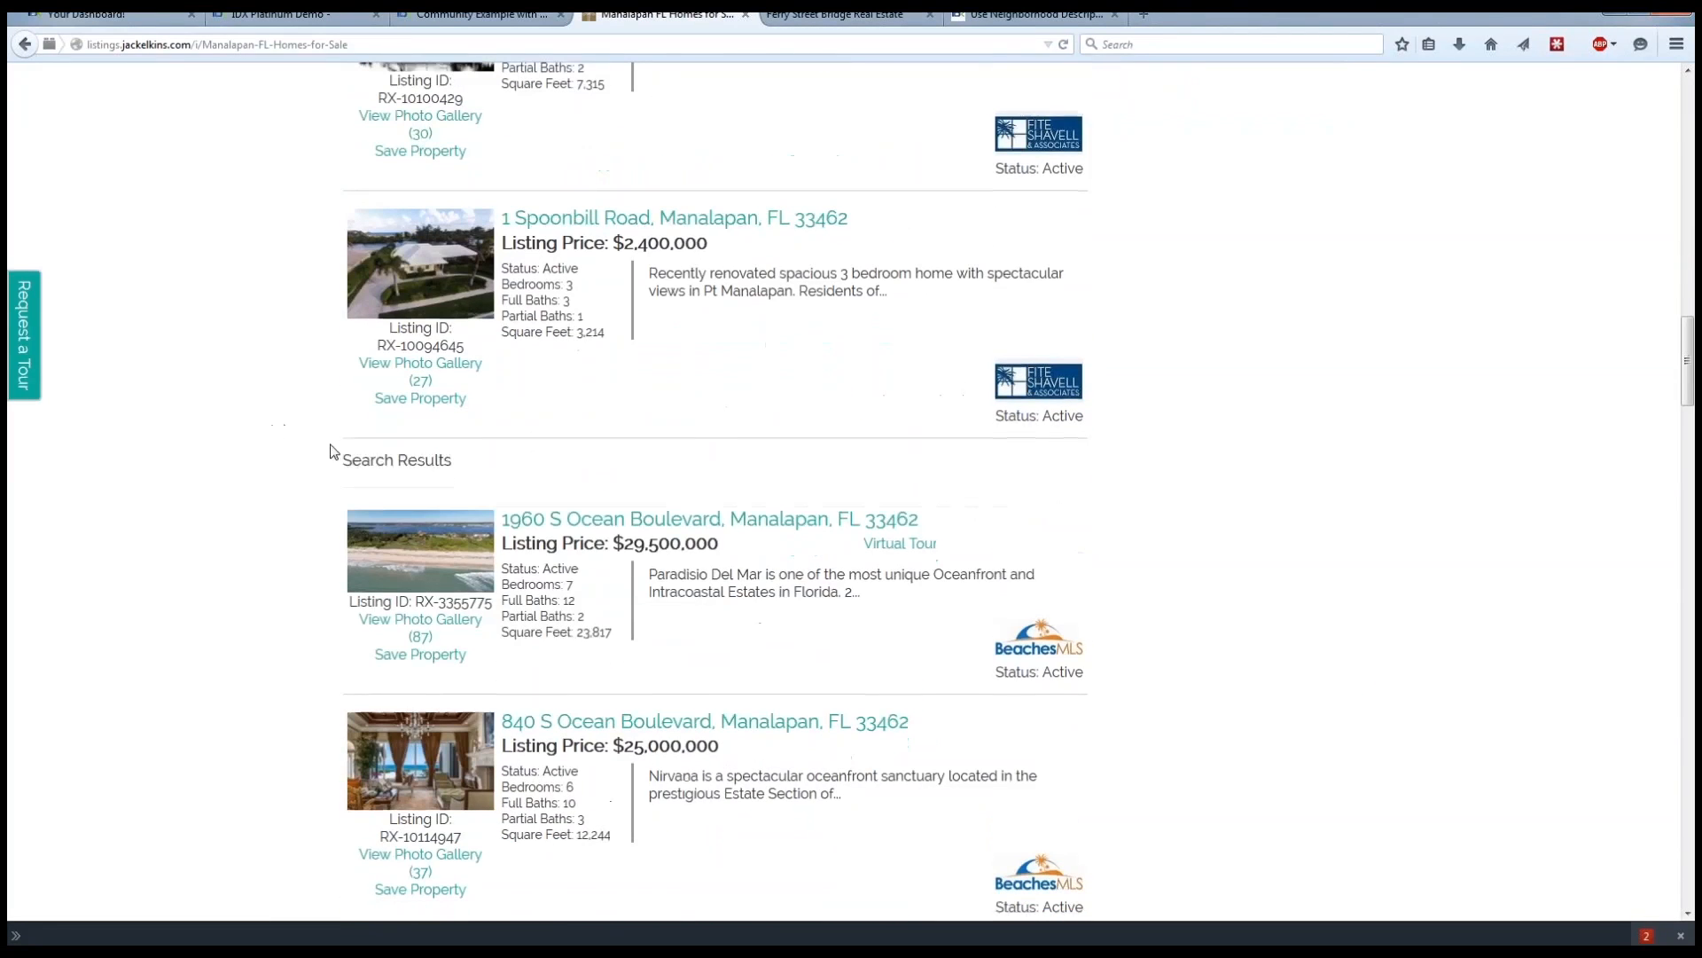
Highlight the regular Search Results heading and look back through the featured listings to the Manalapan results map.
left_click_drag(345, 461, 459, 467)
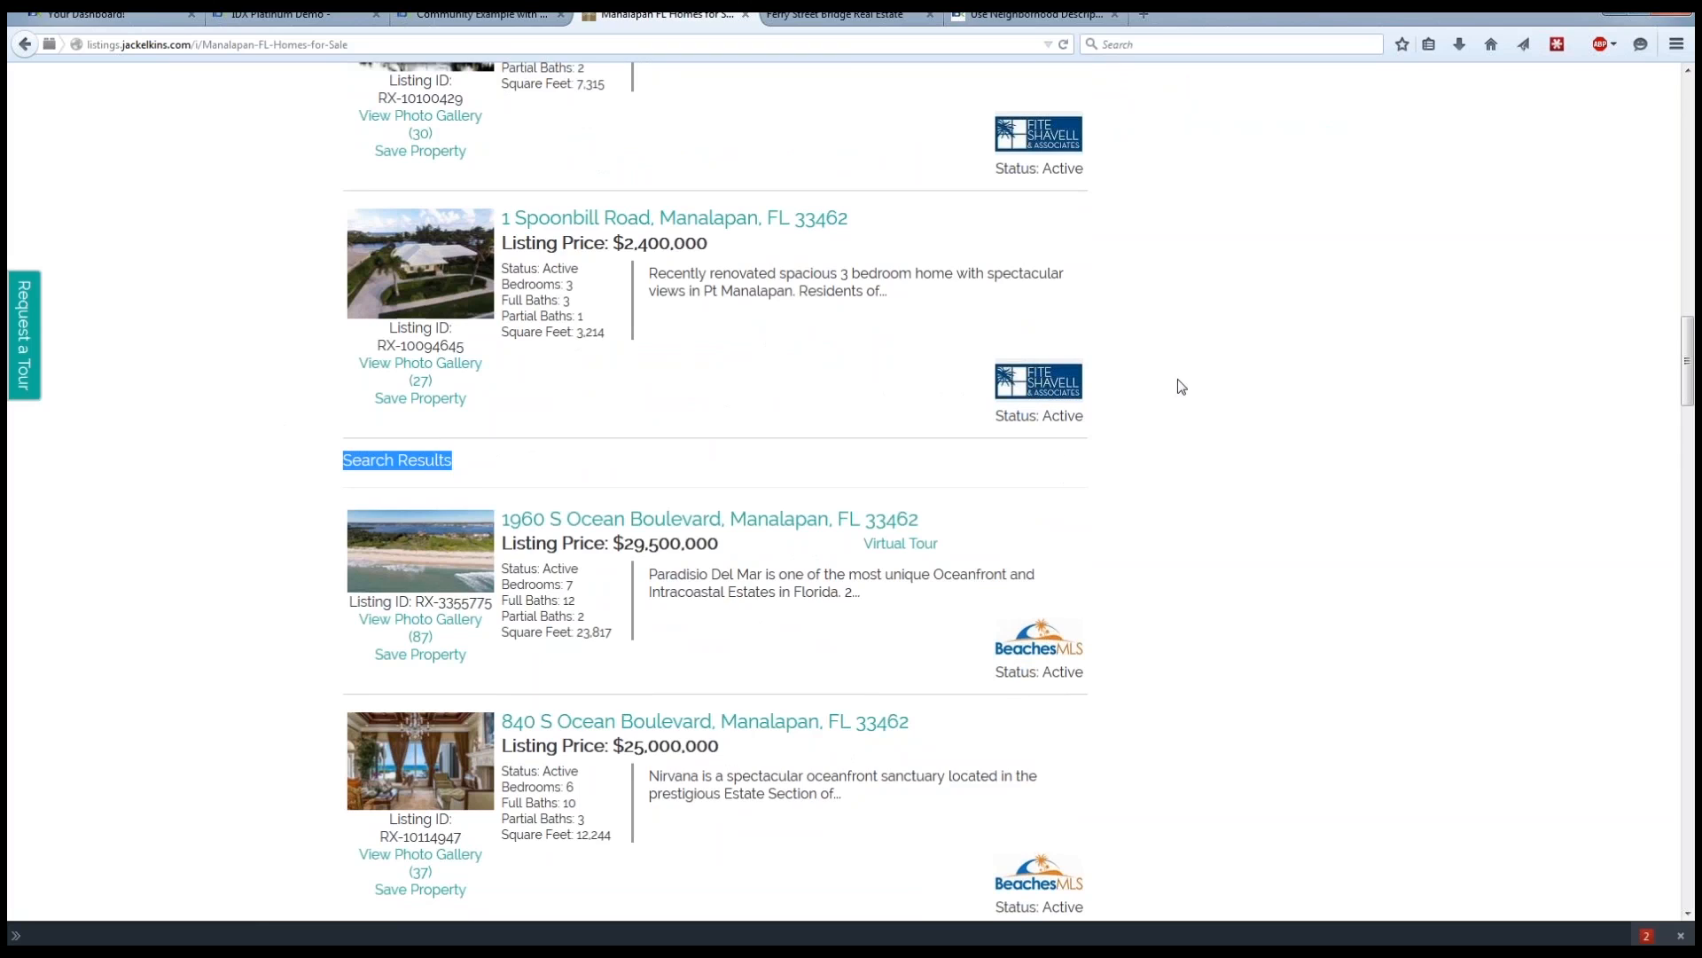
scroll(1178, 380, "up", 2)
scroll(1144, 396, "up", 1)
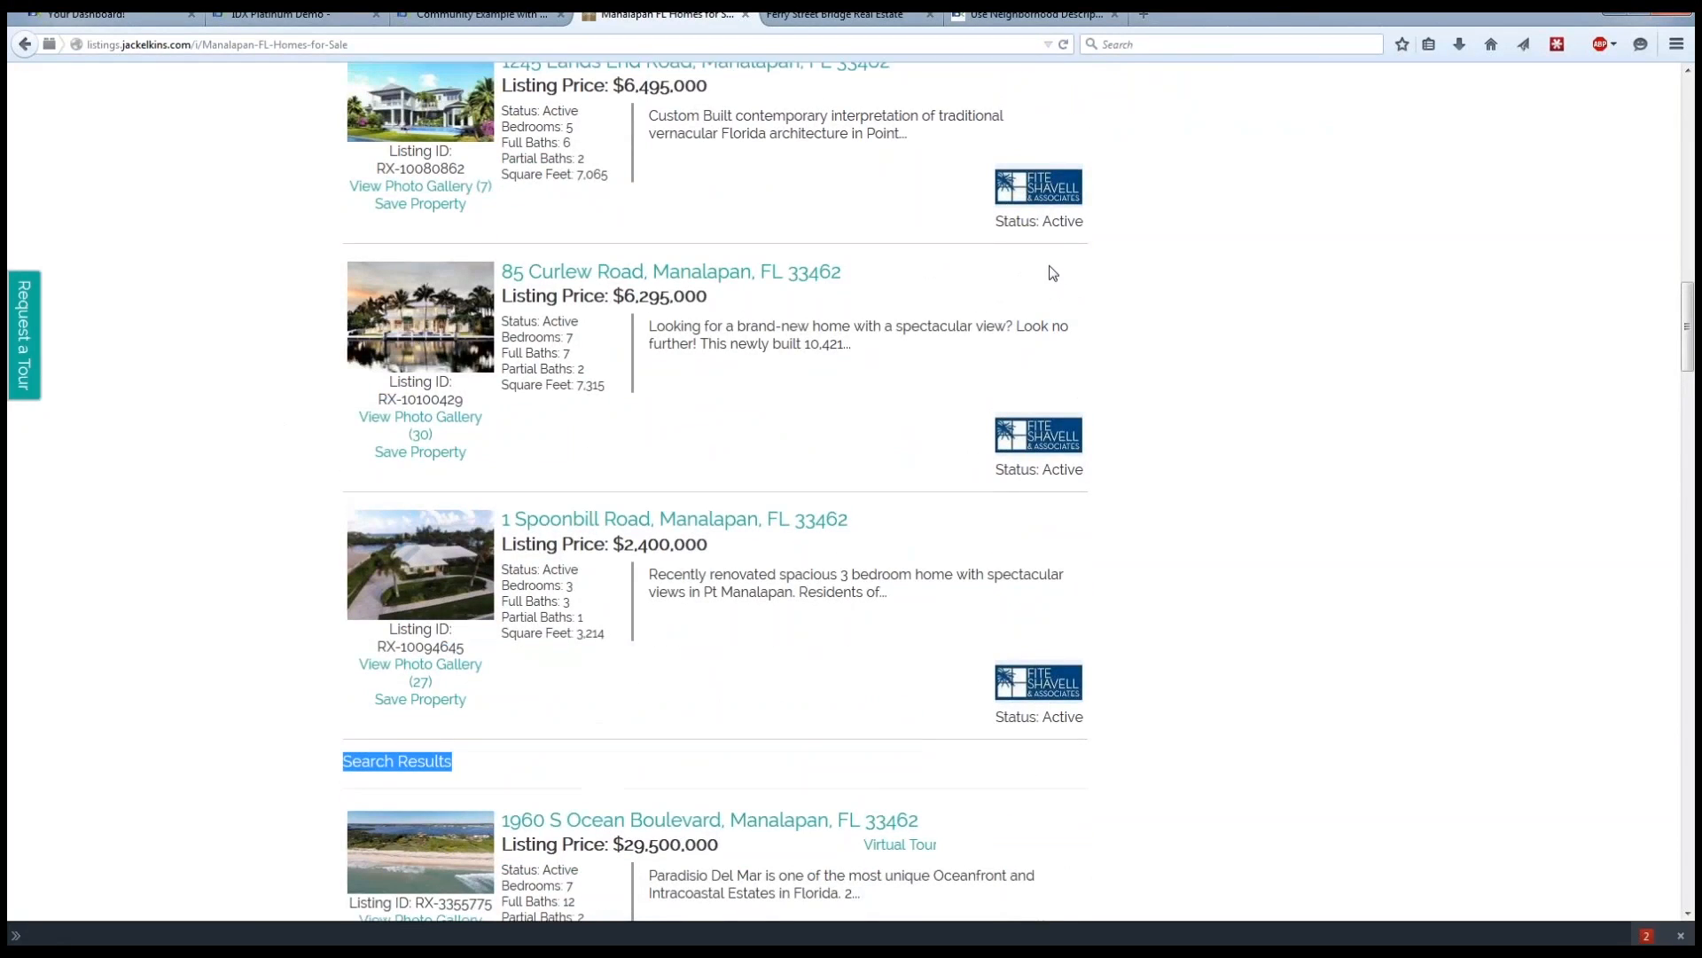
scroll(1037, 275, "up", 2)
scroll(173, 446, "up", 6)
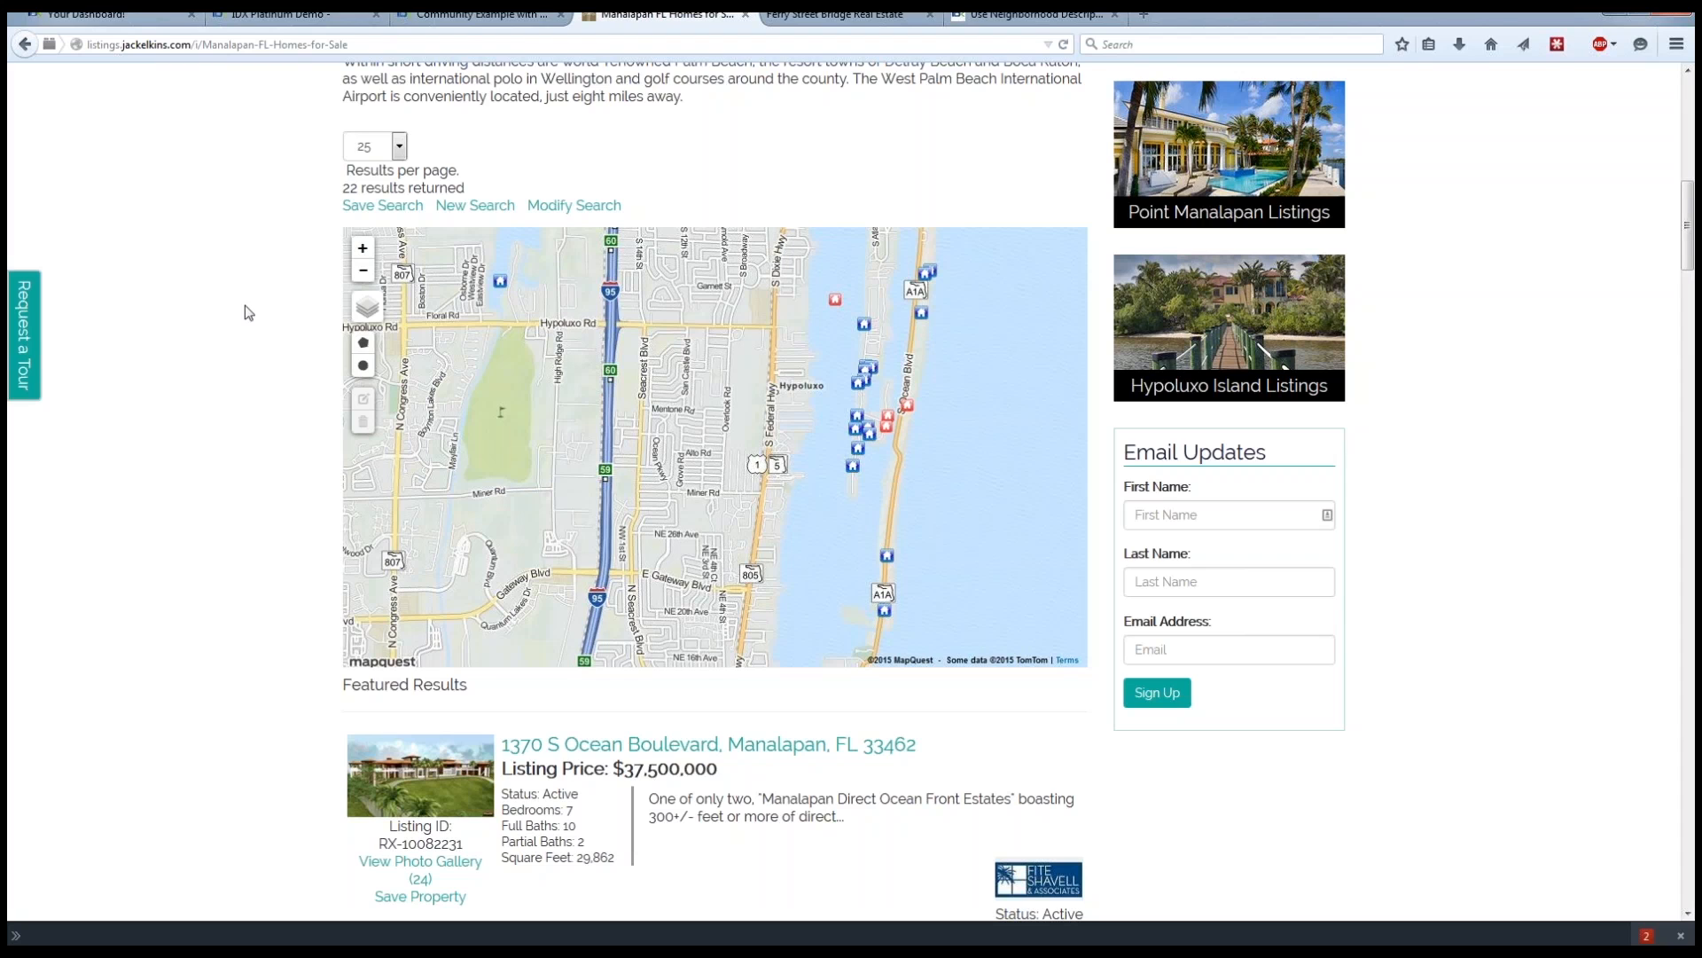
Revisit the Community Example with Widgets page, switch to the IDX Broker dashboard and start creating a widget.
left_click(462, 16)
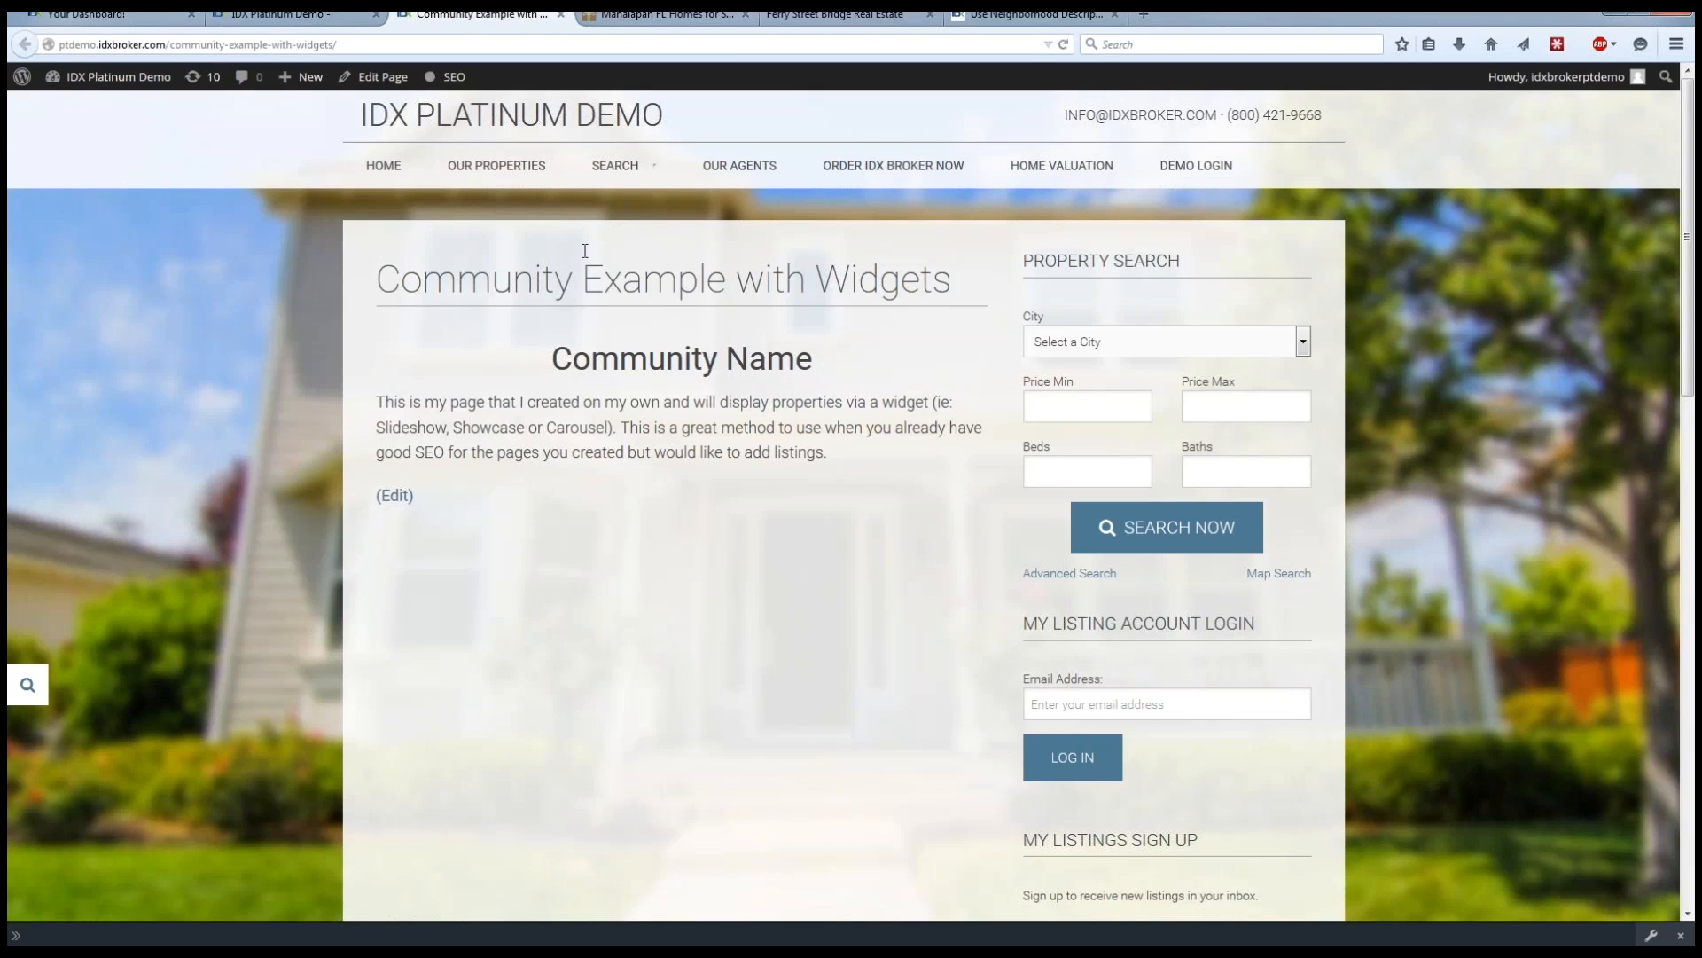
left_click(121, 15)
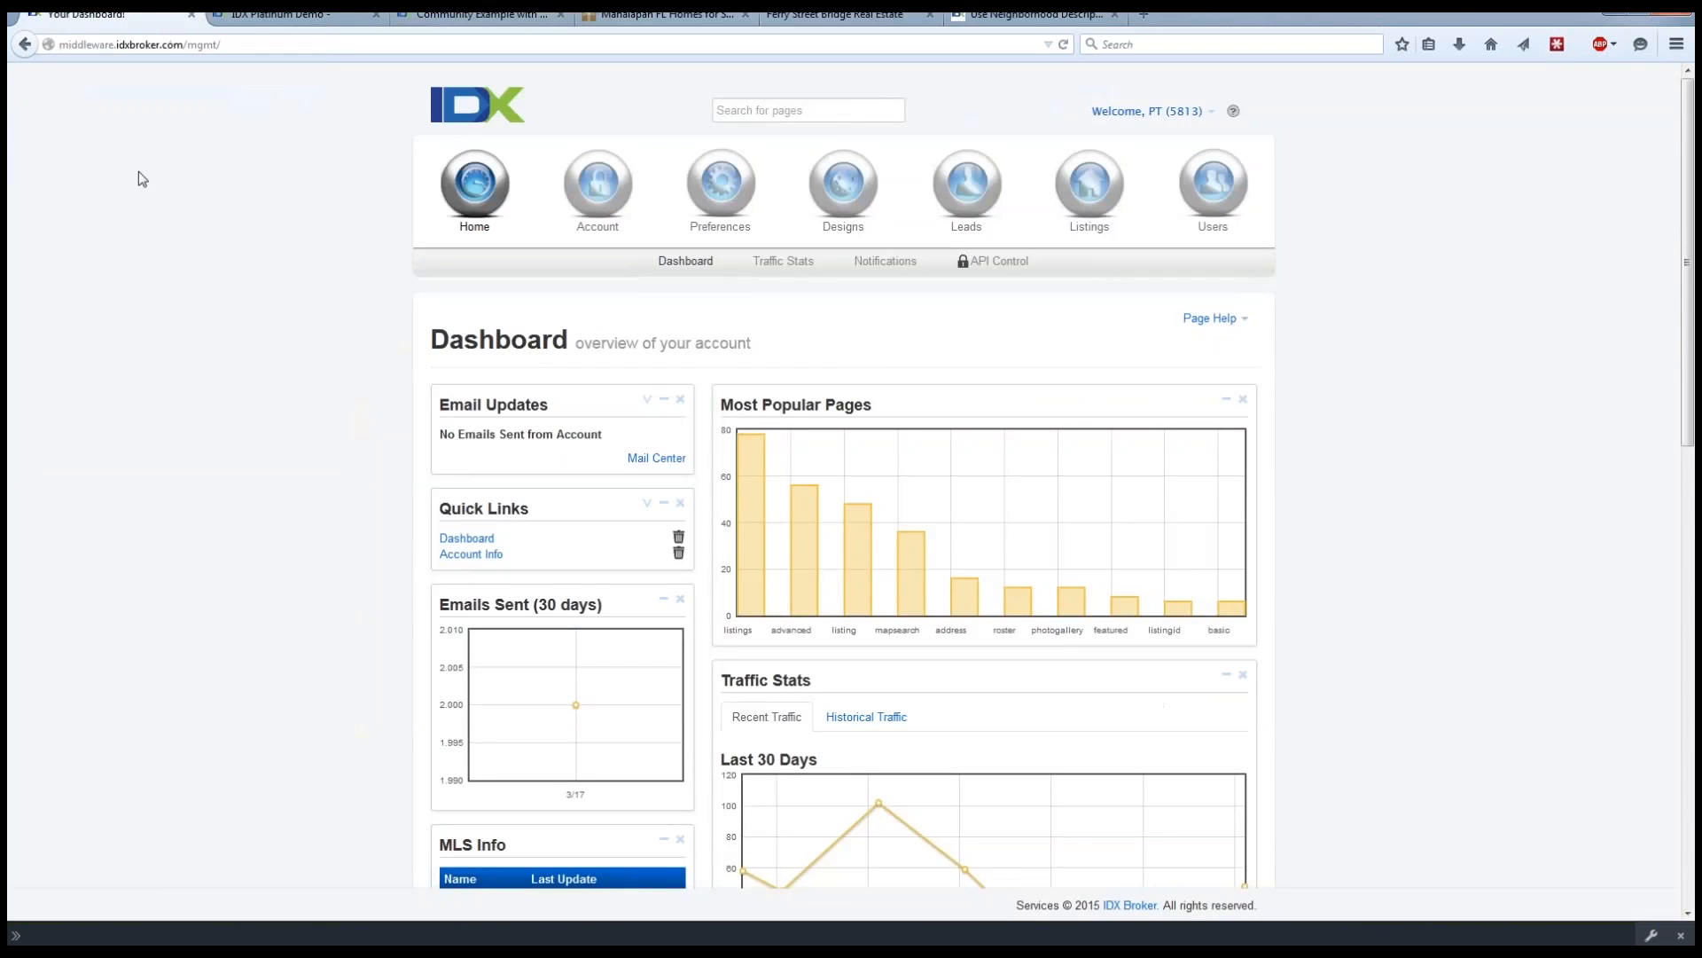
left_click(845, 200)
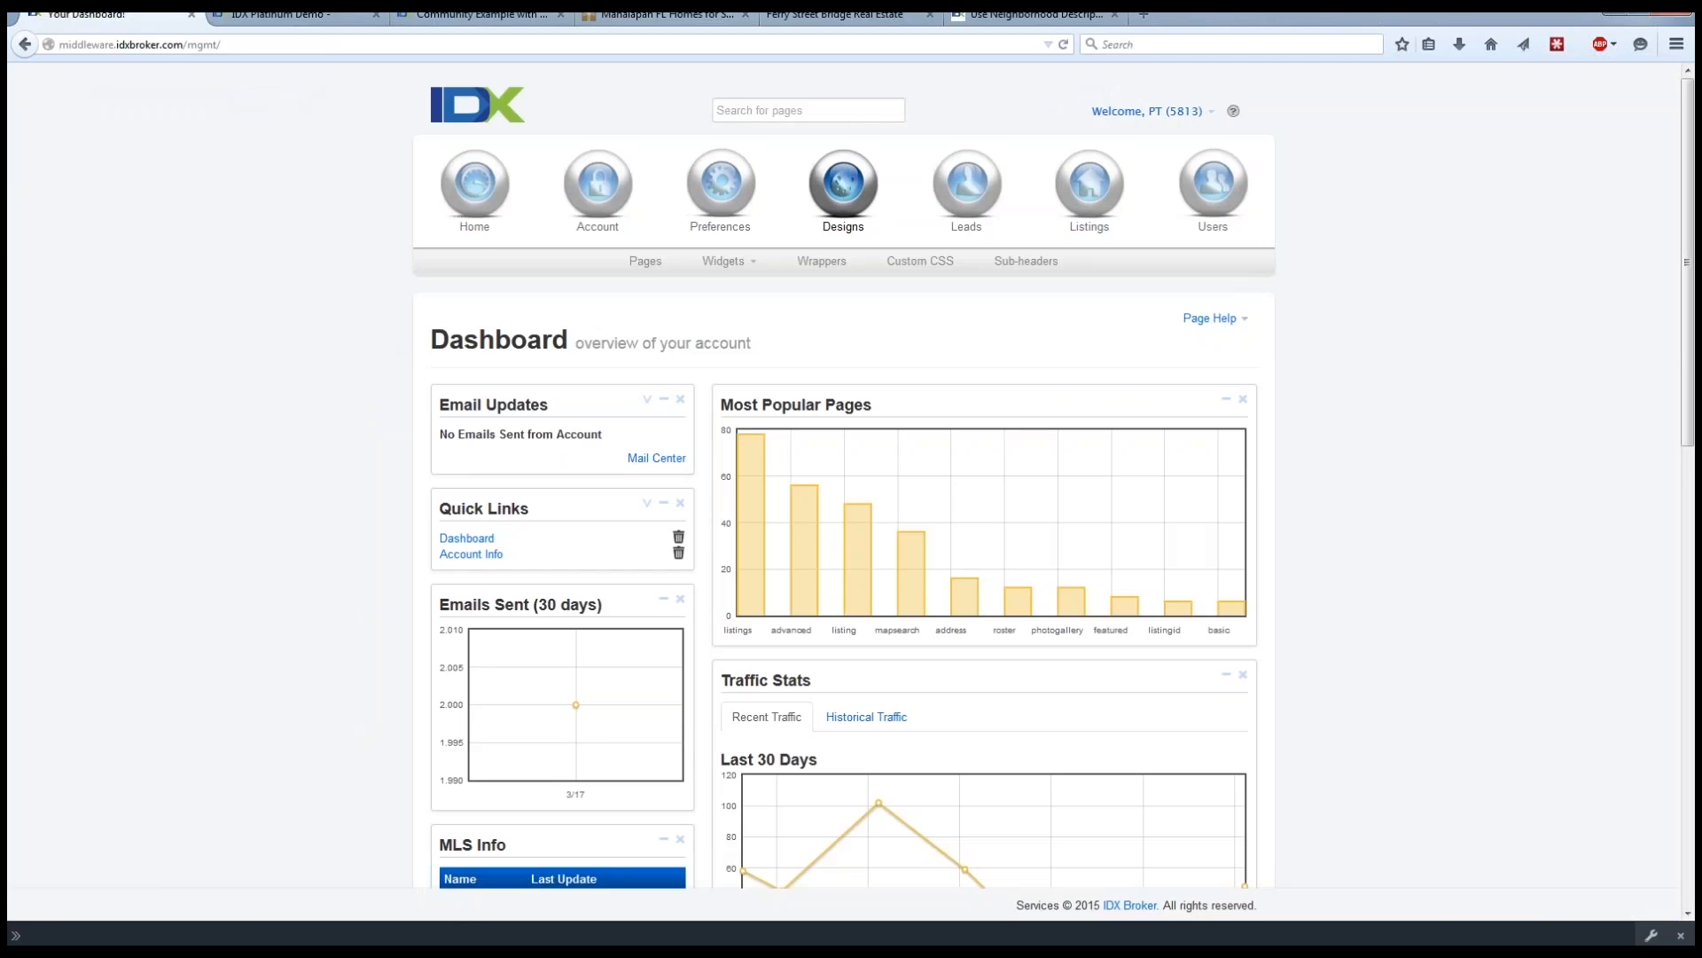
left_click(746, 267)
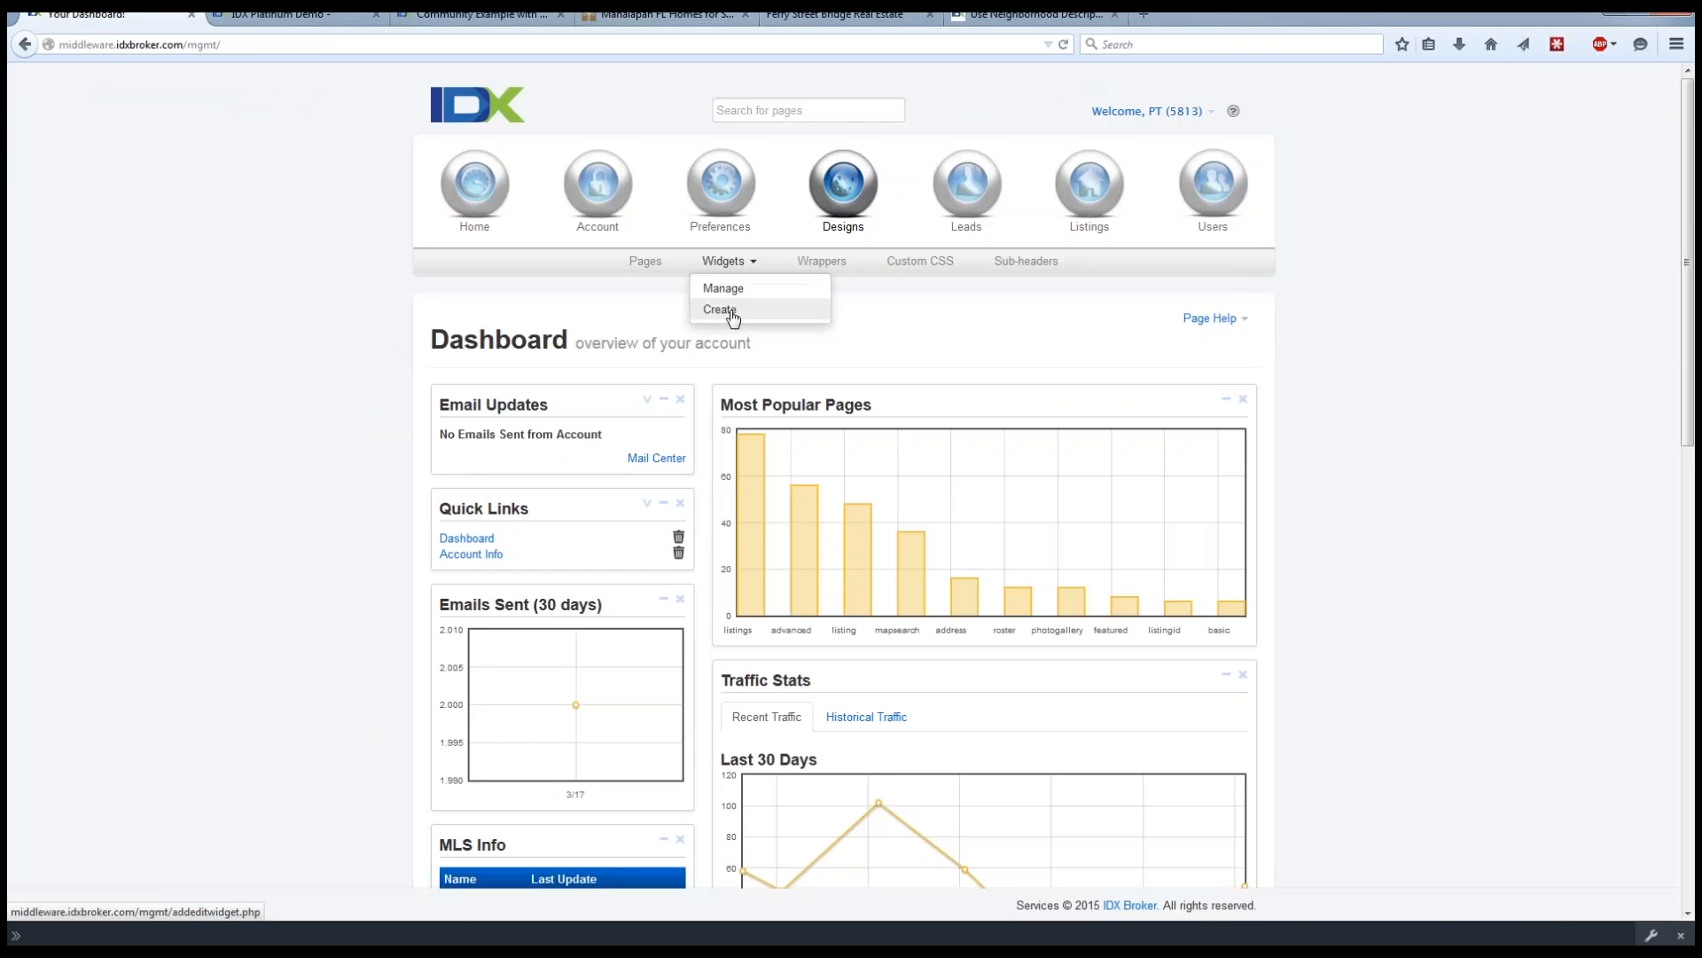
left_click(732, 312)
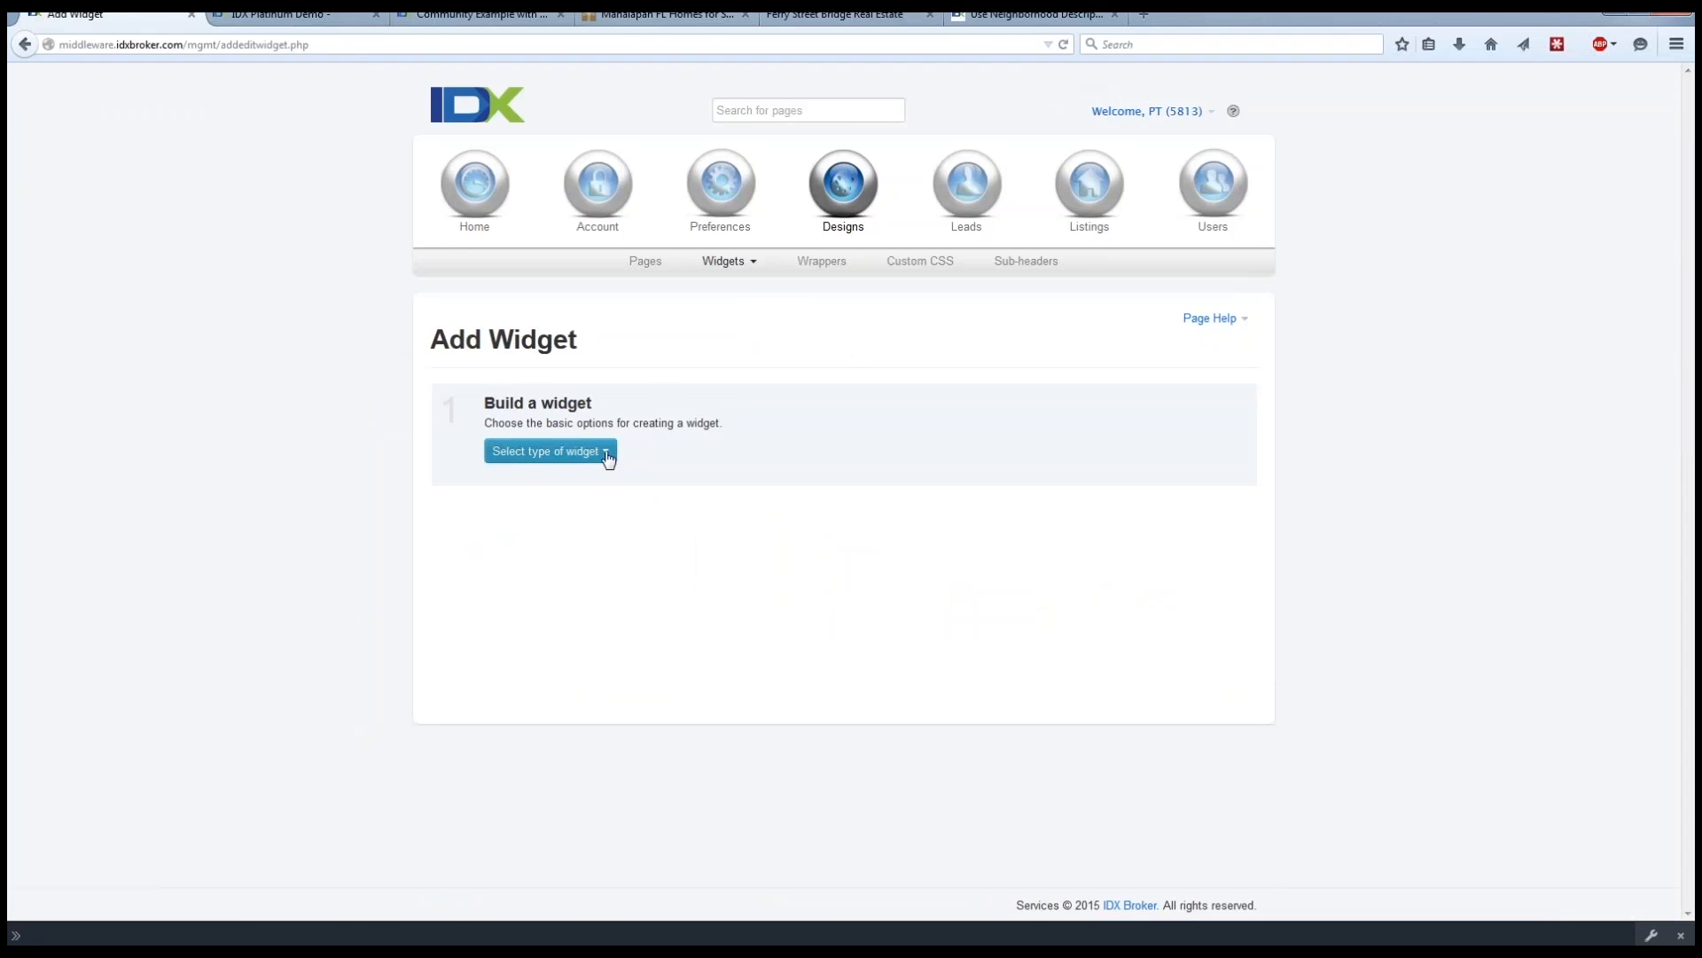
Set the widget type to Slideshow and open the choices for the properties to feature.
left_click(607, 458)
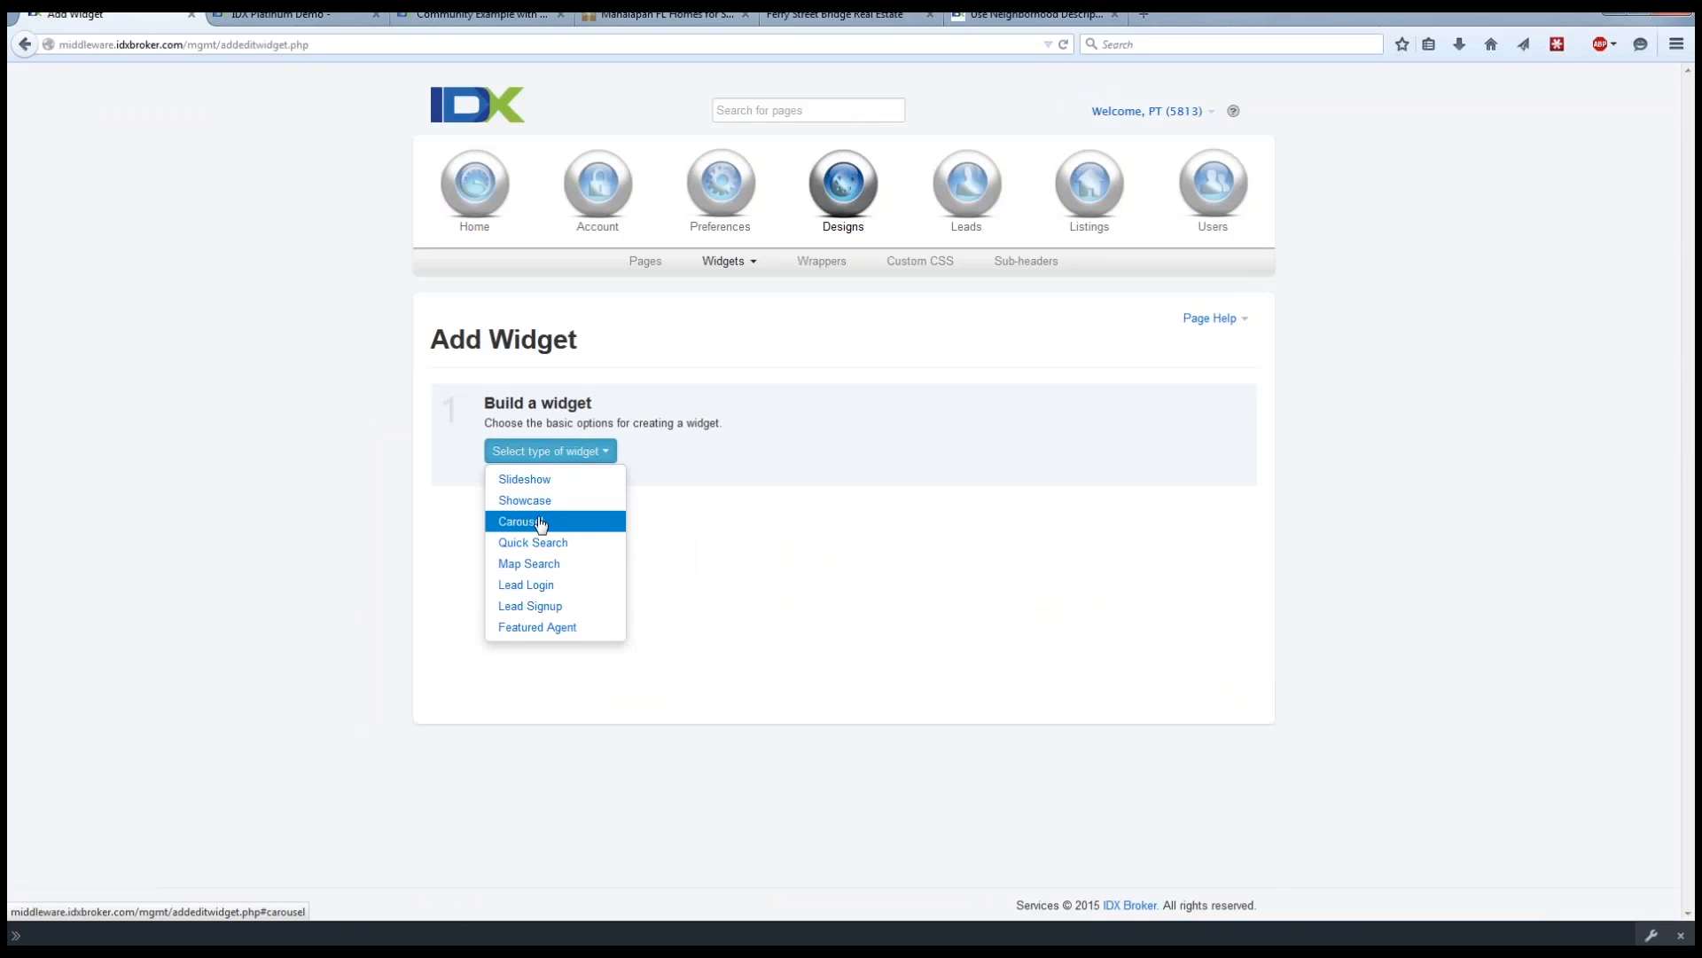
left_click(528, 479)
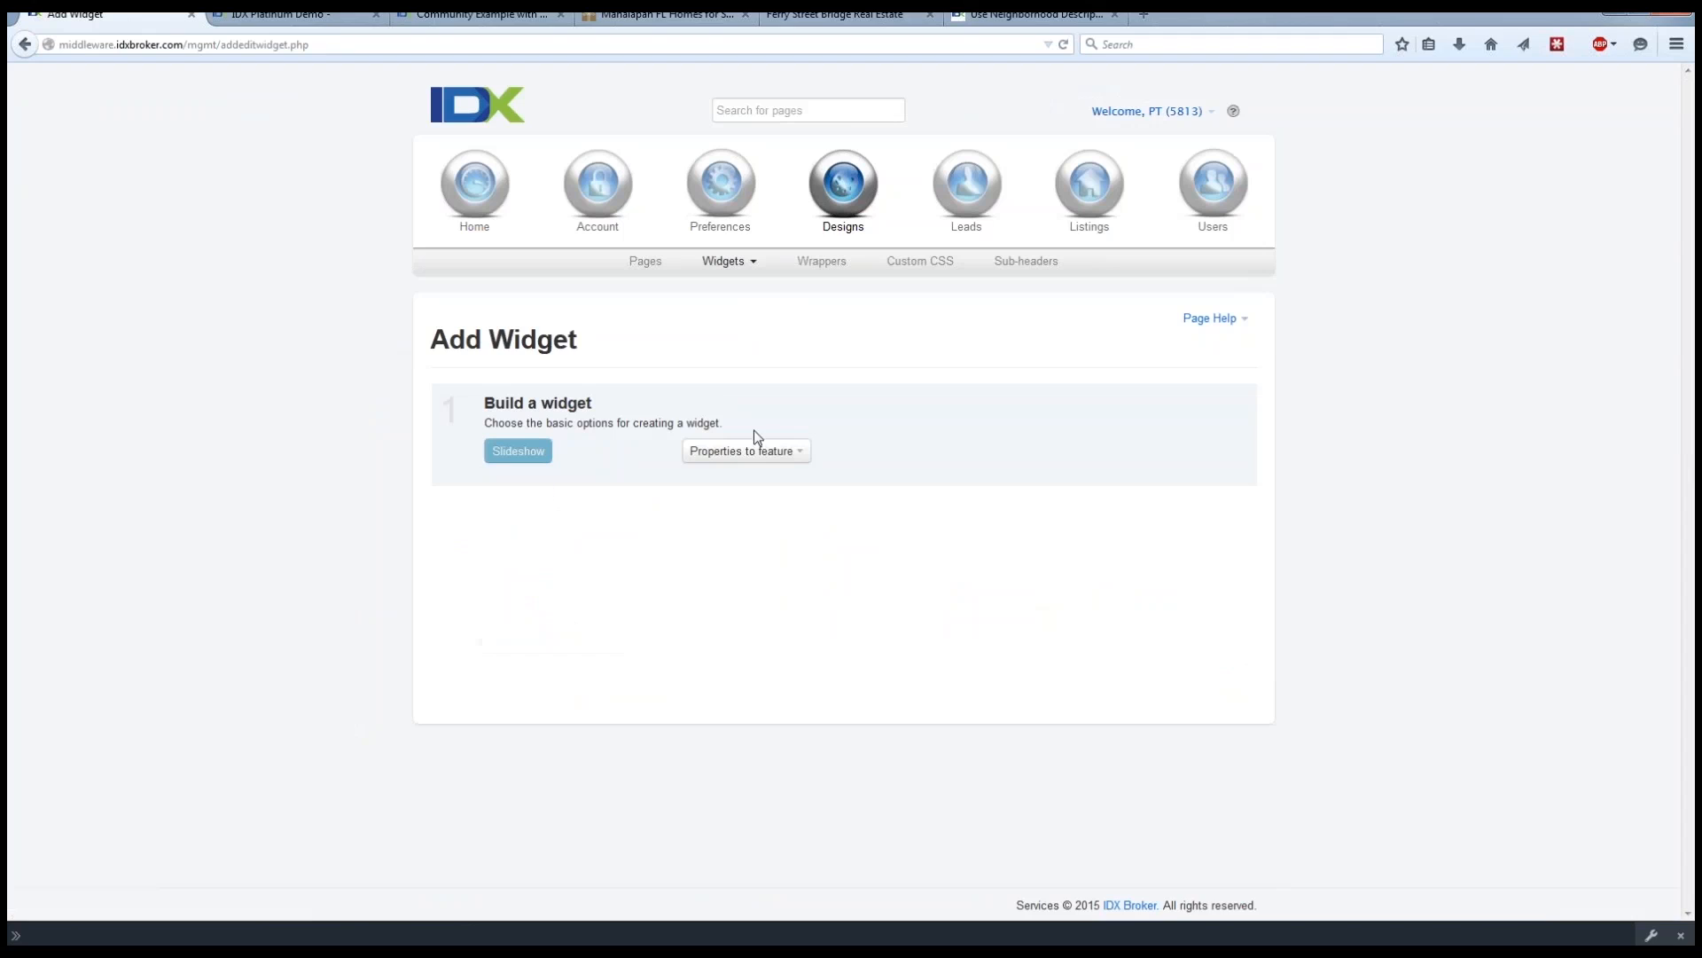
left_click(775, 452)
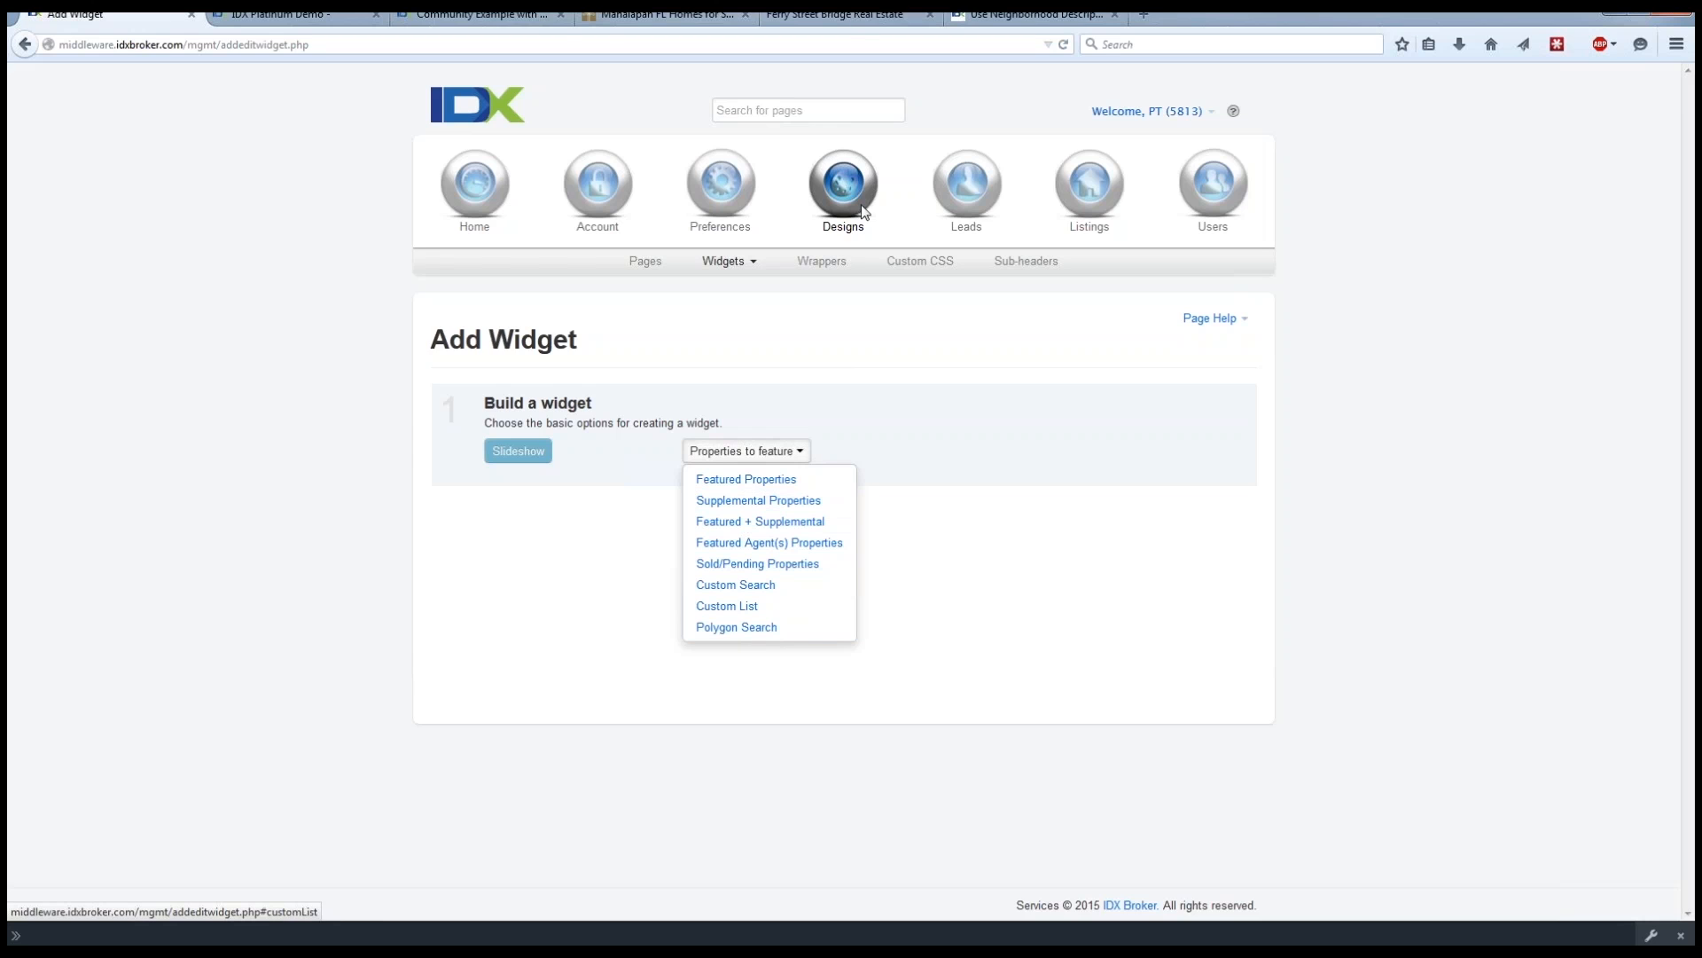
Examine the boundary map on the Ferry Street Bridge page and return to the Add Widget form.
left_click(838, 16)
scroll(766, 406, "down", 10)
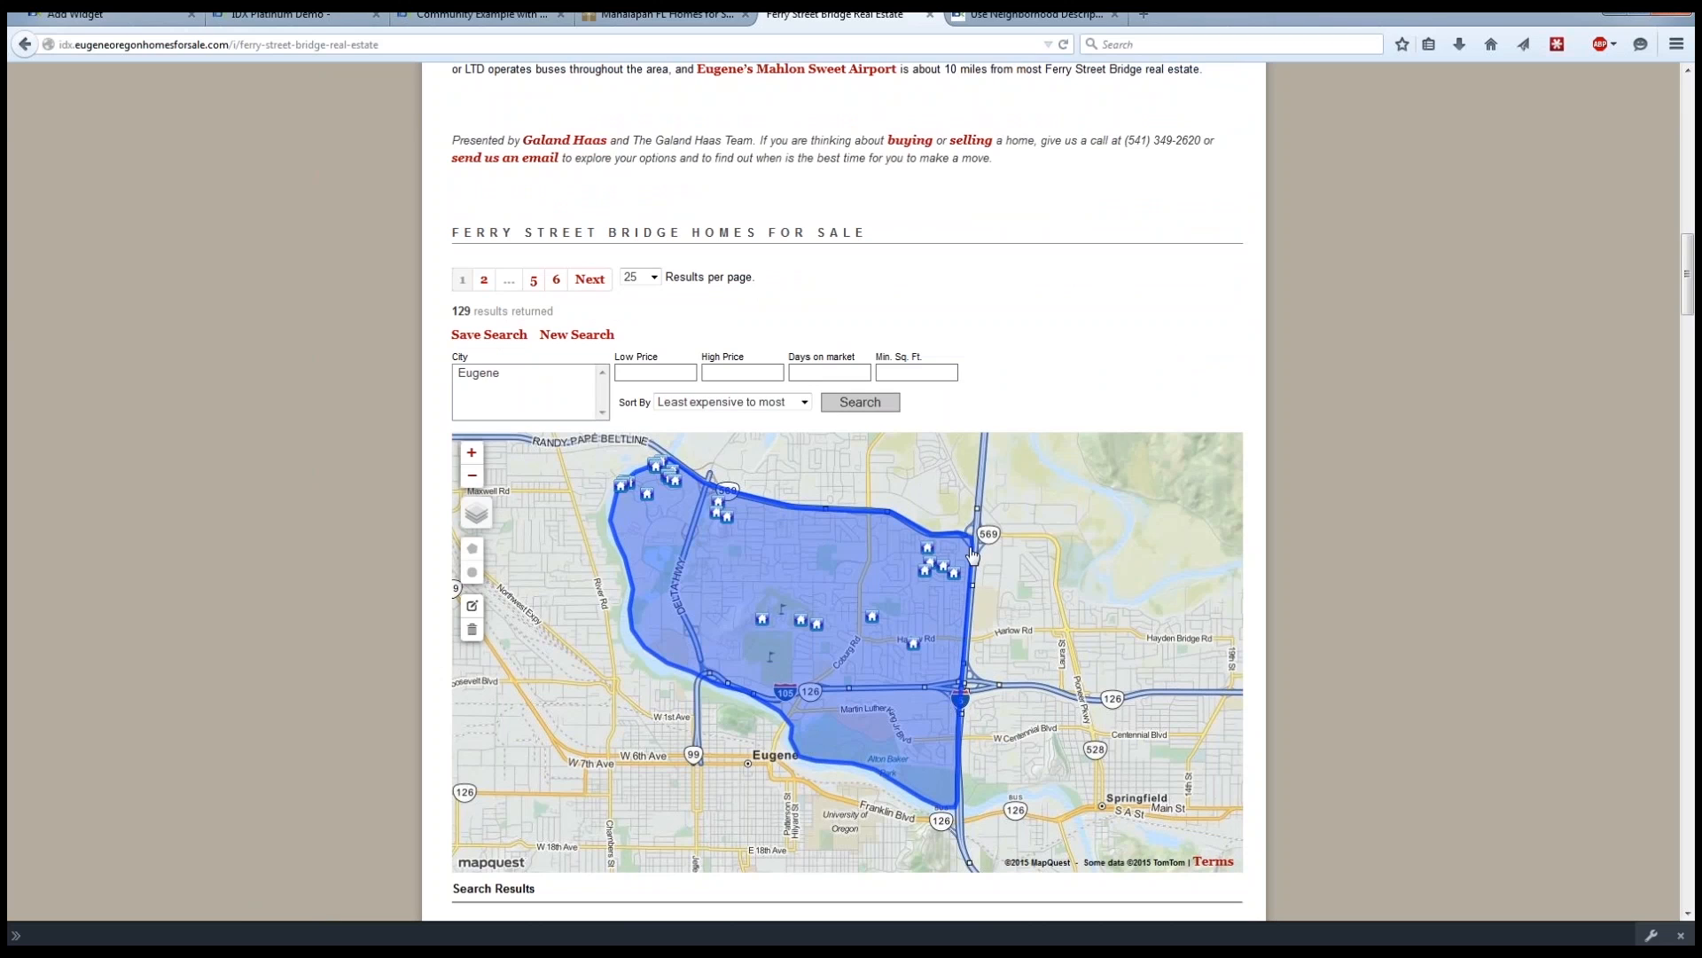
left_click(107, 14)
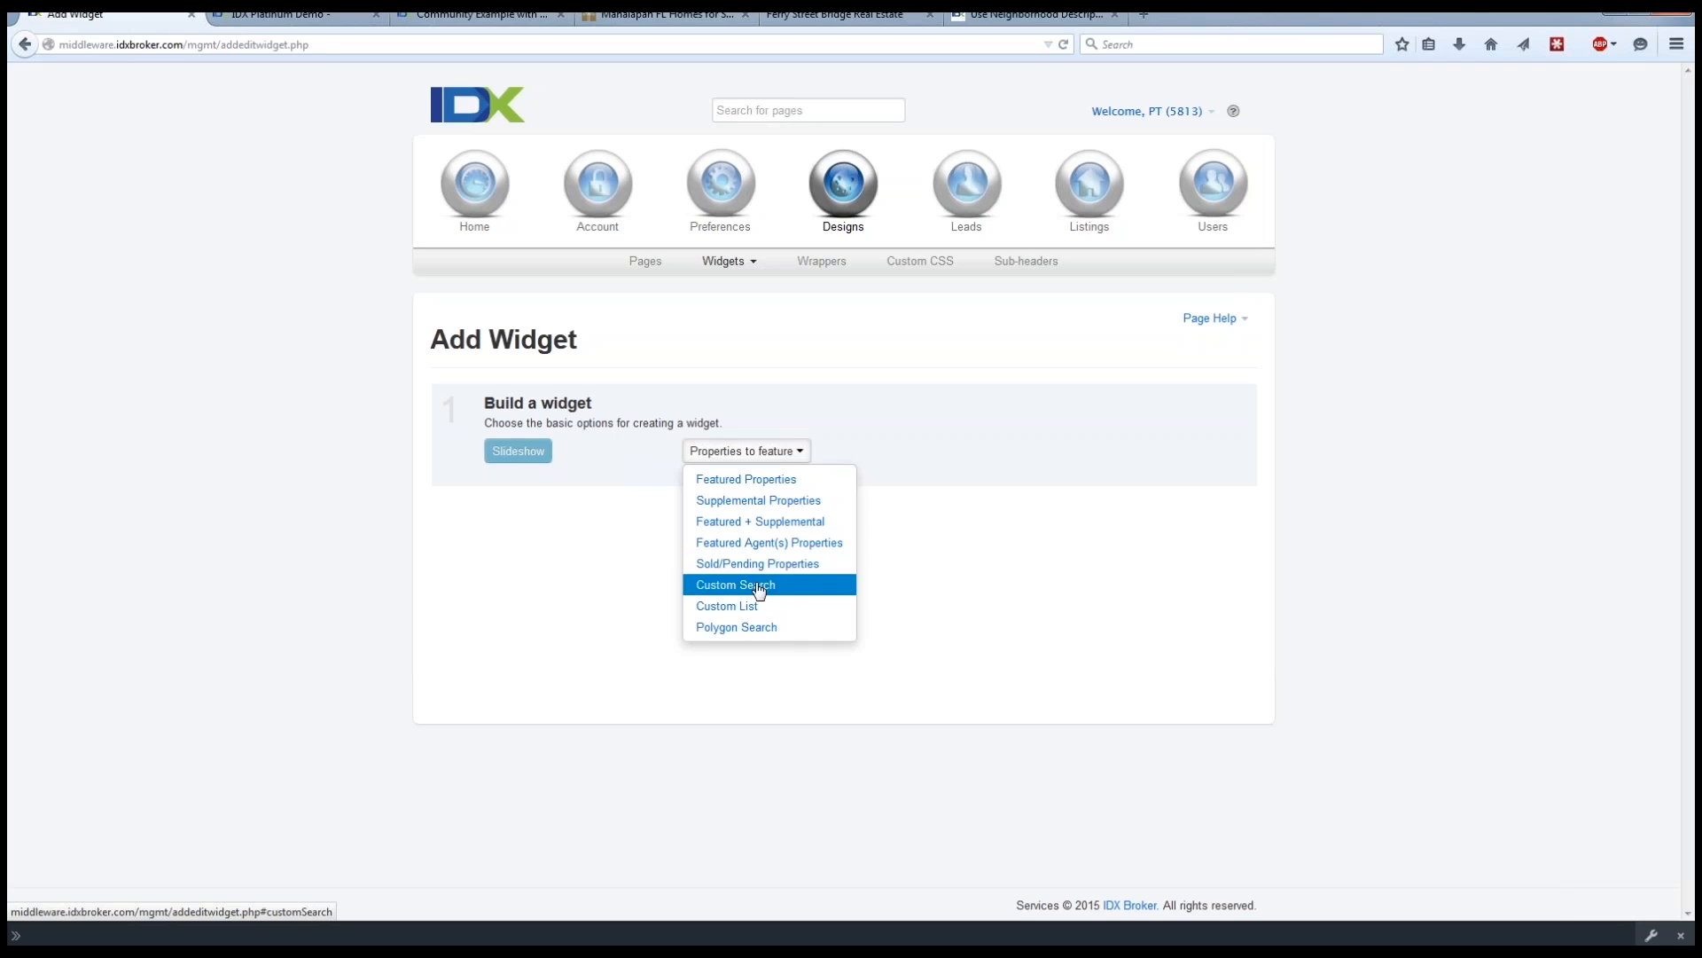
Base the slideshow's properties on a Custom Search using the Basic Search page, and look through its city list.
left_click(748, 587)
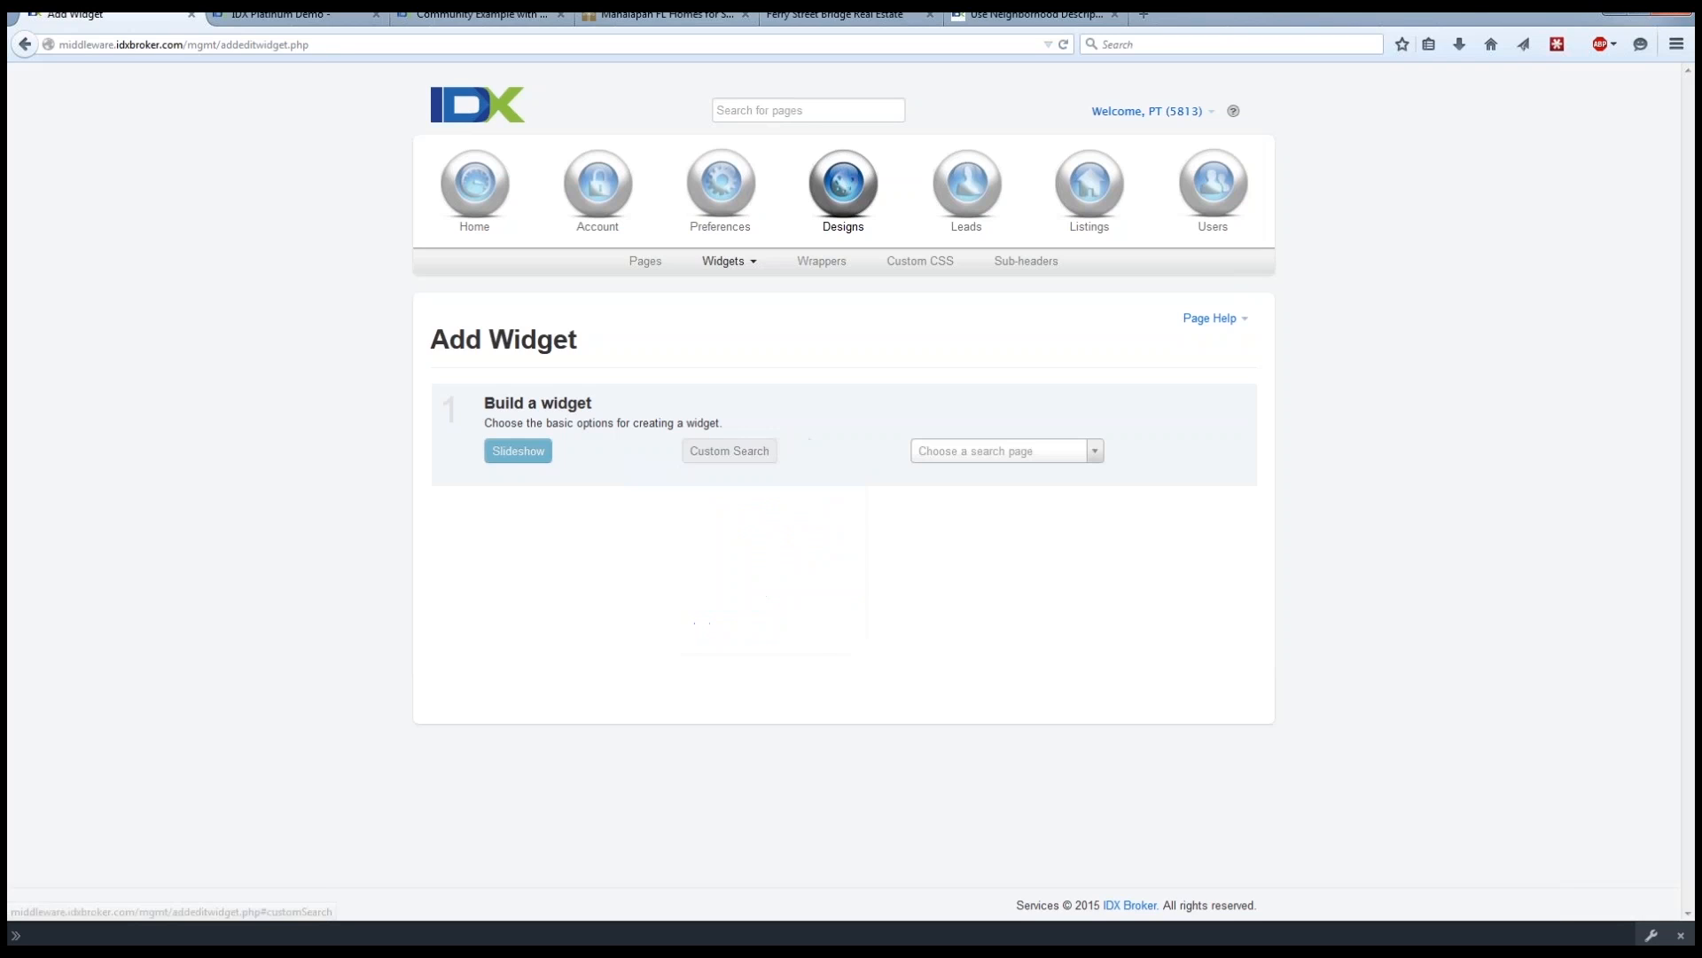
left_click(1097, 451)
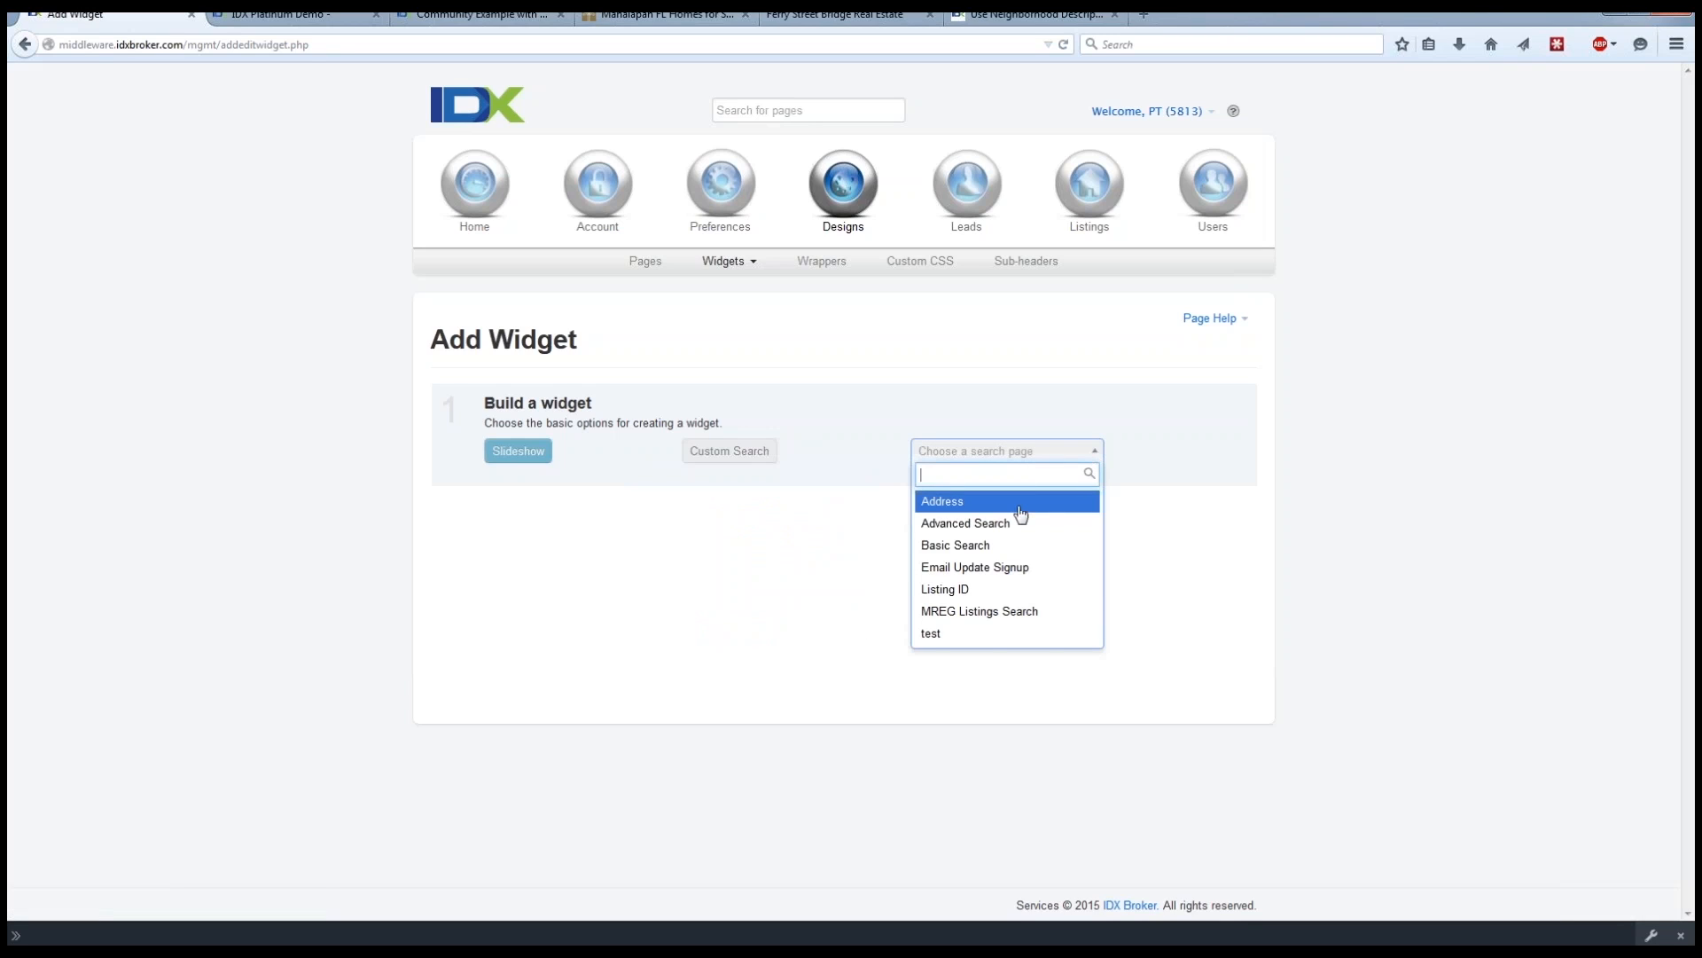
left_click(968, 545)
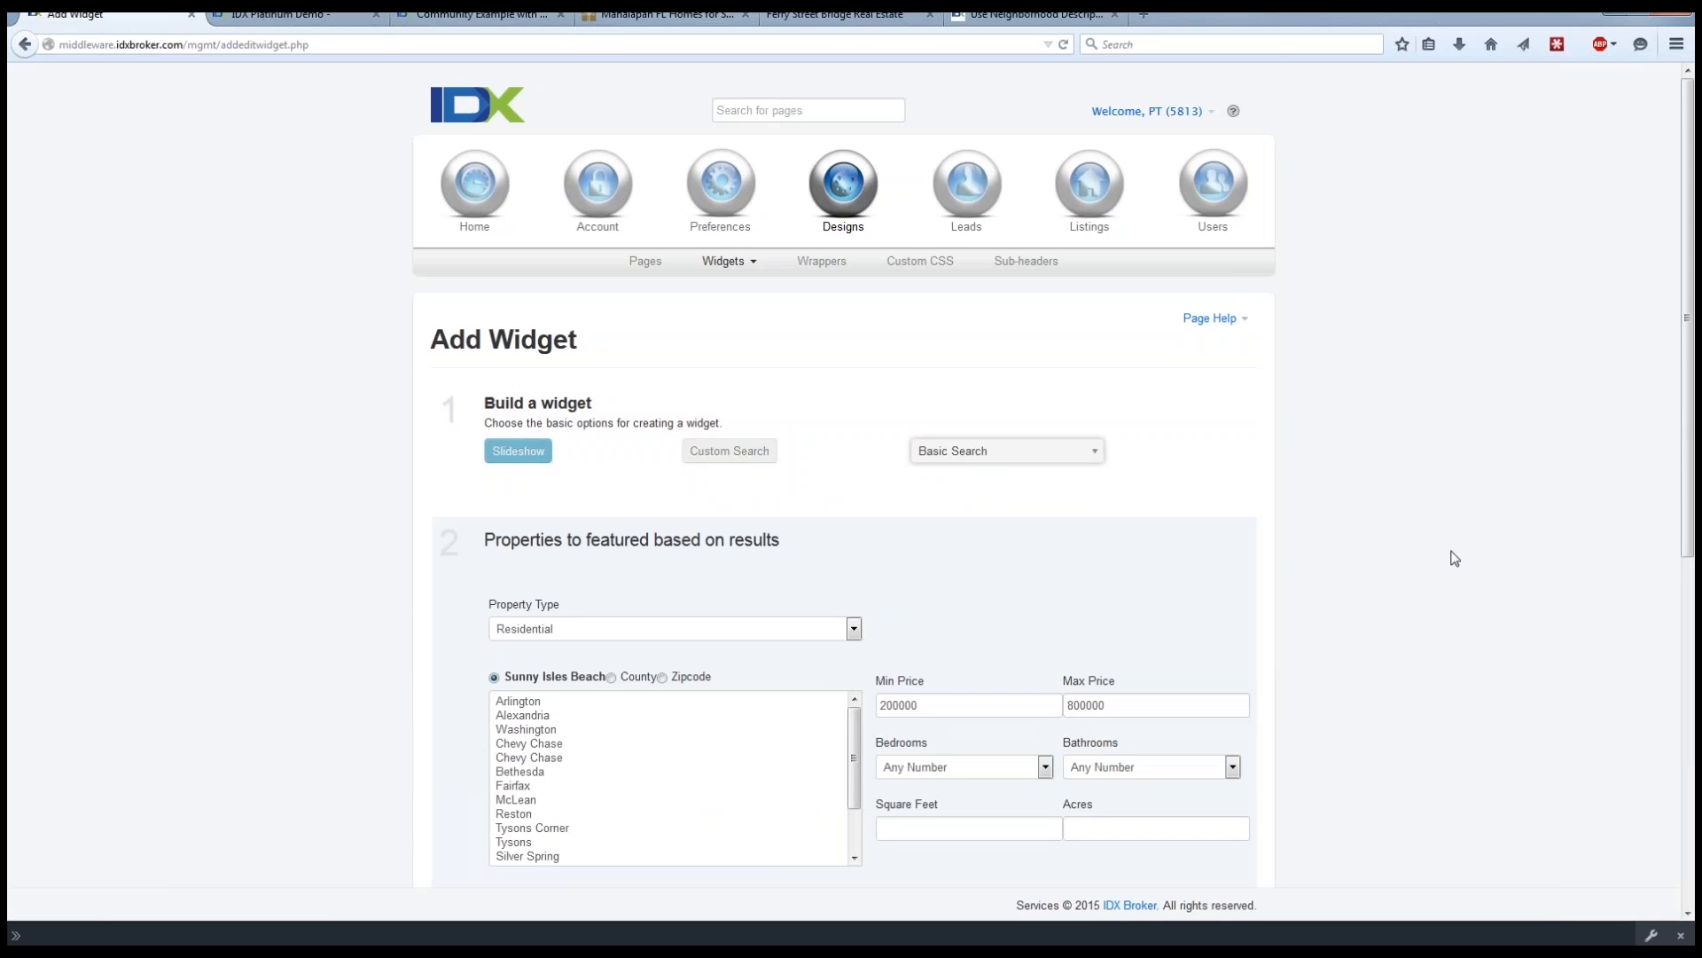
scroll(1451, 556, "down", 4)
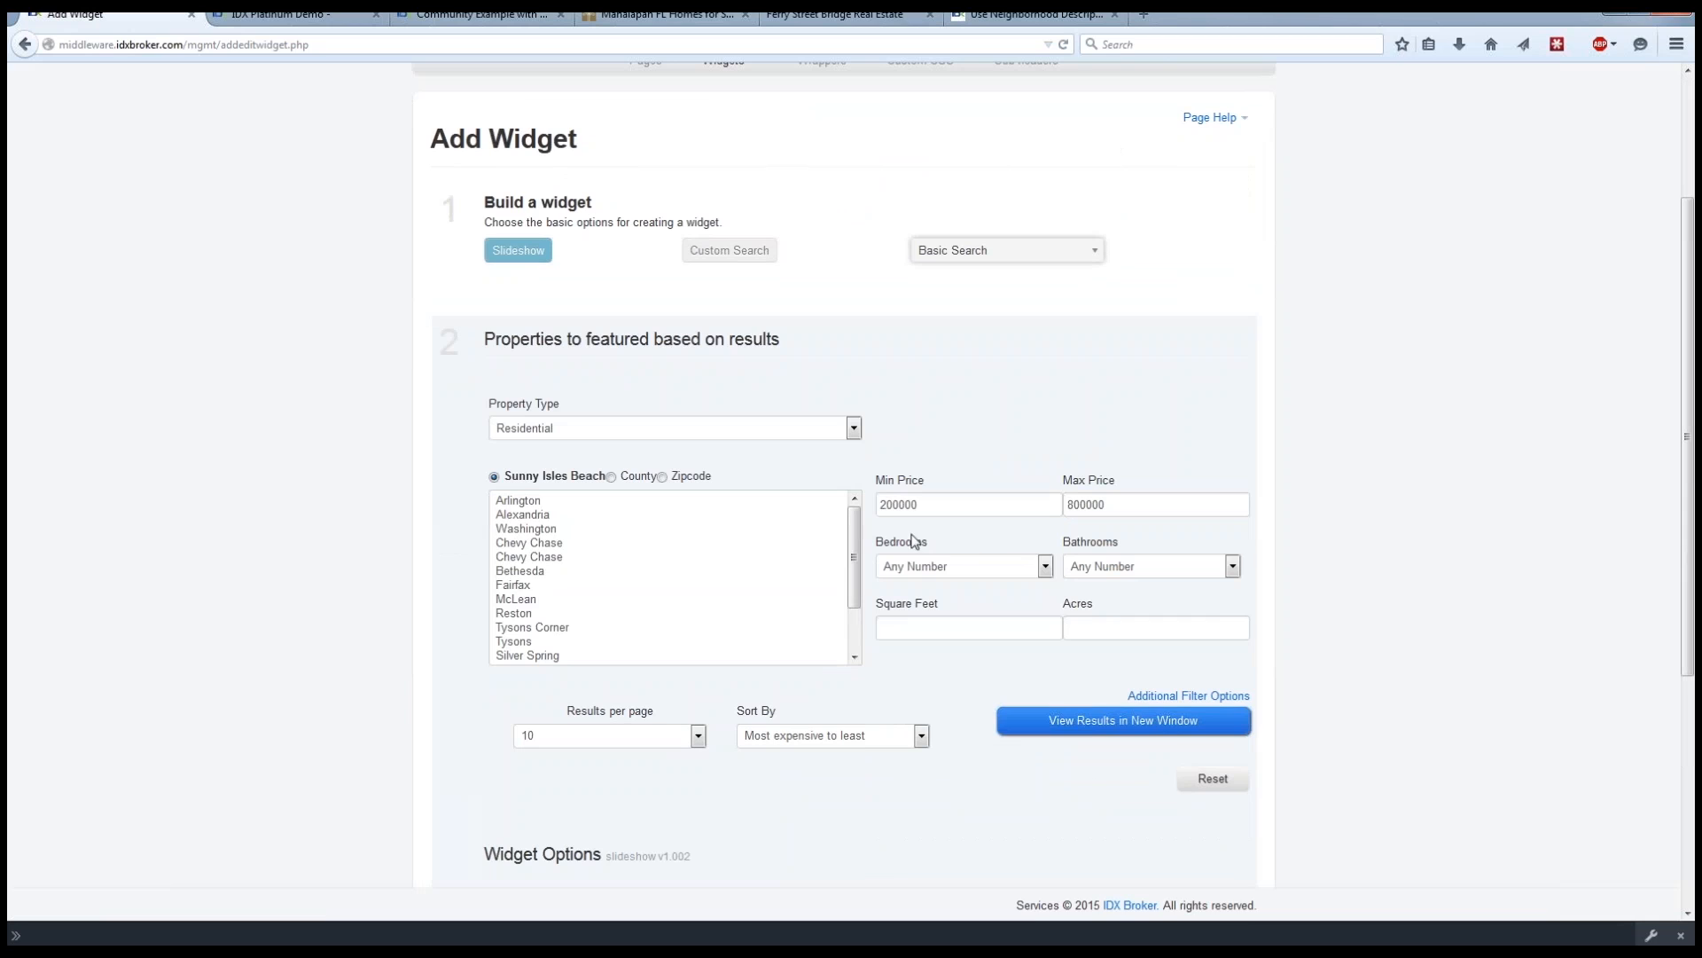
scroll(854, 539, "down", 2)
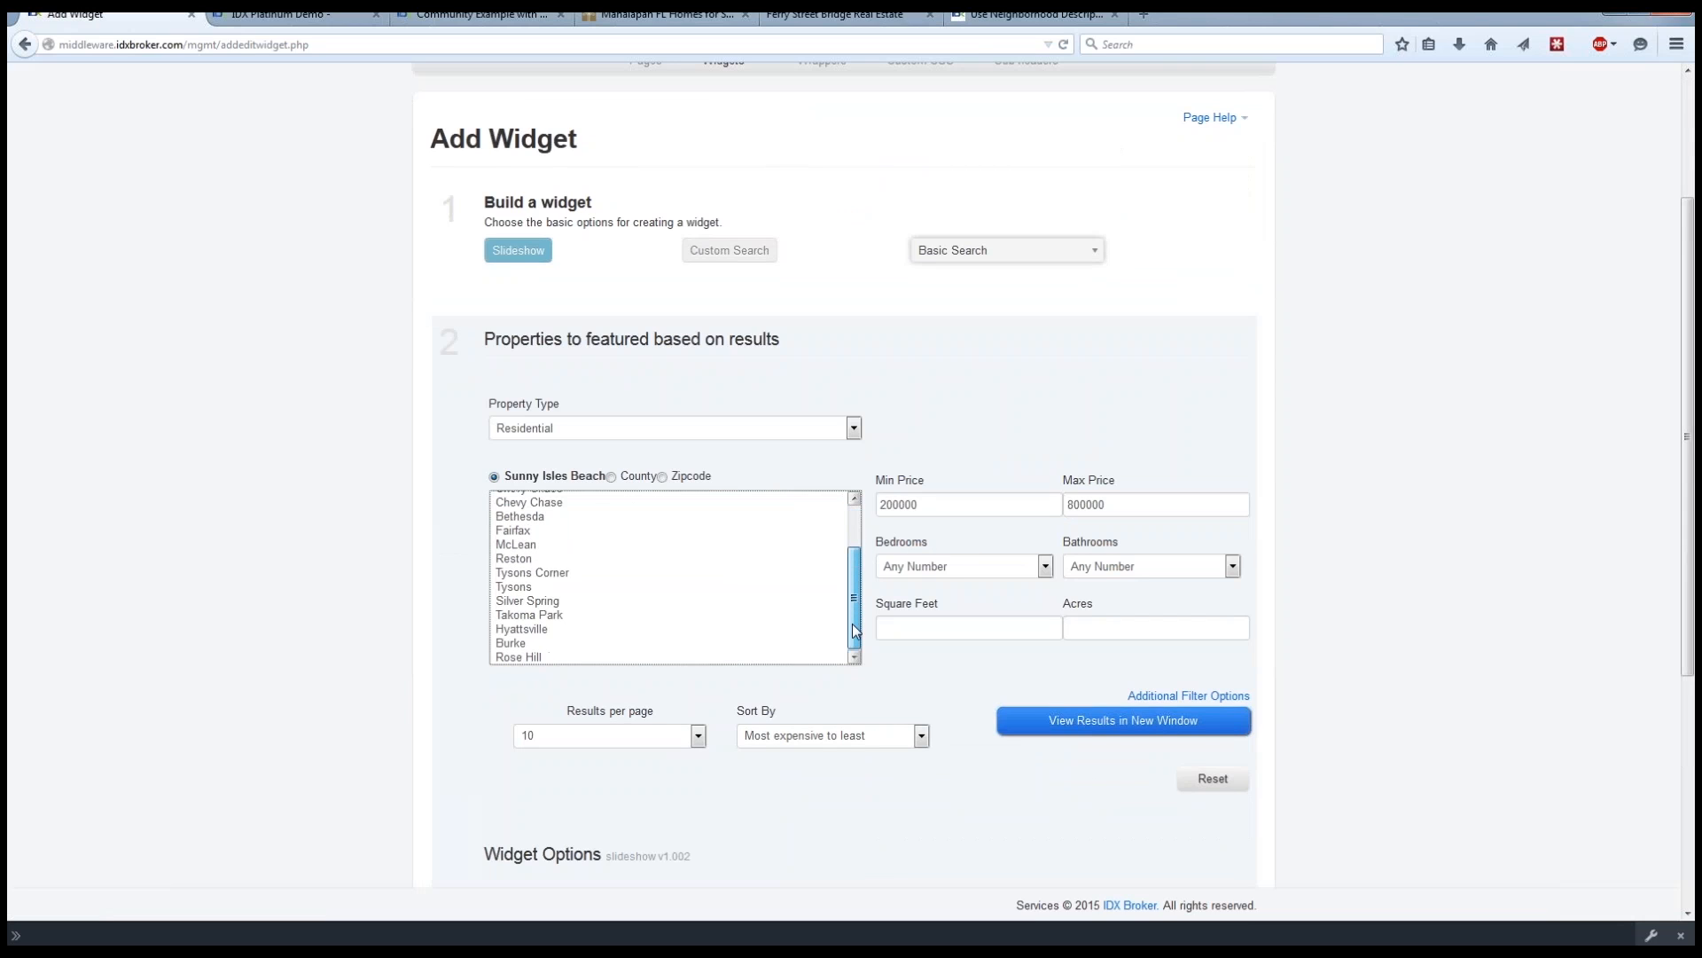
left_click_drag(858, 577, 859, 529)
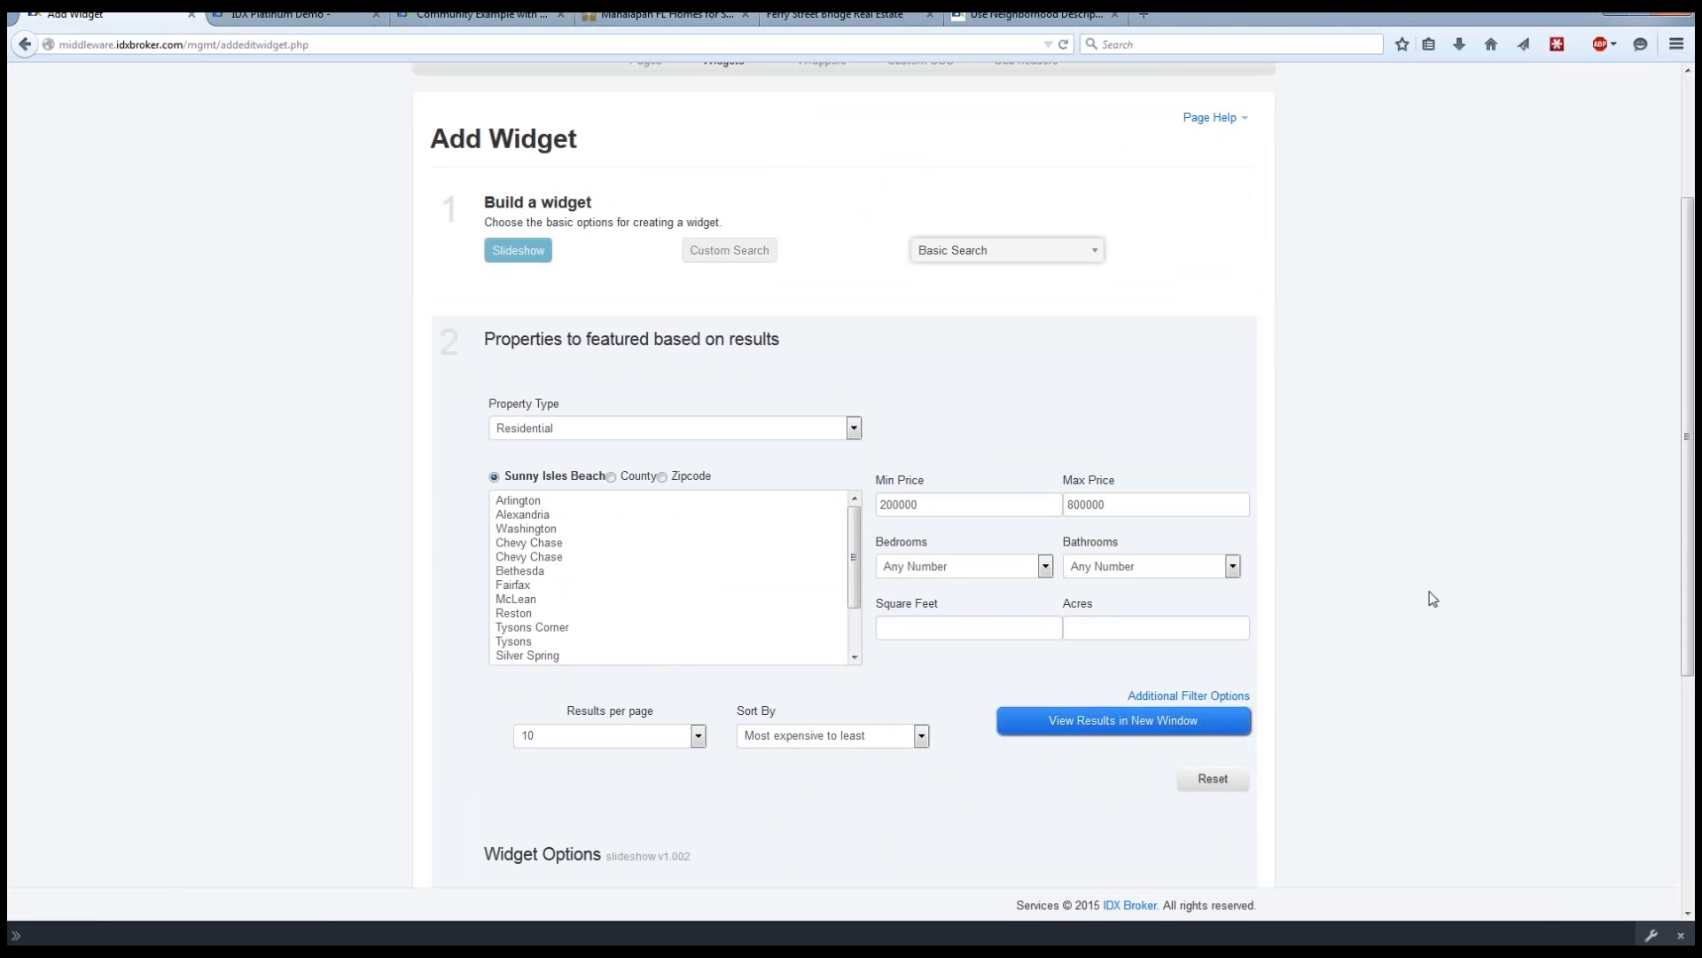
Name the slideshow widget Test and make it responsive.
scroll(1419, 589, "down", 4)
scroll(1436, 588, "down", 4)
left_click(554, 590)
type("Test")
left_click(435, 594)
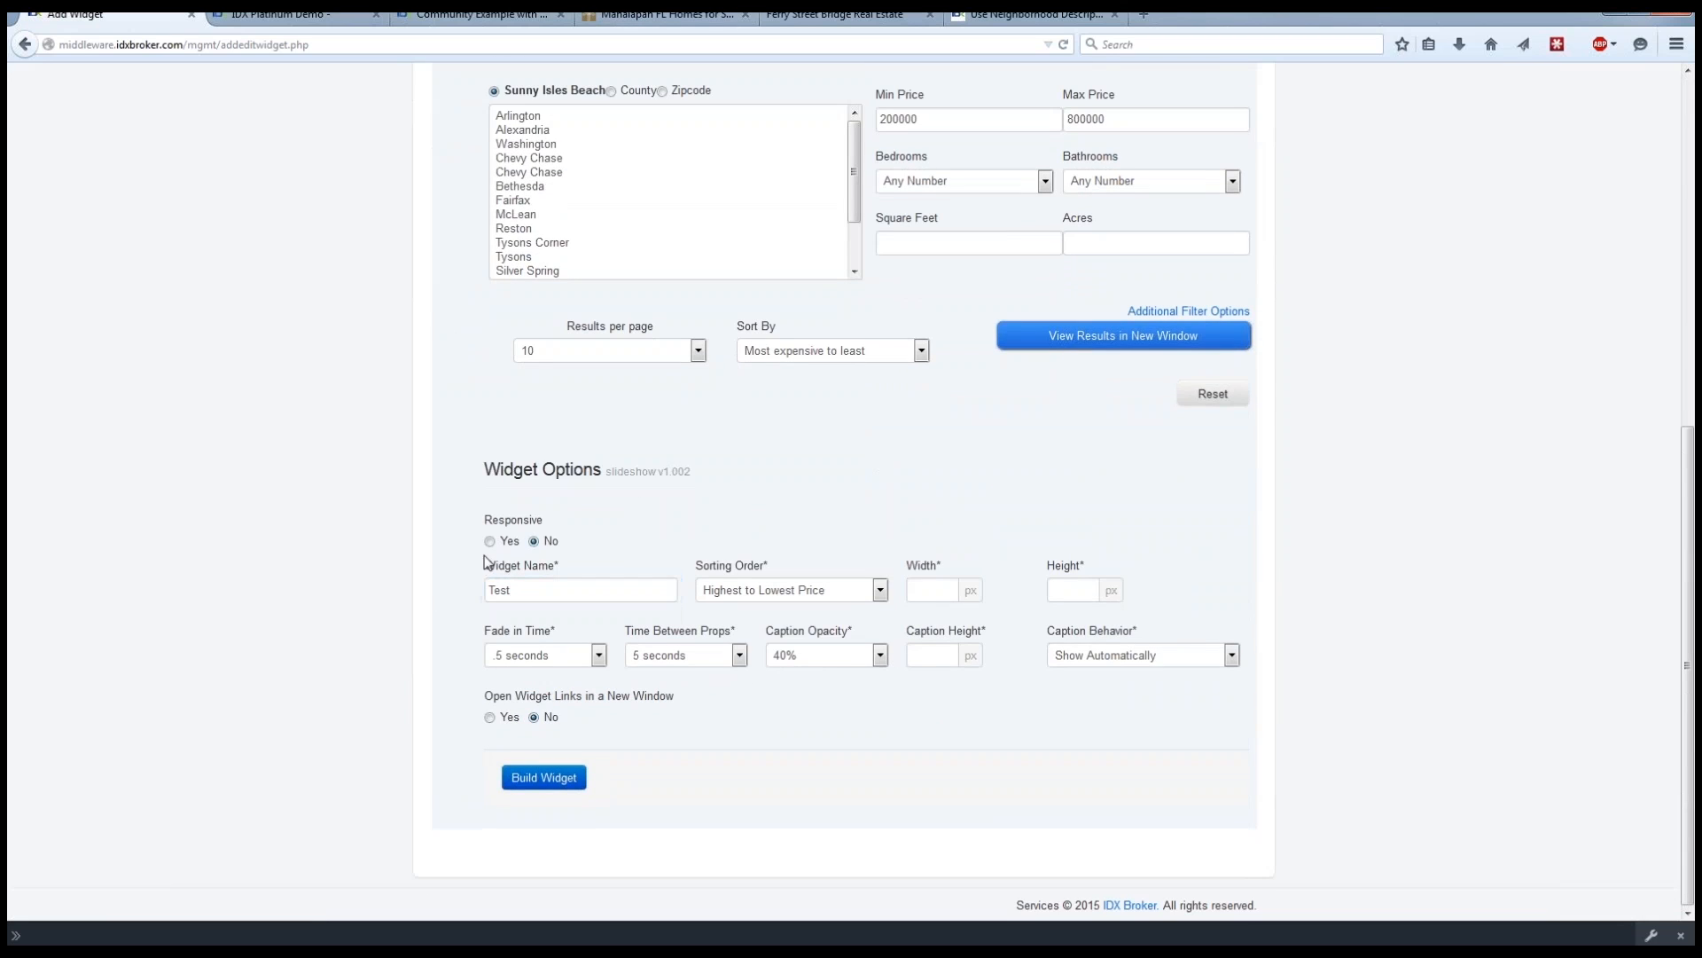
left_click(490, 541)
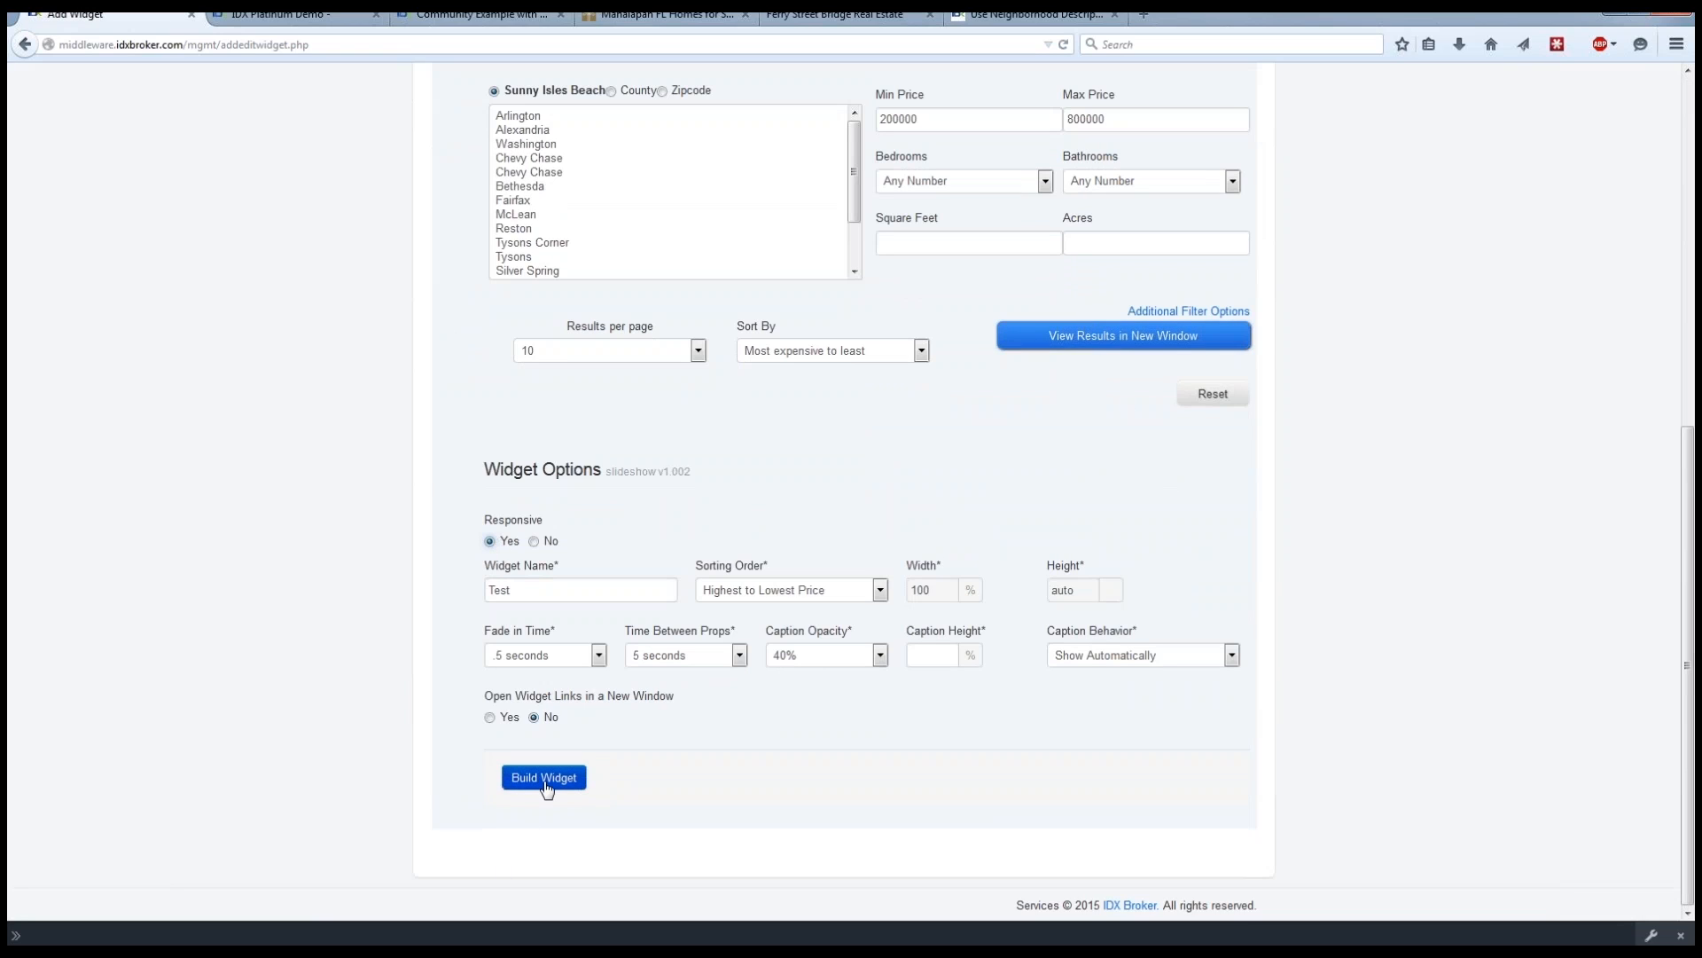
Show the additional filter options, try 5 as Max Days Listed, and view the search results in a separate window before closing it.
left_click(1213, 312)
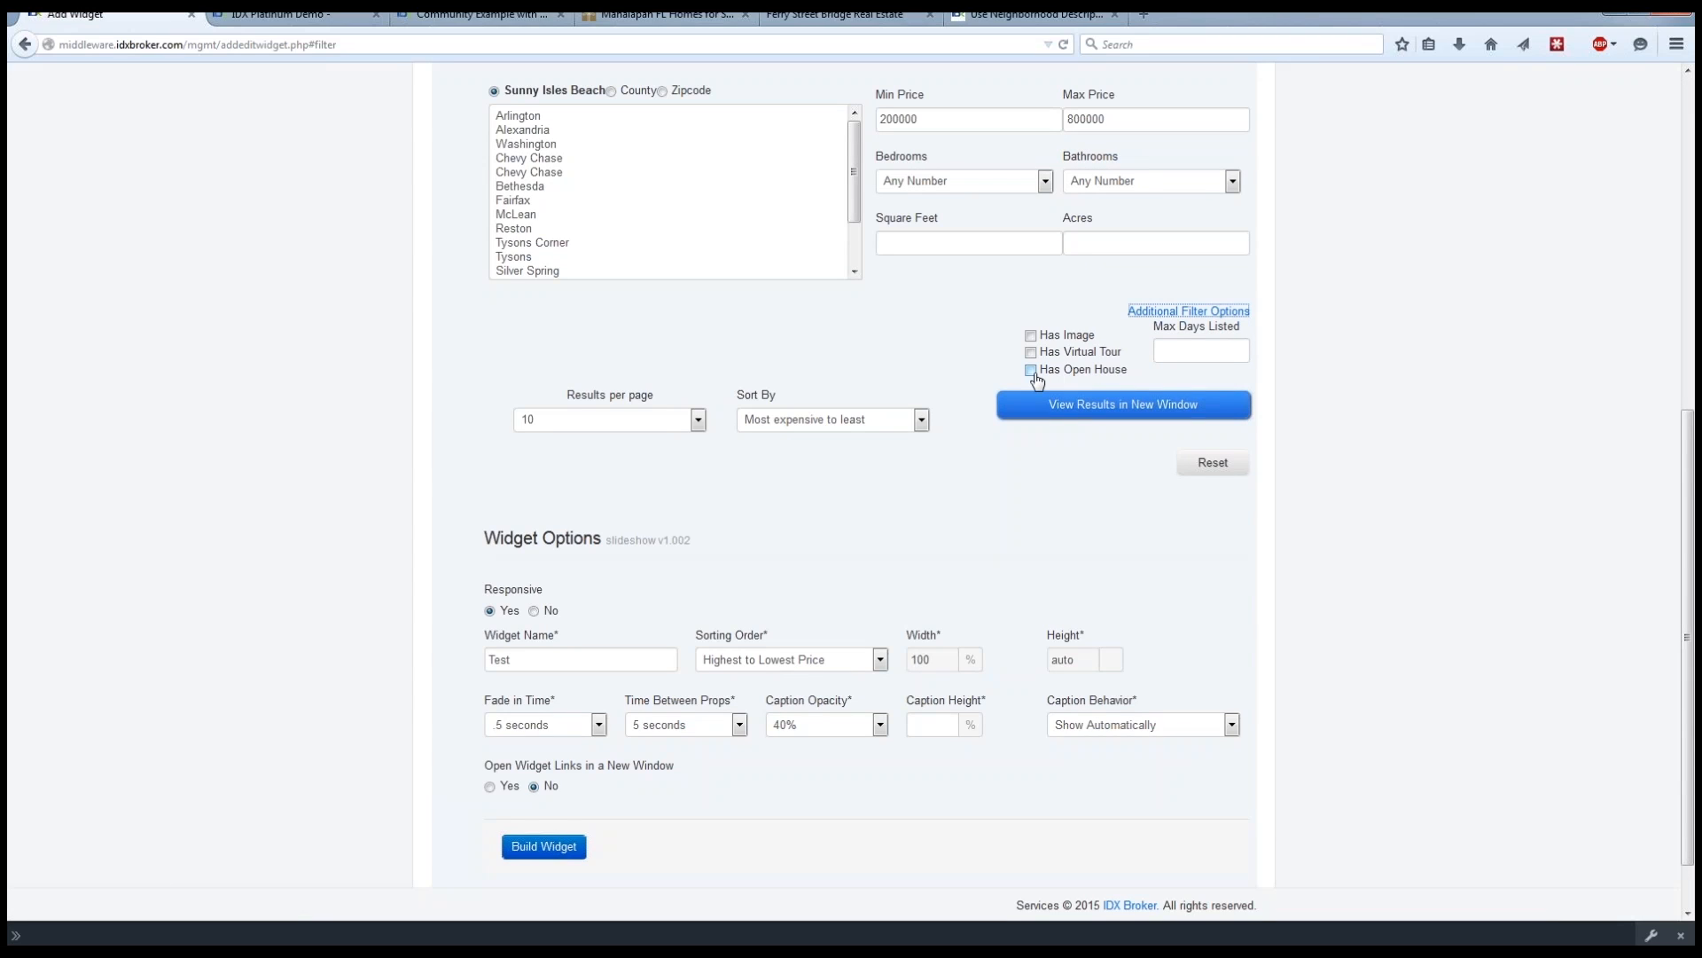
left_click(1194, 355)
type("5")
left_click(1329, 422)
left_click(1124, 412)
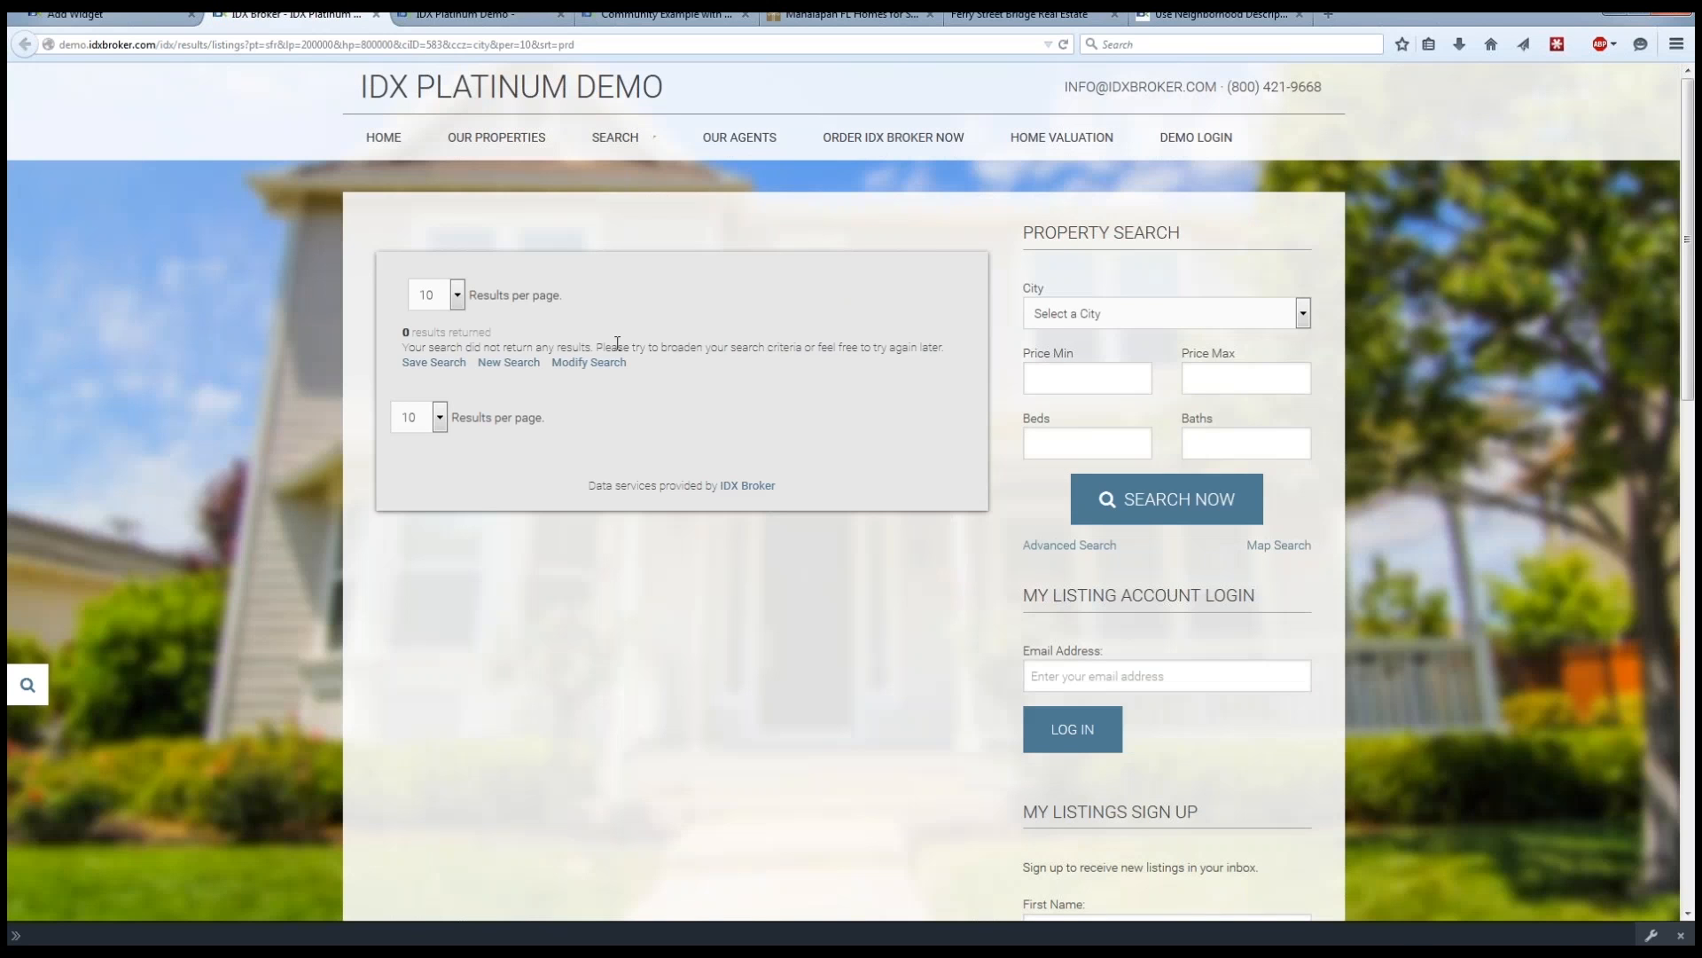
left_click(377, 16)
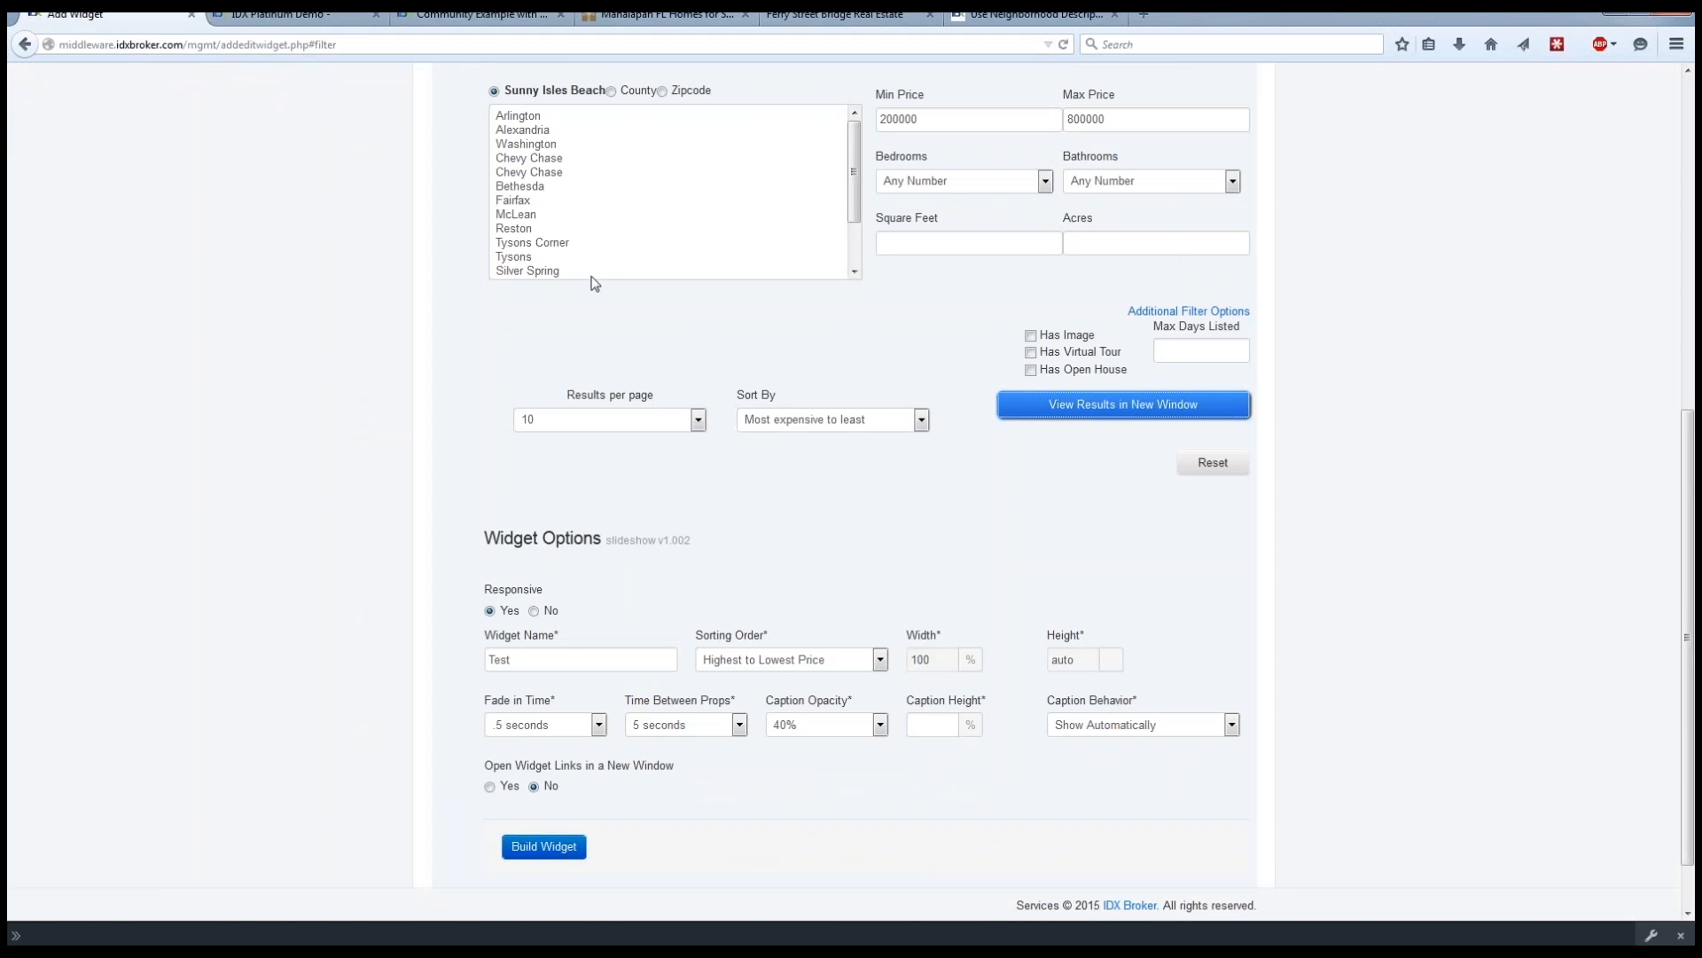
Review the widget's search criteria and options, leave the form unbuilt and open the list of existing widgets.
left_click_drag(858, 167, 805, 423)
scroll(1401, 583, "up", 2)
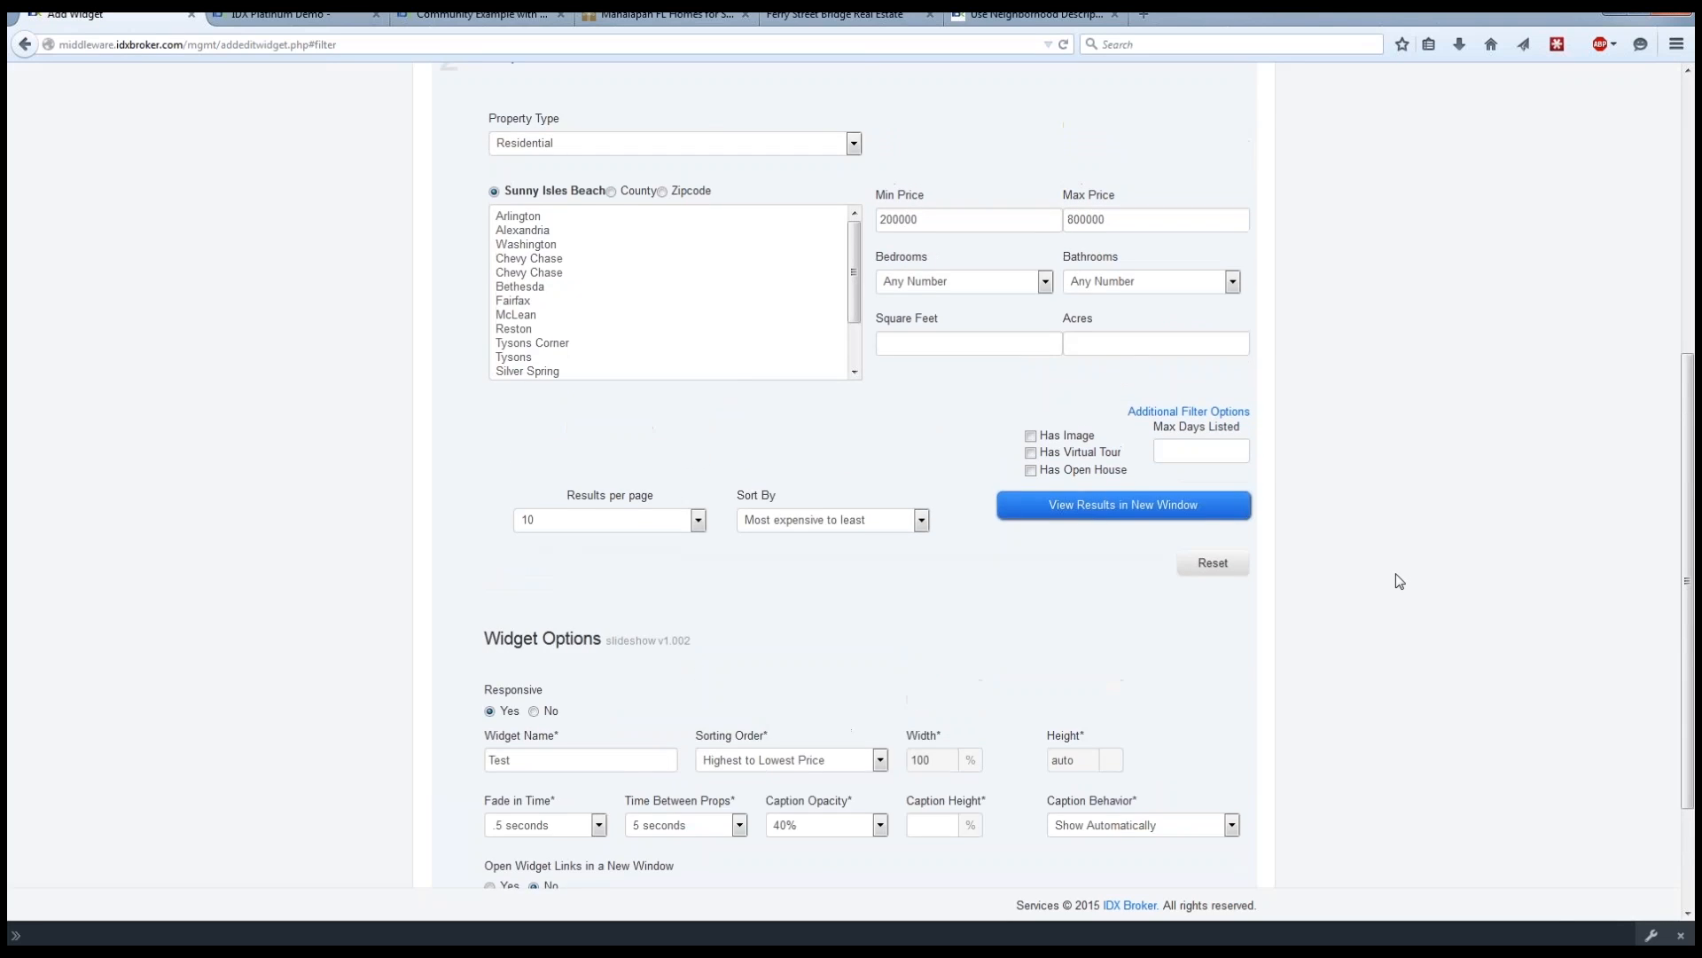
scroll(1399, 582, "down", 3)
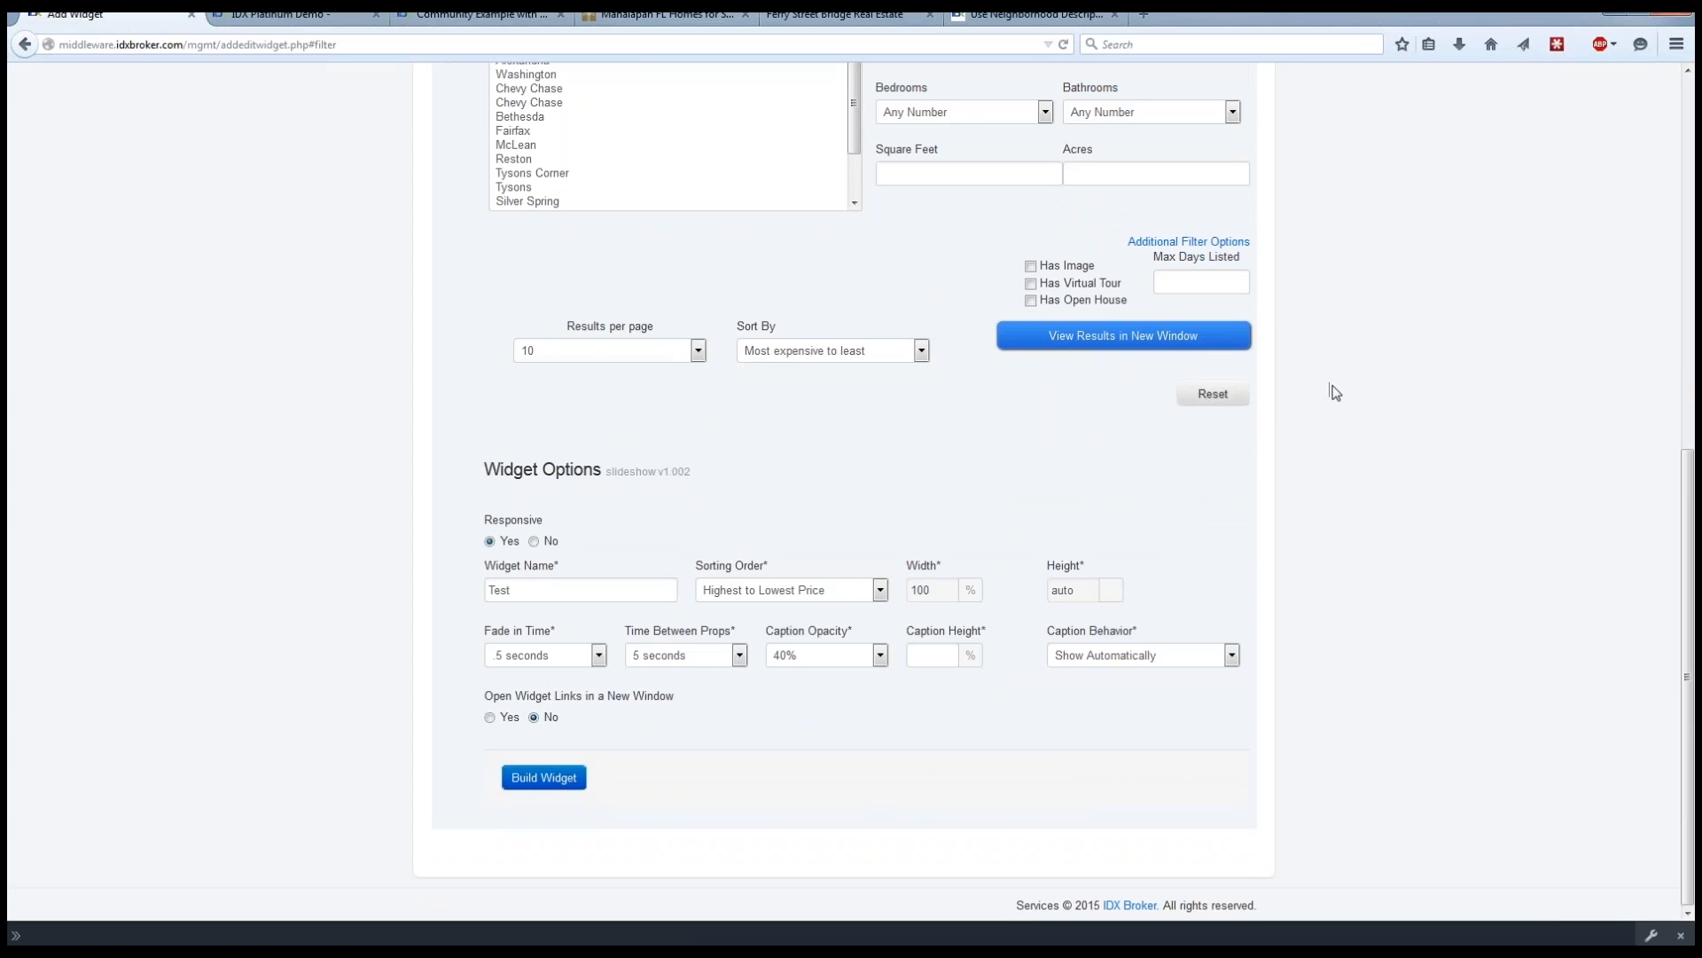
scroll(1382, 430, "up", 5)
scroll(1382, 435, "up", 2)
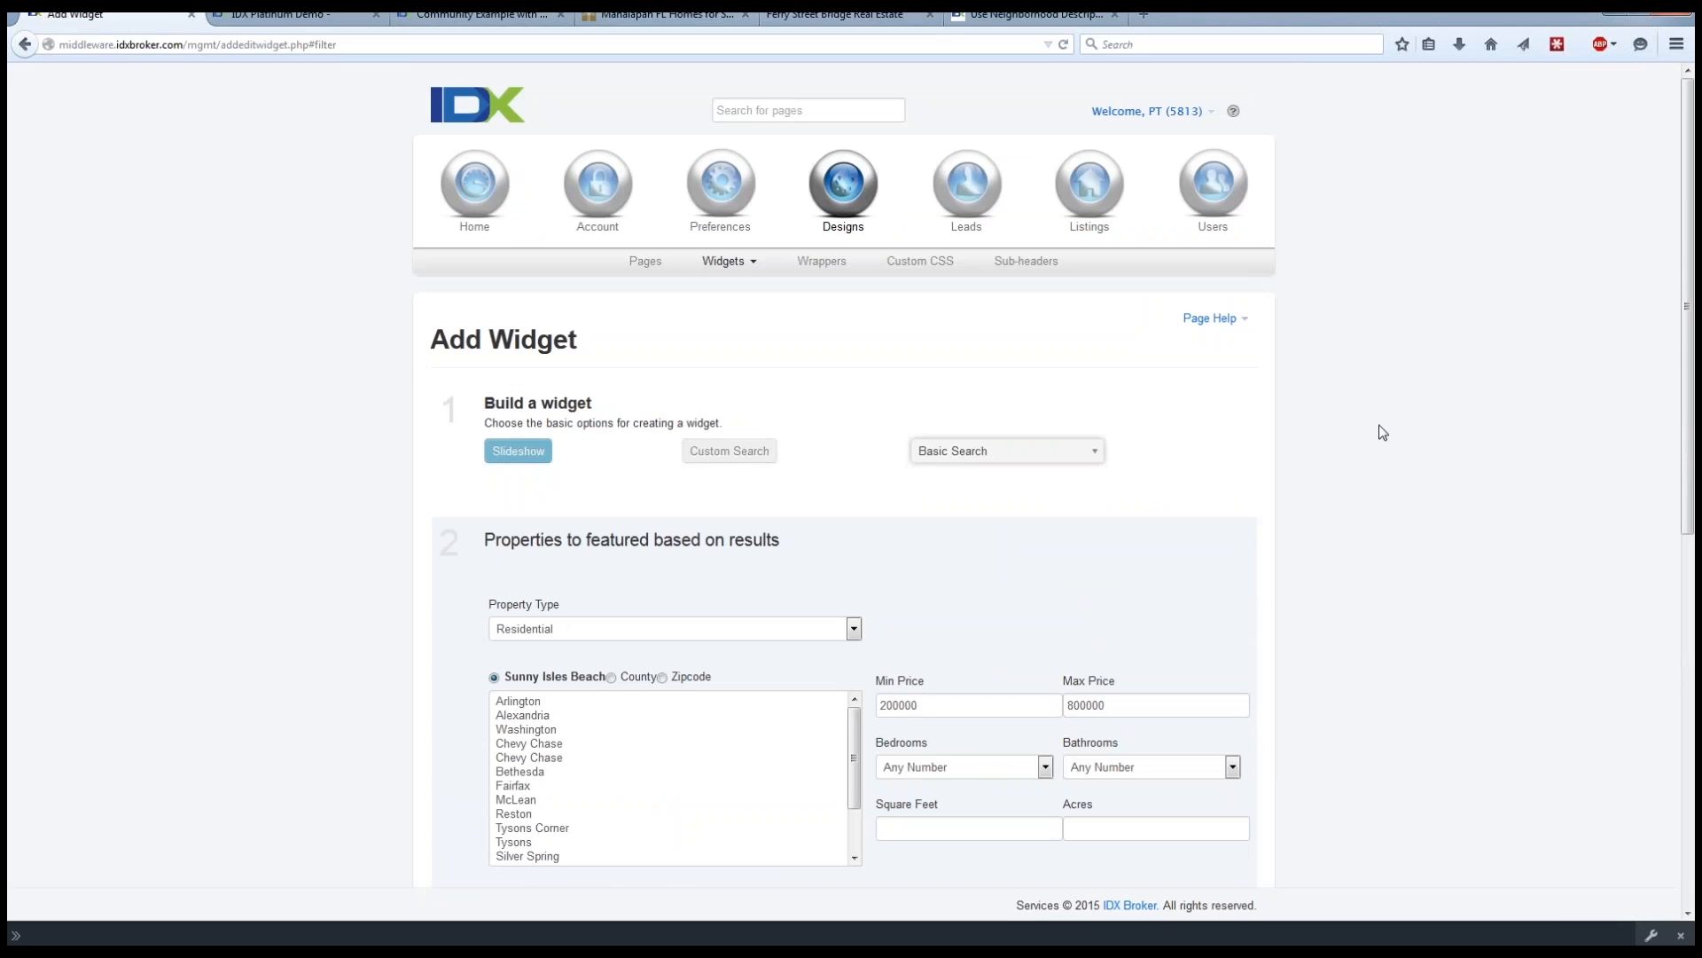
left_click(729, 260)
left_click(733, 285)
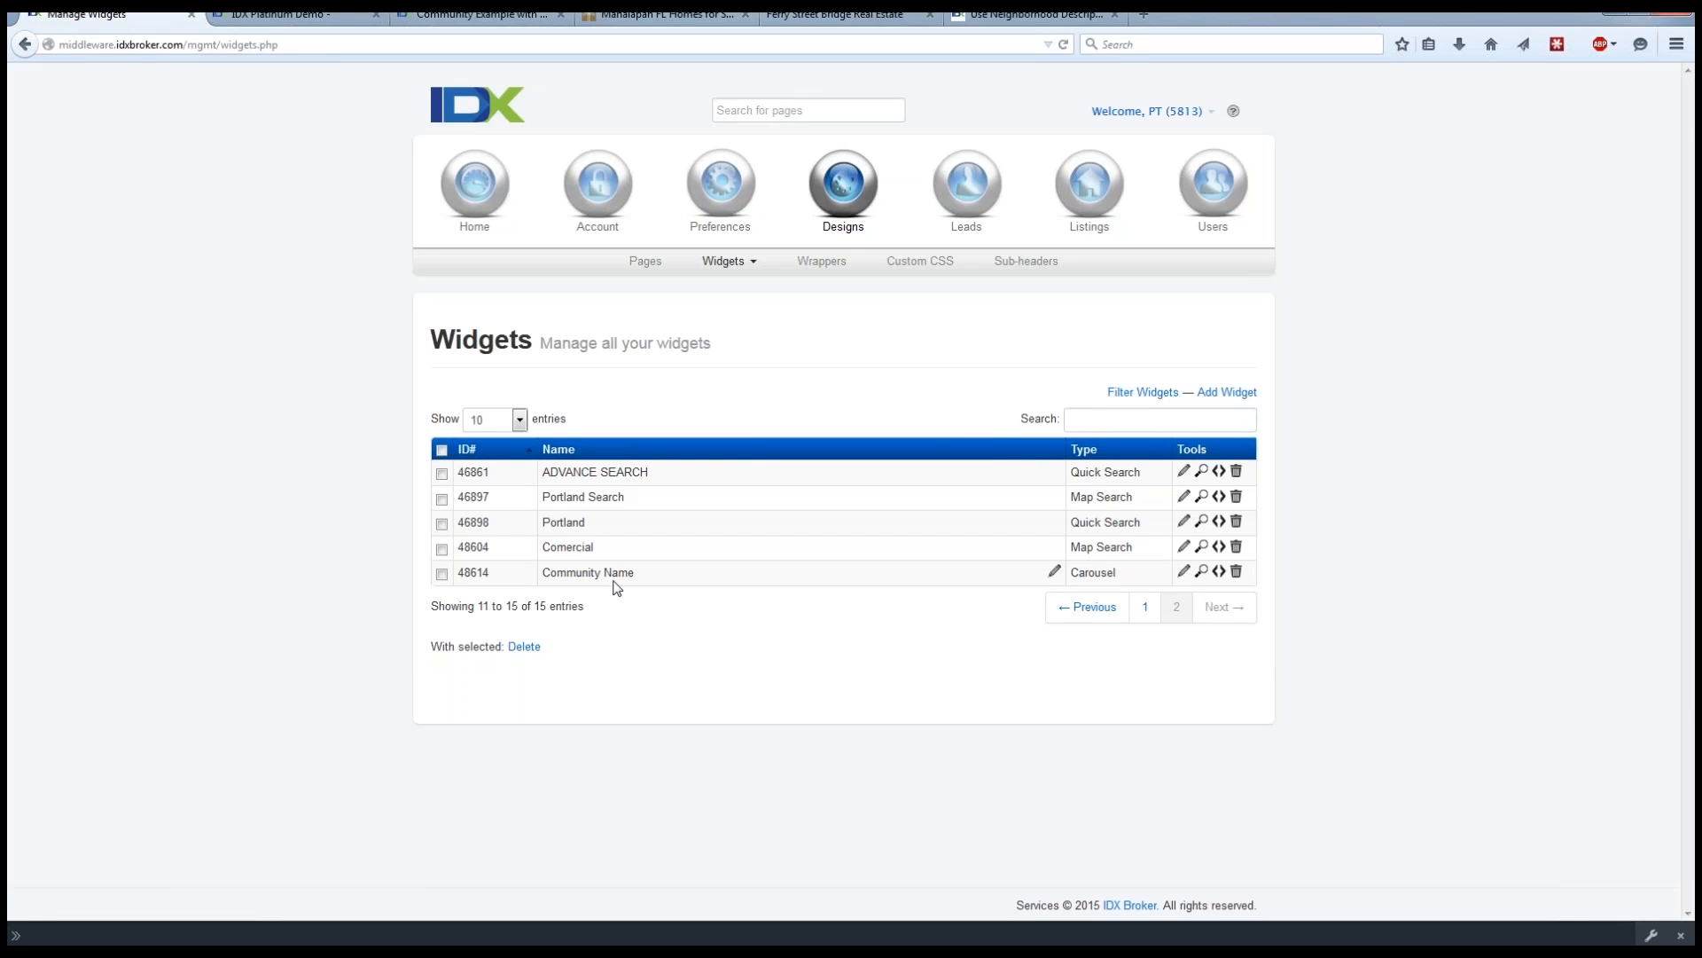
Preview the Community Name carousel widget and go back to the Community Example with Widgets page.
left_click(1203, 572)
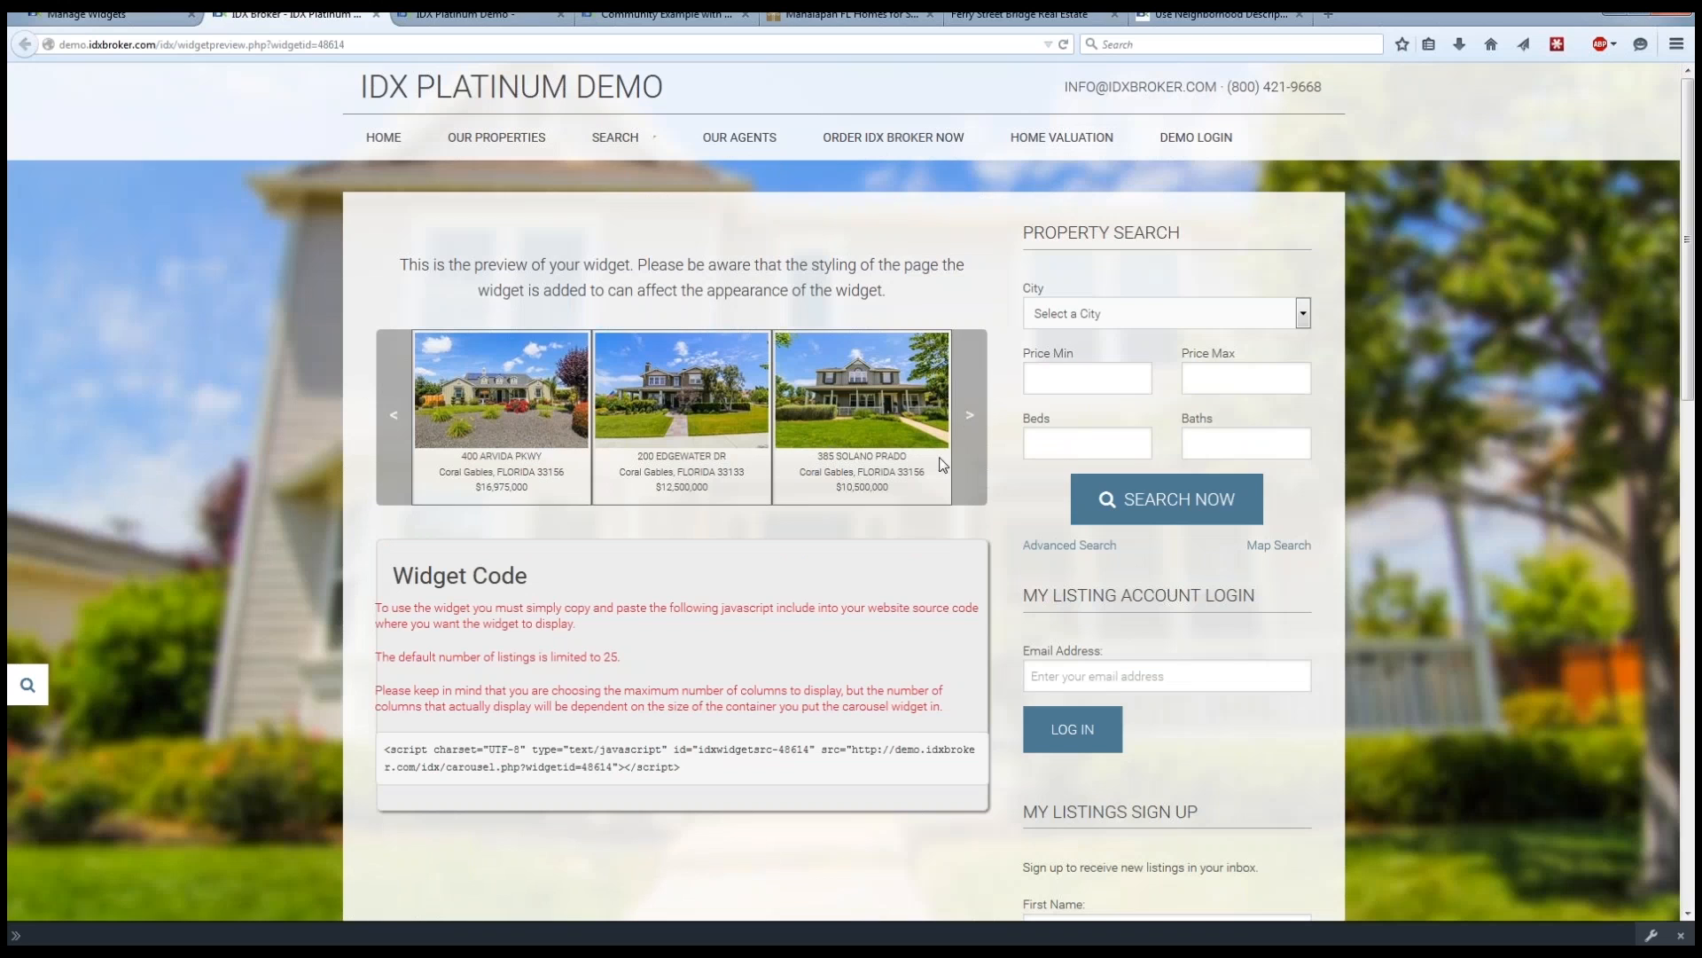
left_click(470, 14)
left_click(635, 13)
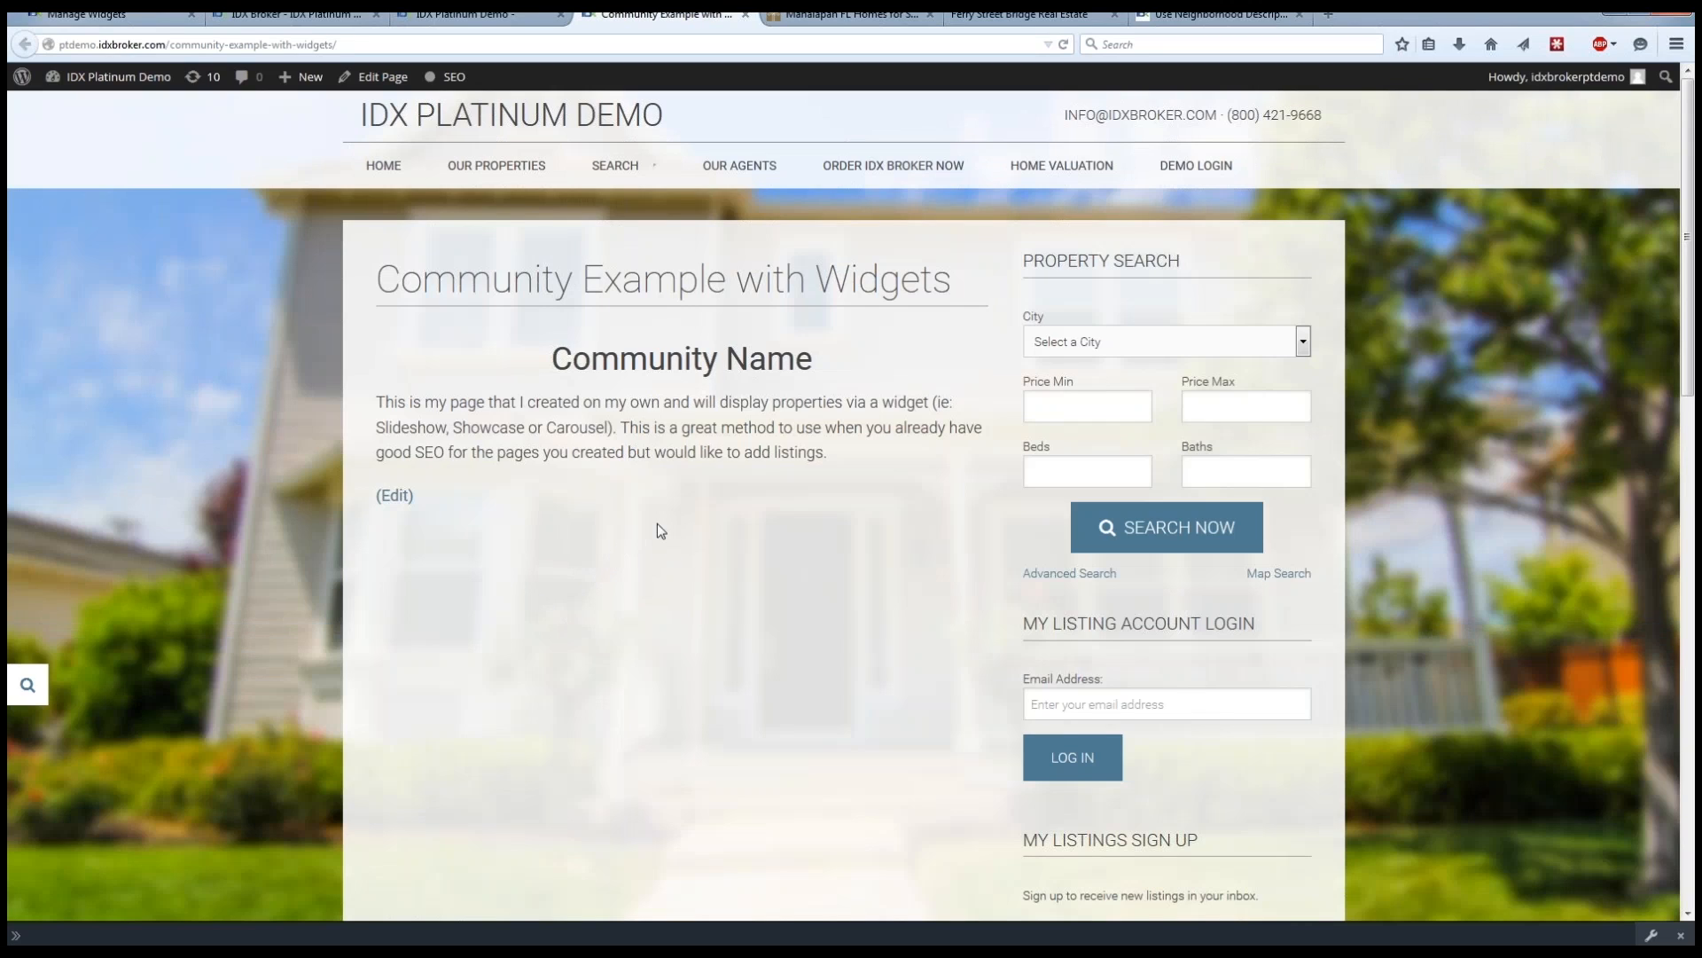
Return to the widget list, show the Community Name carousel's code, select the whole script and close the code window.
left_click(105, 17)
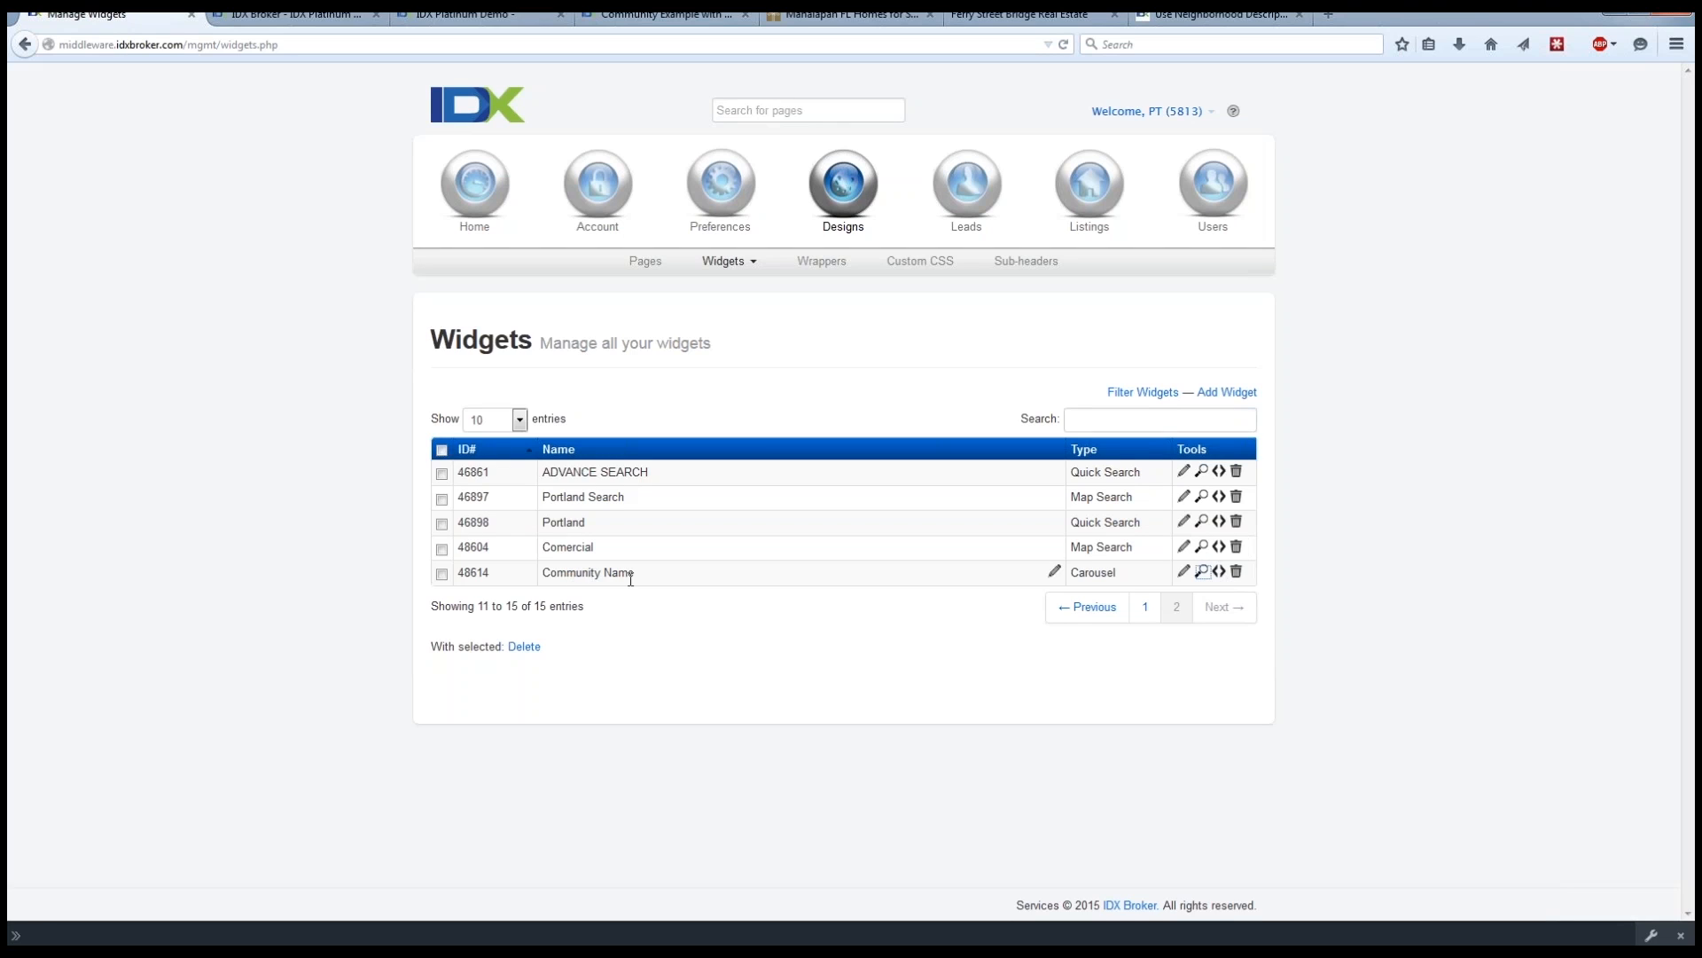
left_click(1220, 573)
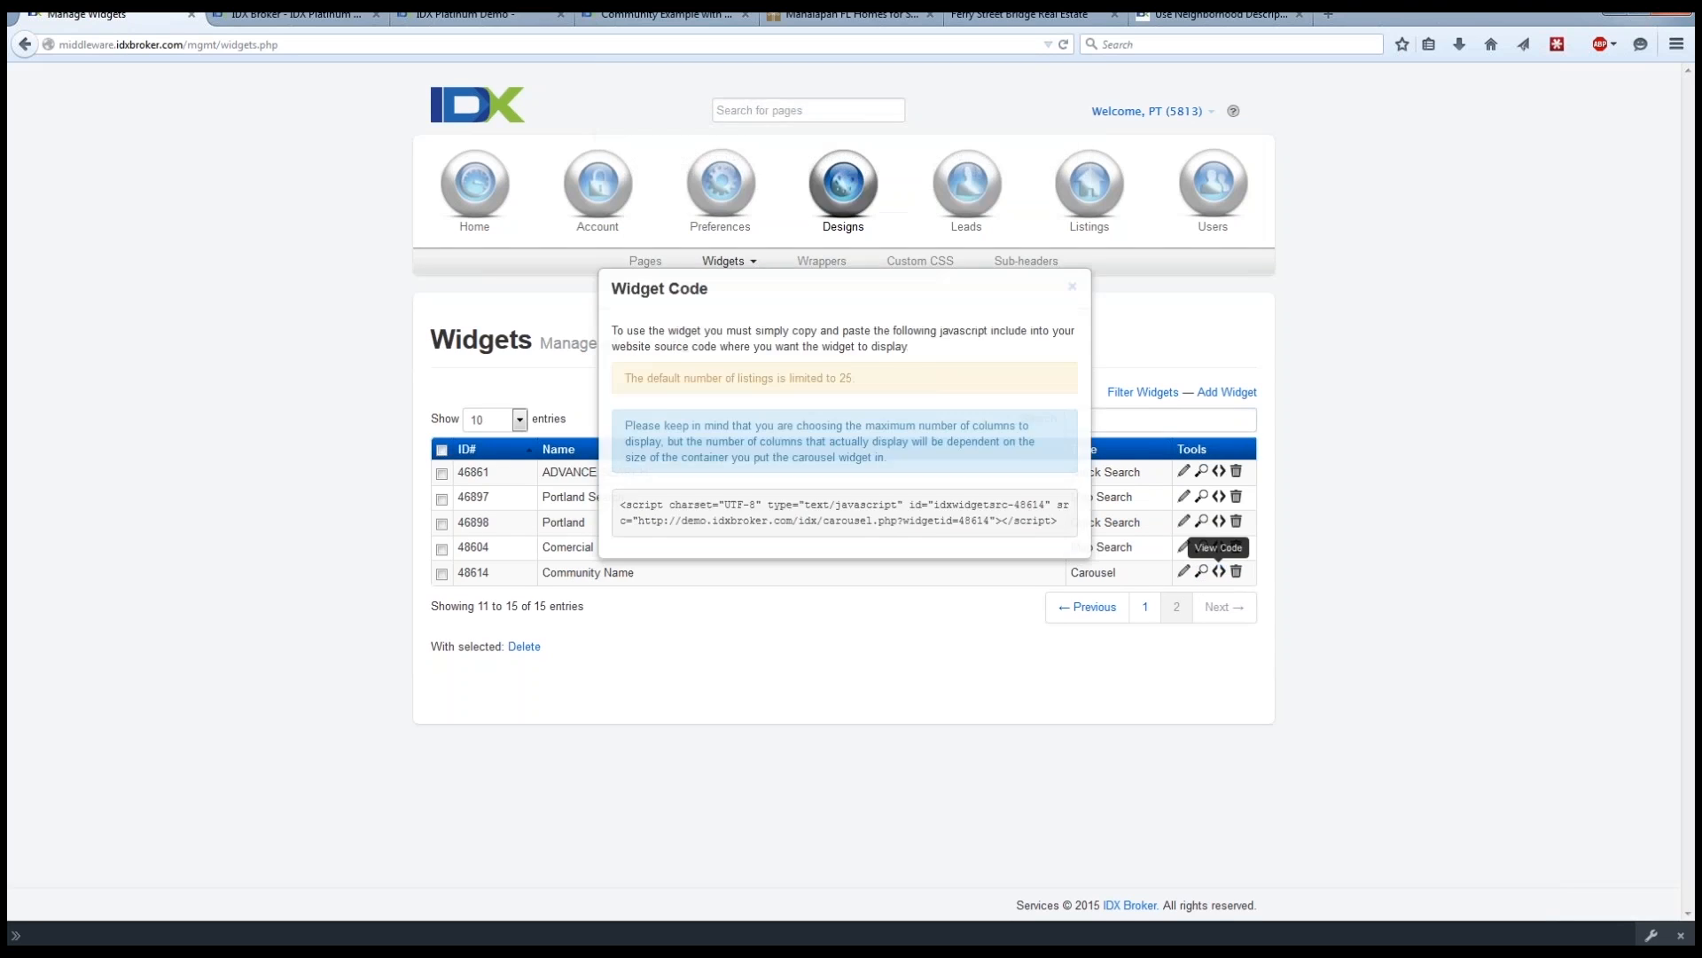
left_click_drag(1061, 525, 618, 509)
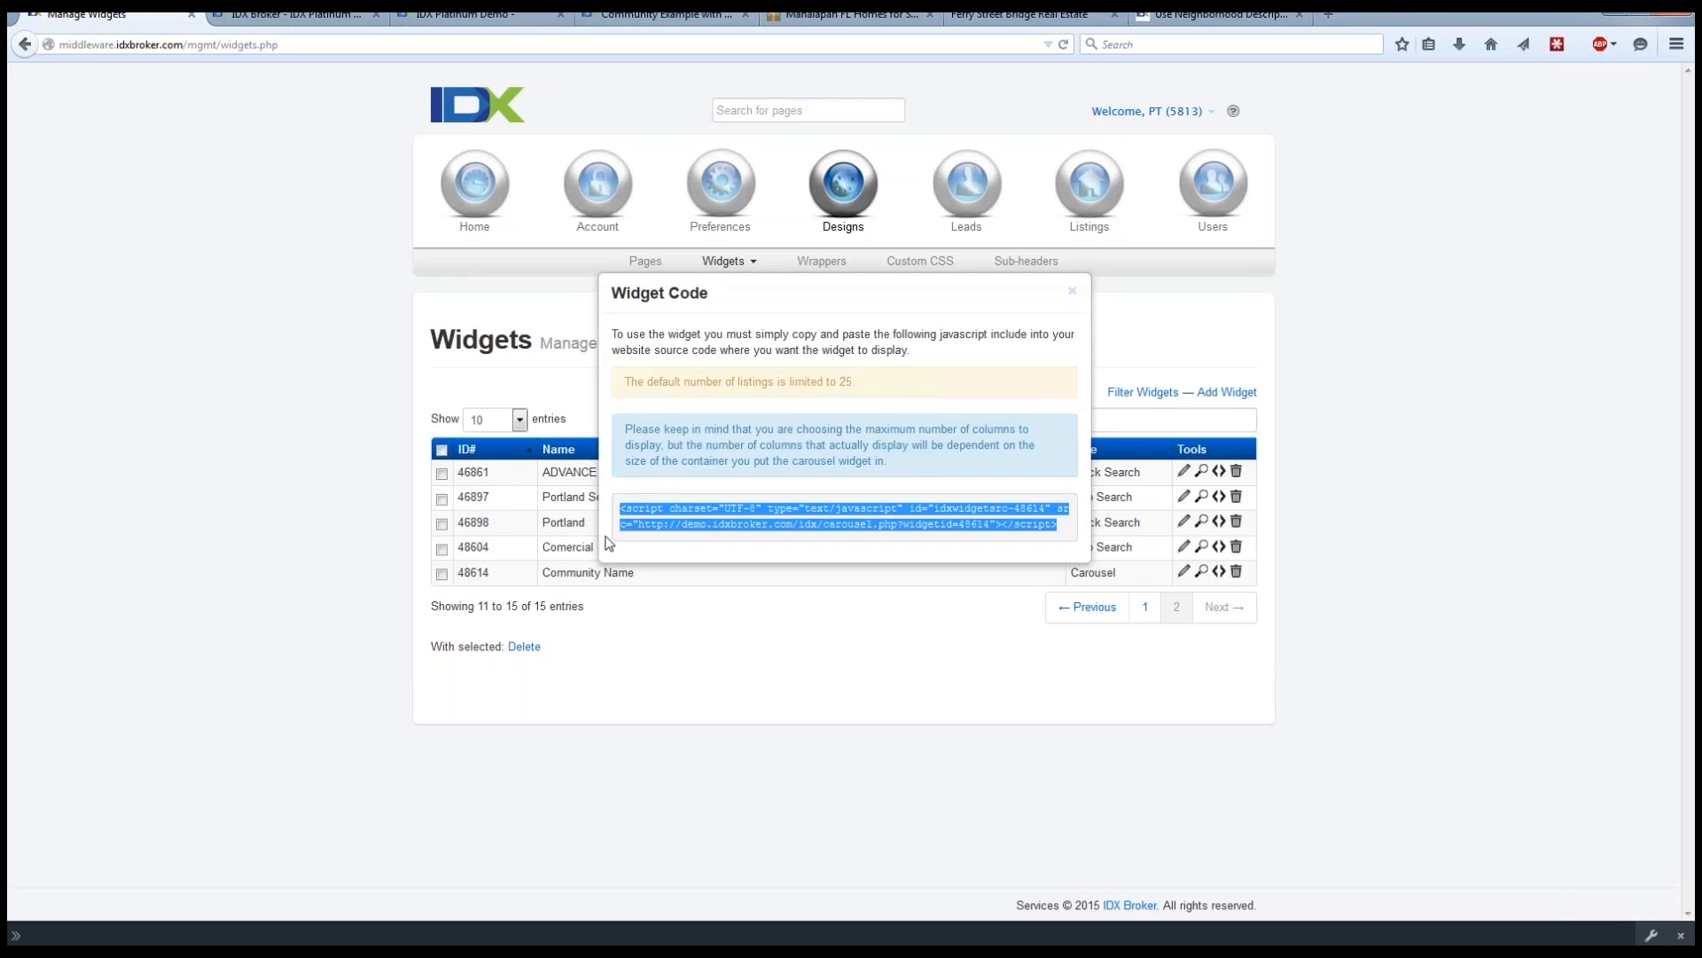
left_click(1076, 292)
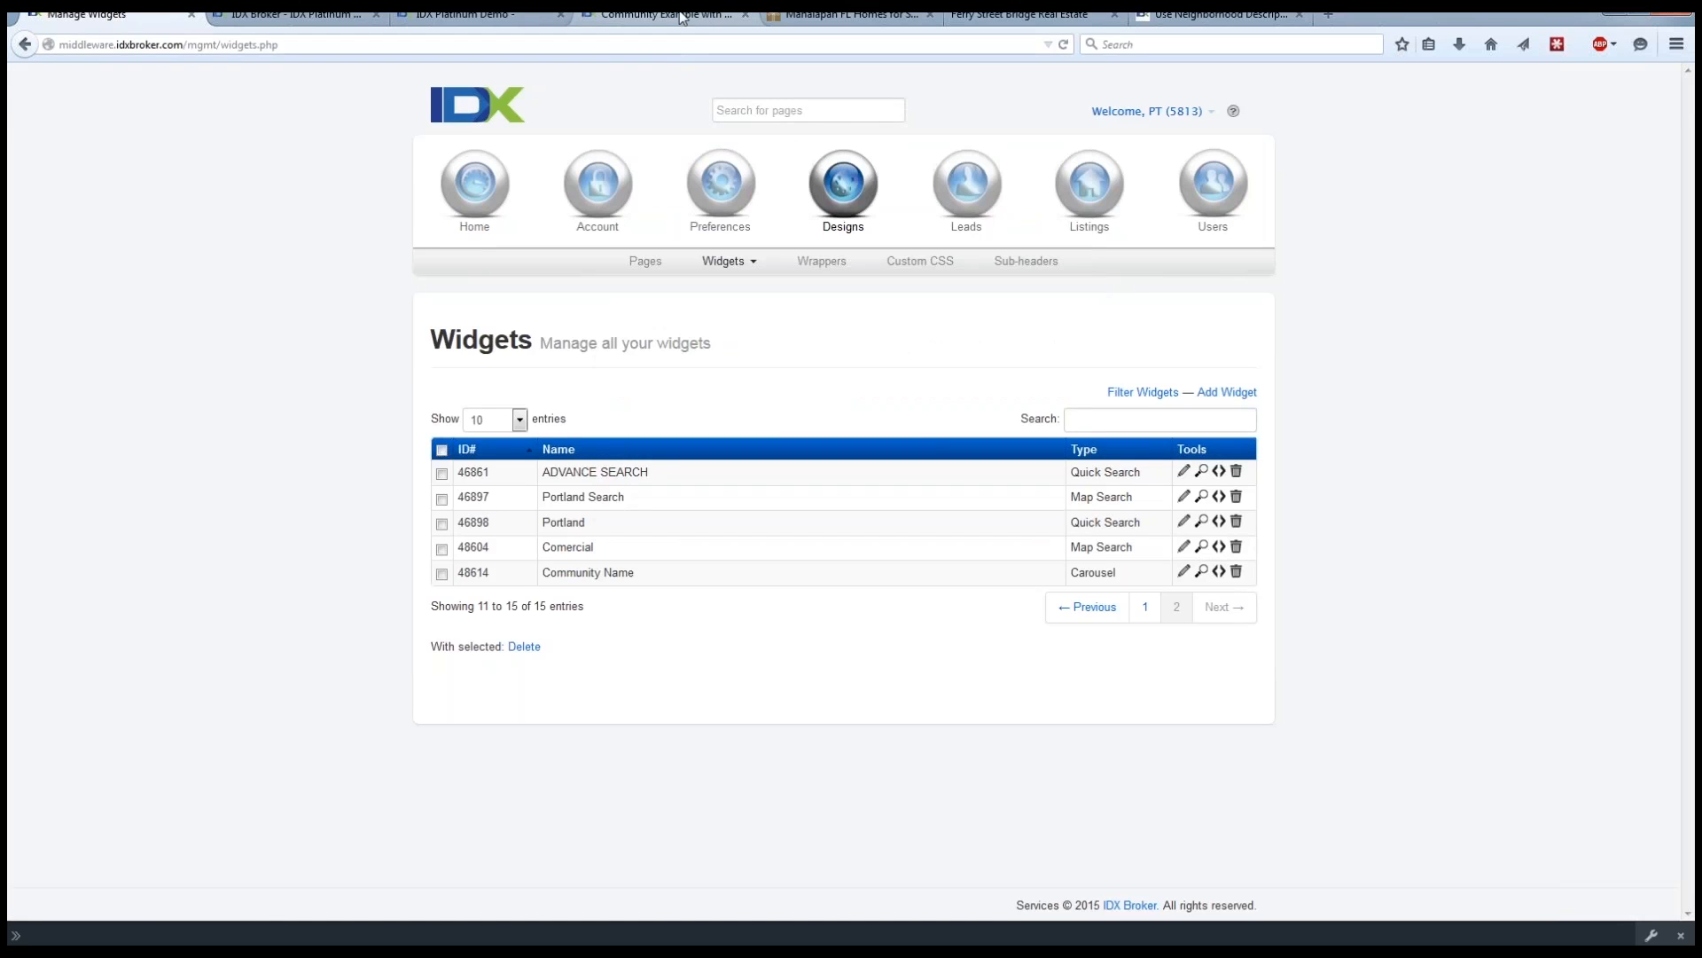
Insert the Community Name widget's shortcode below the intro text of the Community Example with Widgets page and update the page.
left_click(490, 18)
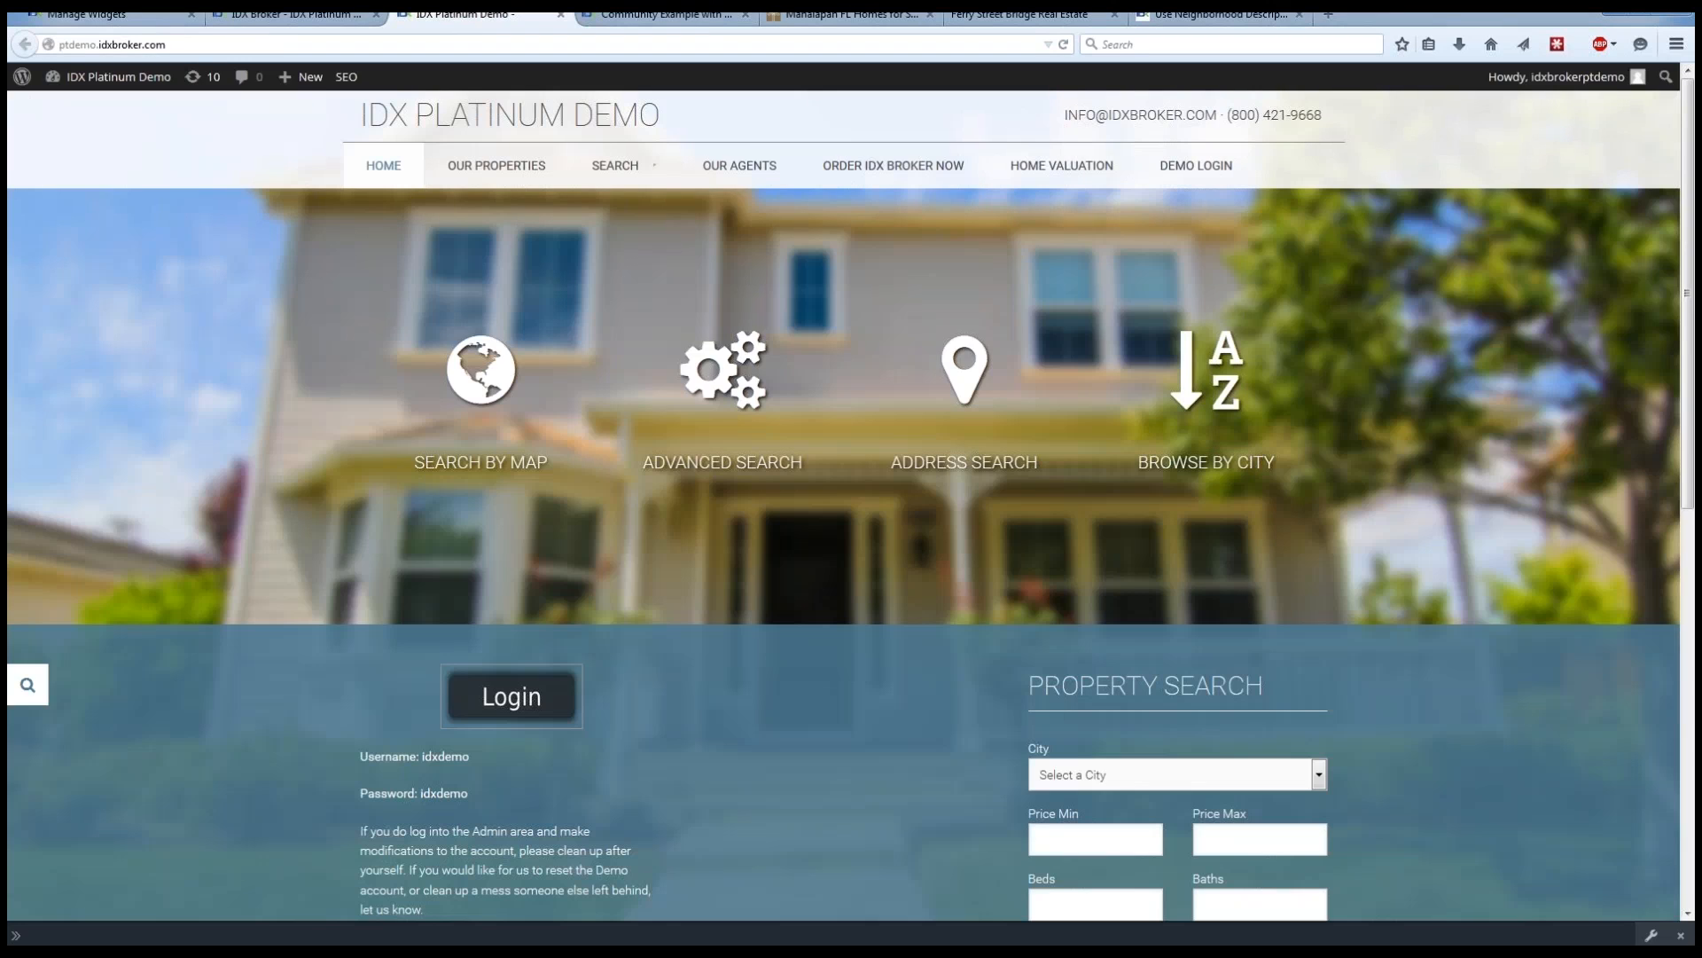
left_click(213, 17)
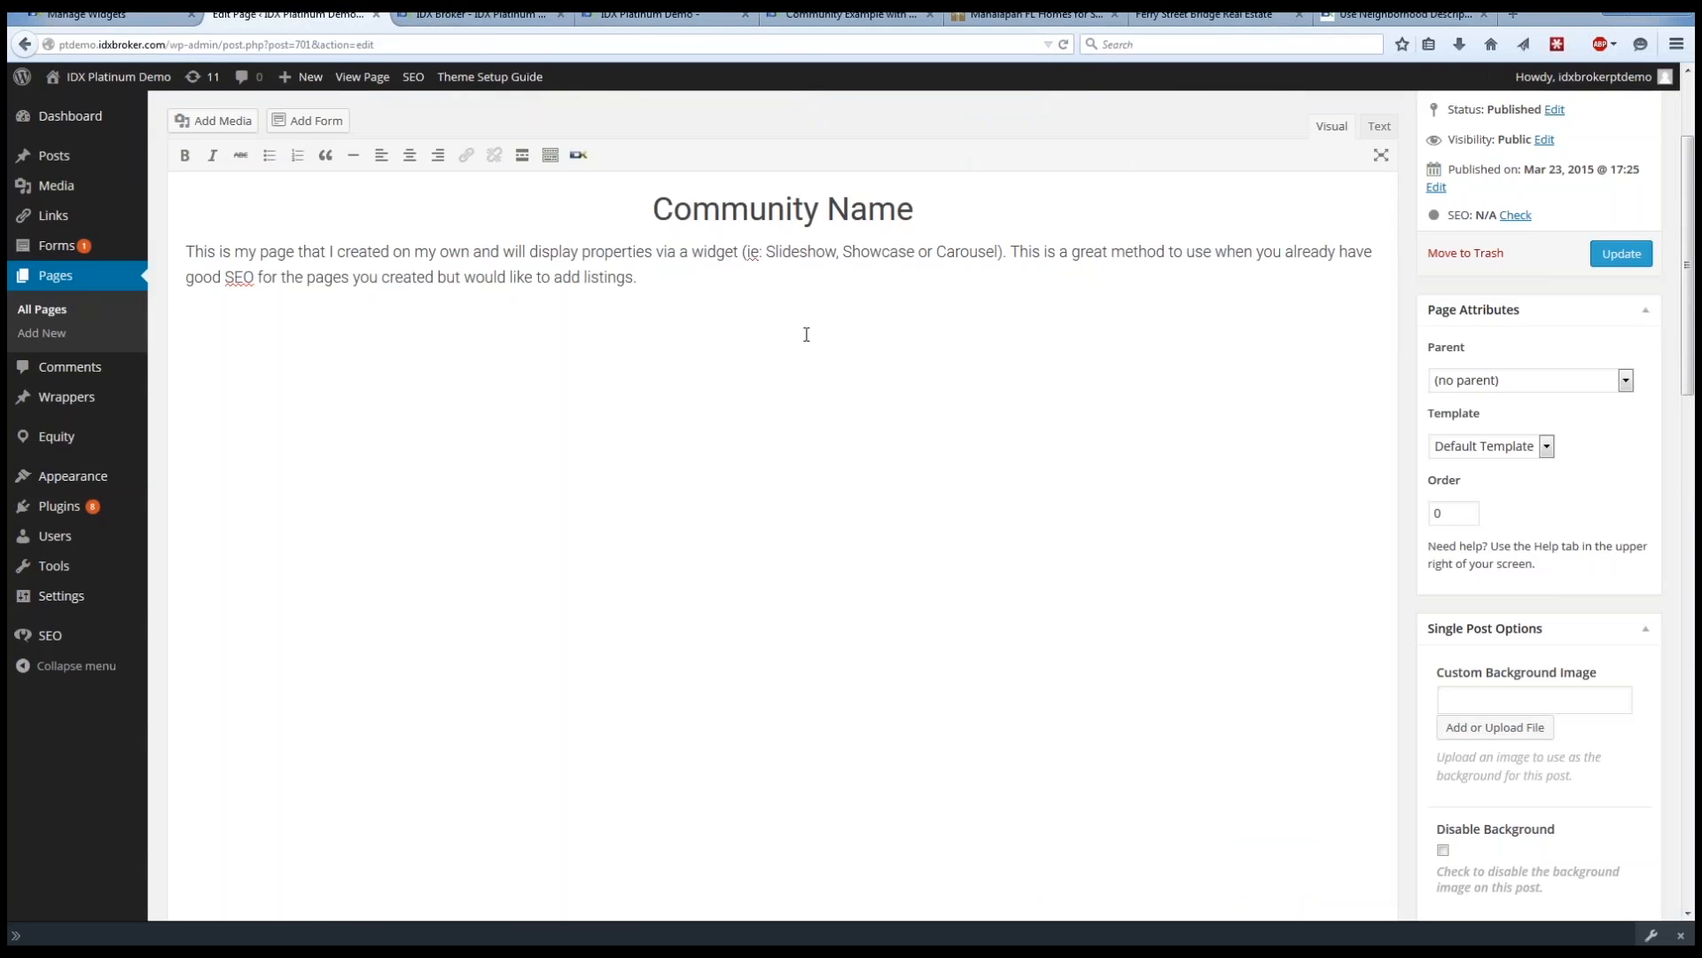
left_click(579, 159)
left_click(687, 313)
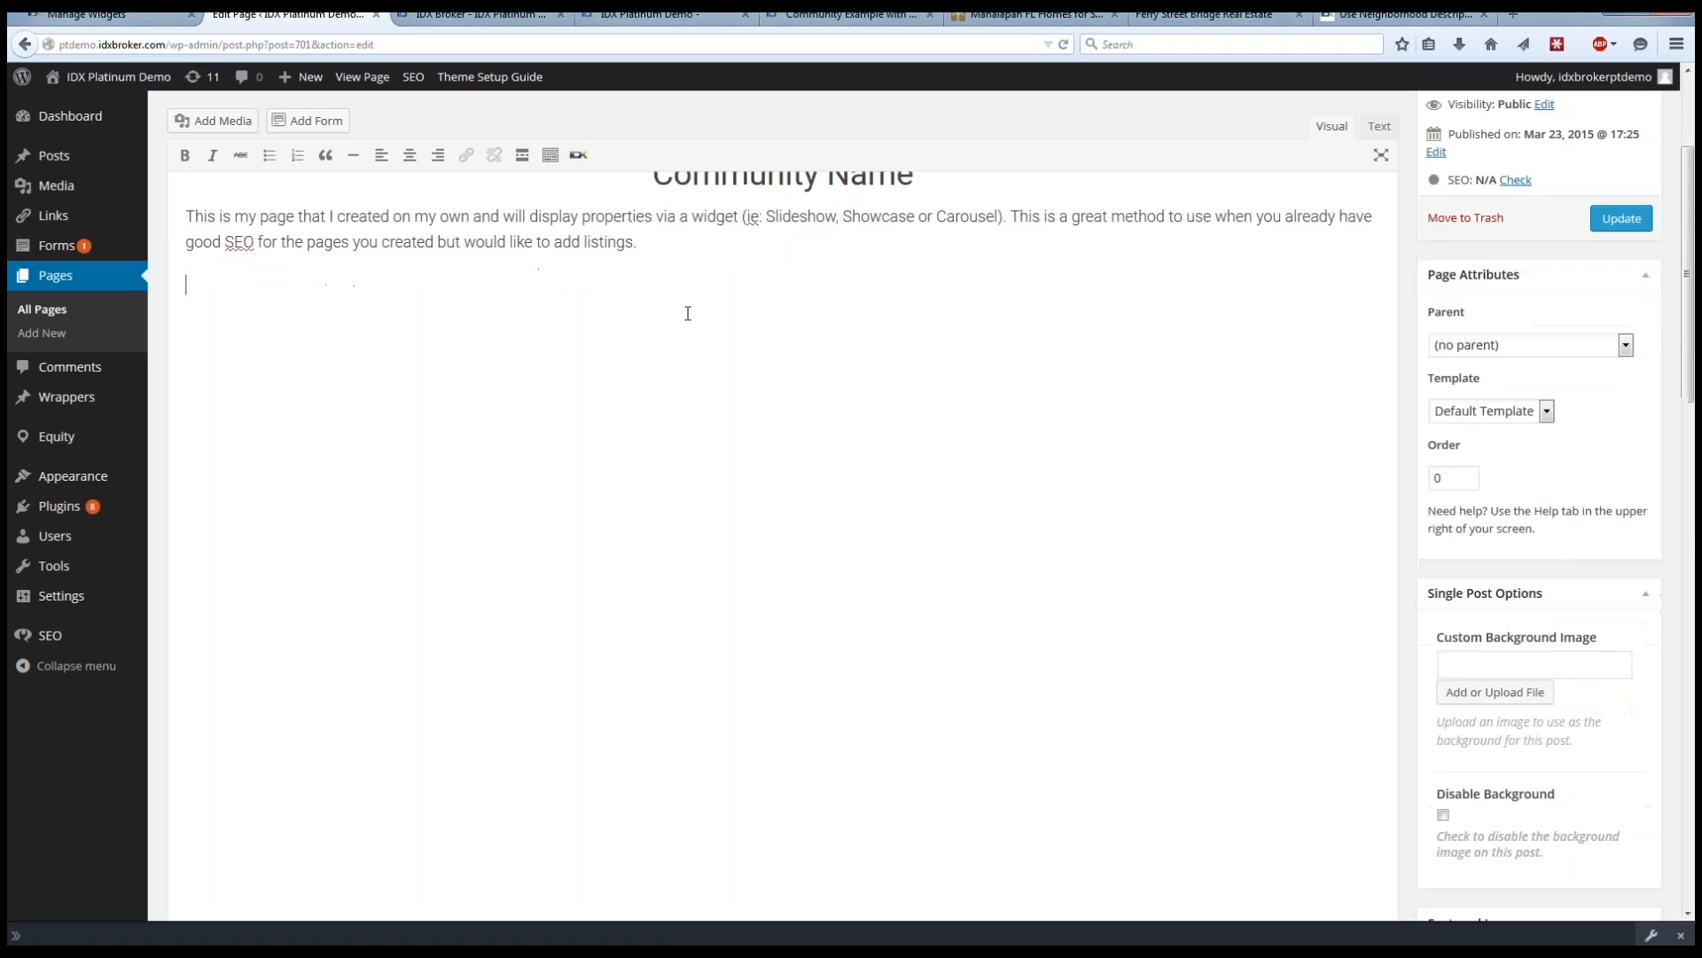
left_click(579, 156)
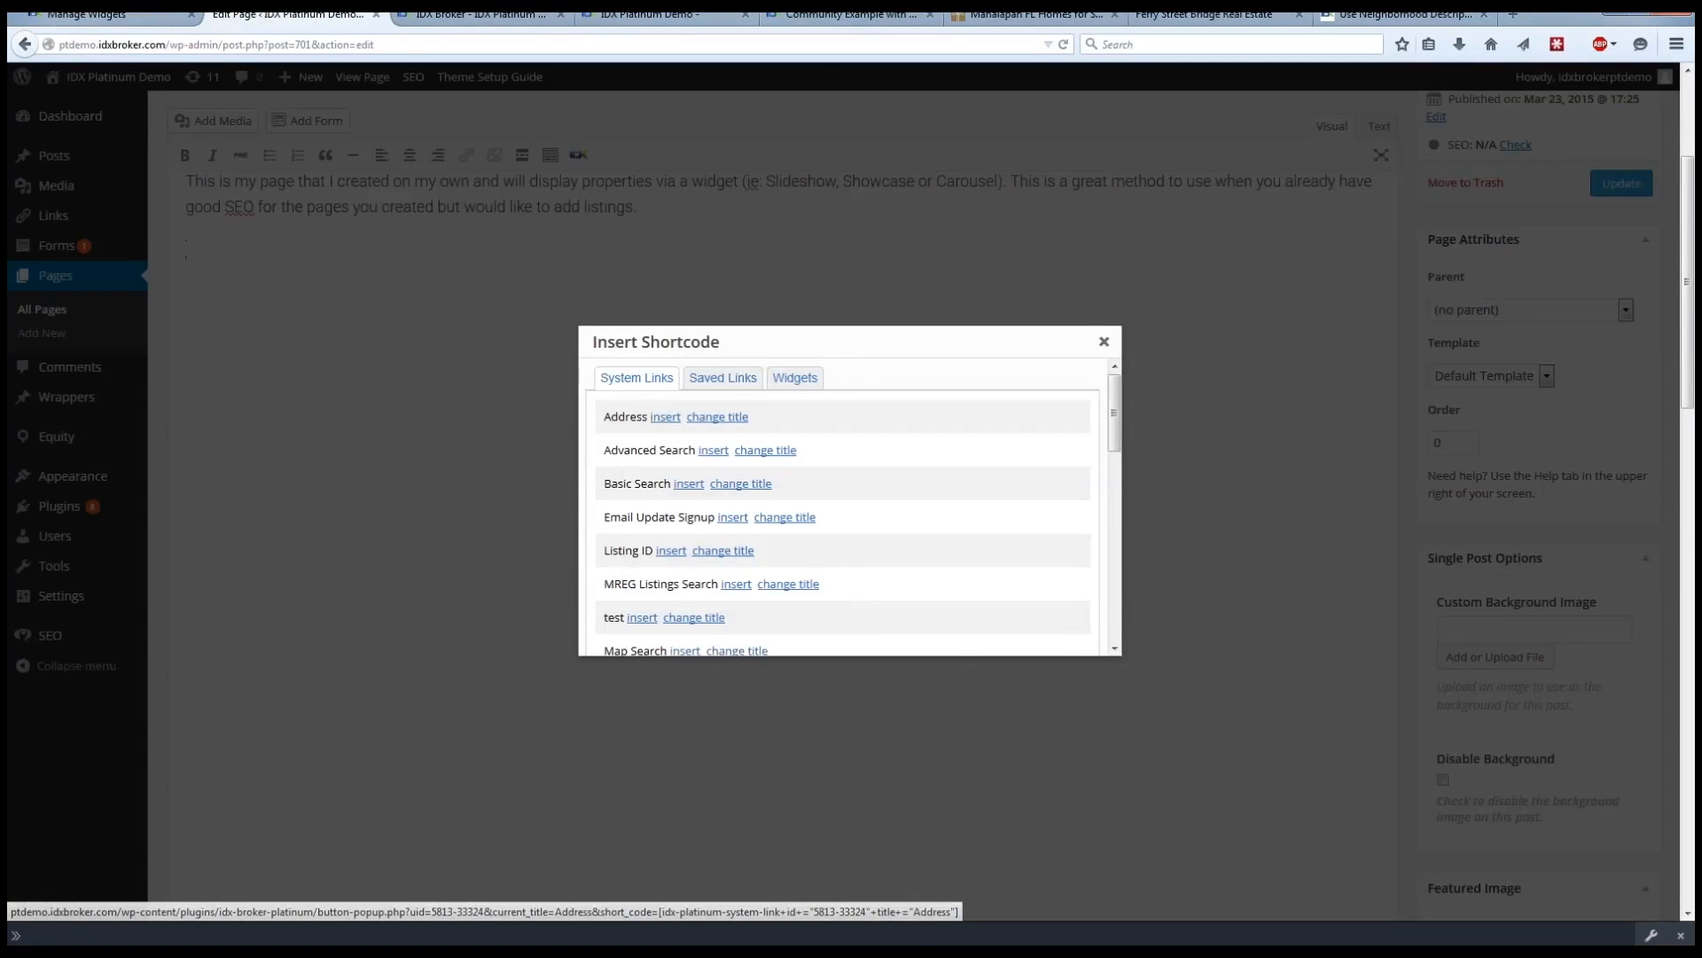
left_click(797, 383)
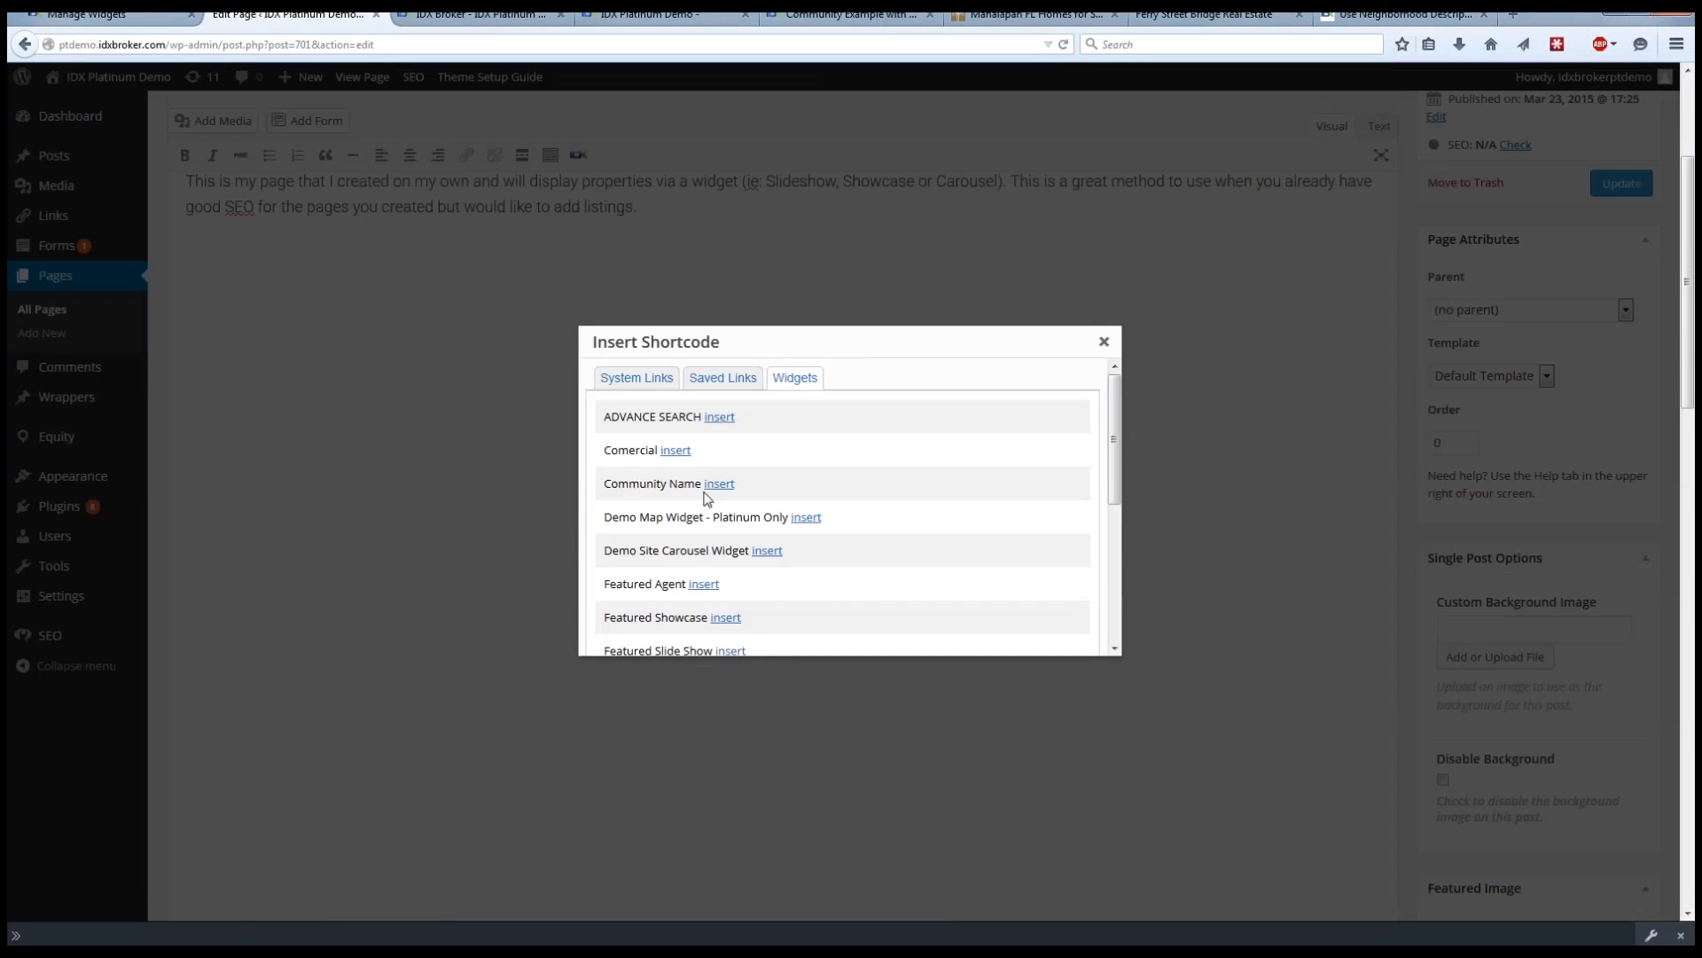
left_click(719, 484)
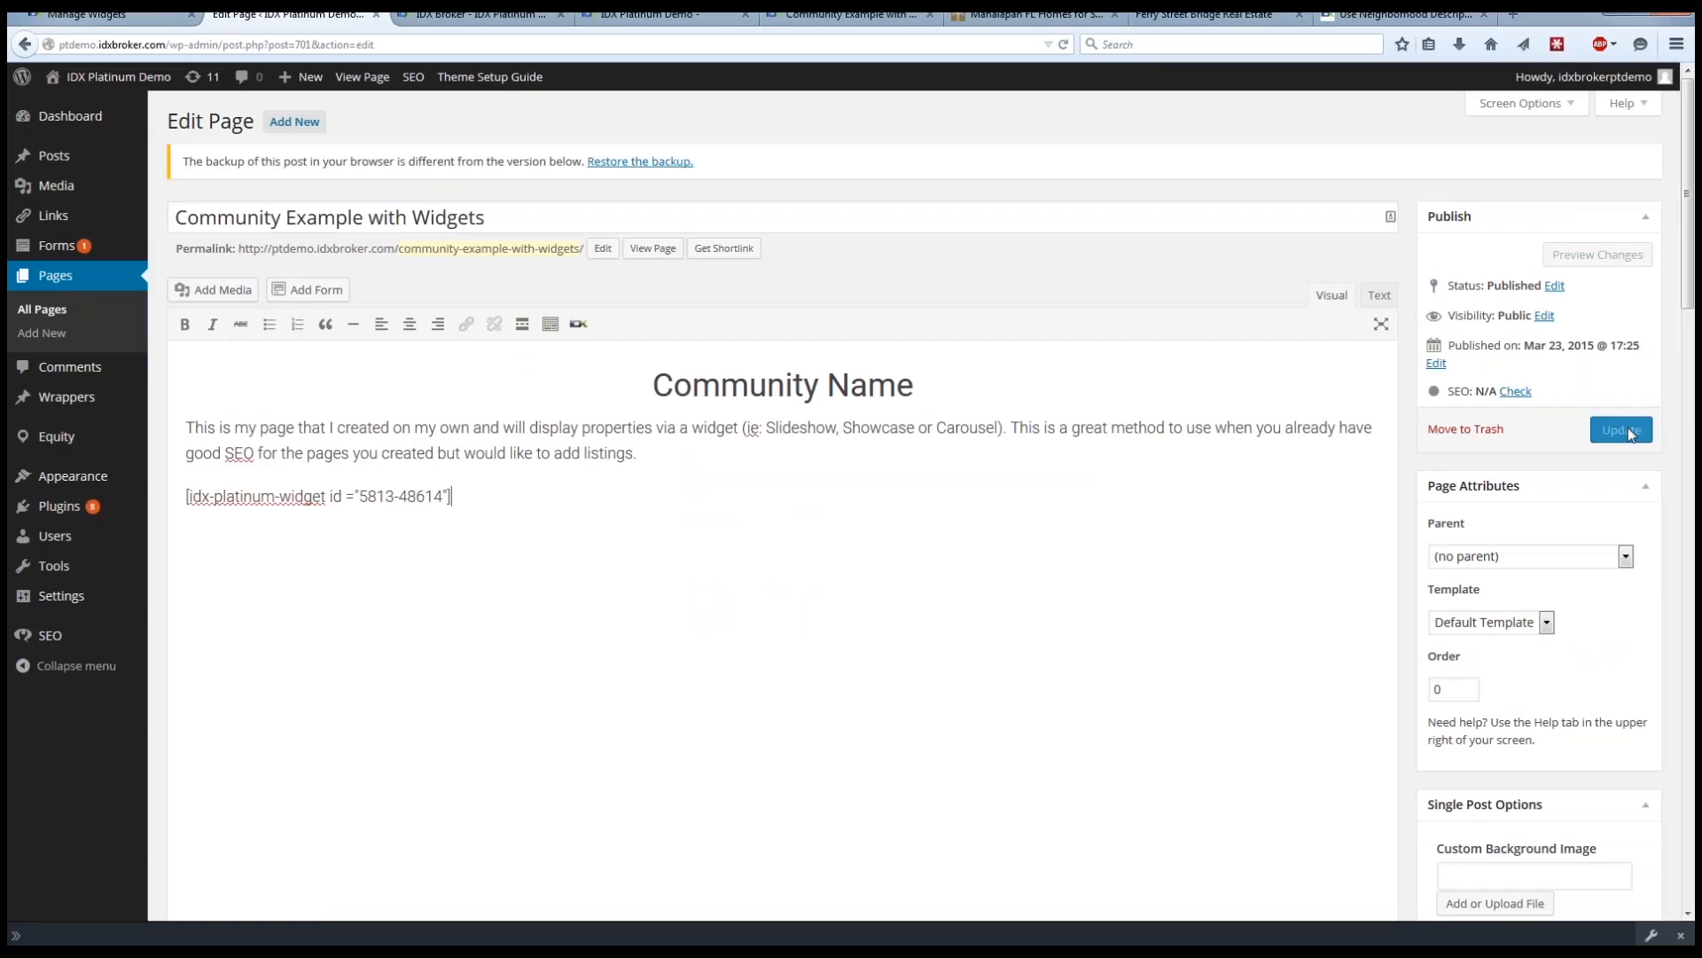
left_click(1624, 430)
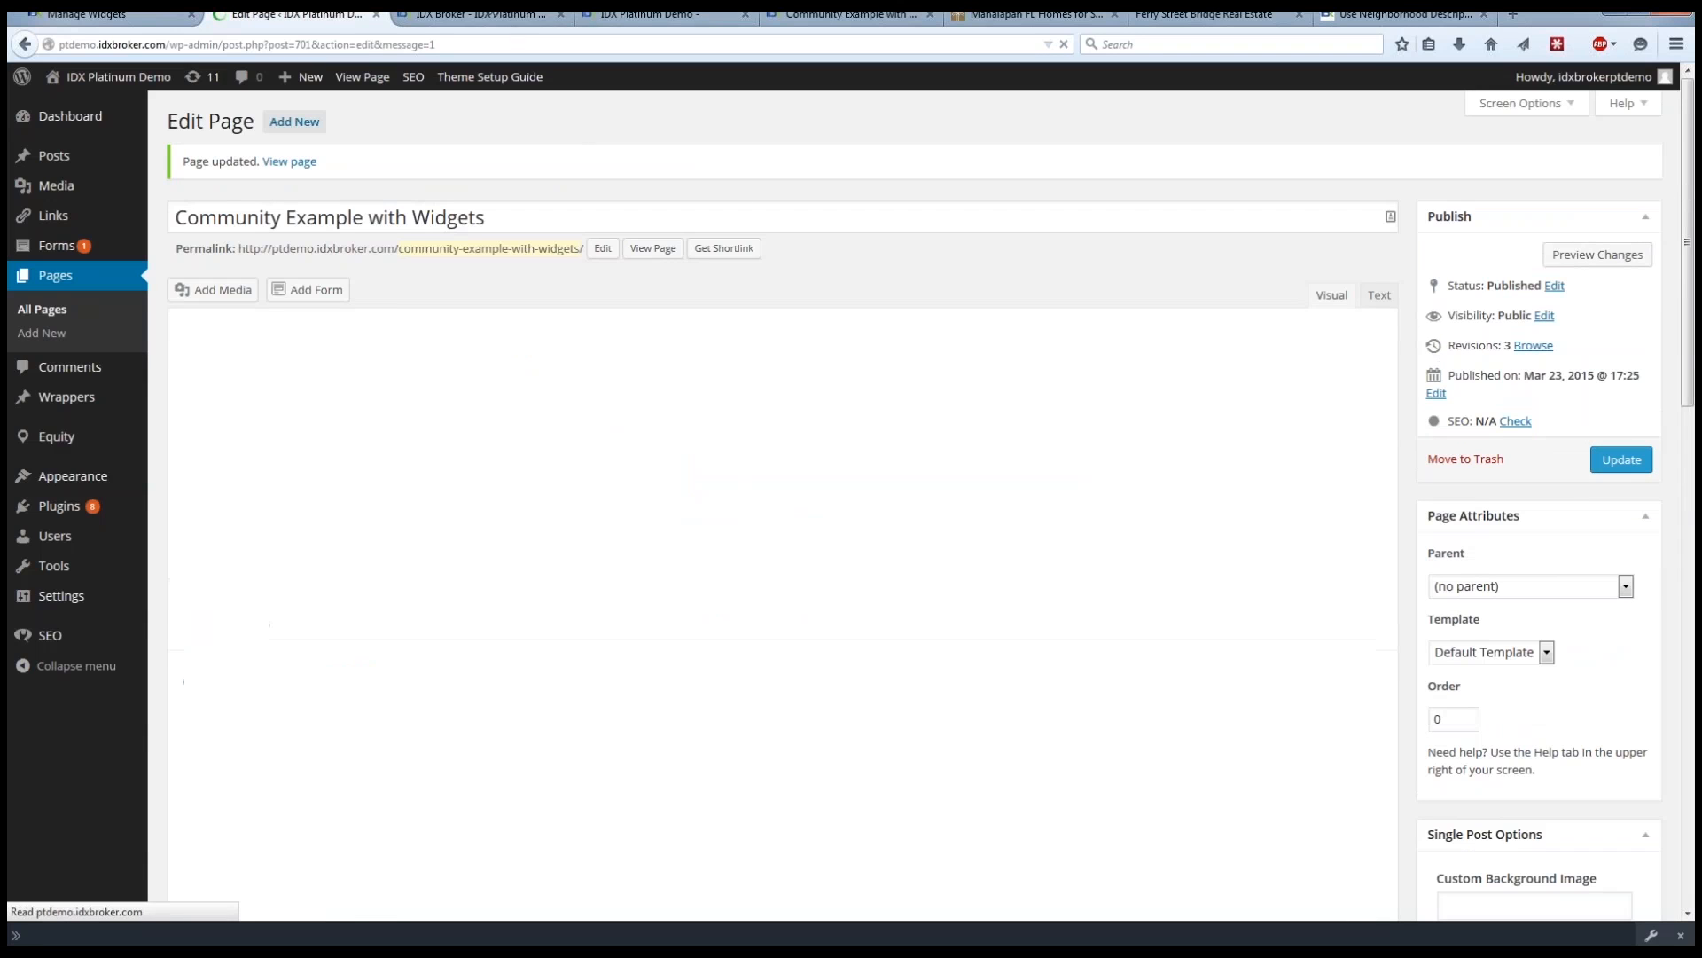
Close the widget preview and reload the live Community Example with Widgets page.
left_click(492, 13)
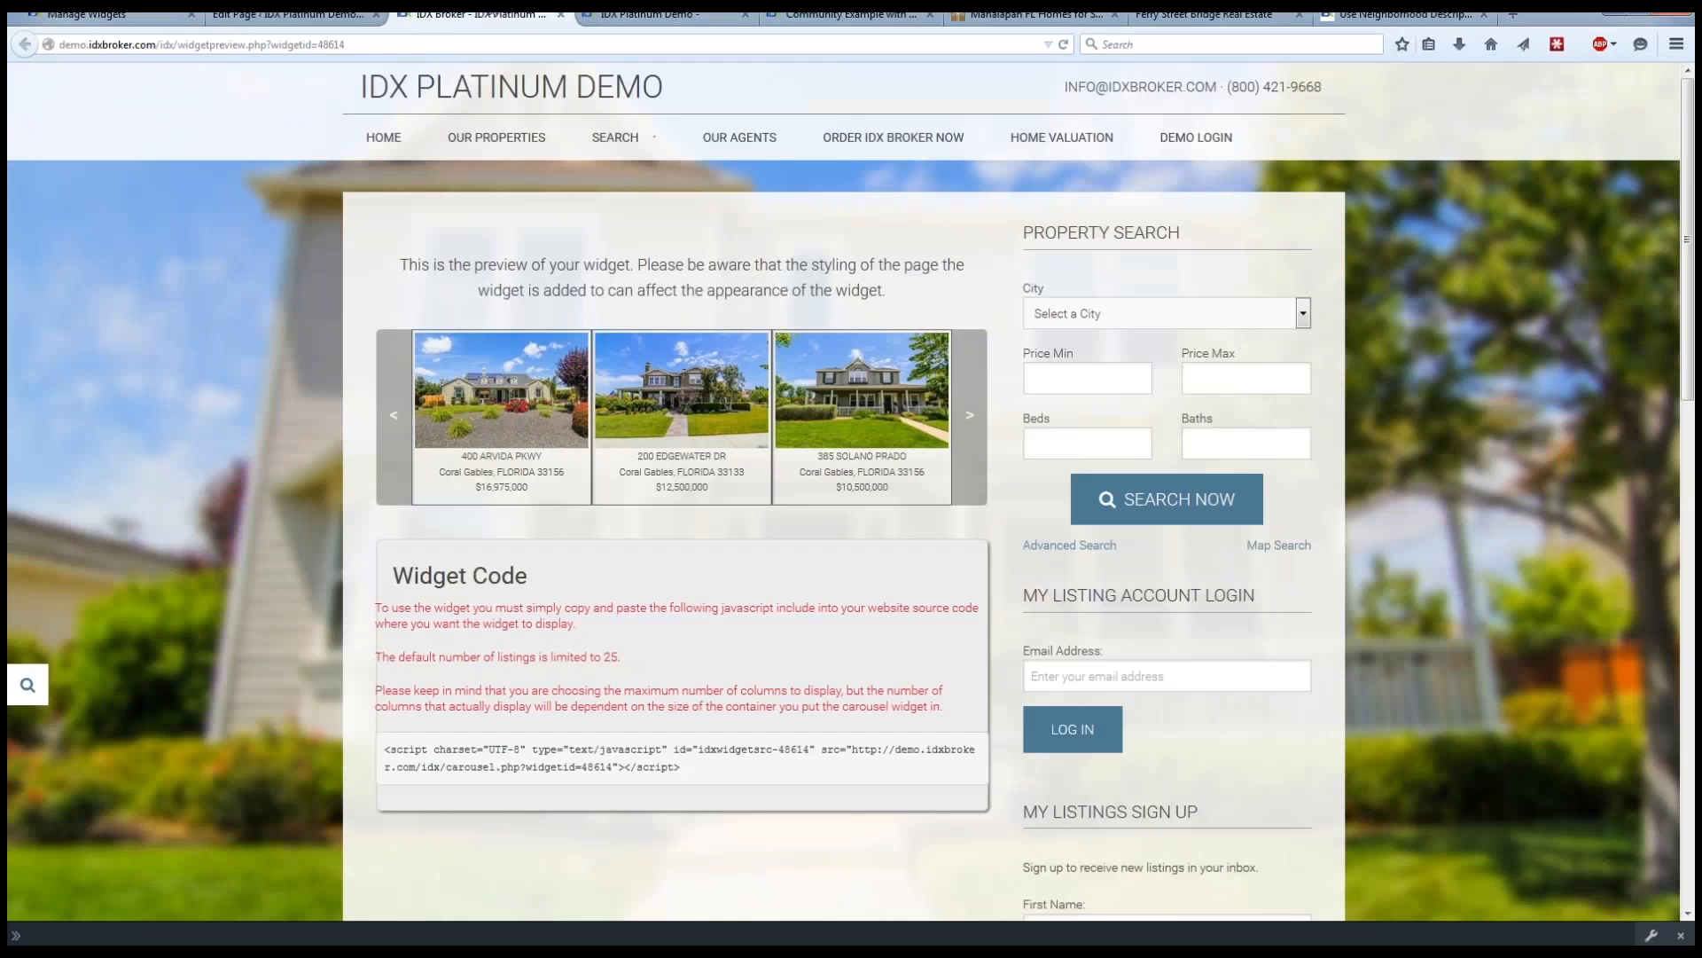
left_click(561, 13)
left_click(642, 16)
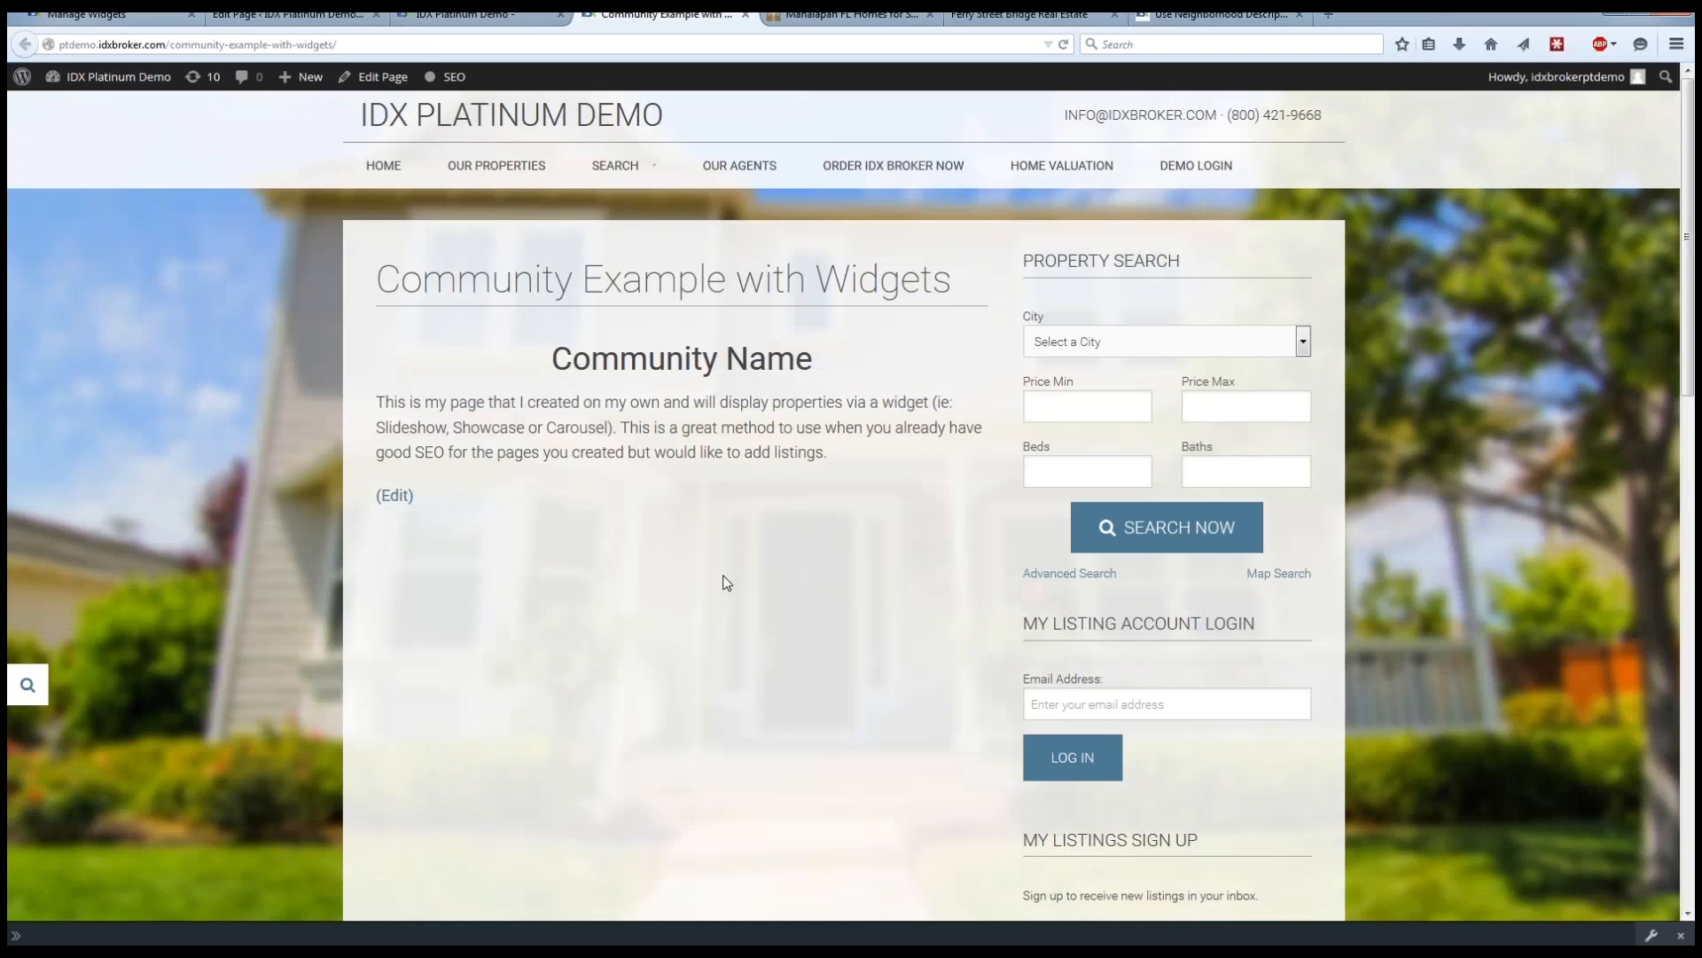
key("F5")
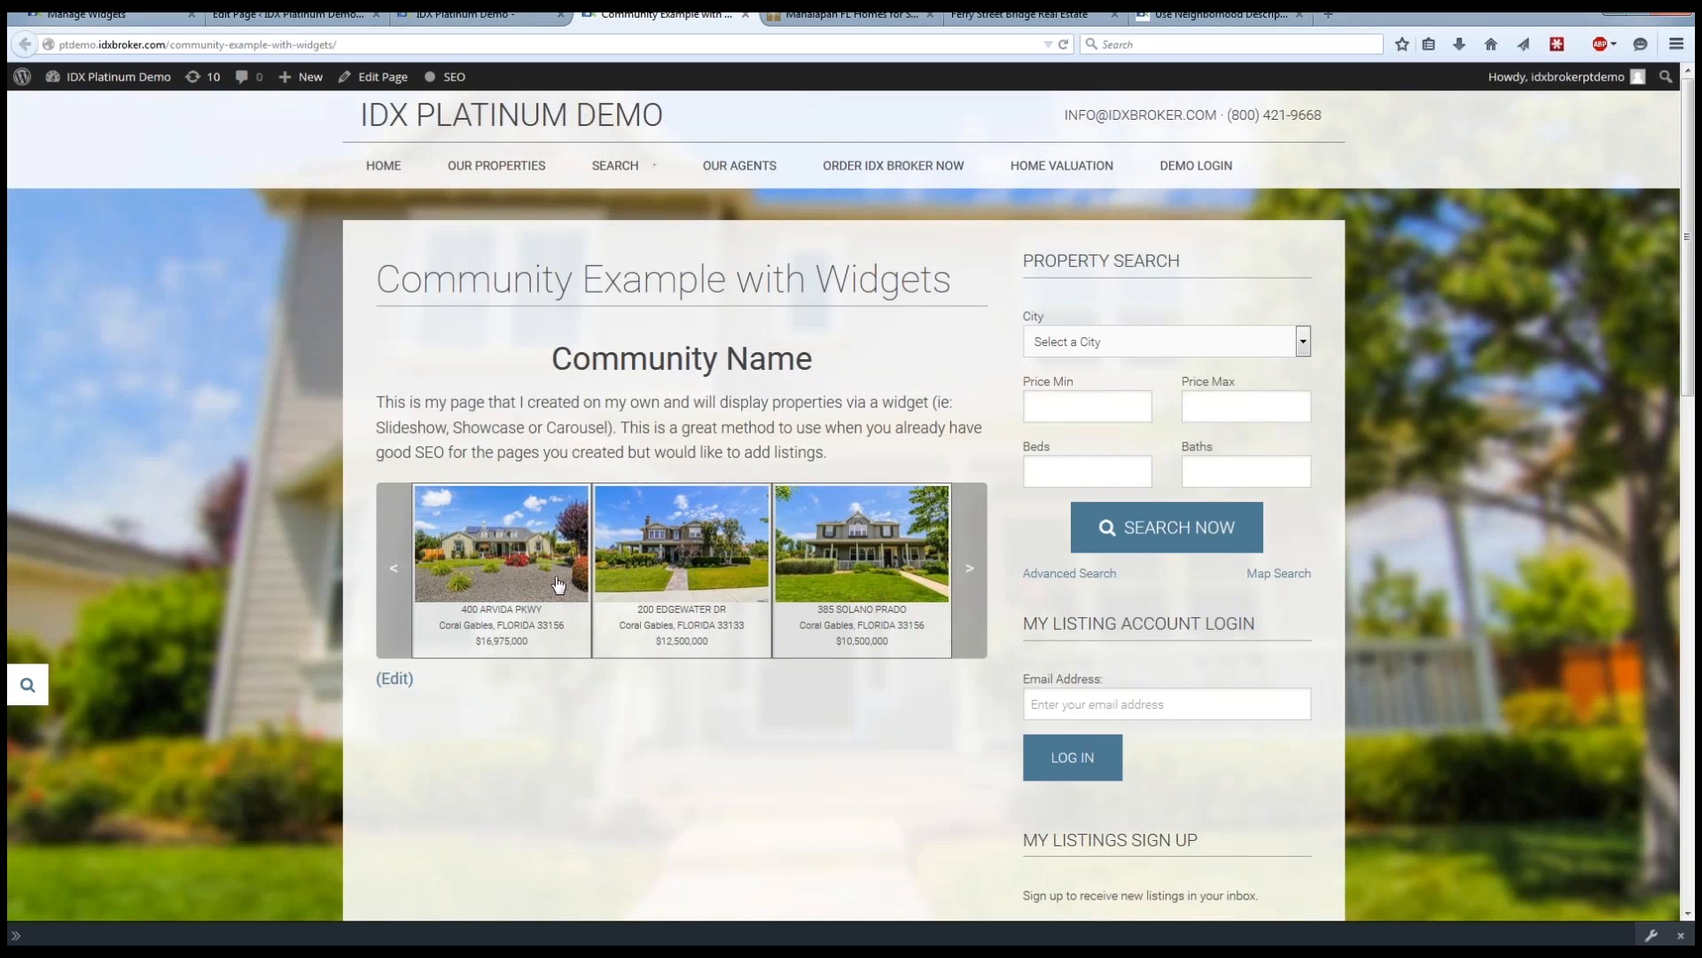
Advance through the property listings in the carousel on the live community page.
left_click(971, 572)
left_click(971, 573)
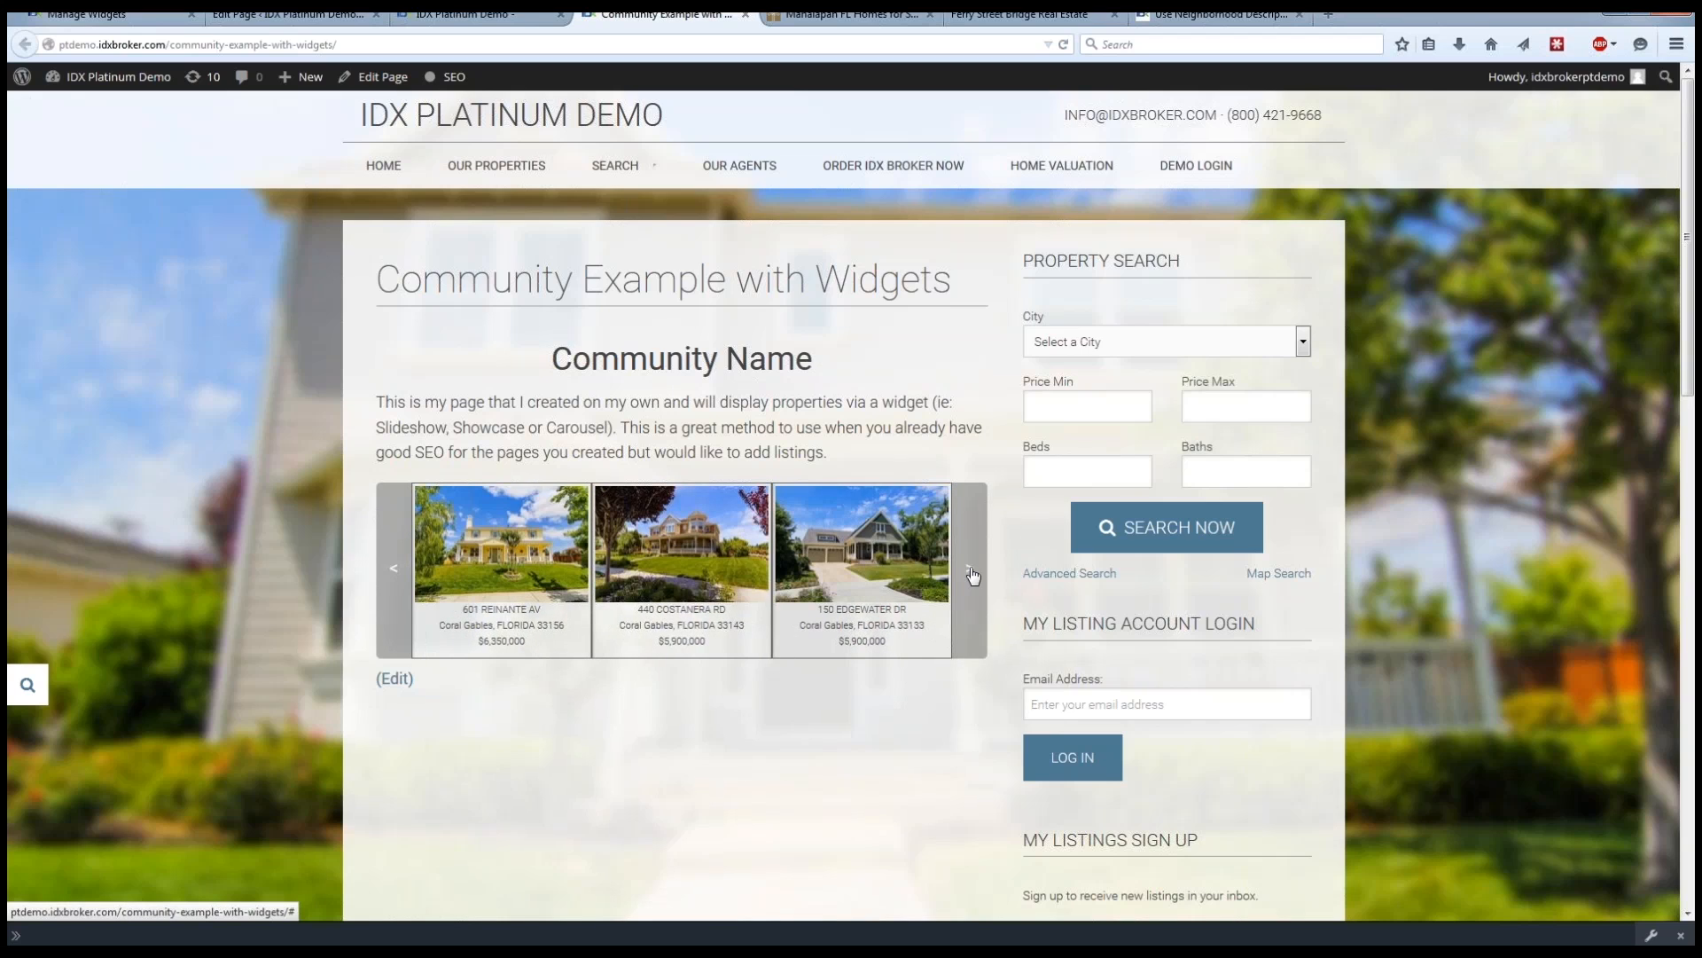
left_click(971, 573)
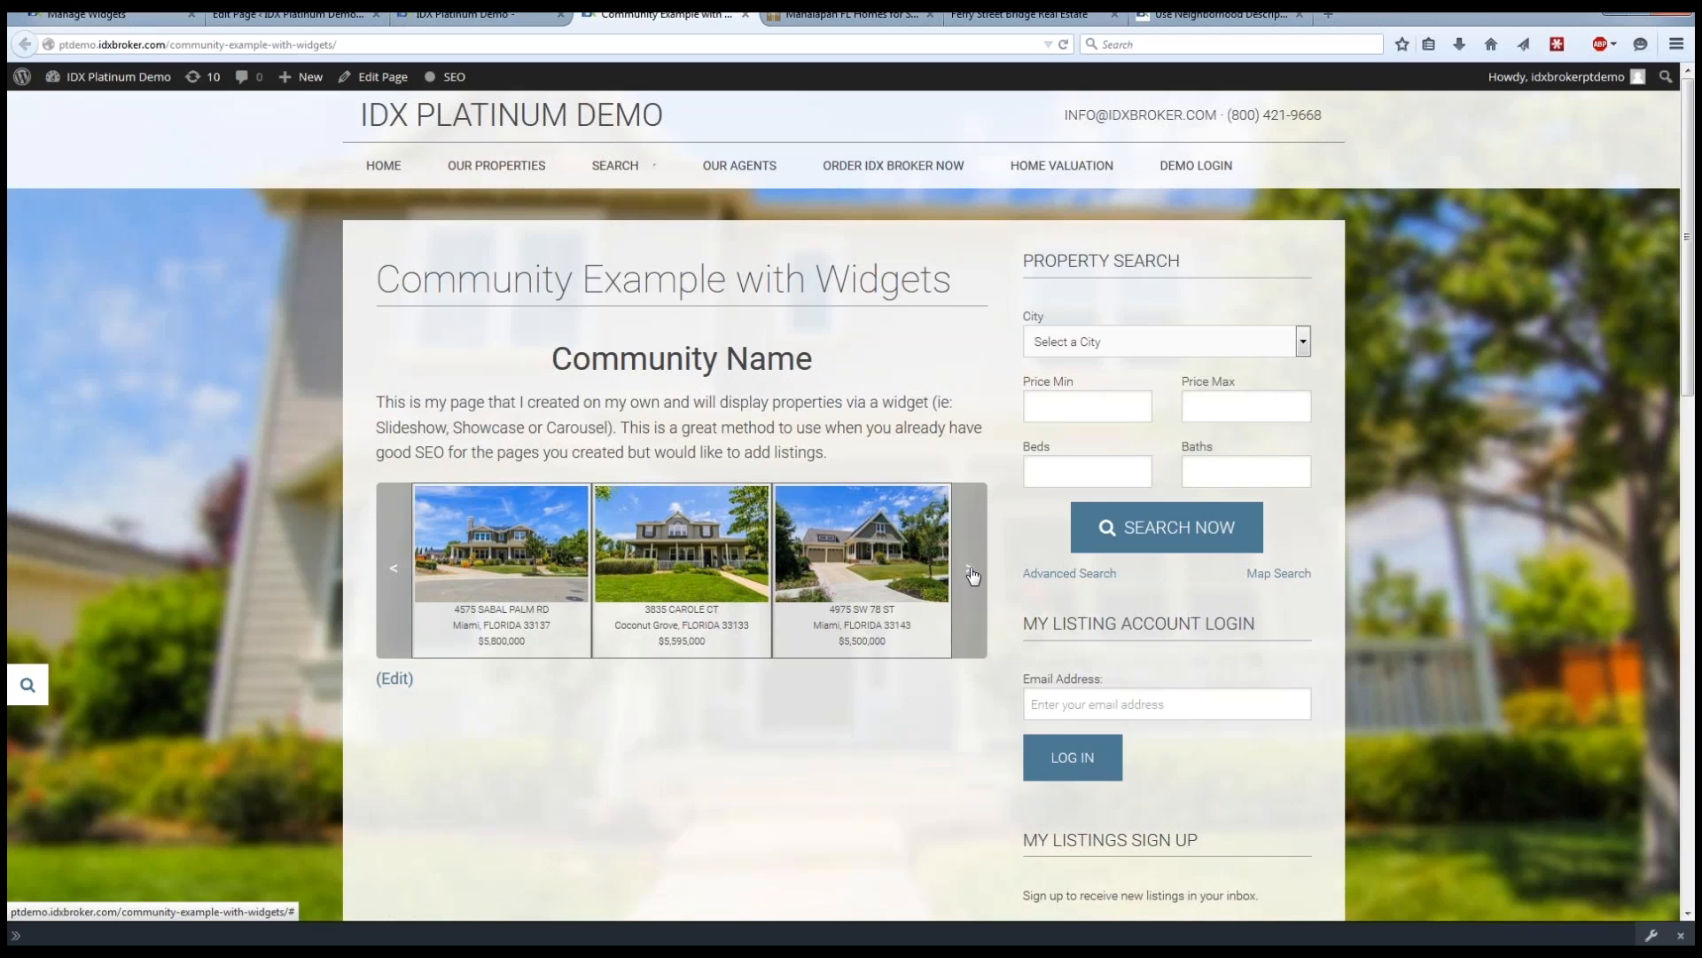
Close the WordPress page editor and return to the IDX Broker account dashboard.
left_click(487, 16)
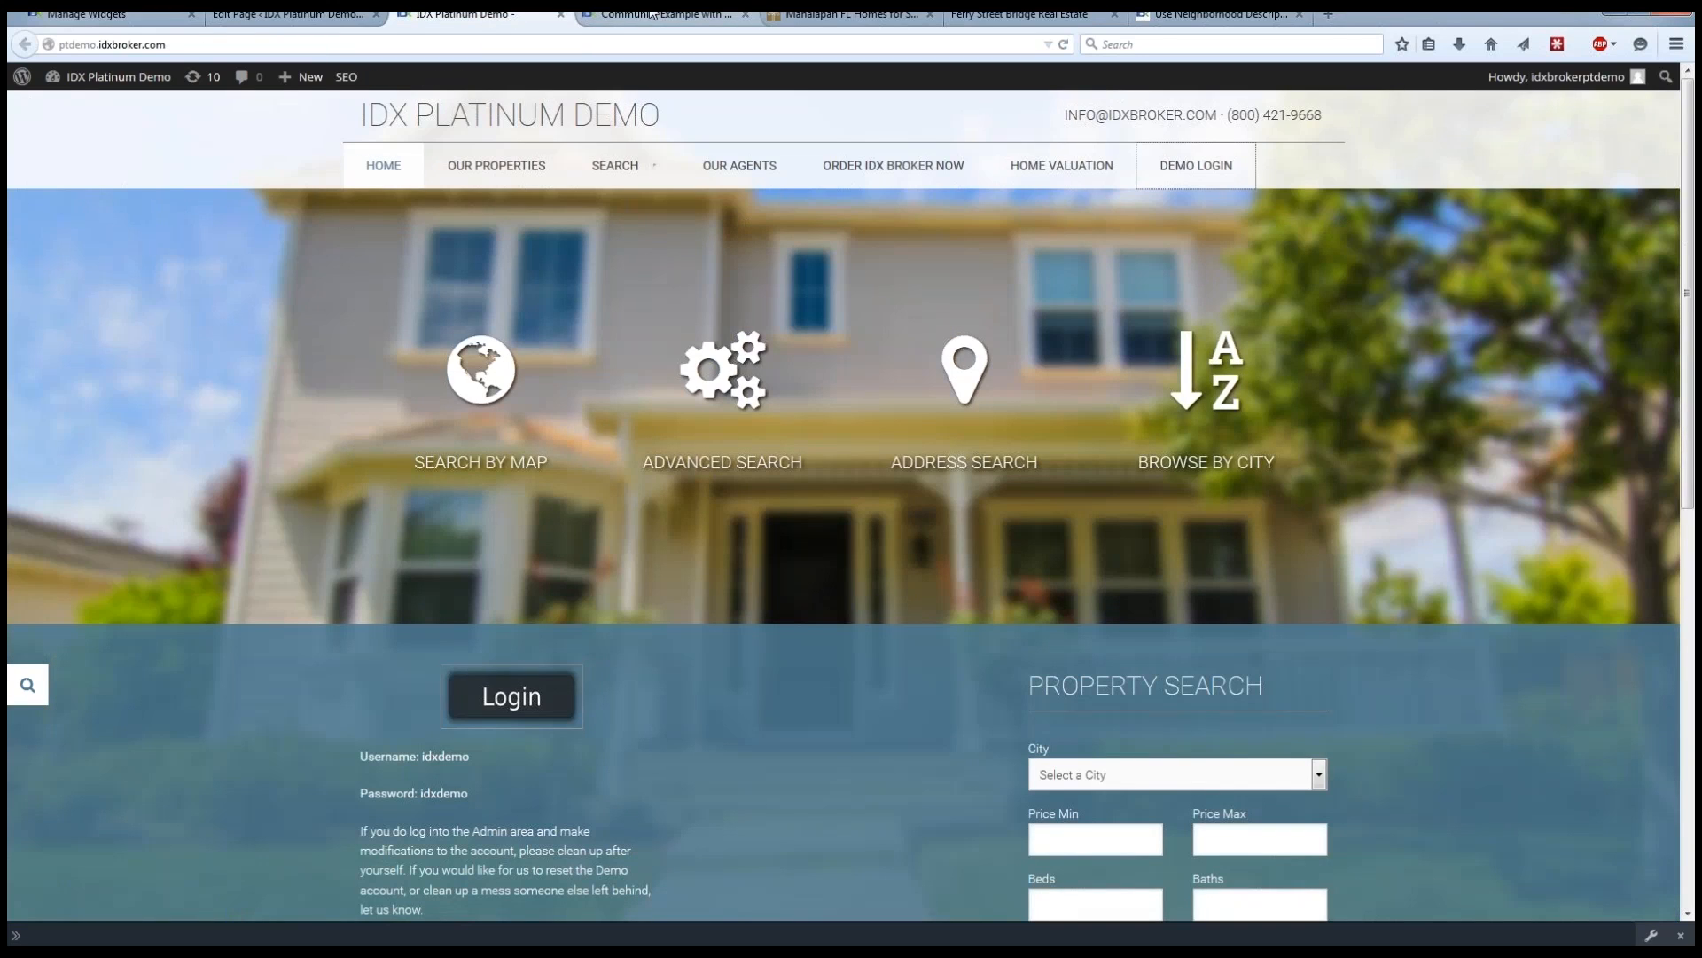
left_click(335, 16)
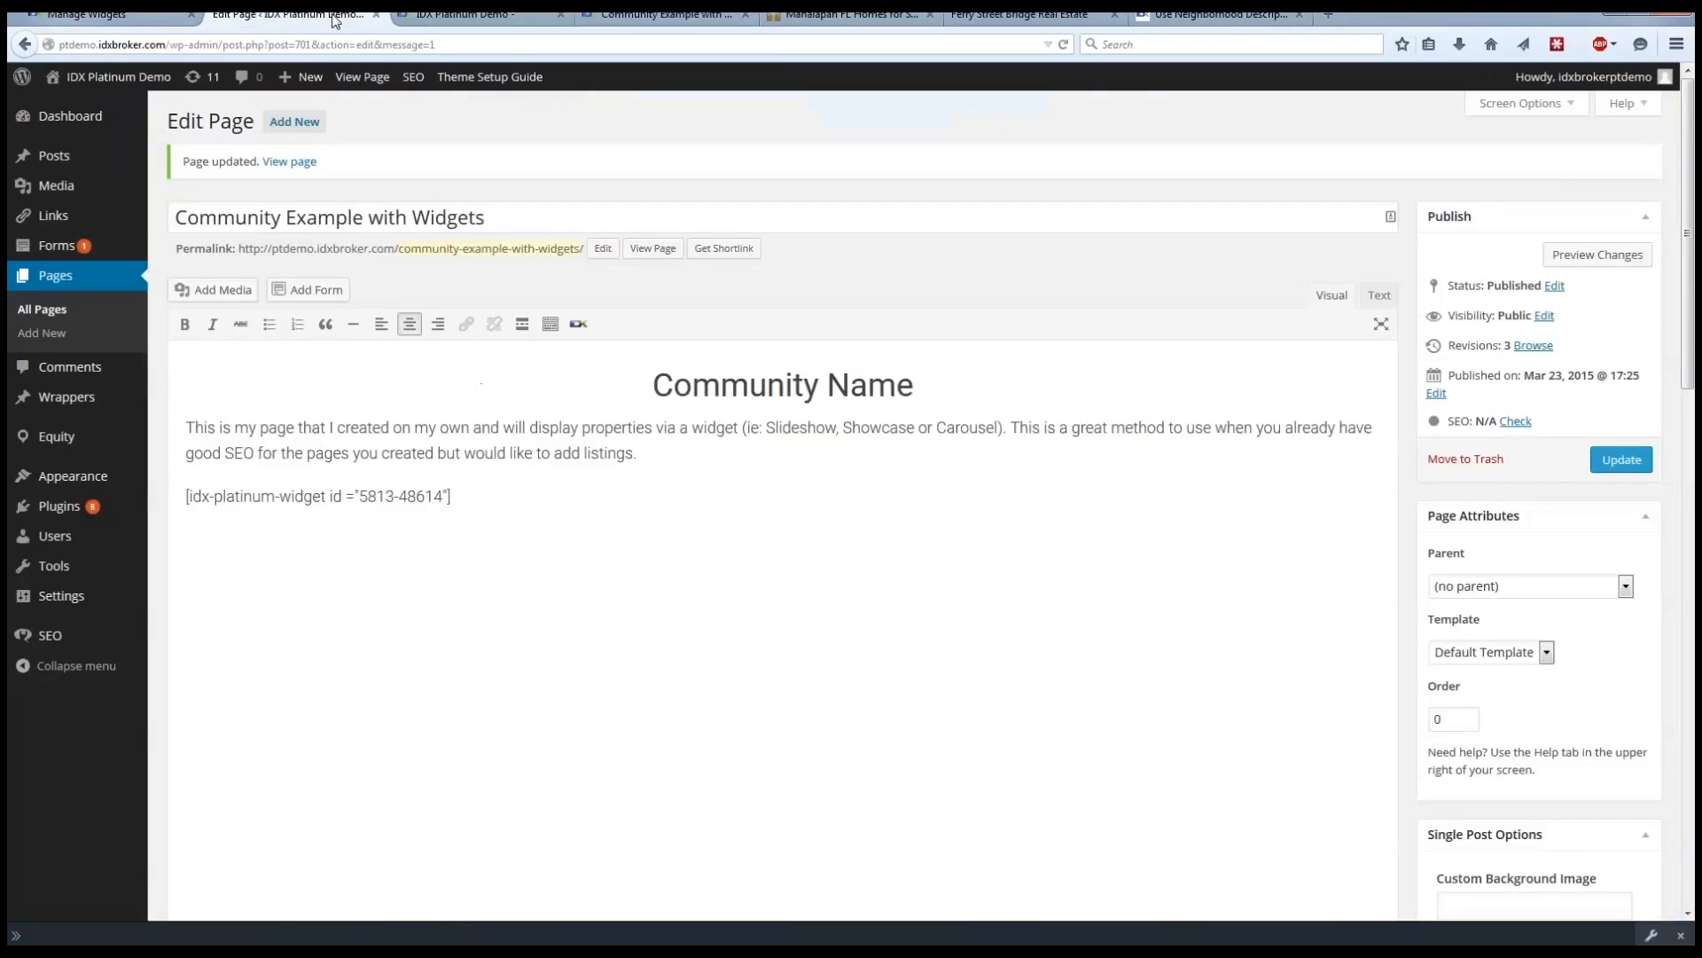
left_click(376, 16)
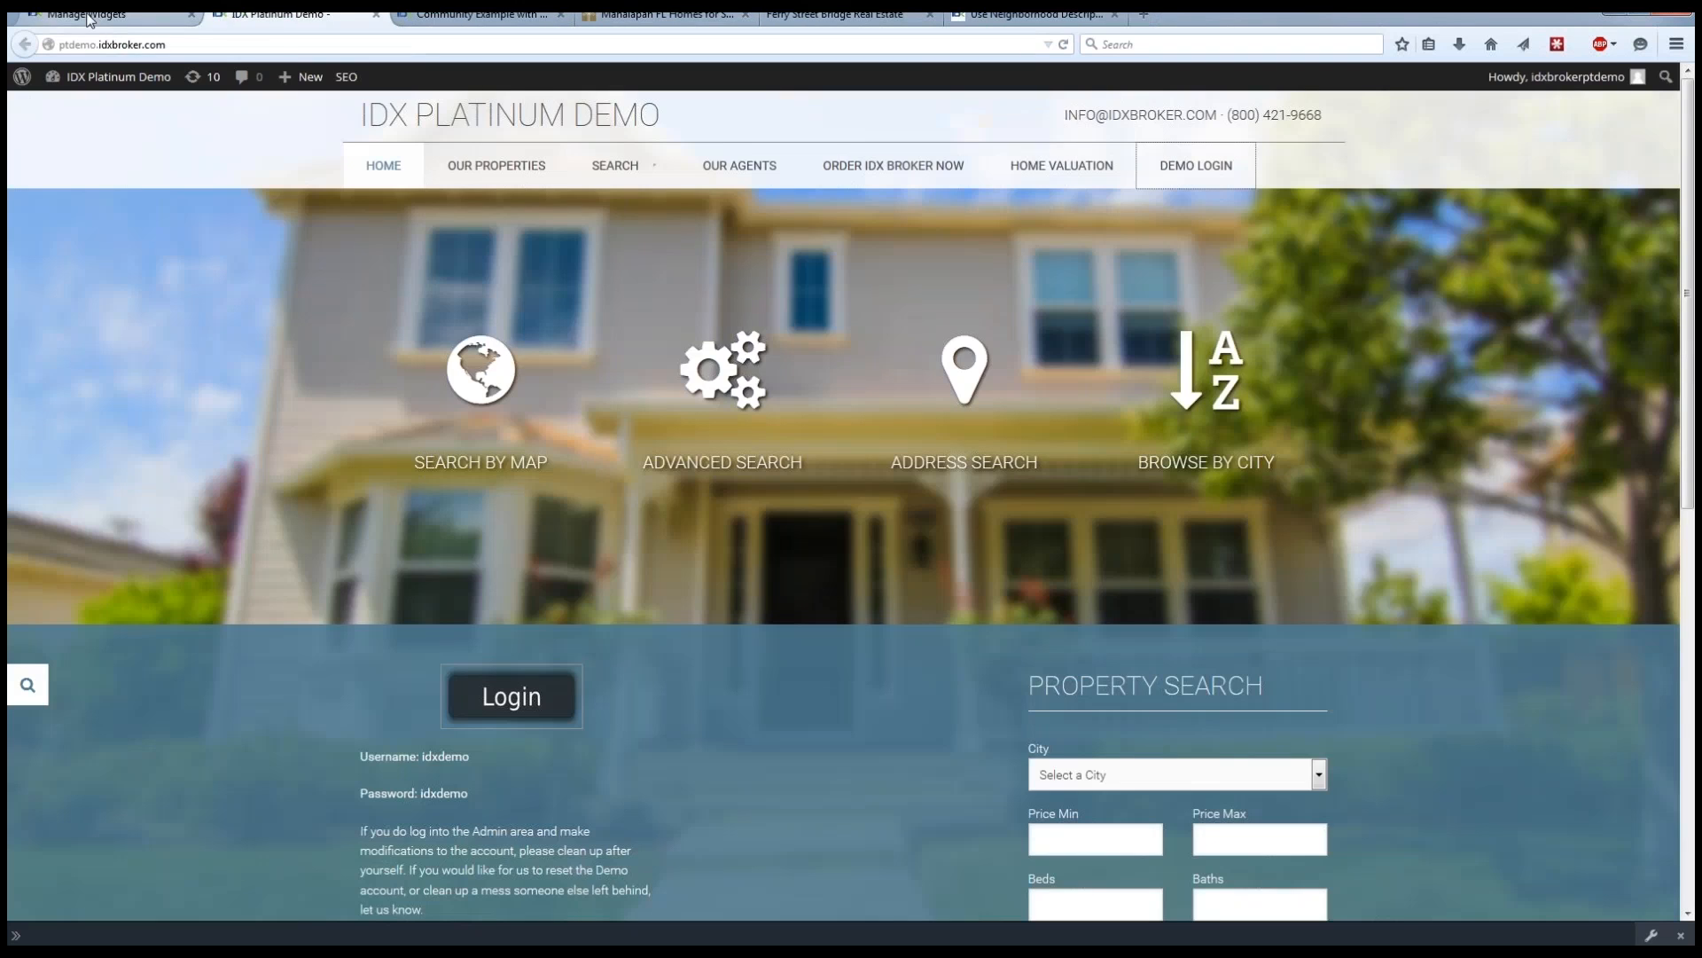
left_click(88, 16)
left_click(485, 105)
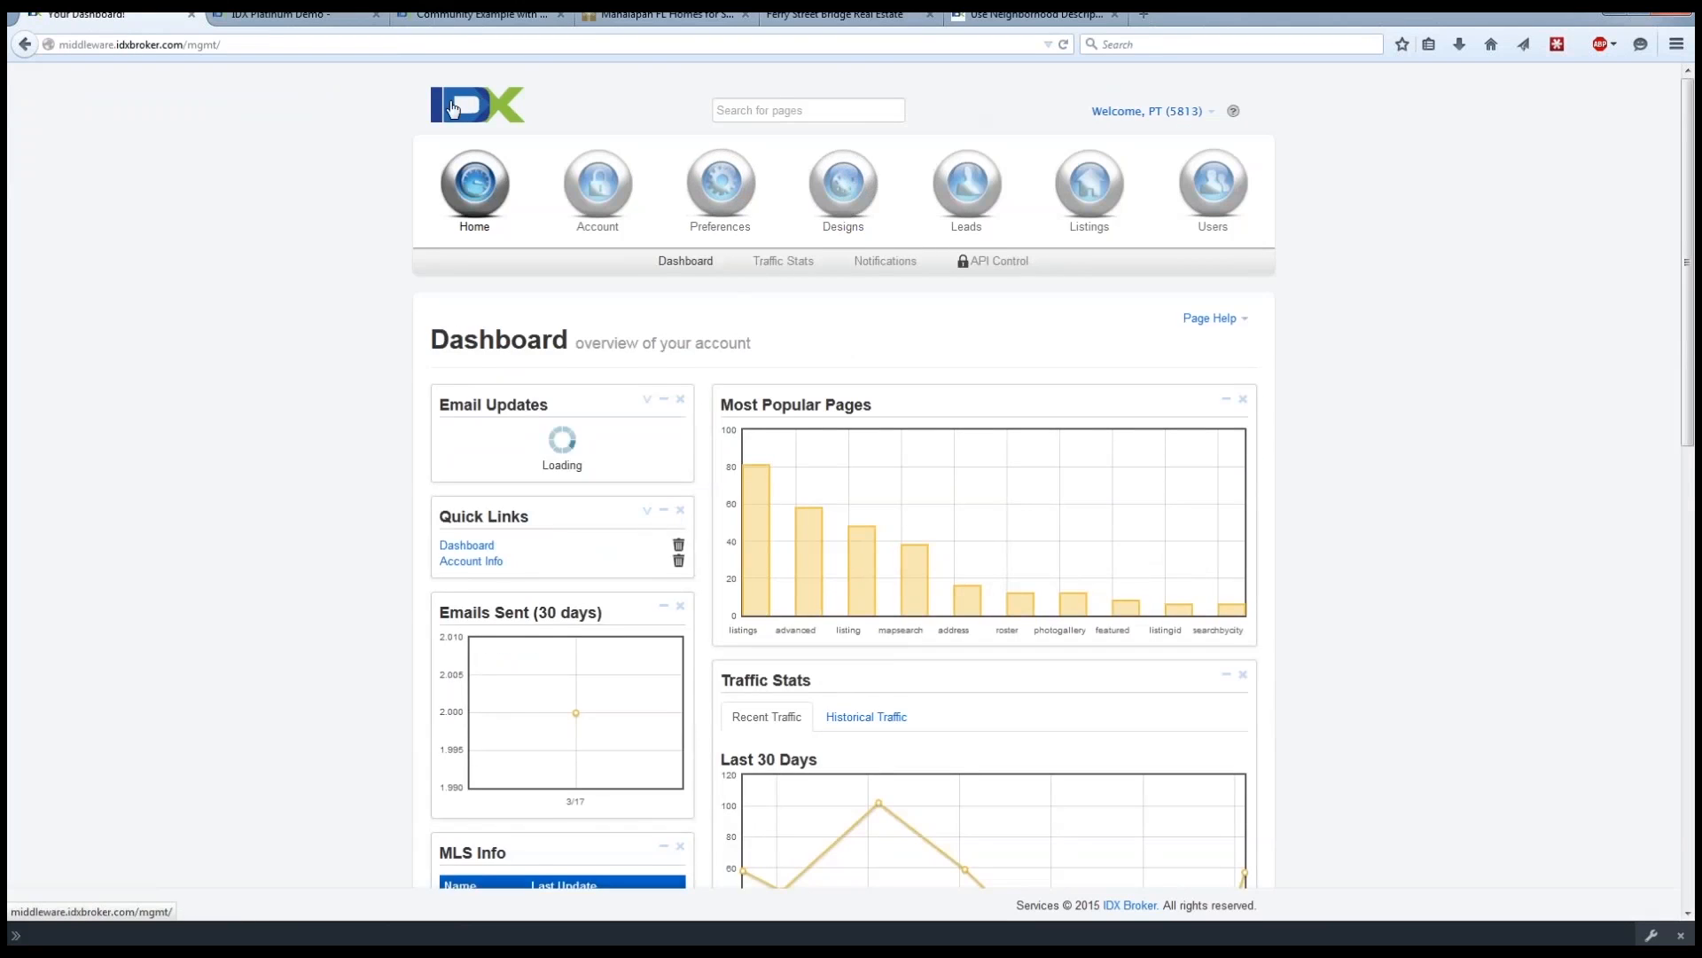
Start a new saved link with the polygon Standard Results search page and proceed to its criteria.
mouse_move(730, 201)
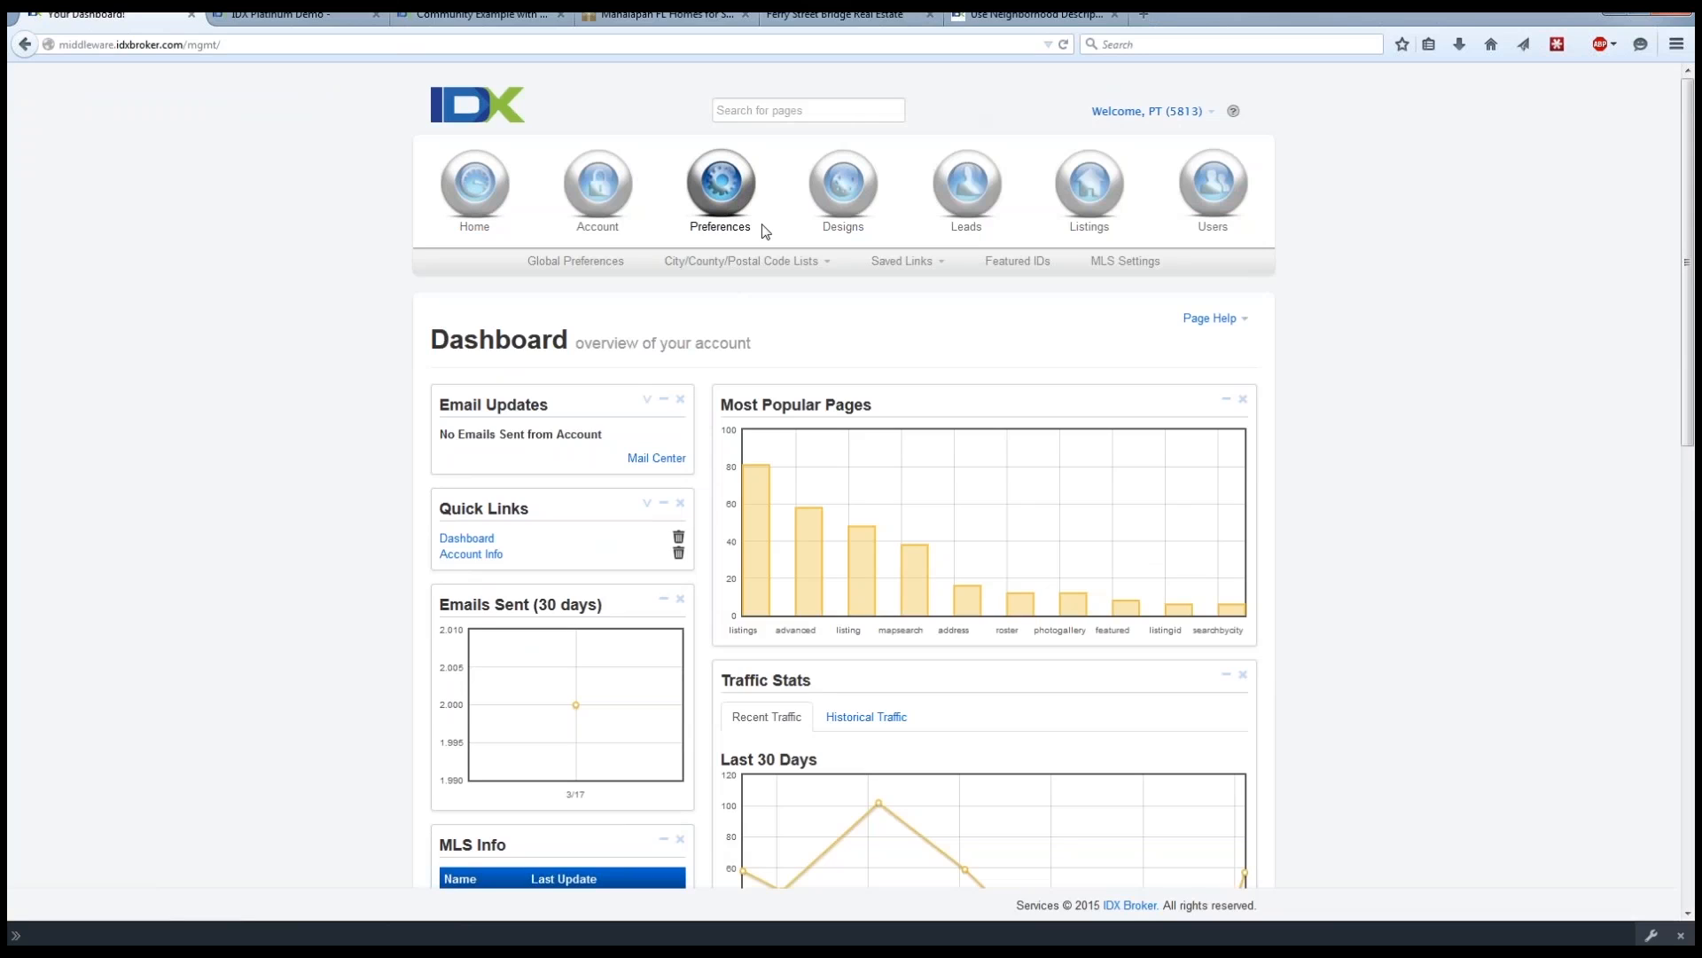
left_click(941, 268)
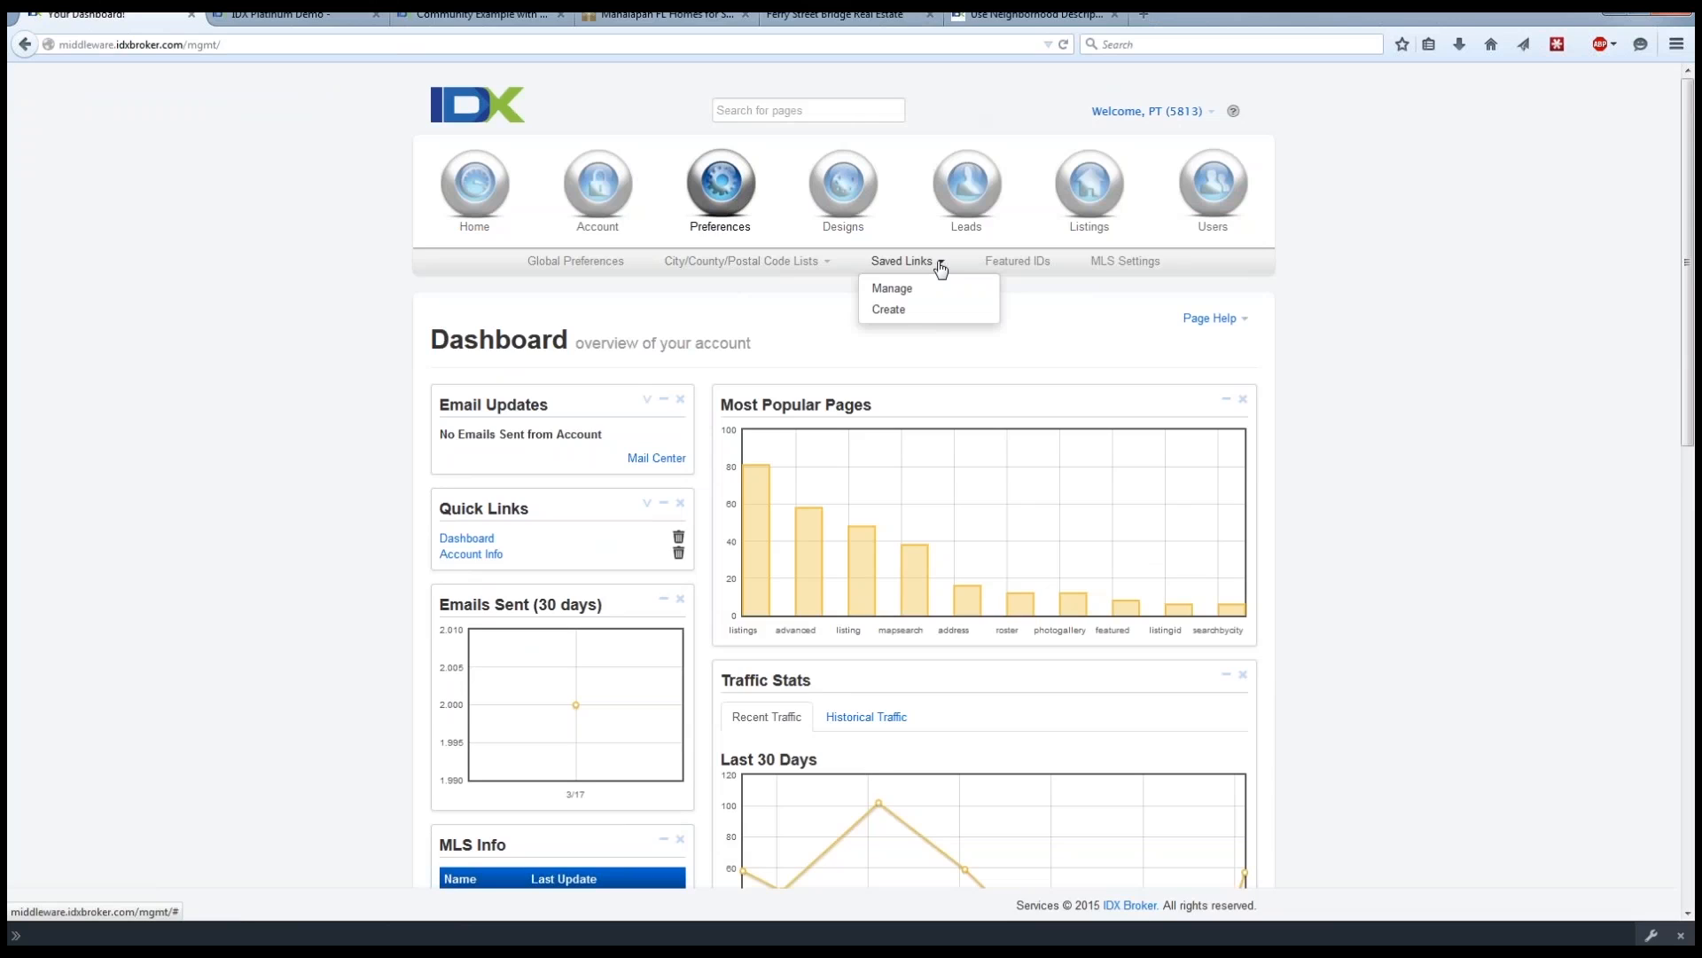
left_click(895, 310)
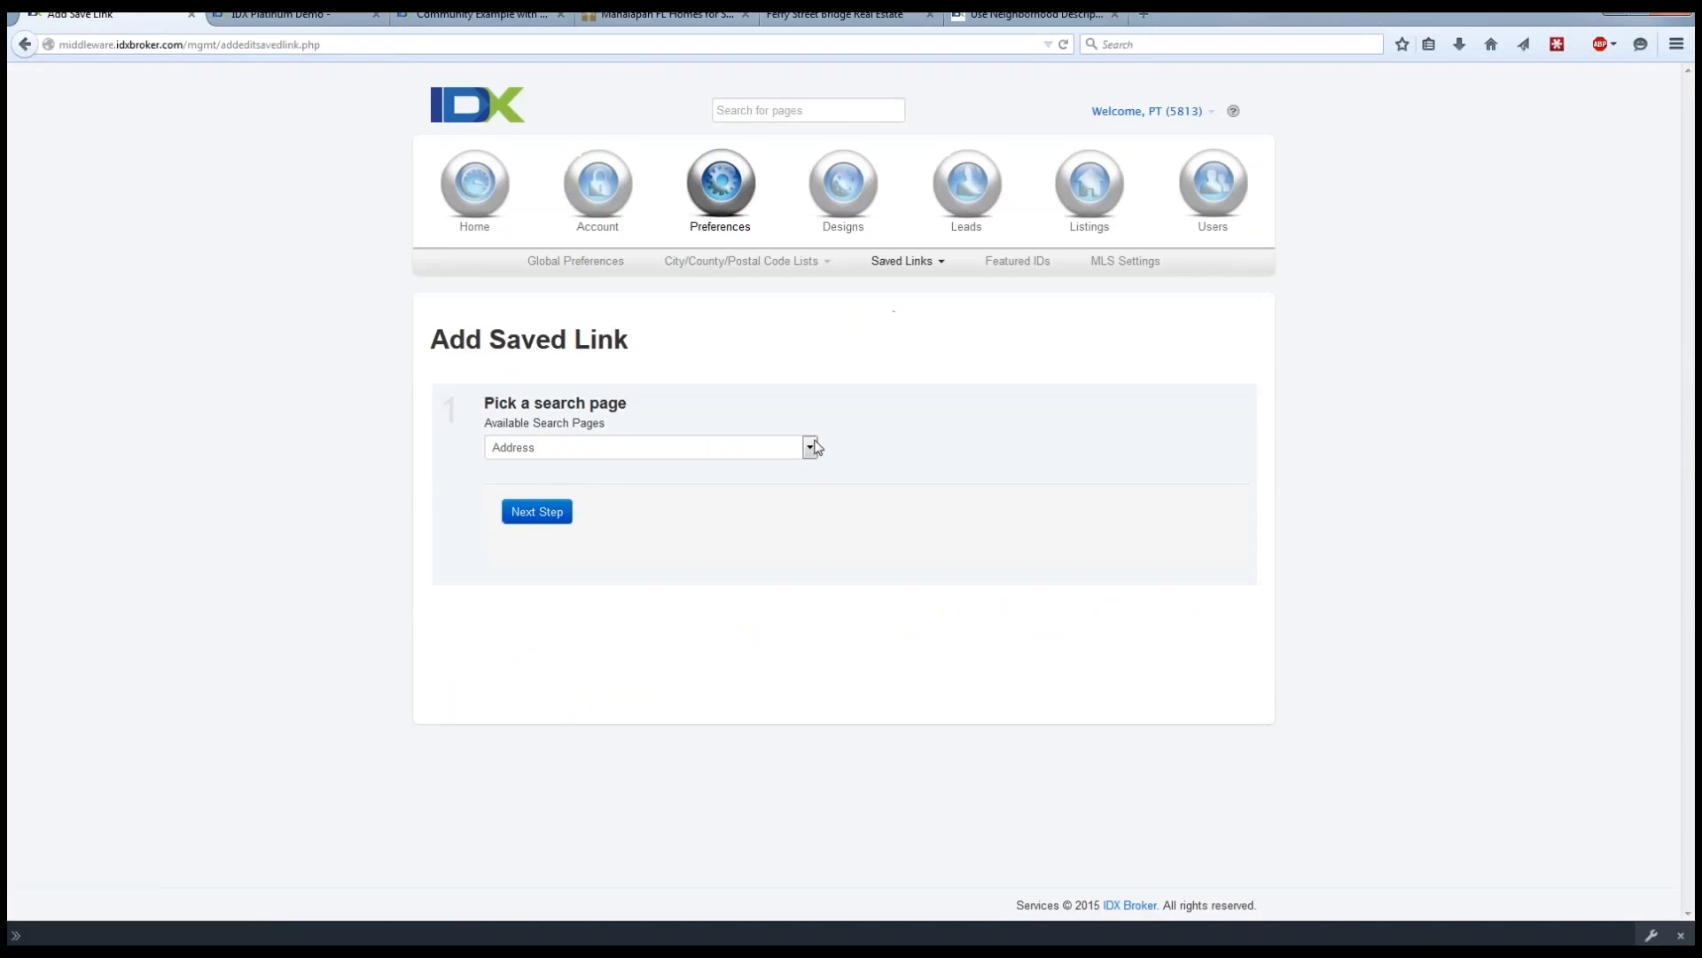
left_click(811, 452)
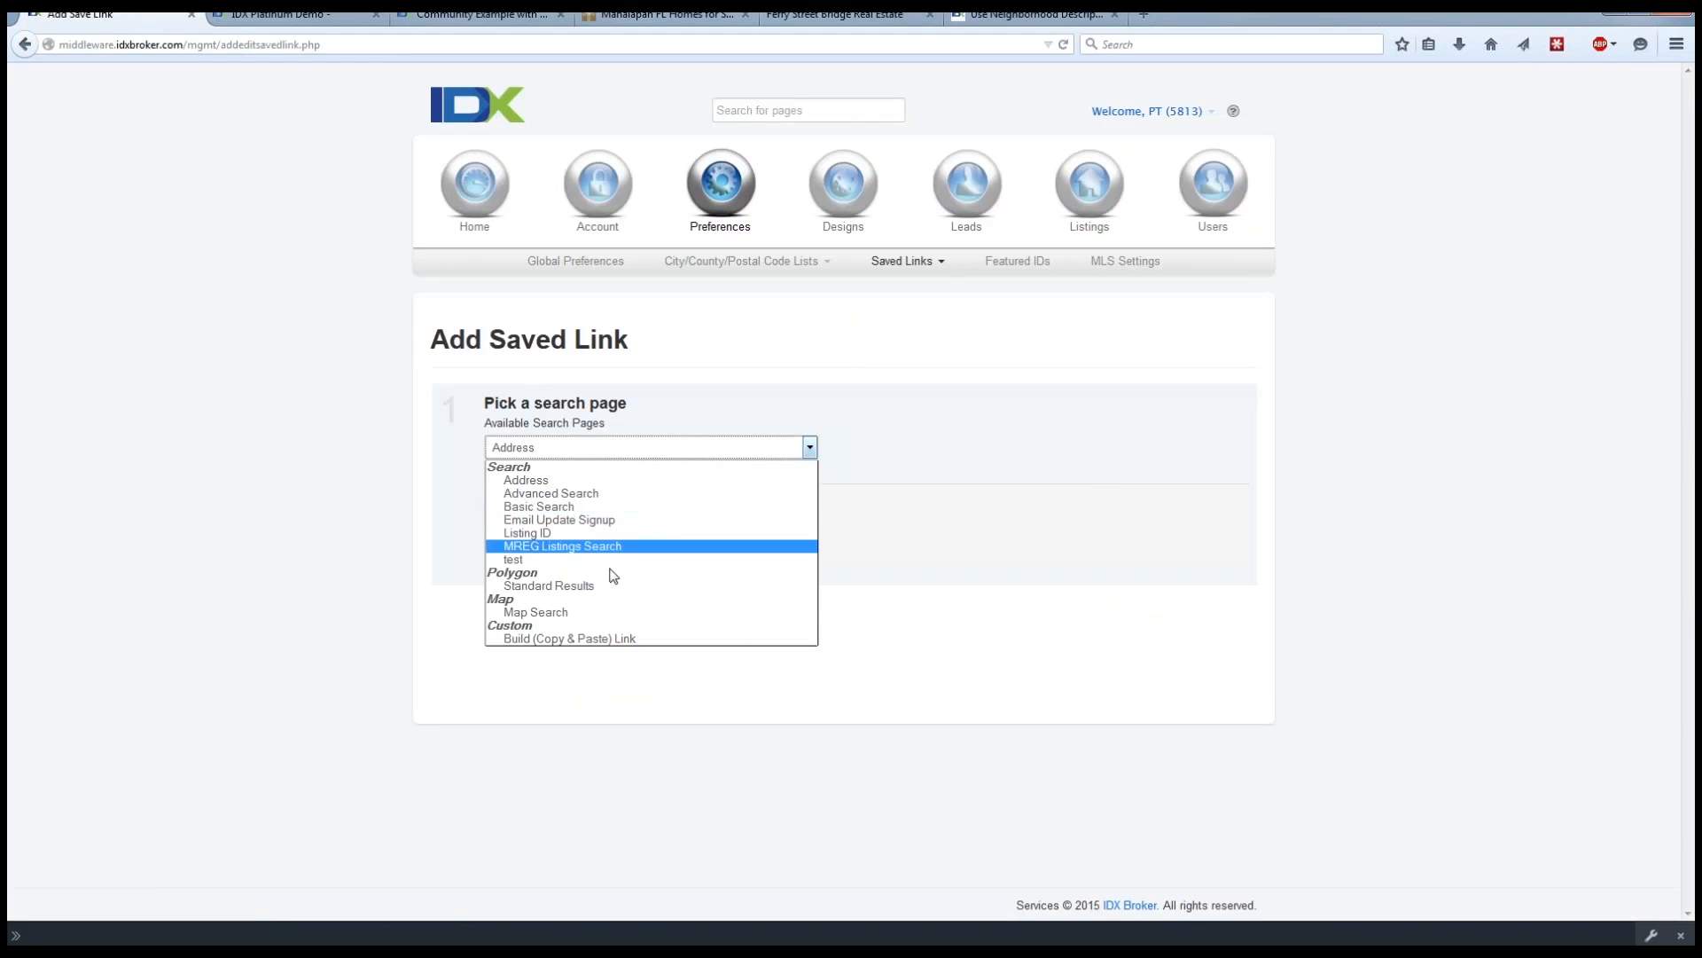
left_click(567, 593)
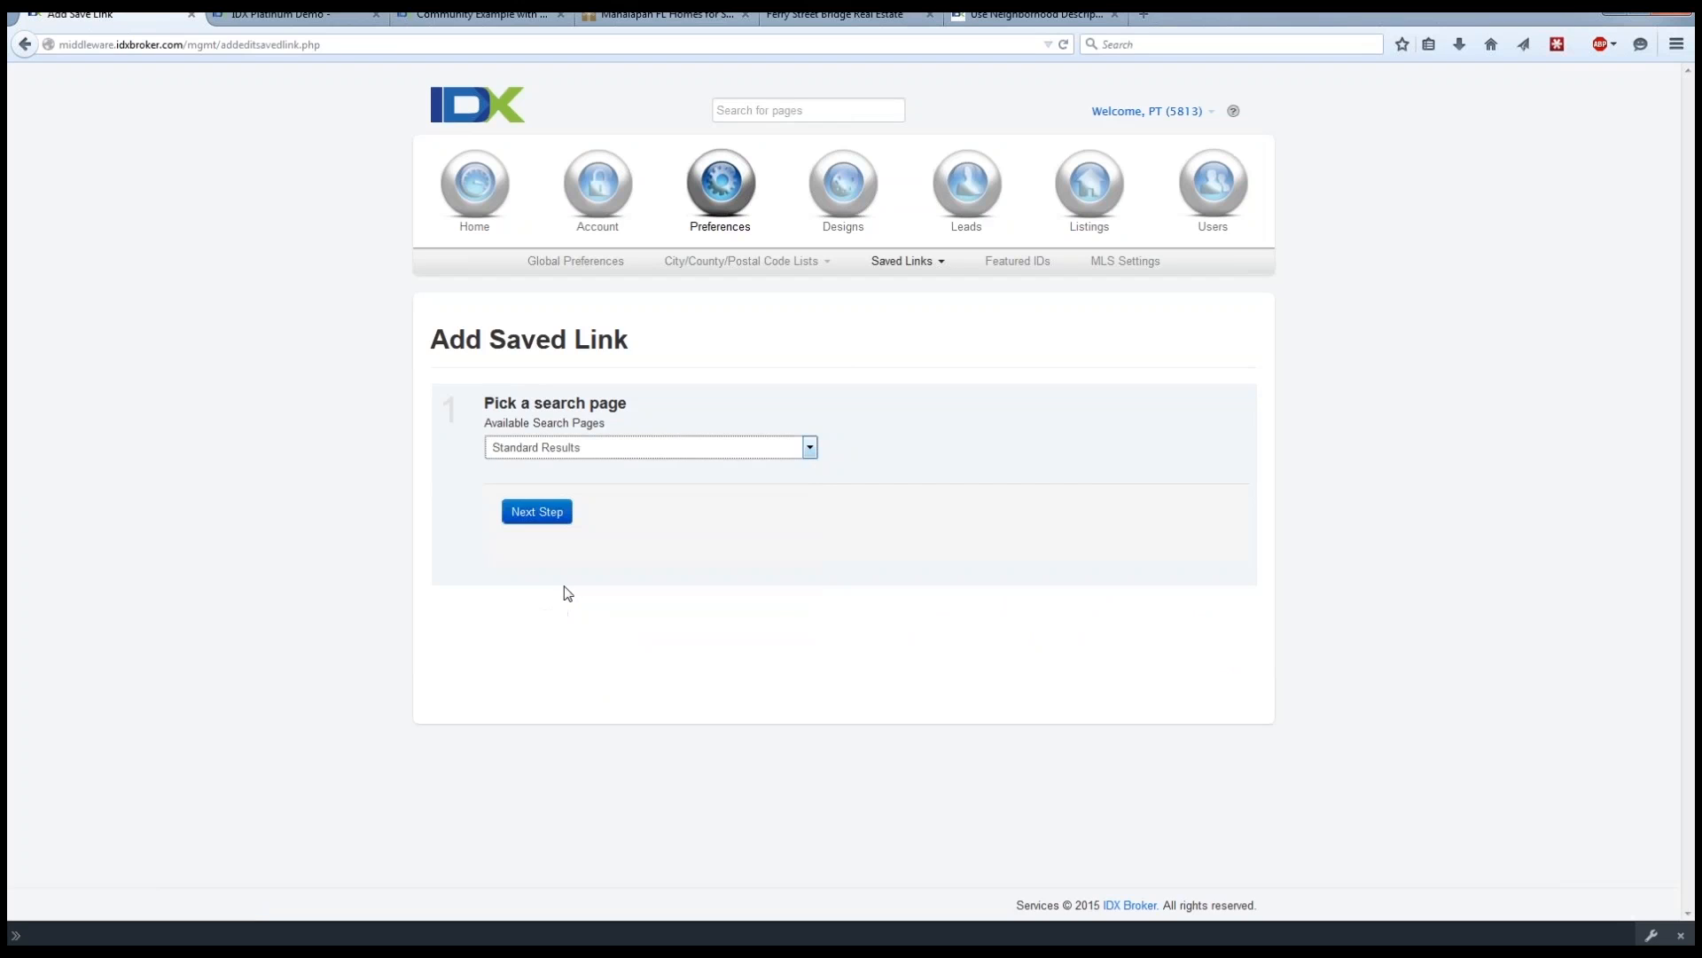
left_click(538, 514)
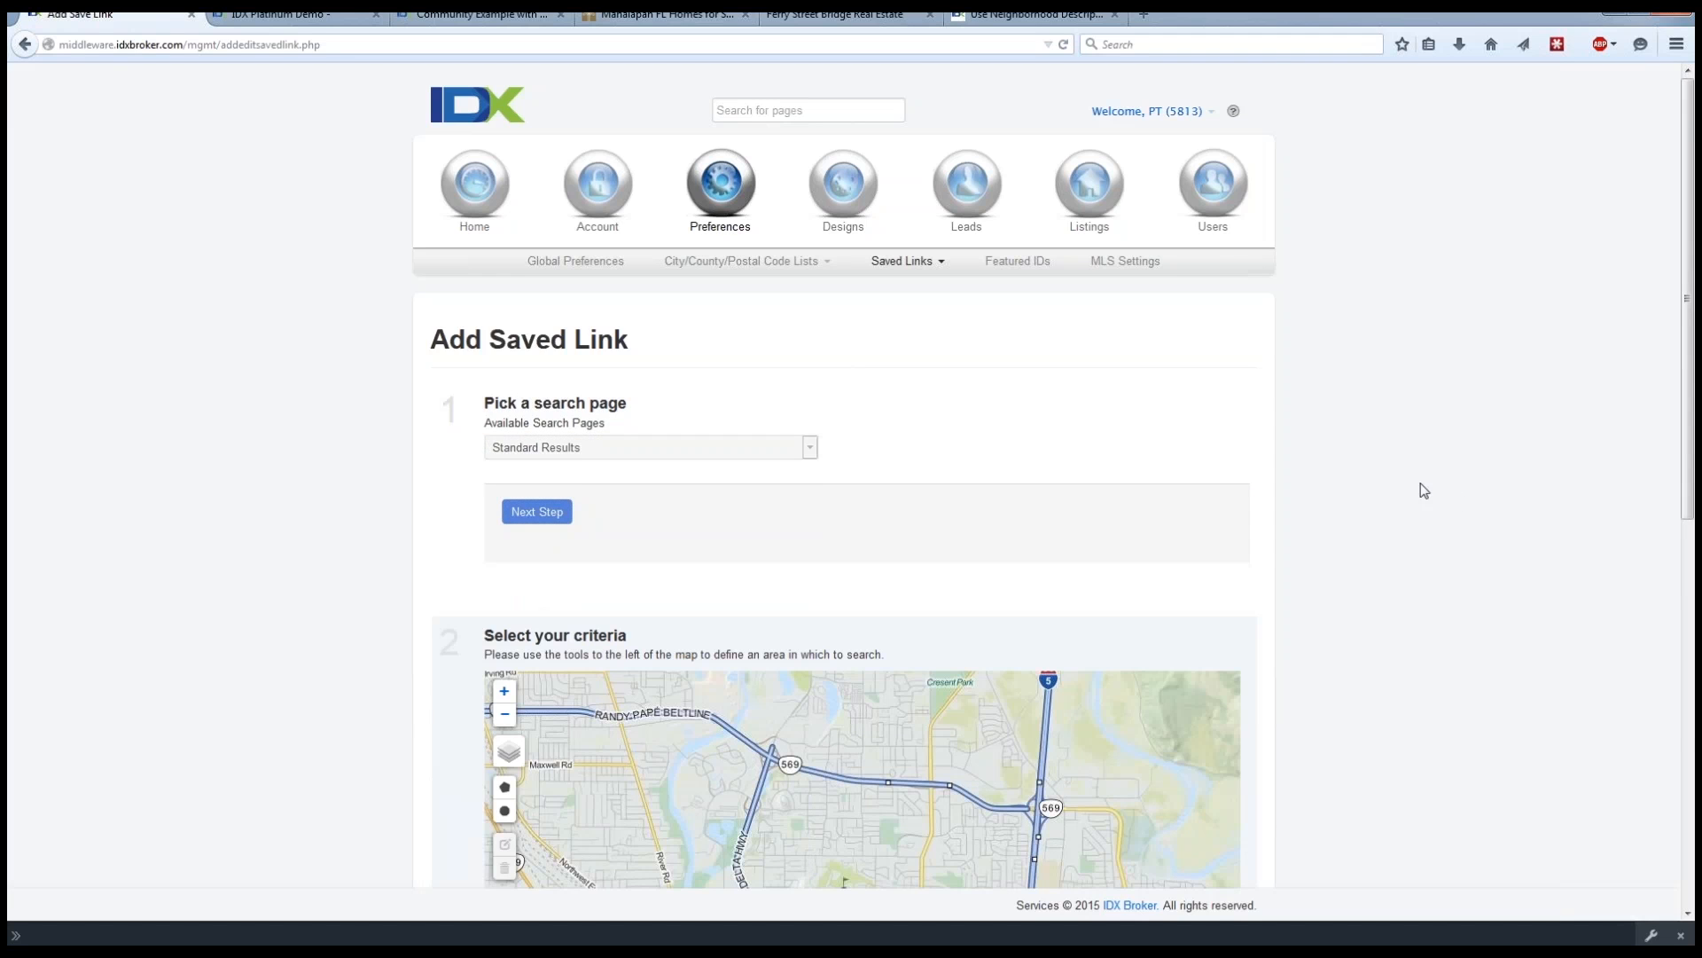
Bring the search criteria map from Eugene, Oregon, to a close view of the Miami, Florida area.
scroll(1424, 490, "down", 5)
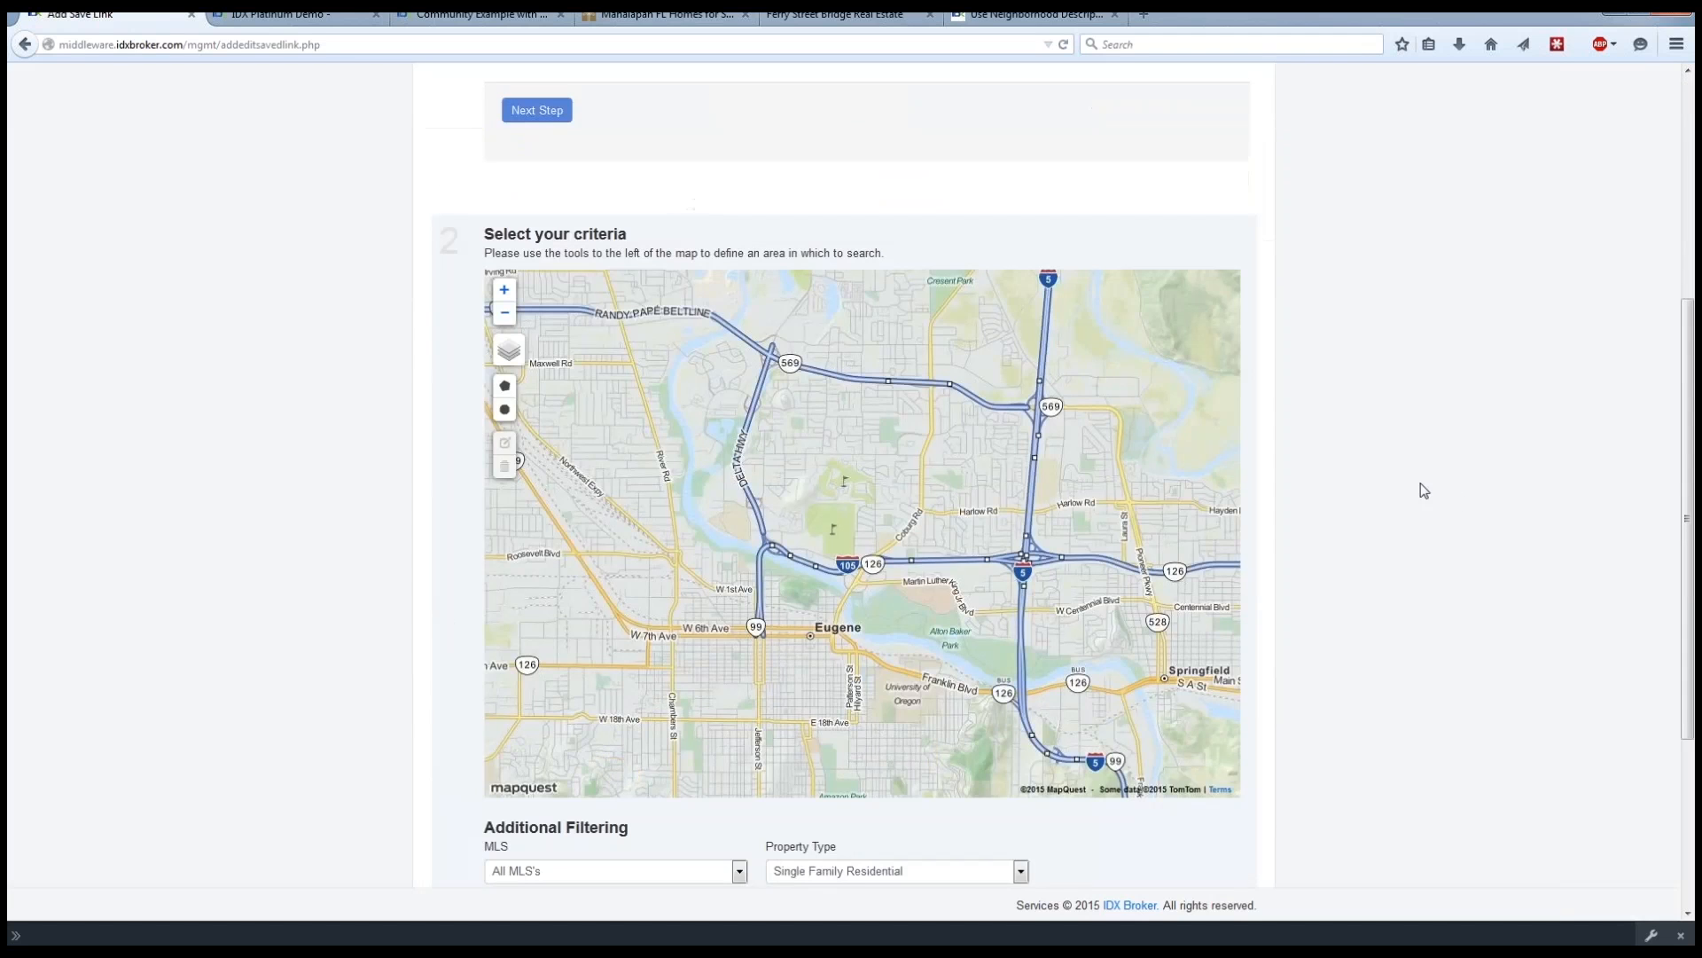
left_click(506, 318)
left_click(505, 319)
left_click(506, 319)
left_click(506, 319)
left_click(505, 318)
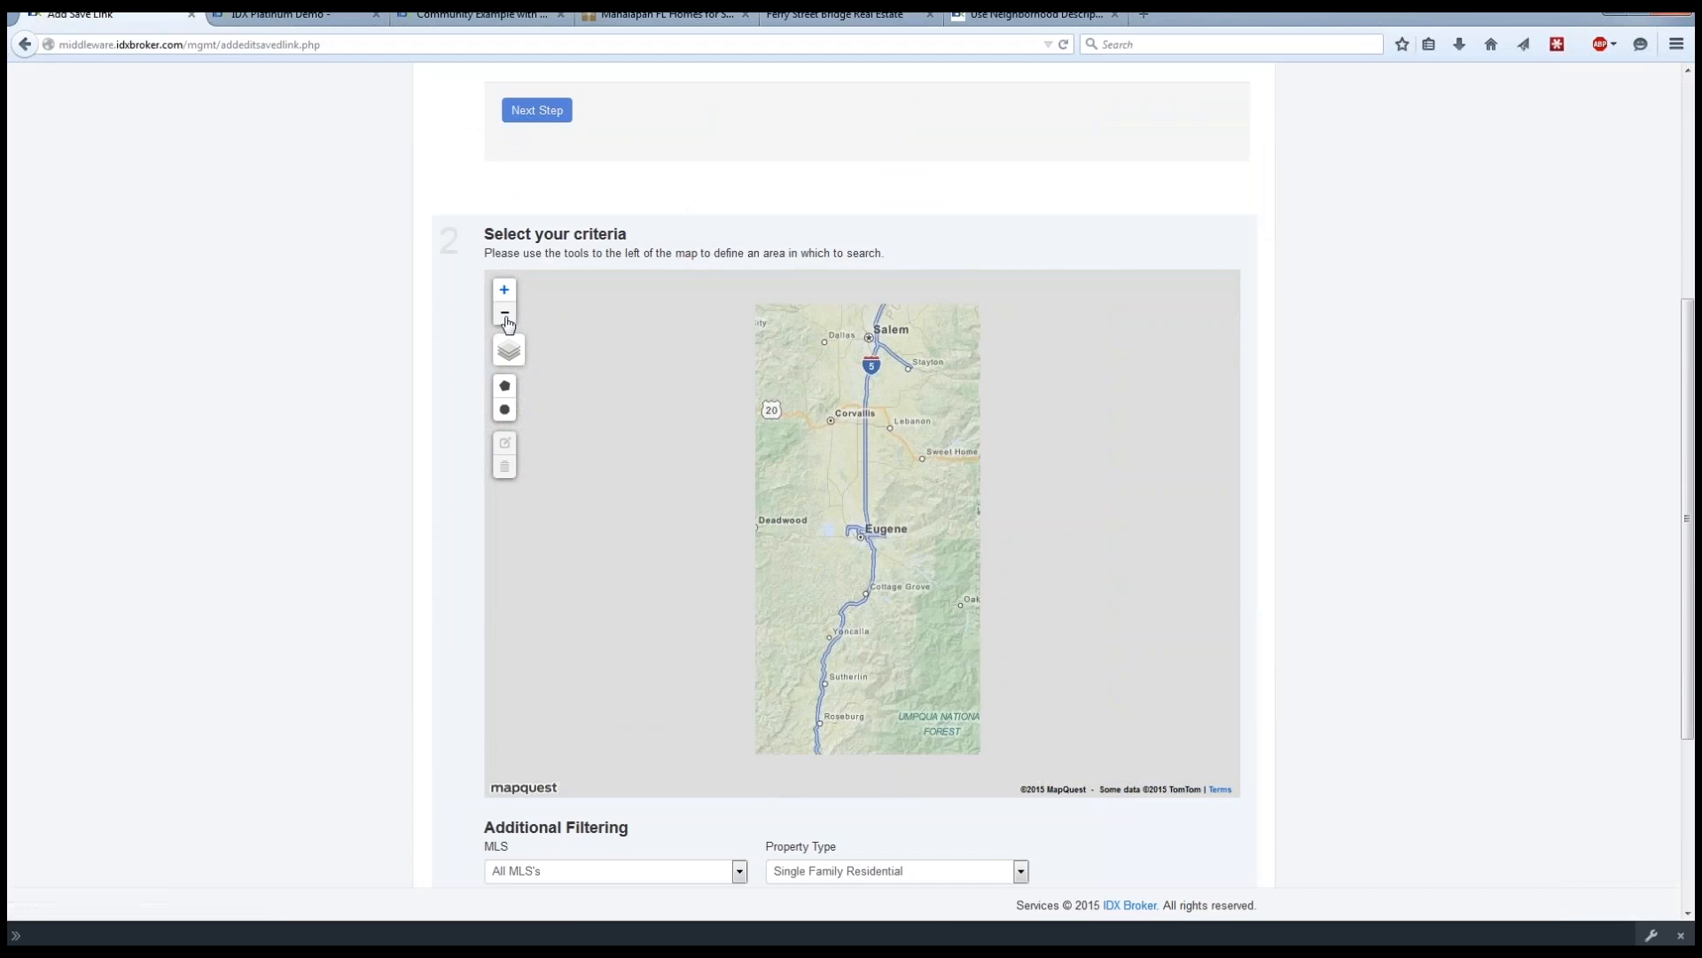
left_click(506, 314)
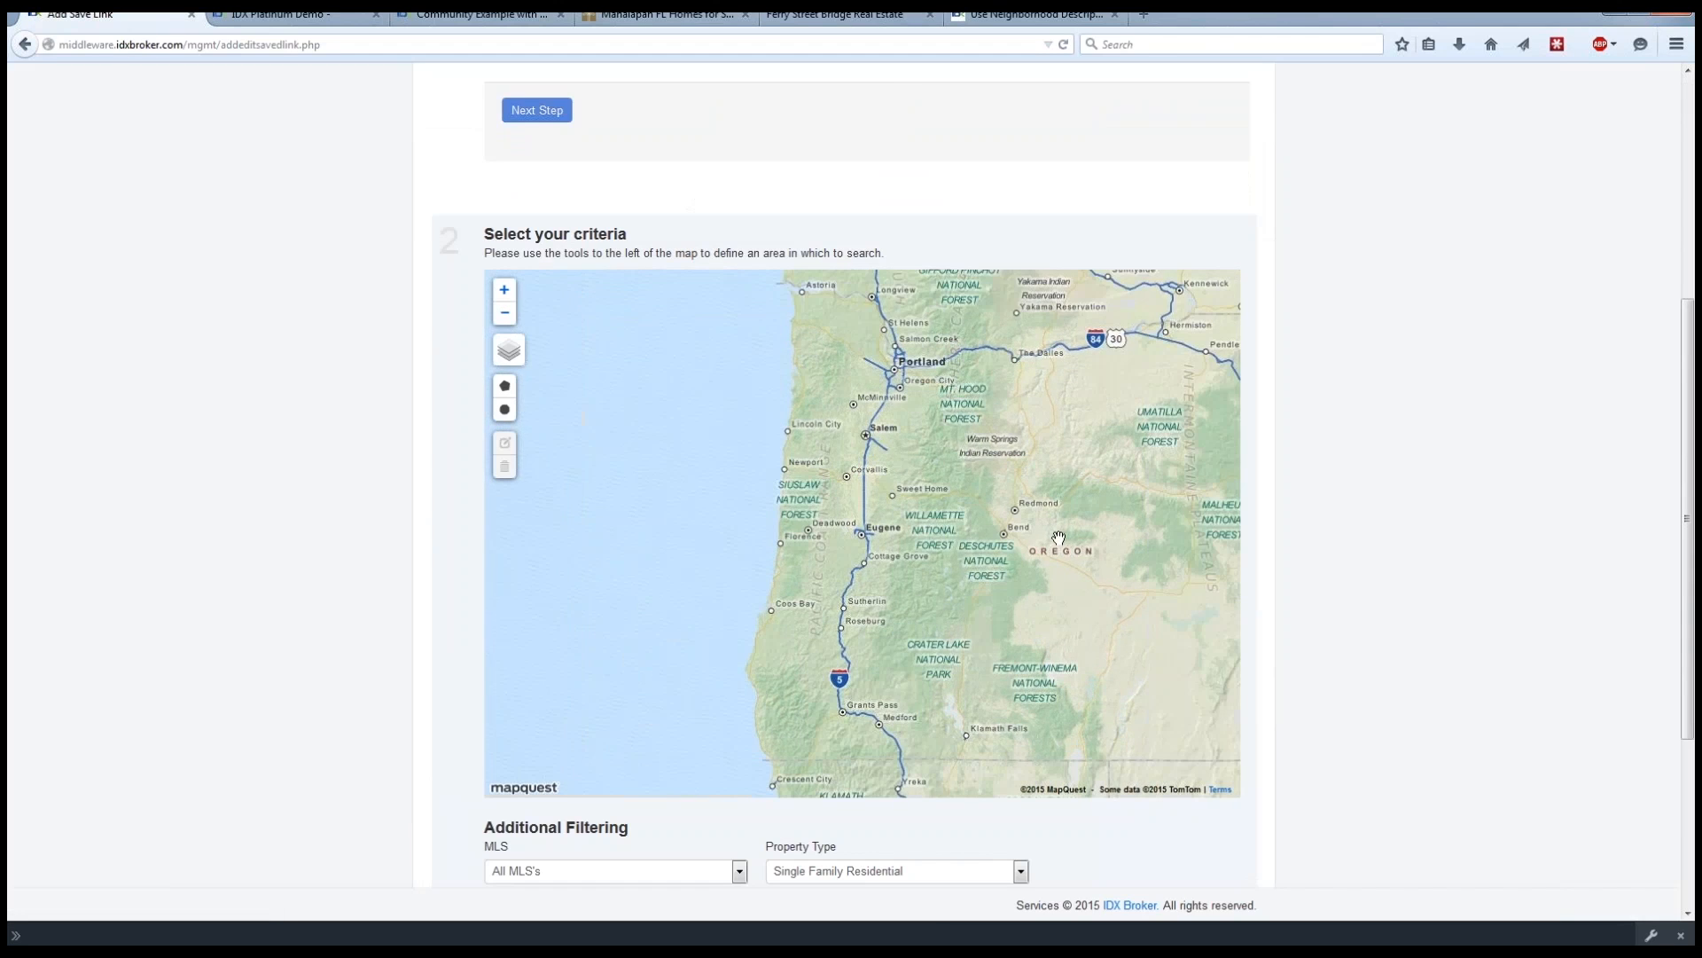
left_click_drag(1058, 538, 605, 367)
left_click(505, 317)
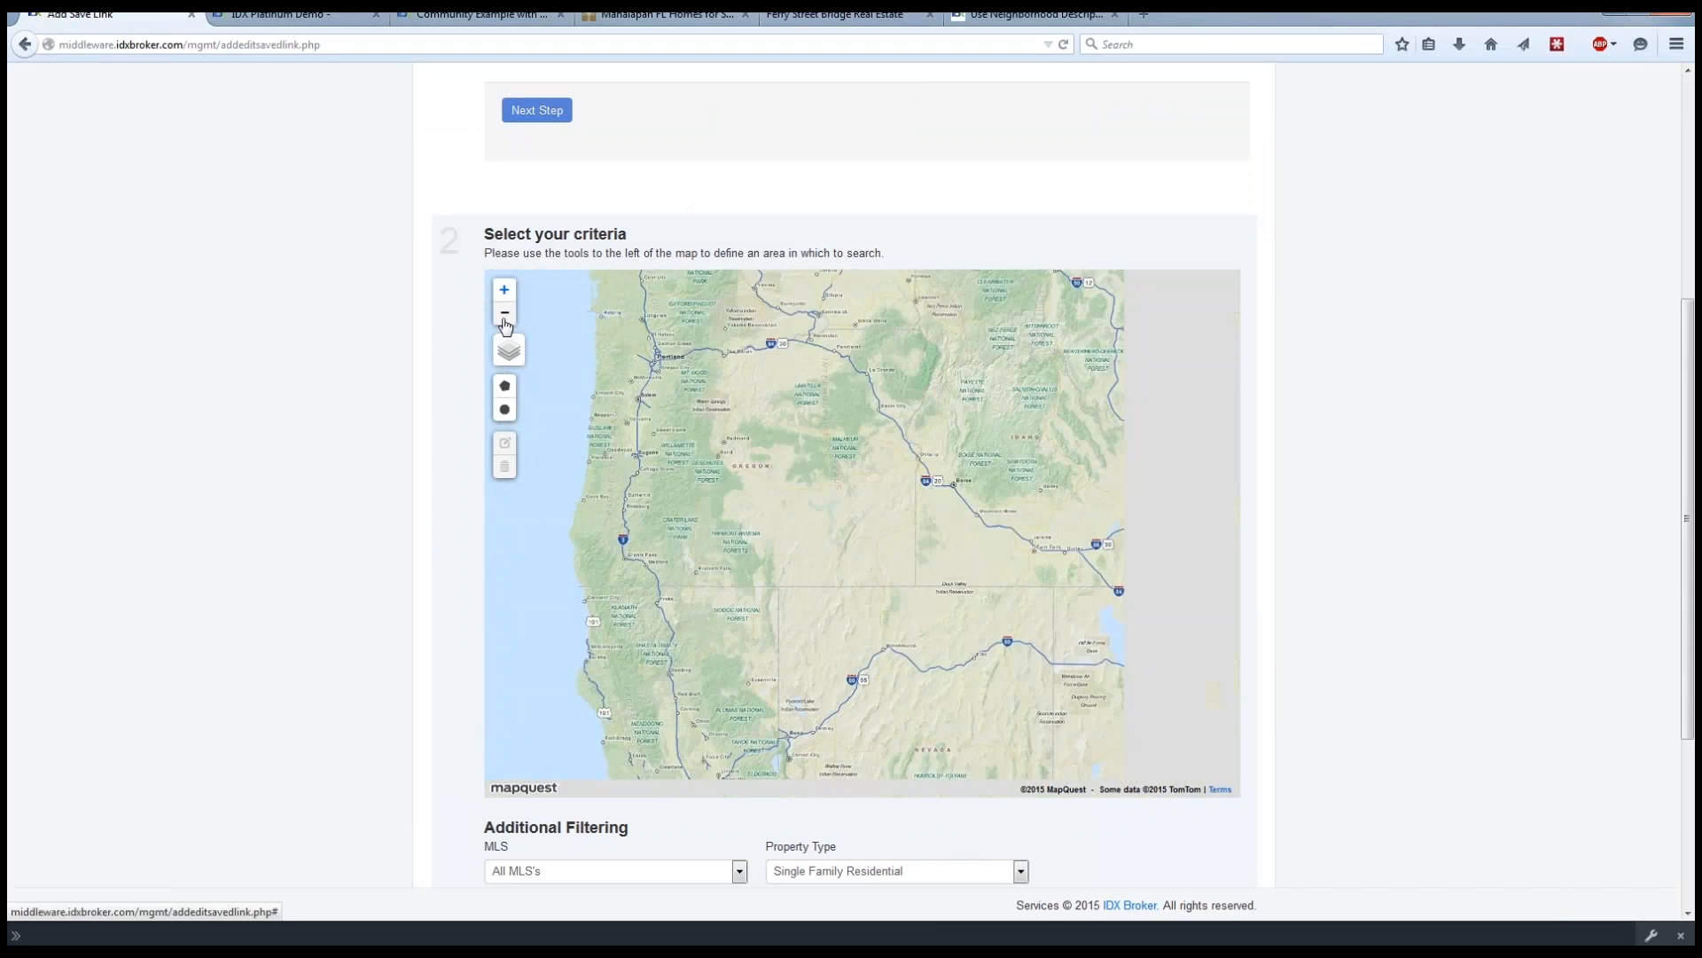
left_click_drag(862, 455, 677, 387)
left_click_drag(989, 586, 724, 420)
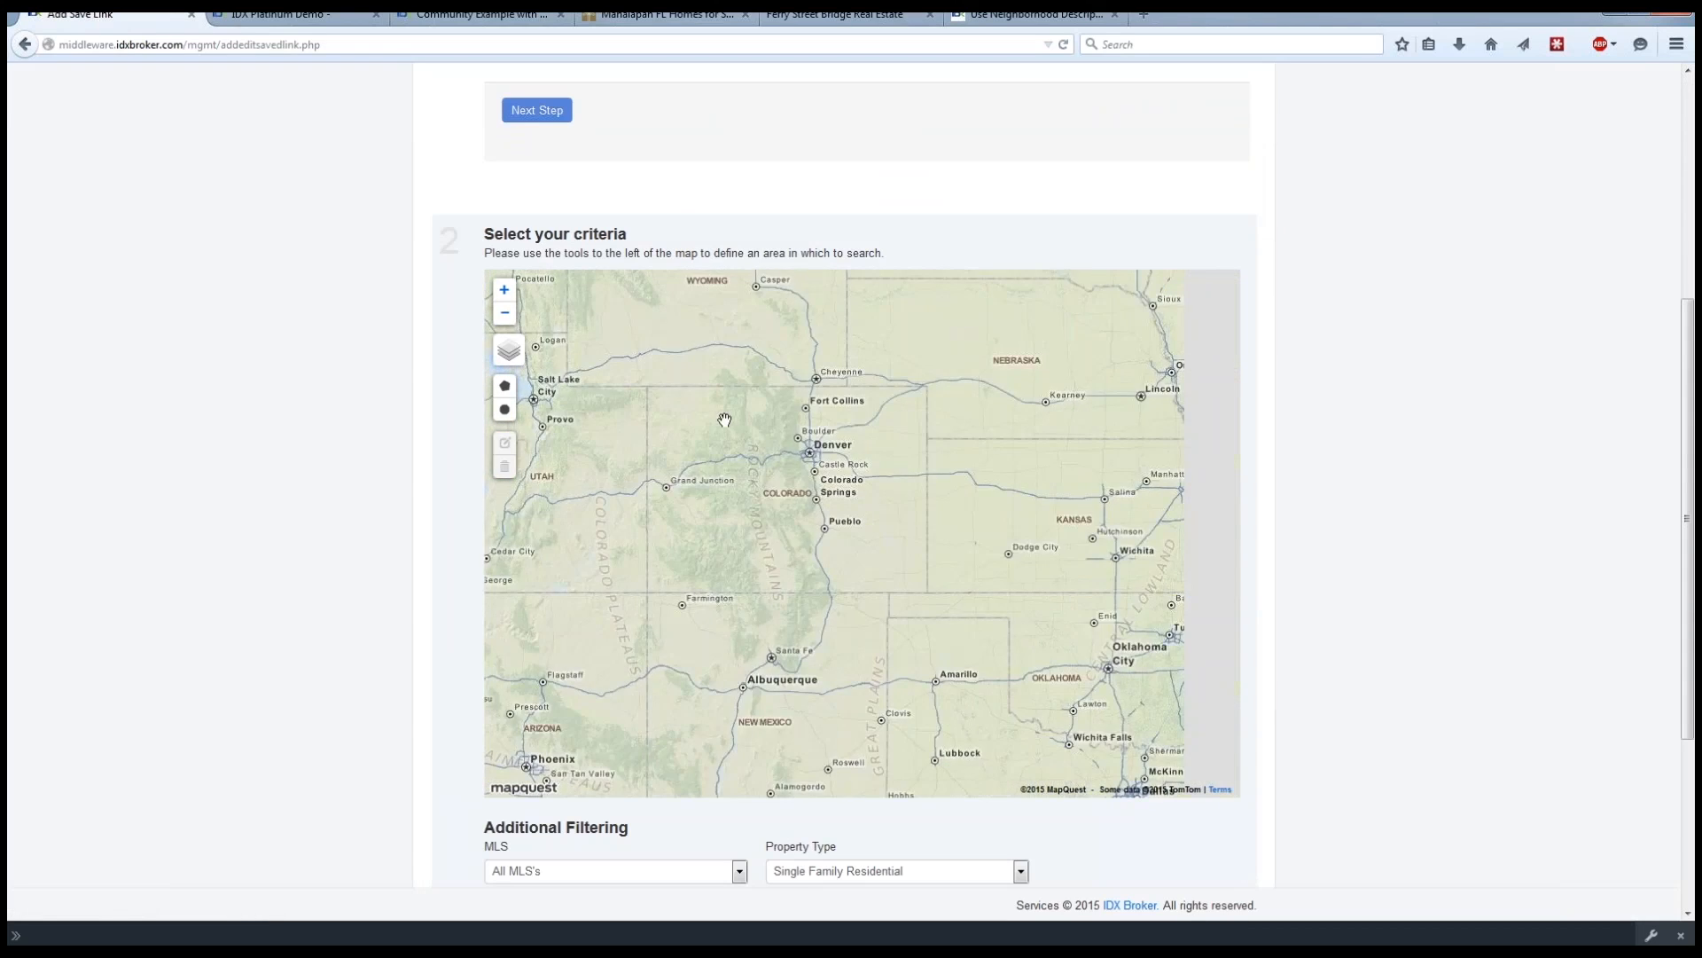
left_click_drag(1133, 635, 896, 498)
left_click_drag(1169, 635, 814, 518)
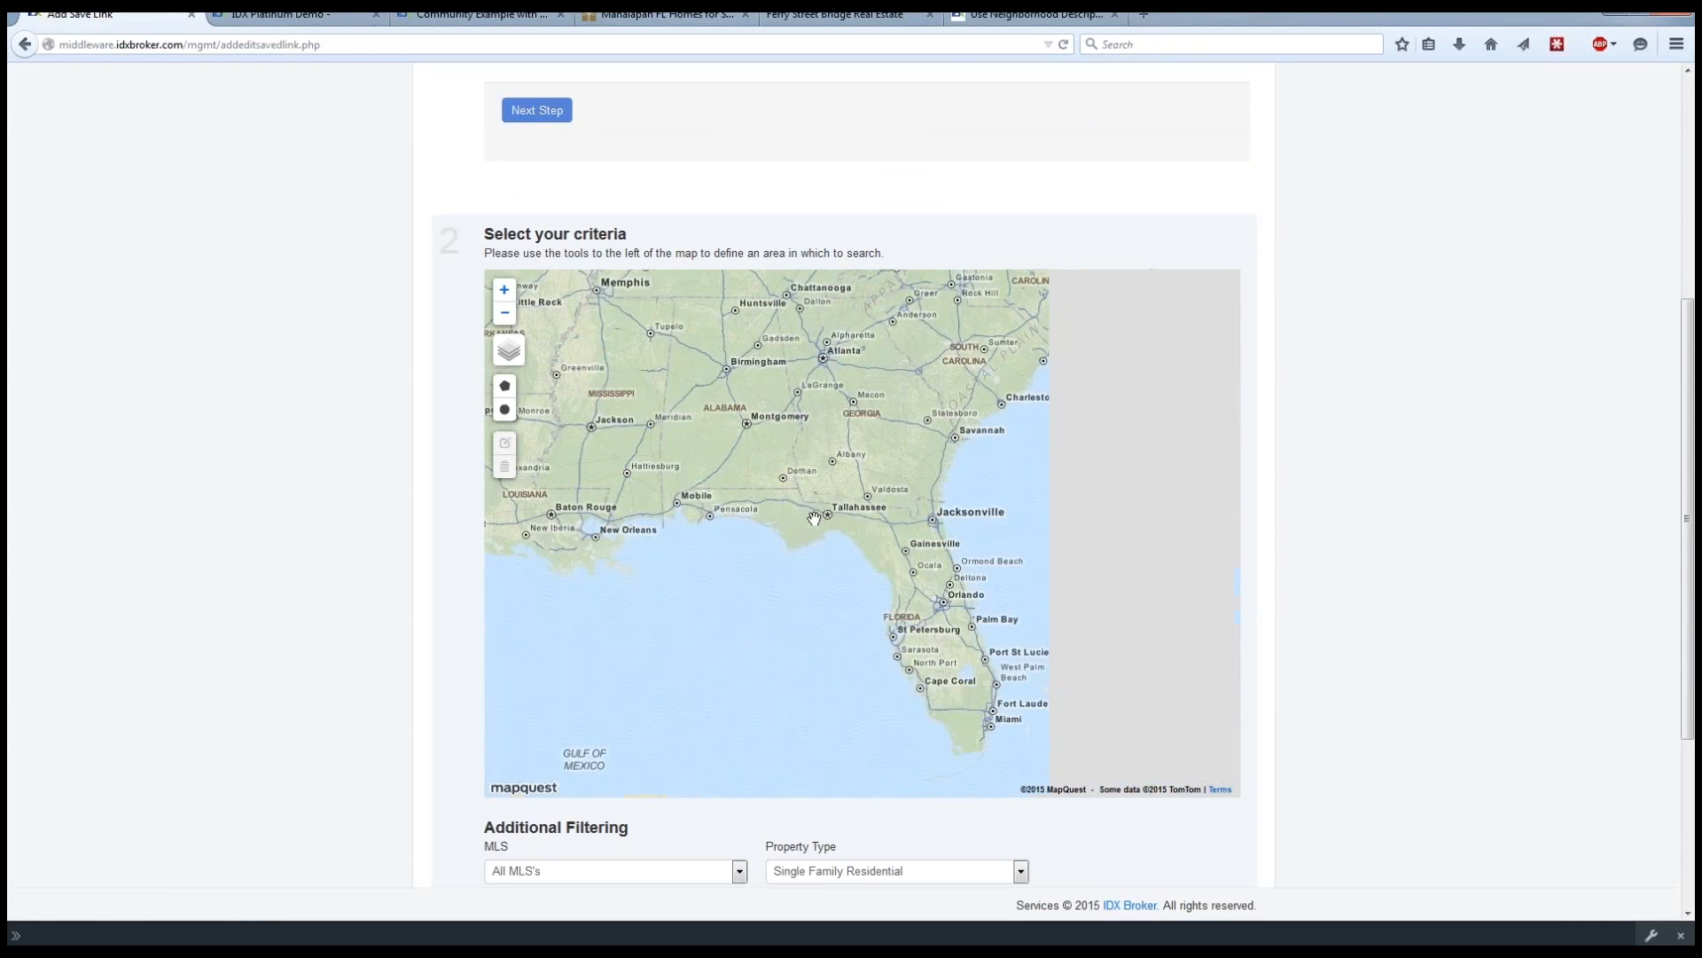
left_click_drag(1031, 739, 952, 638)
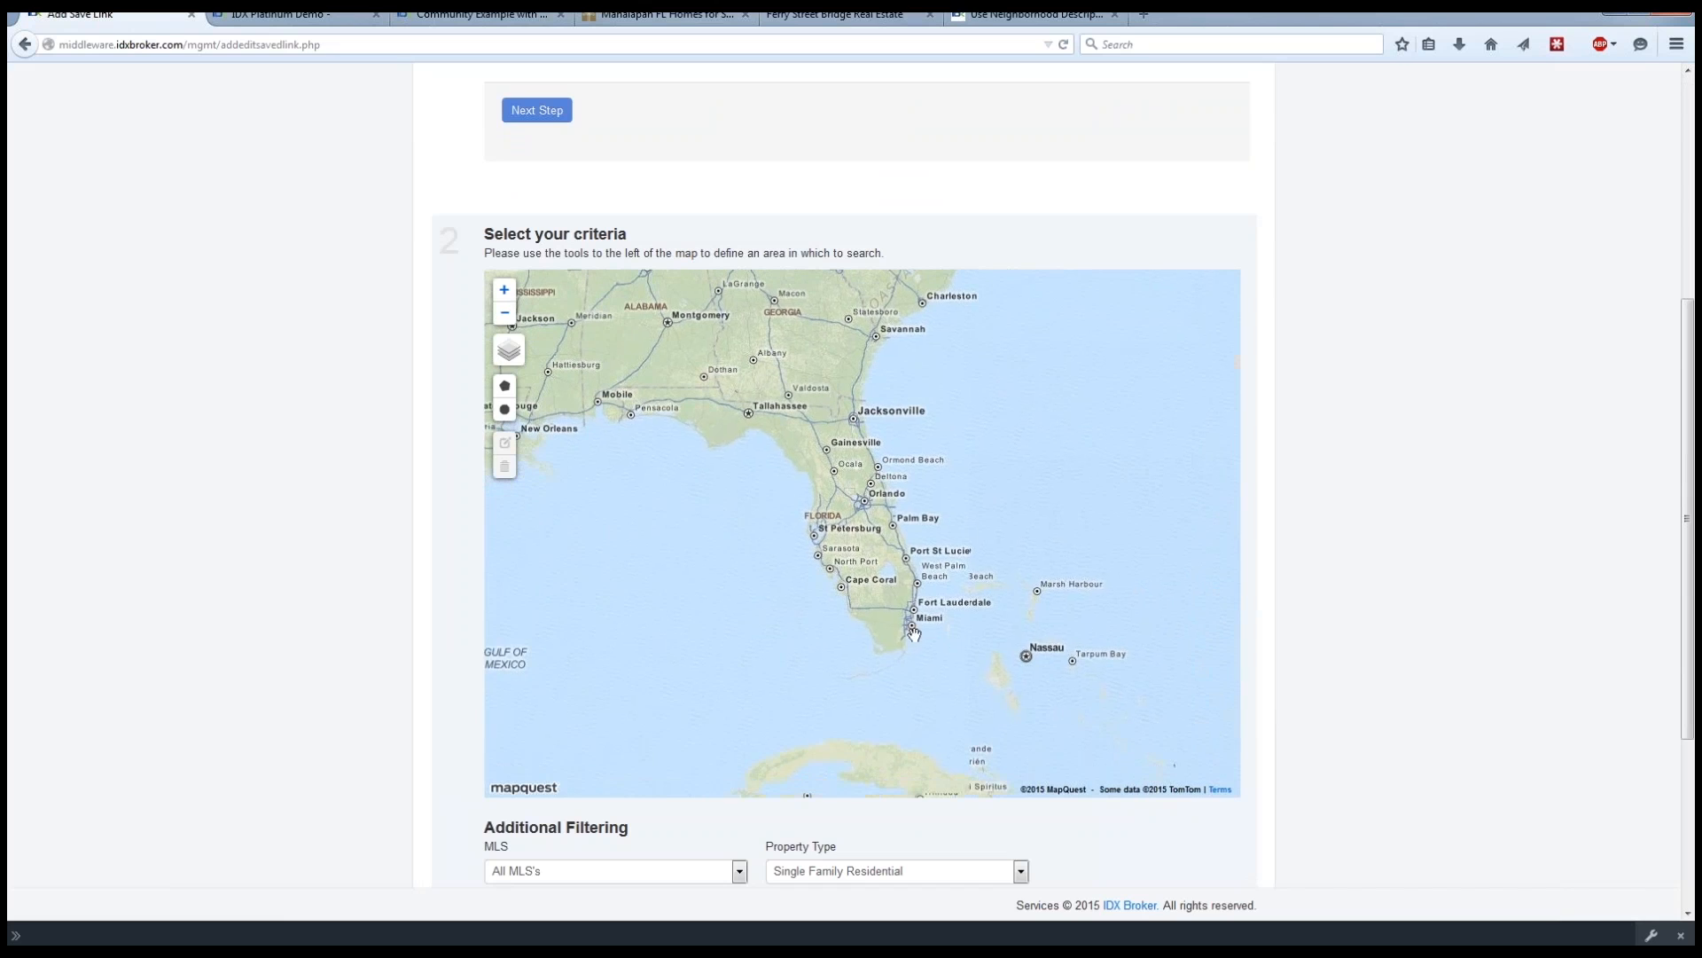
scroll(908, 622, "up", 1)
scroll(908, 612, "up", 1)
scroll(907, 616, "up", 2)
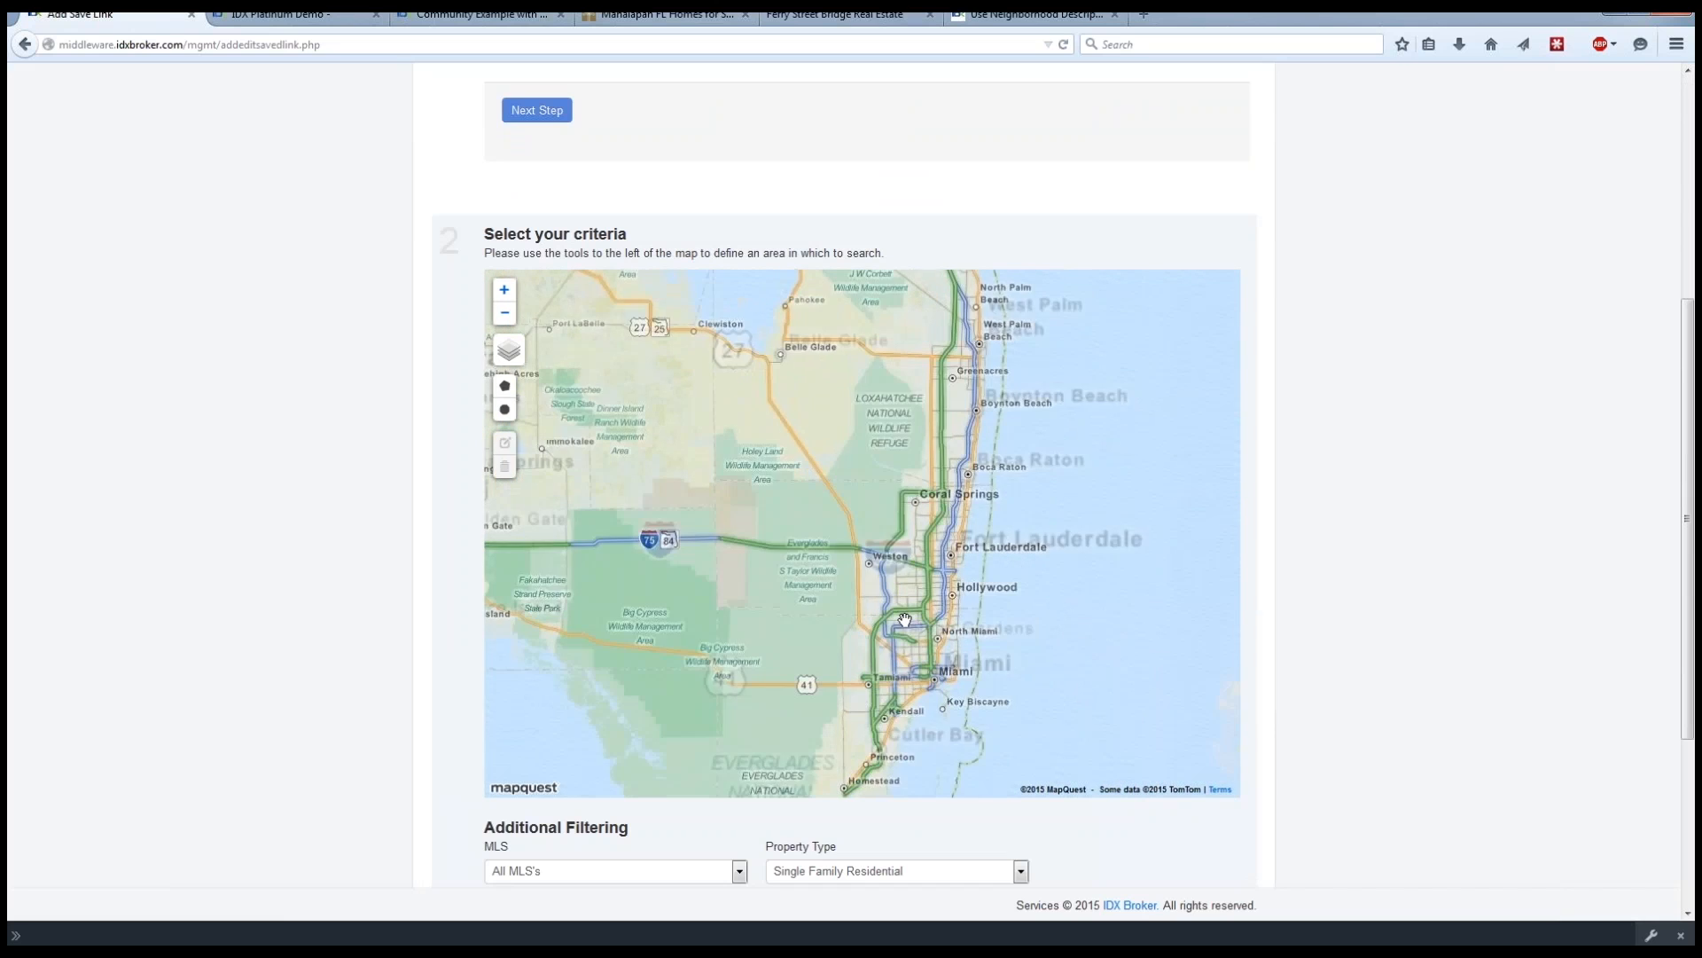
scroll(905, 620, "up", 1)
left_click_drag(906, 620, 885, 519)
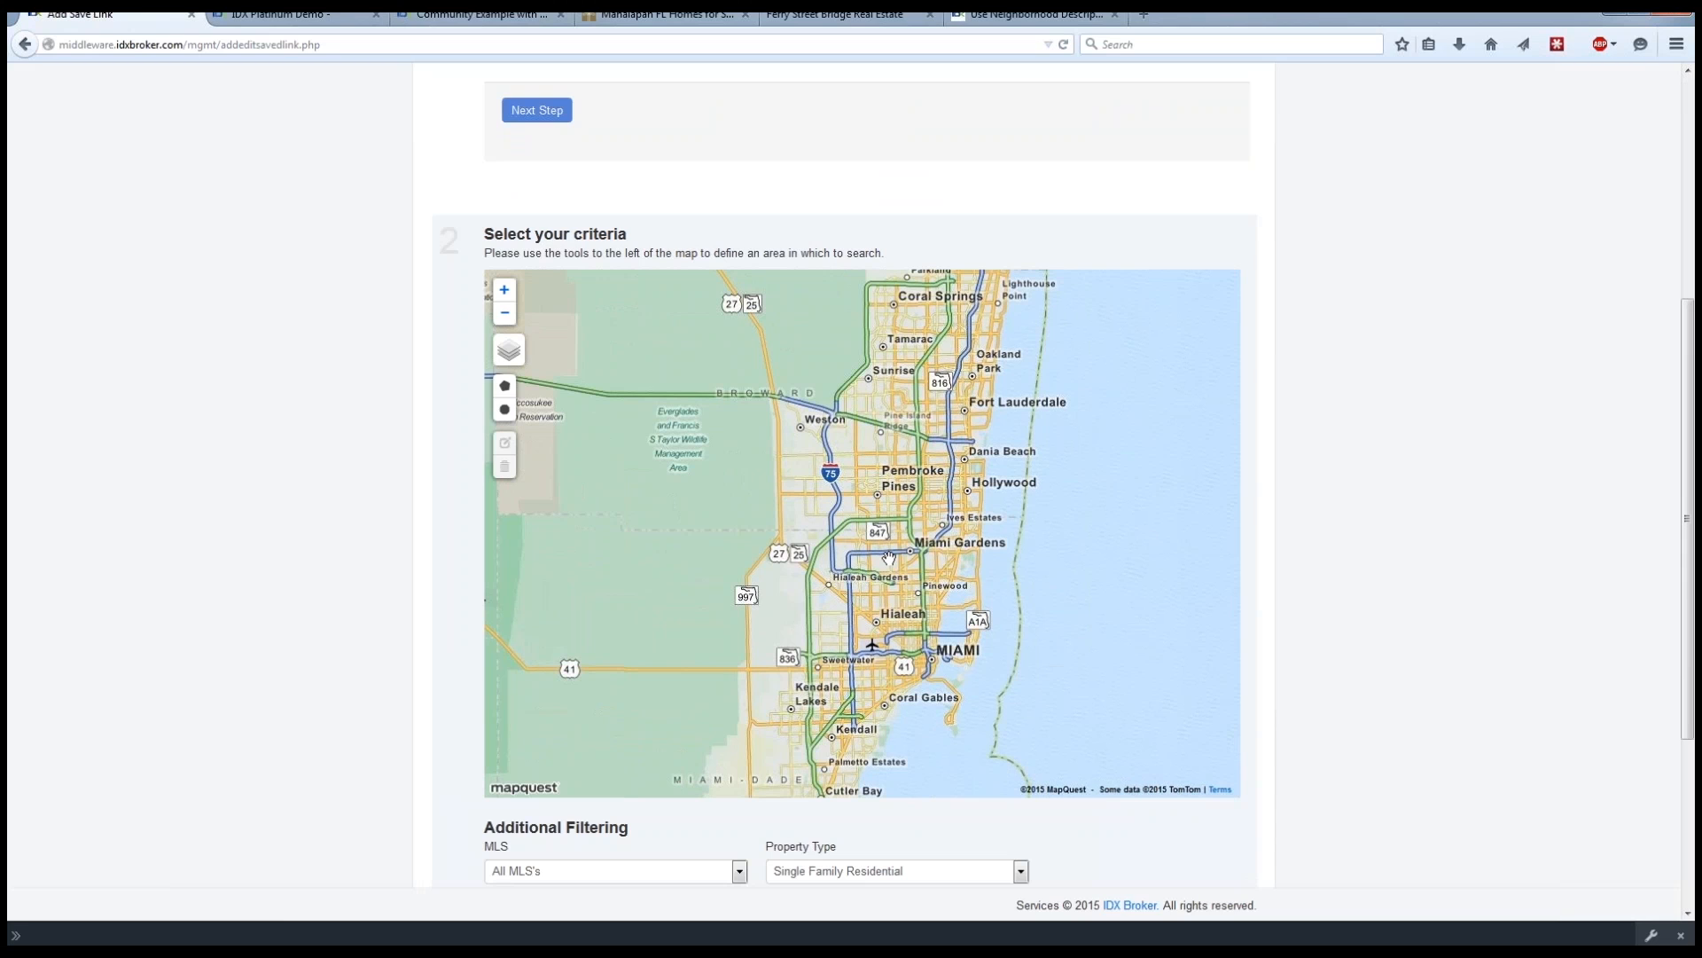
left_click_drag(959, 560, 963, 528)
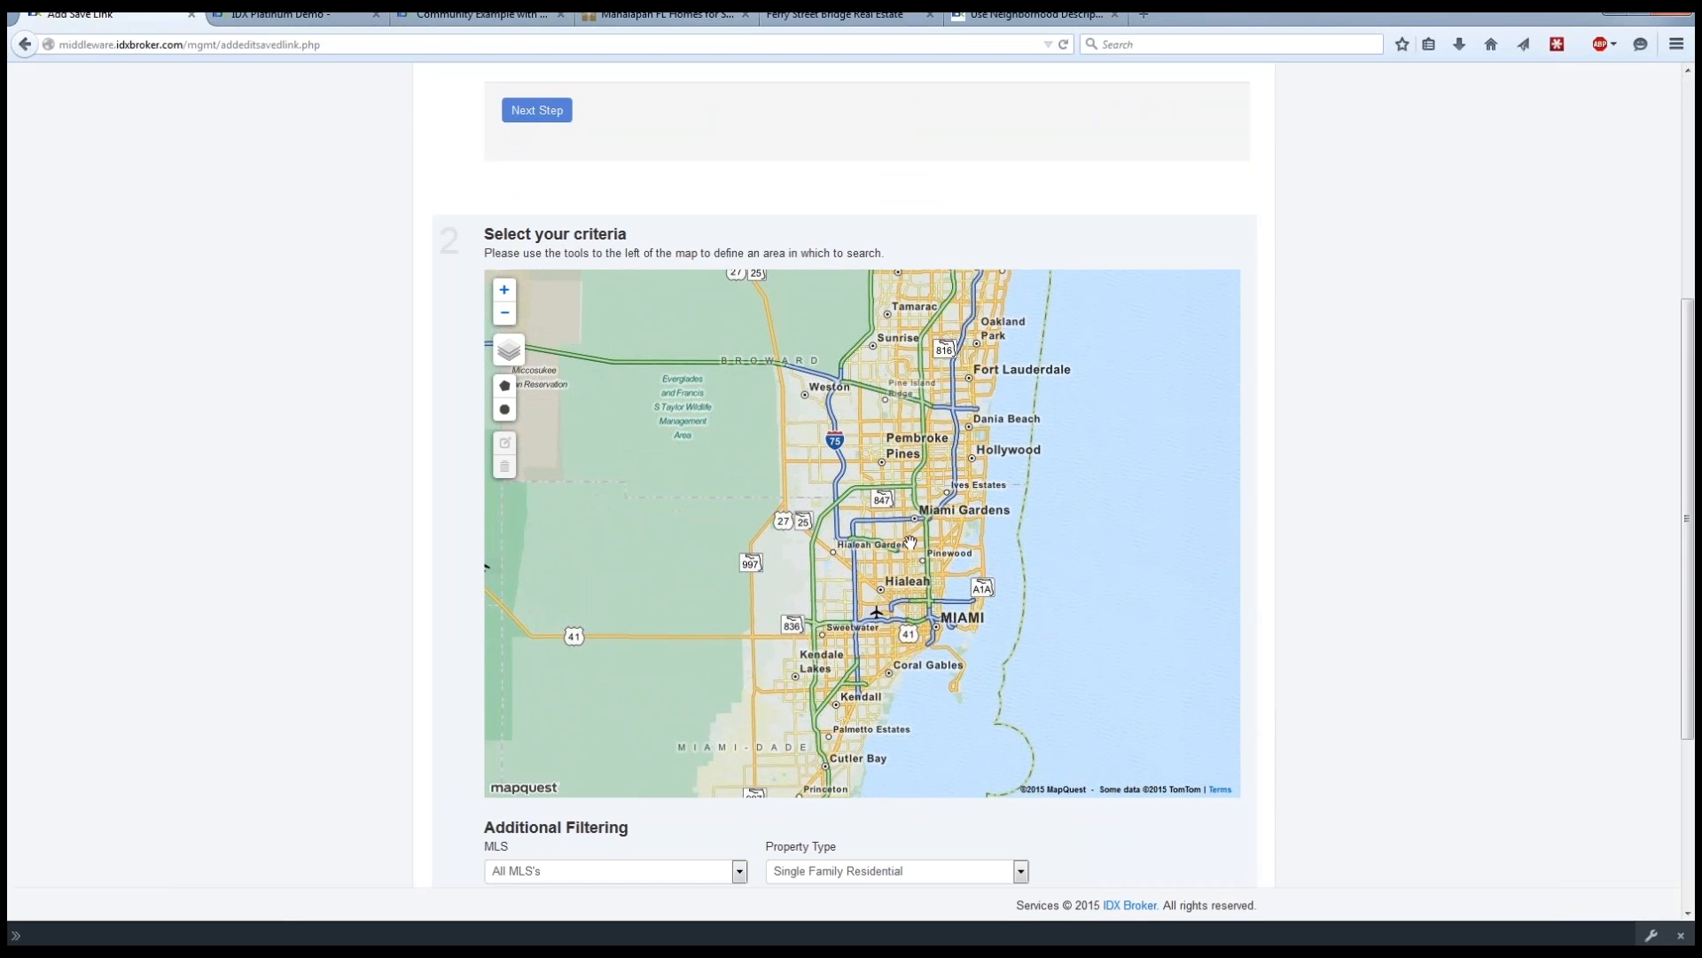
scroll(910, 541, "up", 1)
left_click_drag(921, 538, 918, 467)
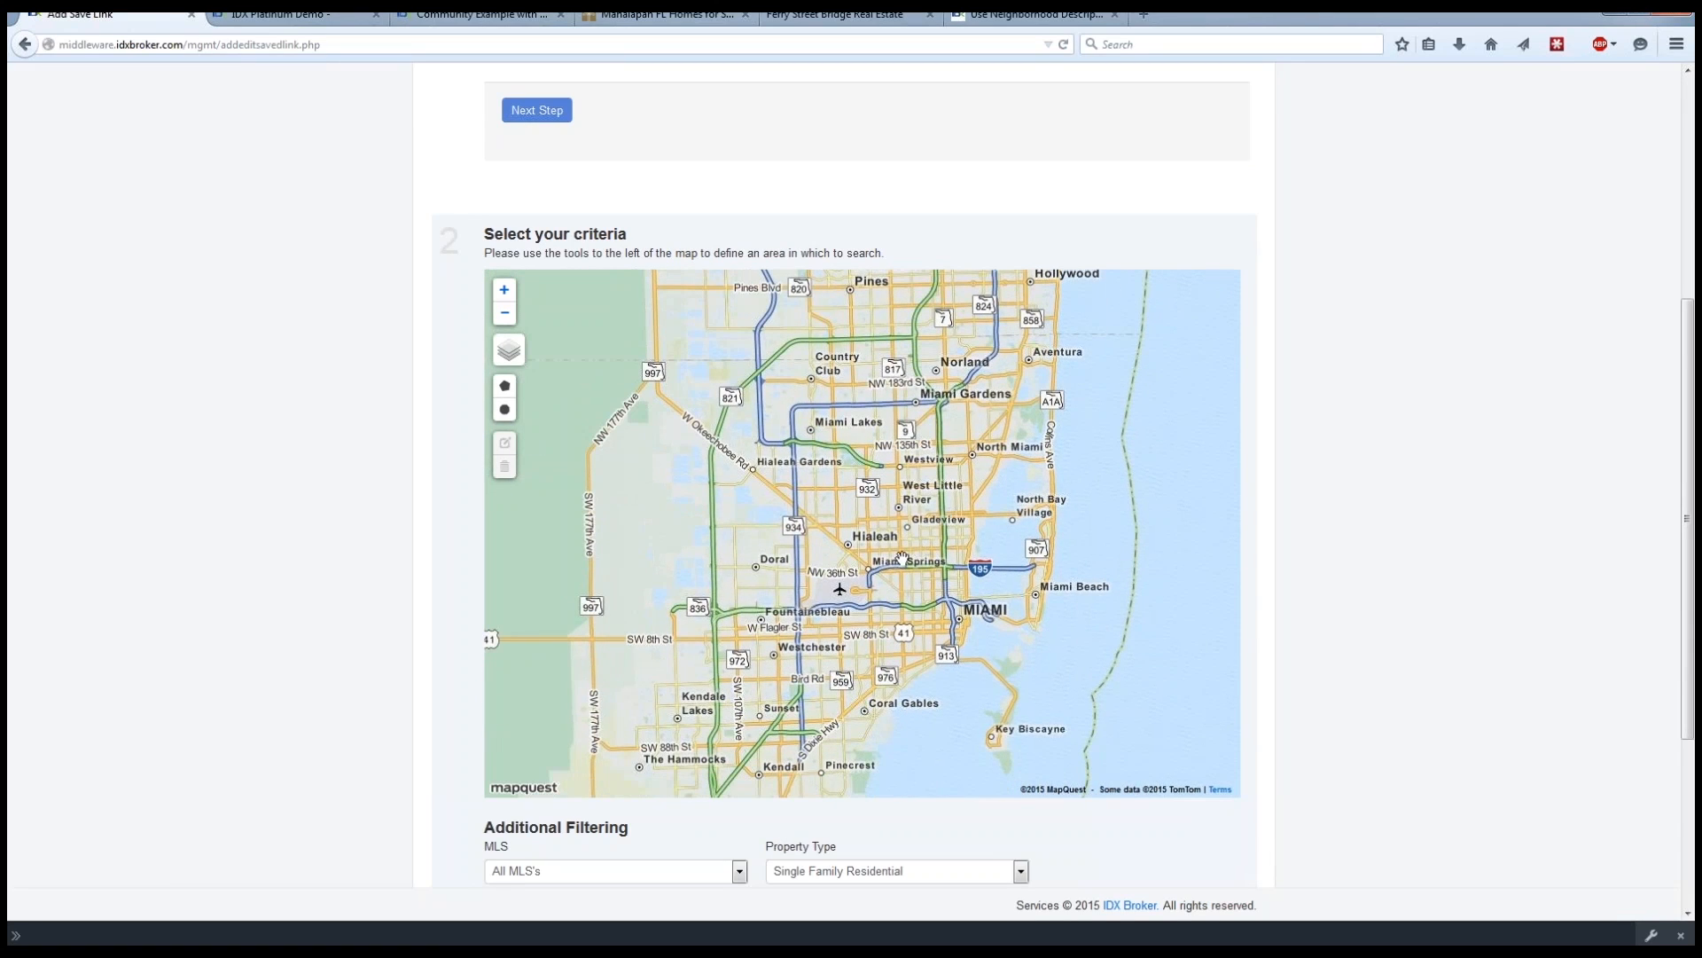
Draw a closed polygon along the highways around Miami Lakes, Hialeah and Doral, from Fountainebleau up to Country Club and Miami Gardens.
left_click(505, 388)
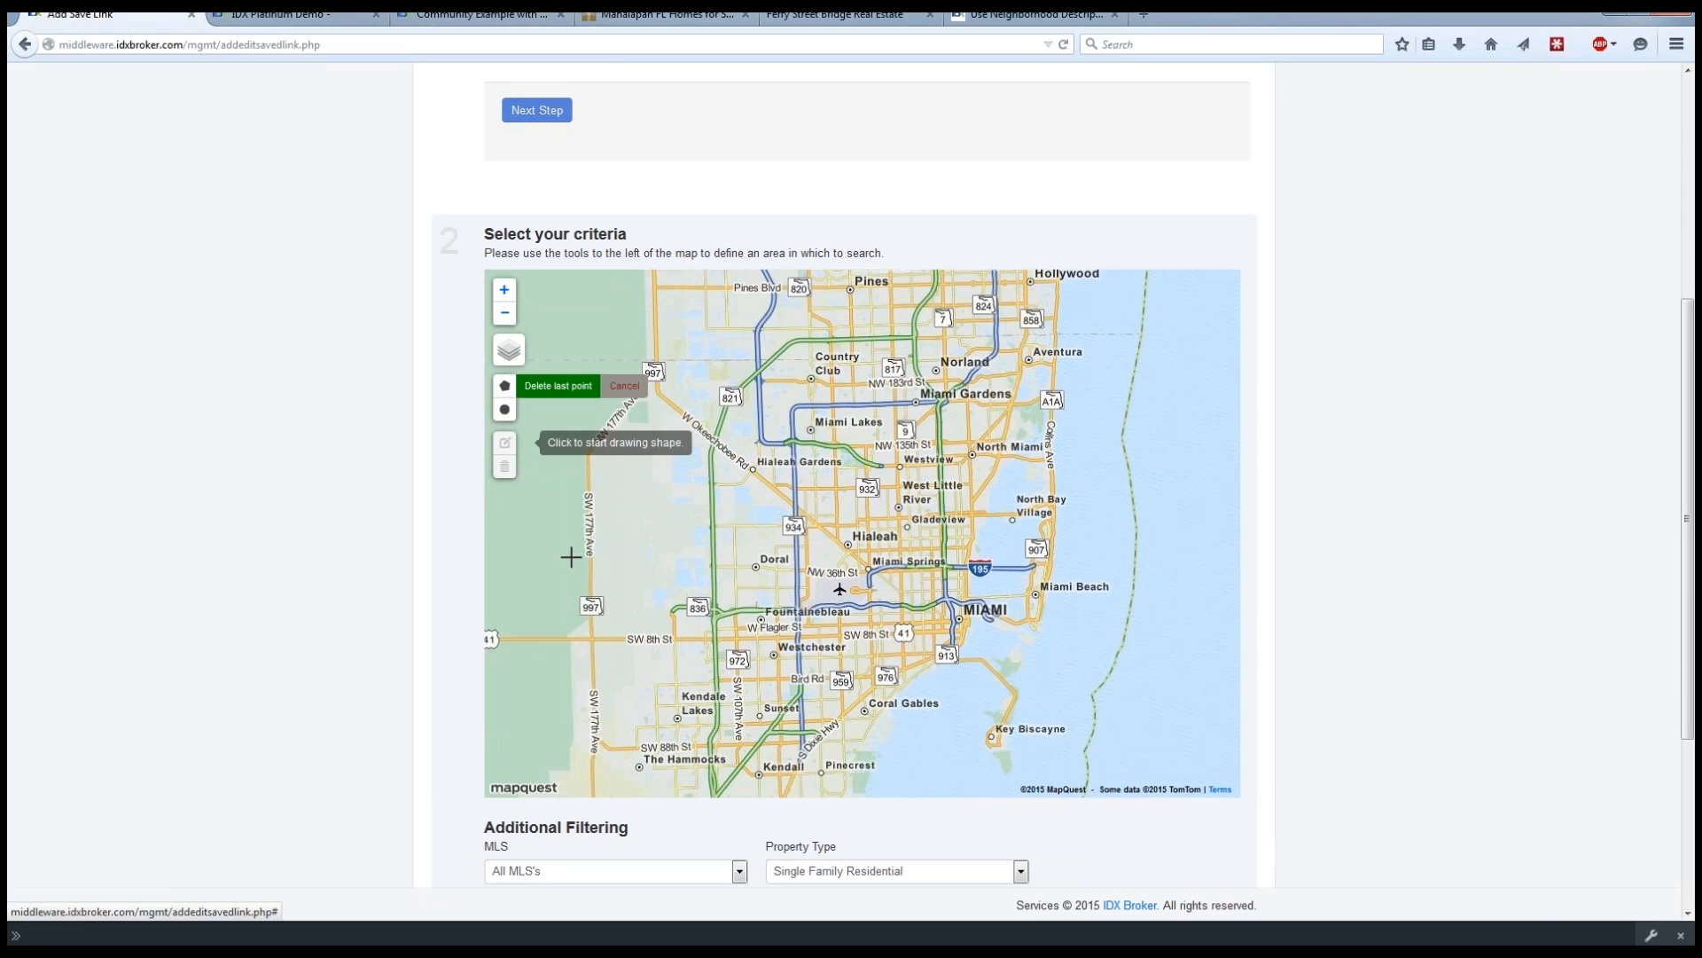
left_click(717, 614)
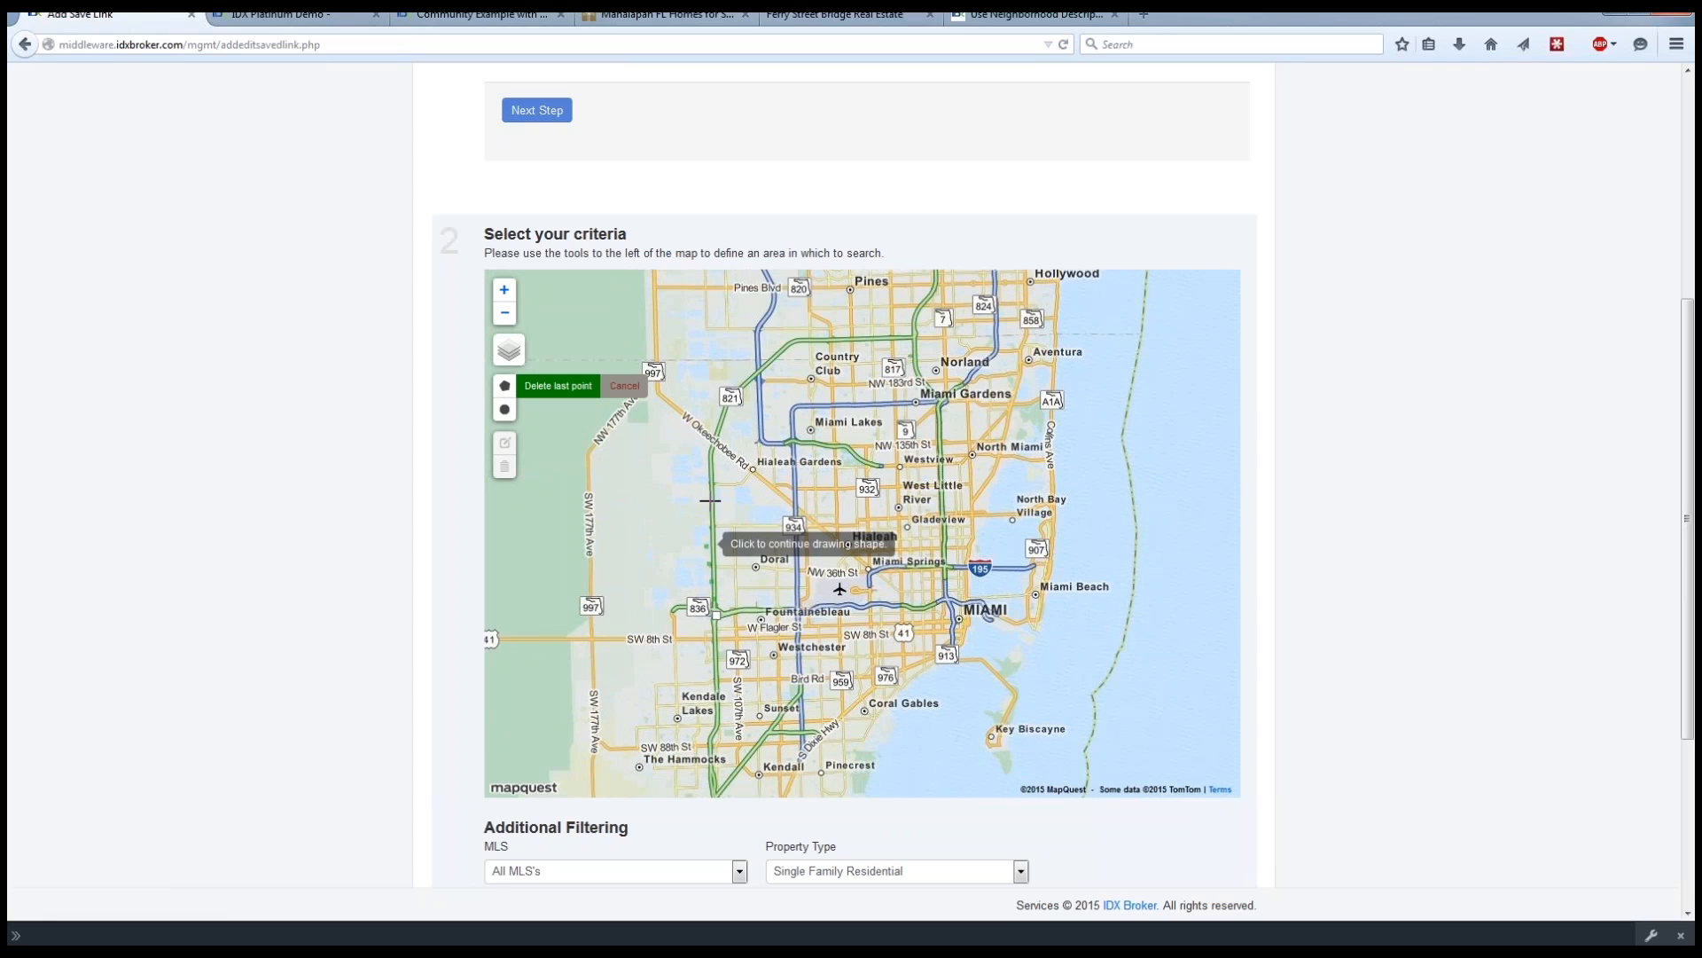
left_click(713, 455)
left_click(731, 398)
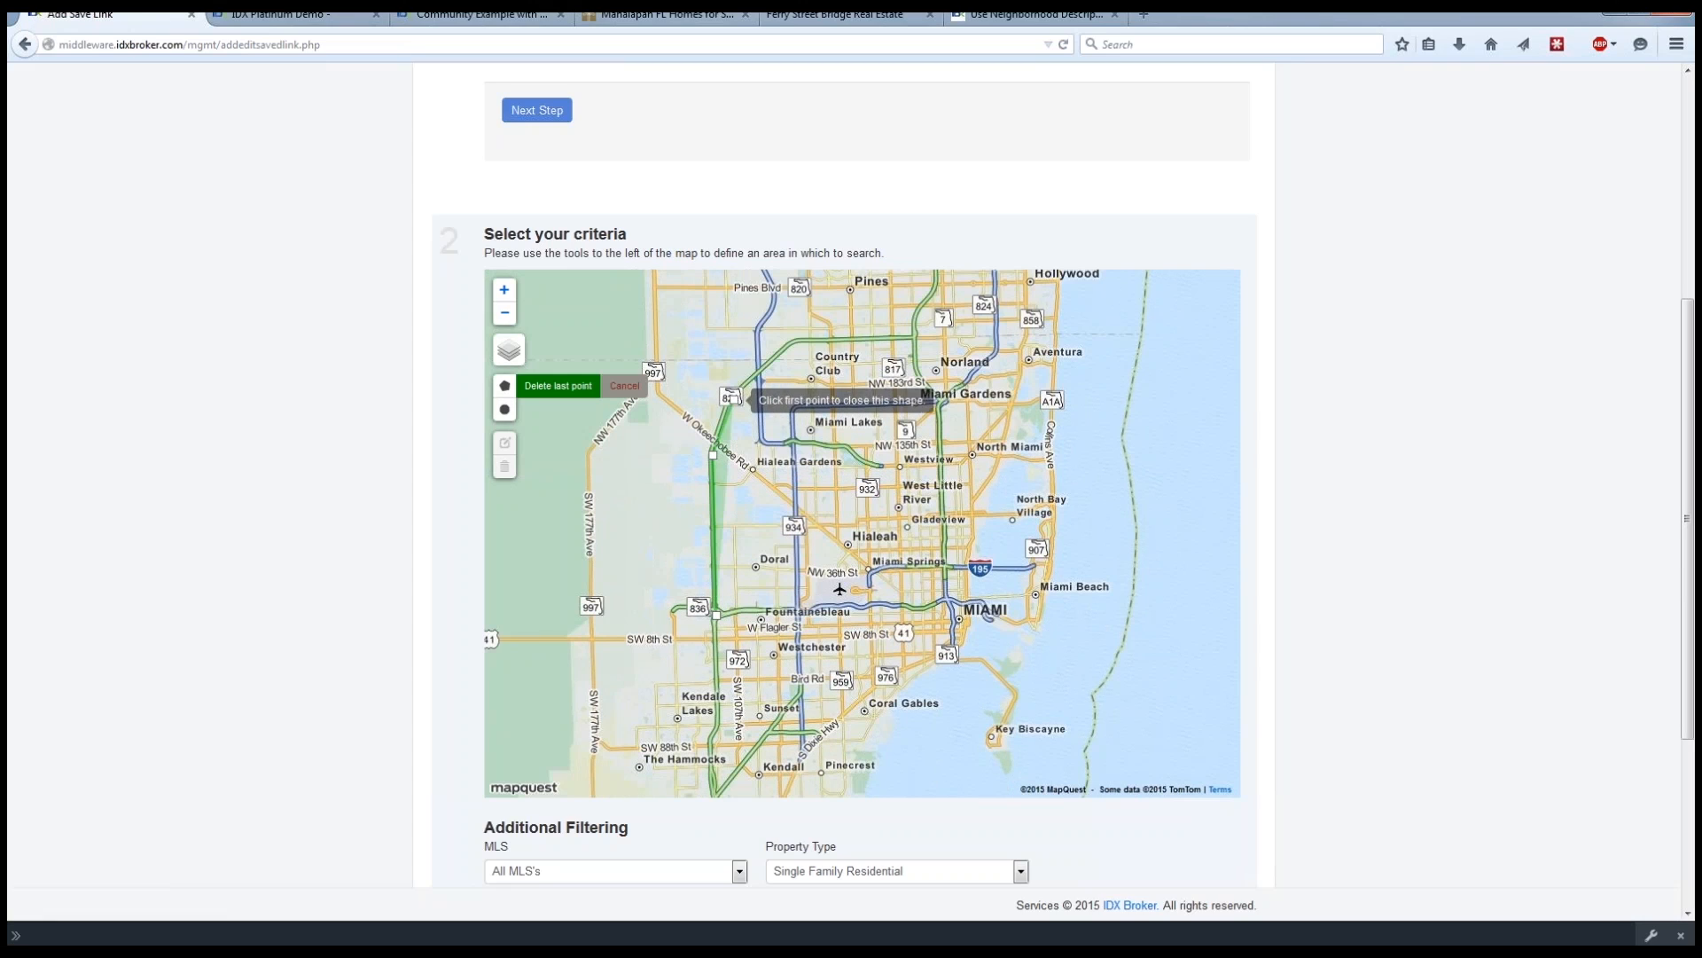
left_click(791, 342)
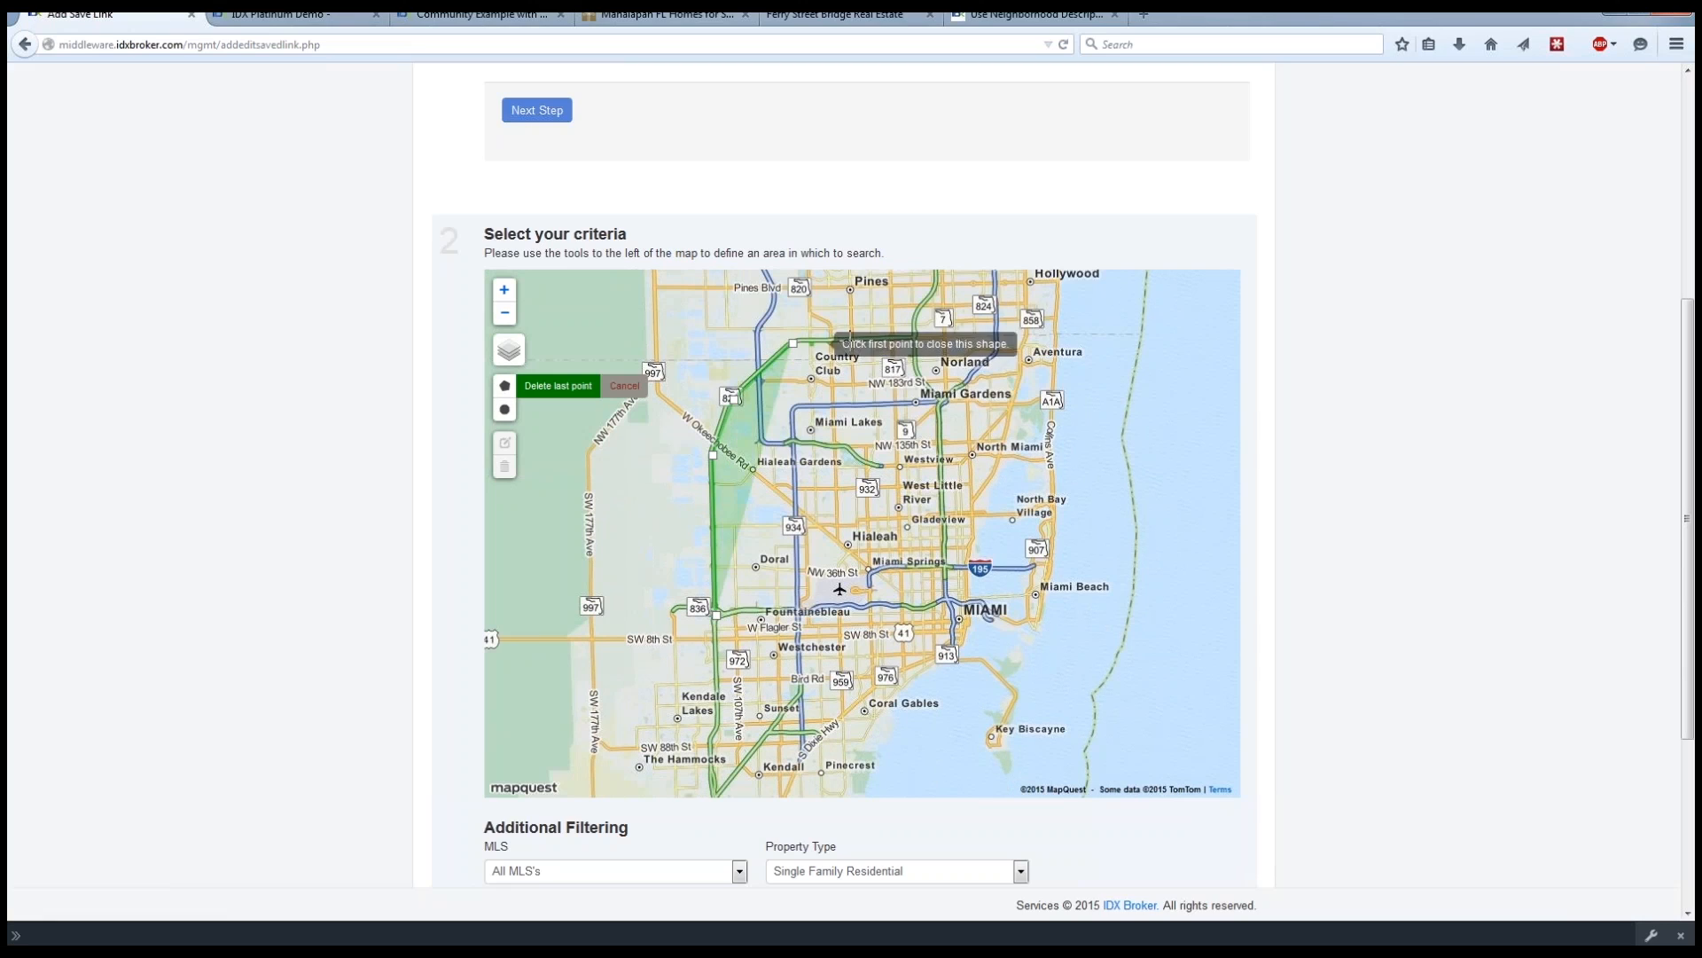
left_click(916, 338)
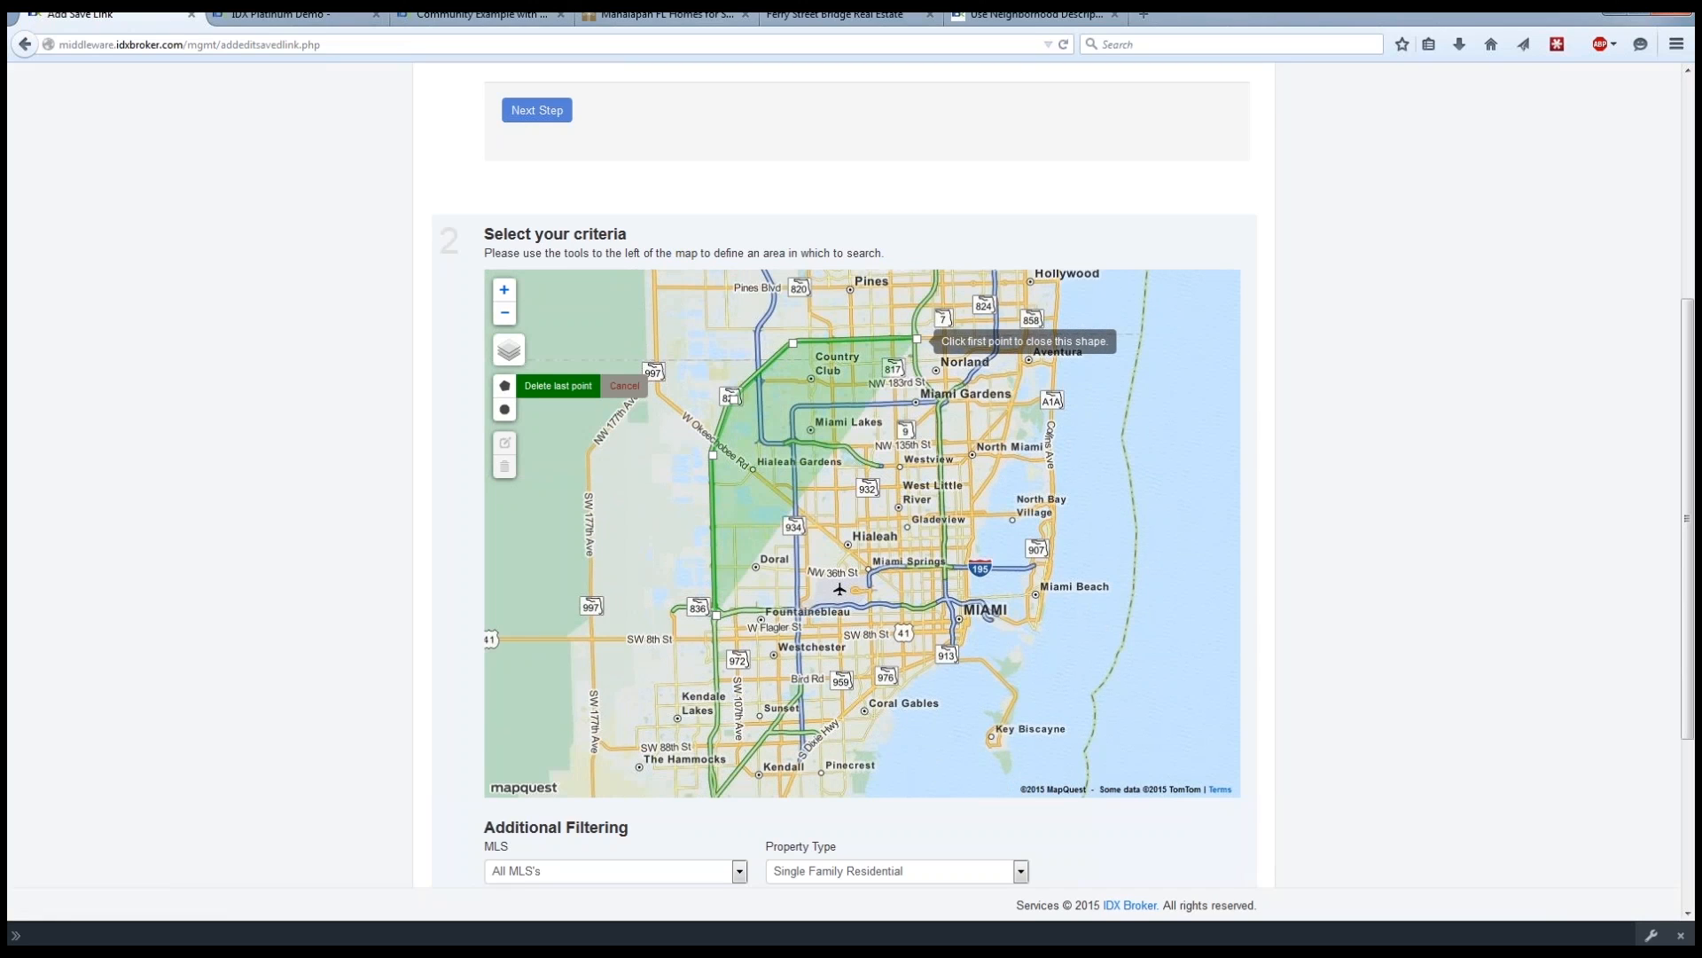
left_click(918, 376)
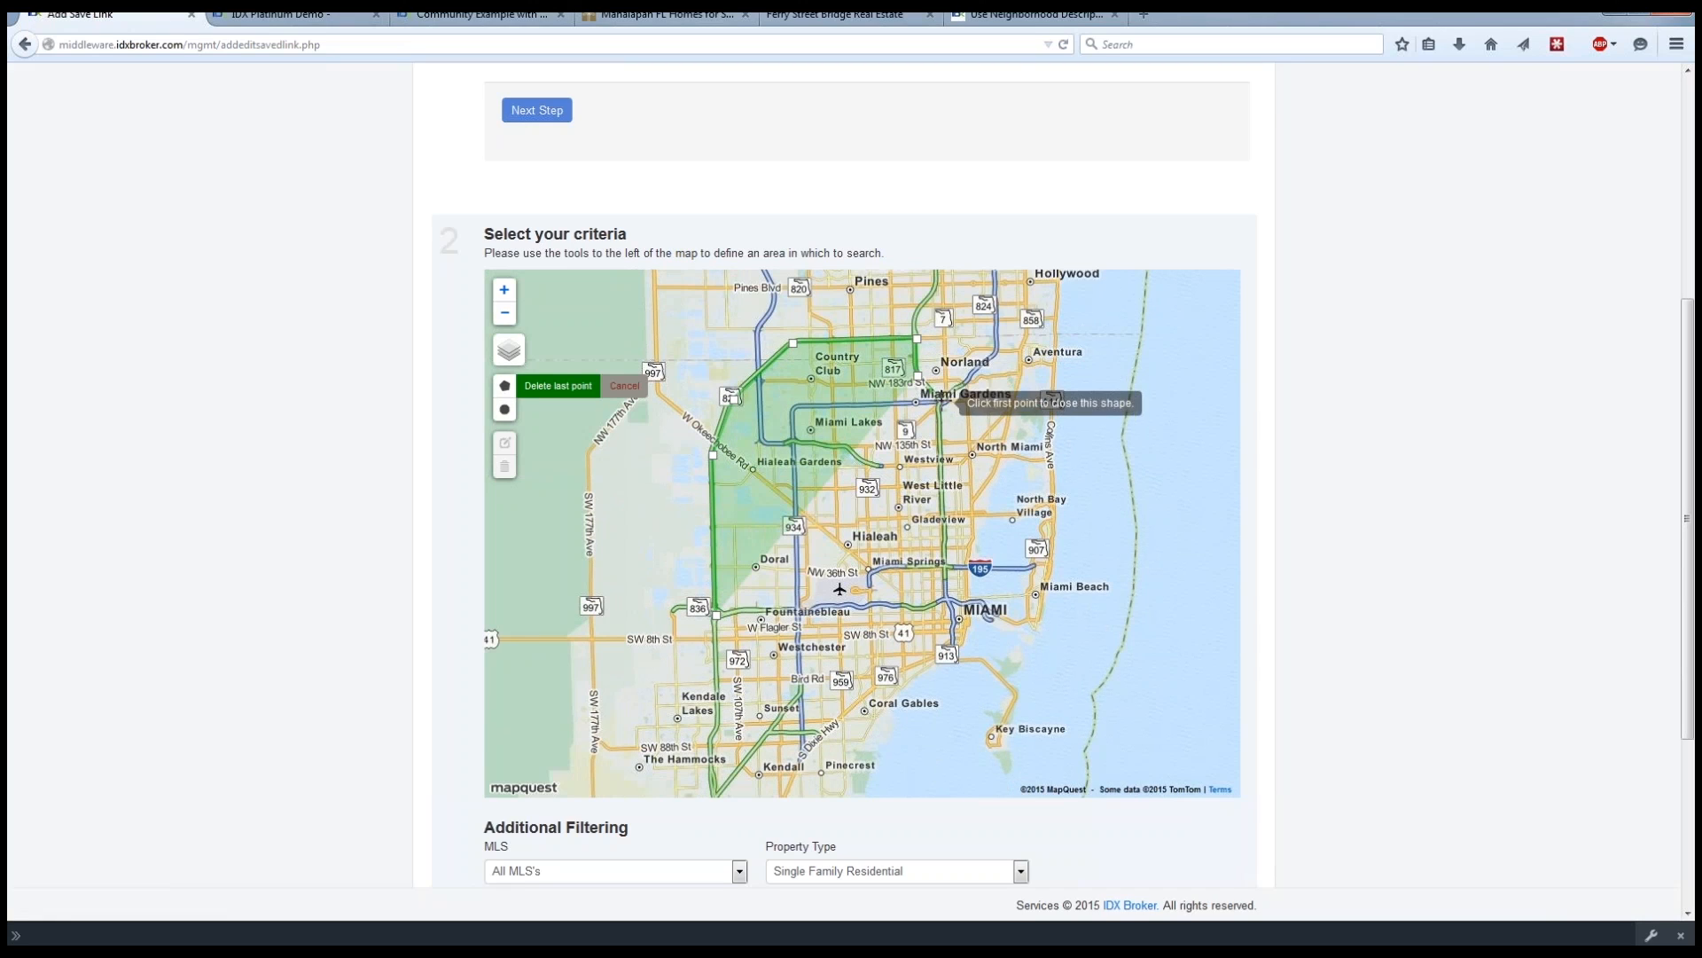
left_click(944, 404)
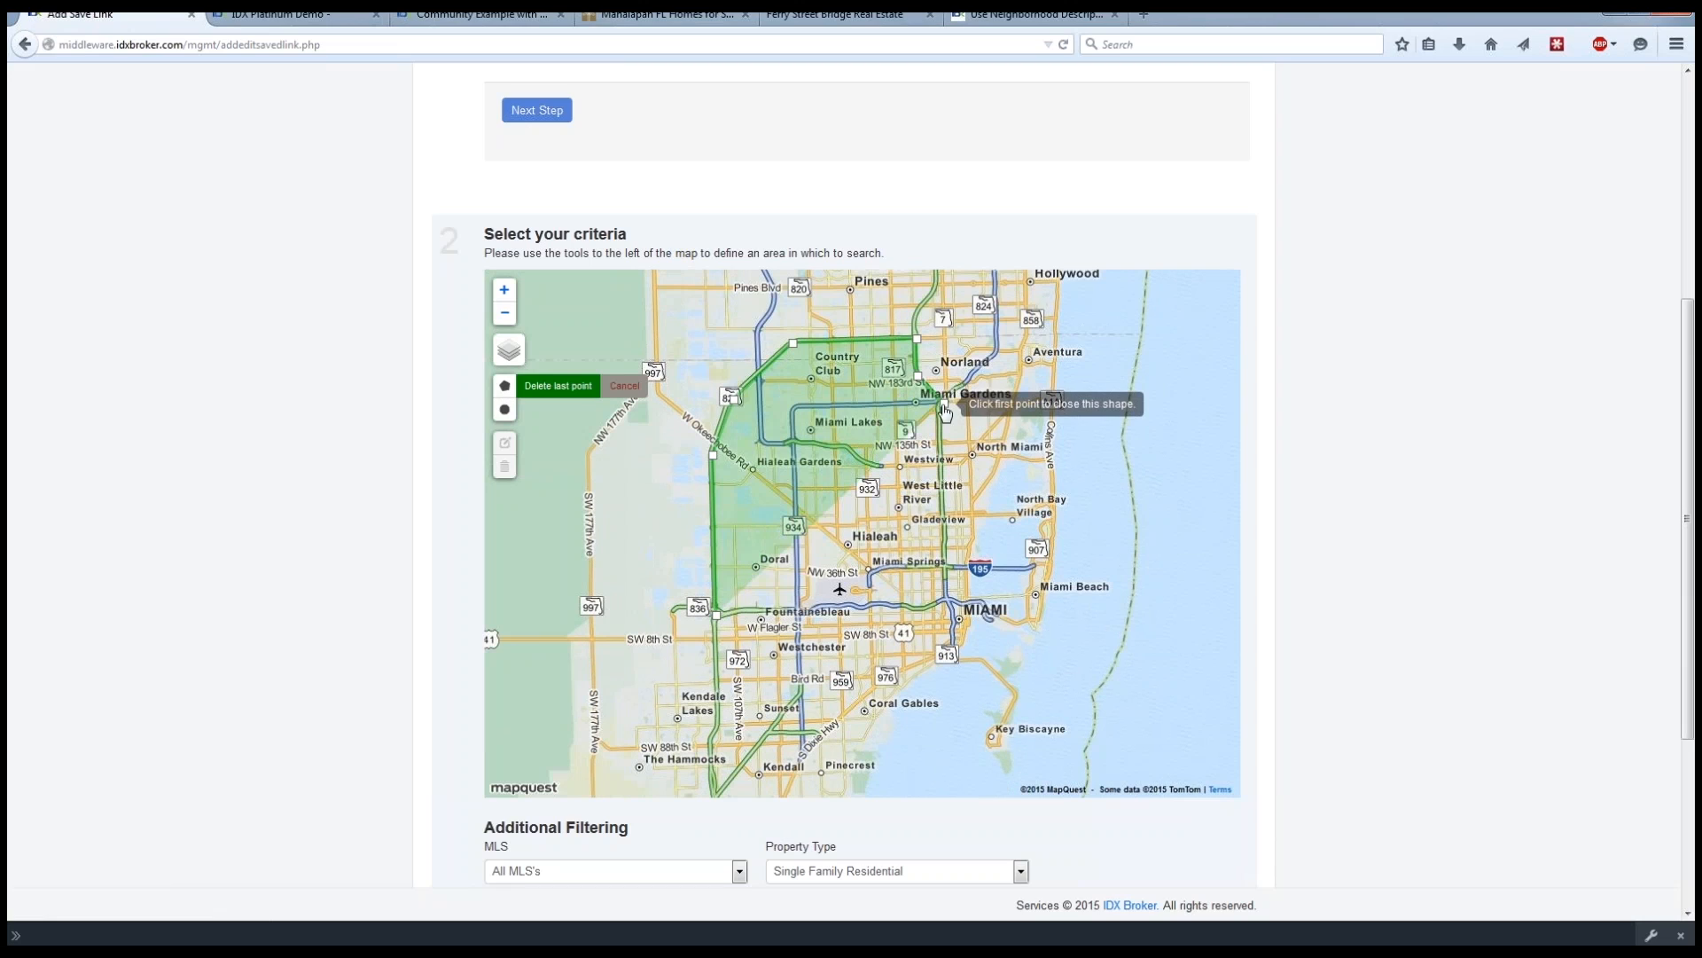
left_click(942, 481)
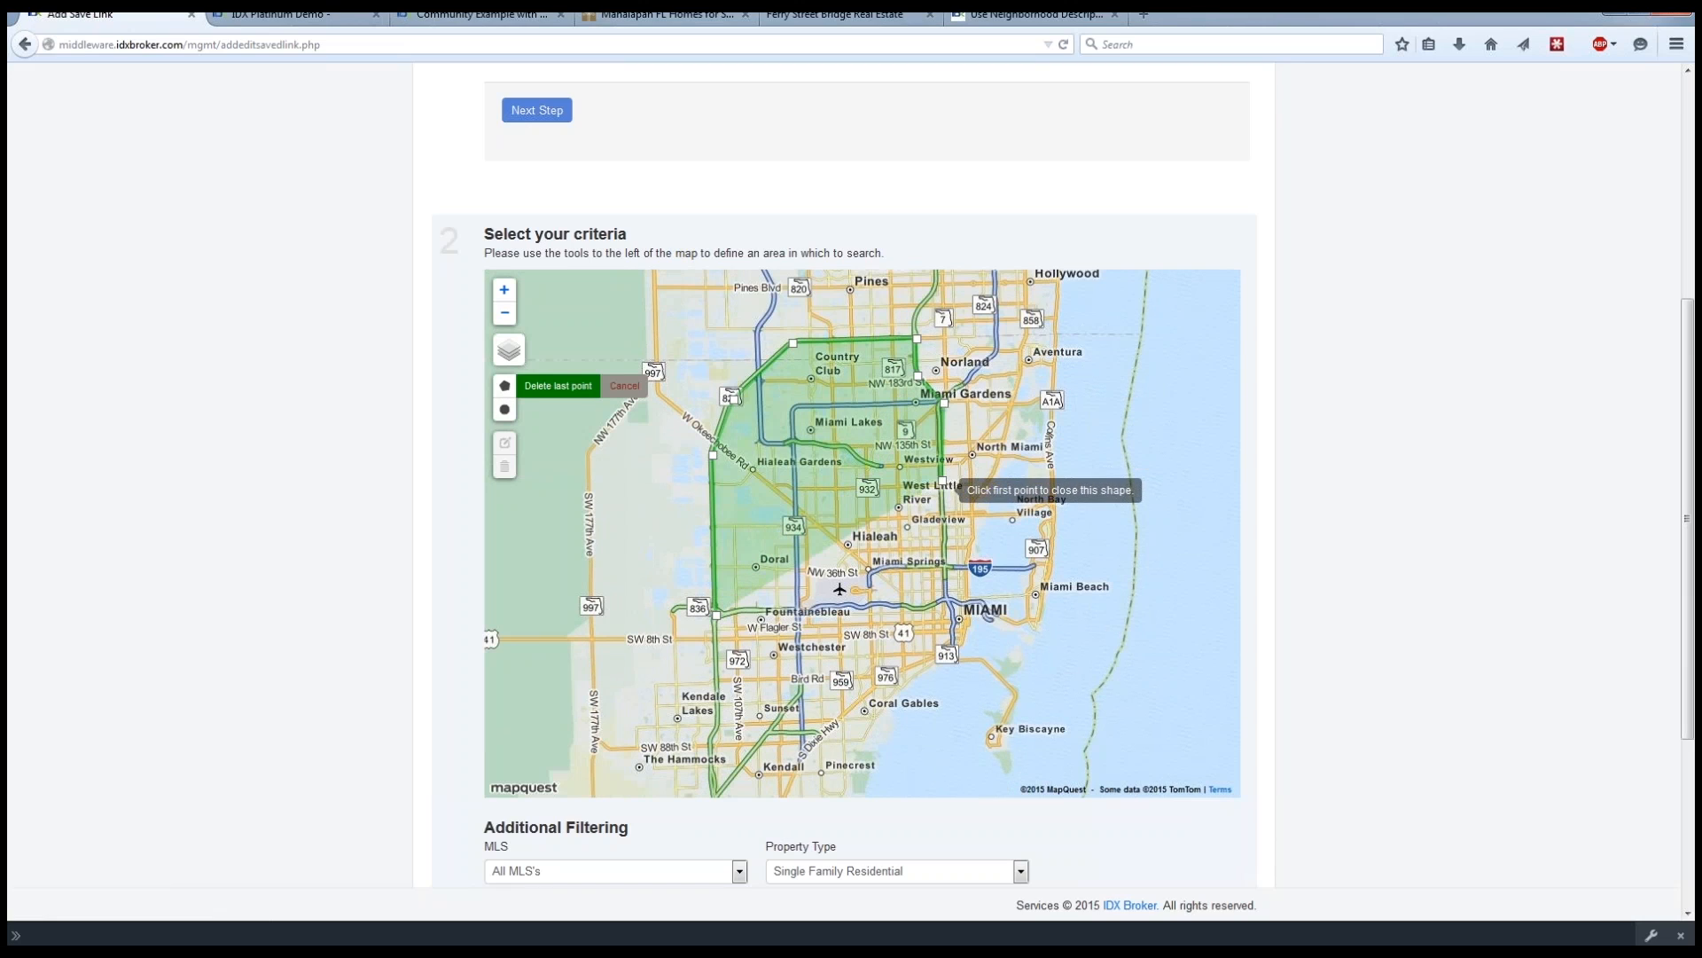
left_click(945, 561)
left_click(891, 569)
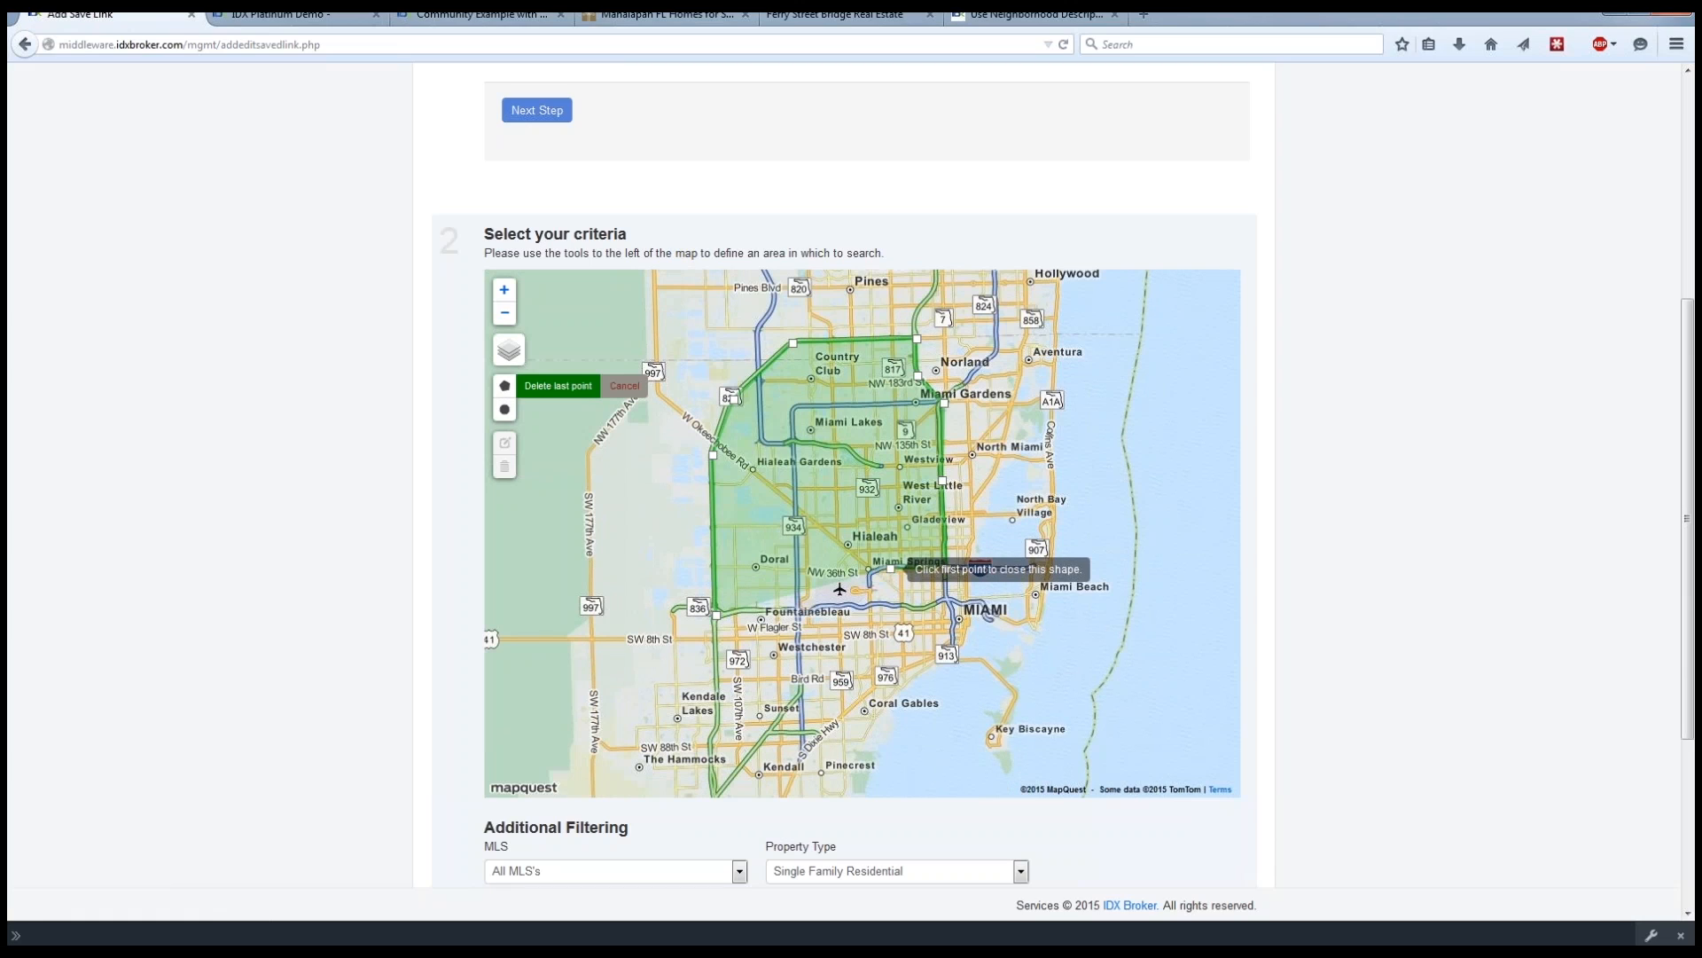
left_click(871, 585)
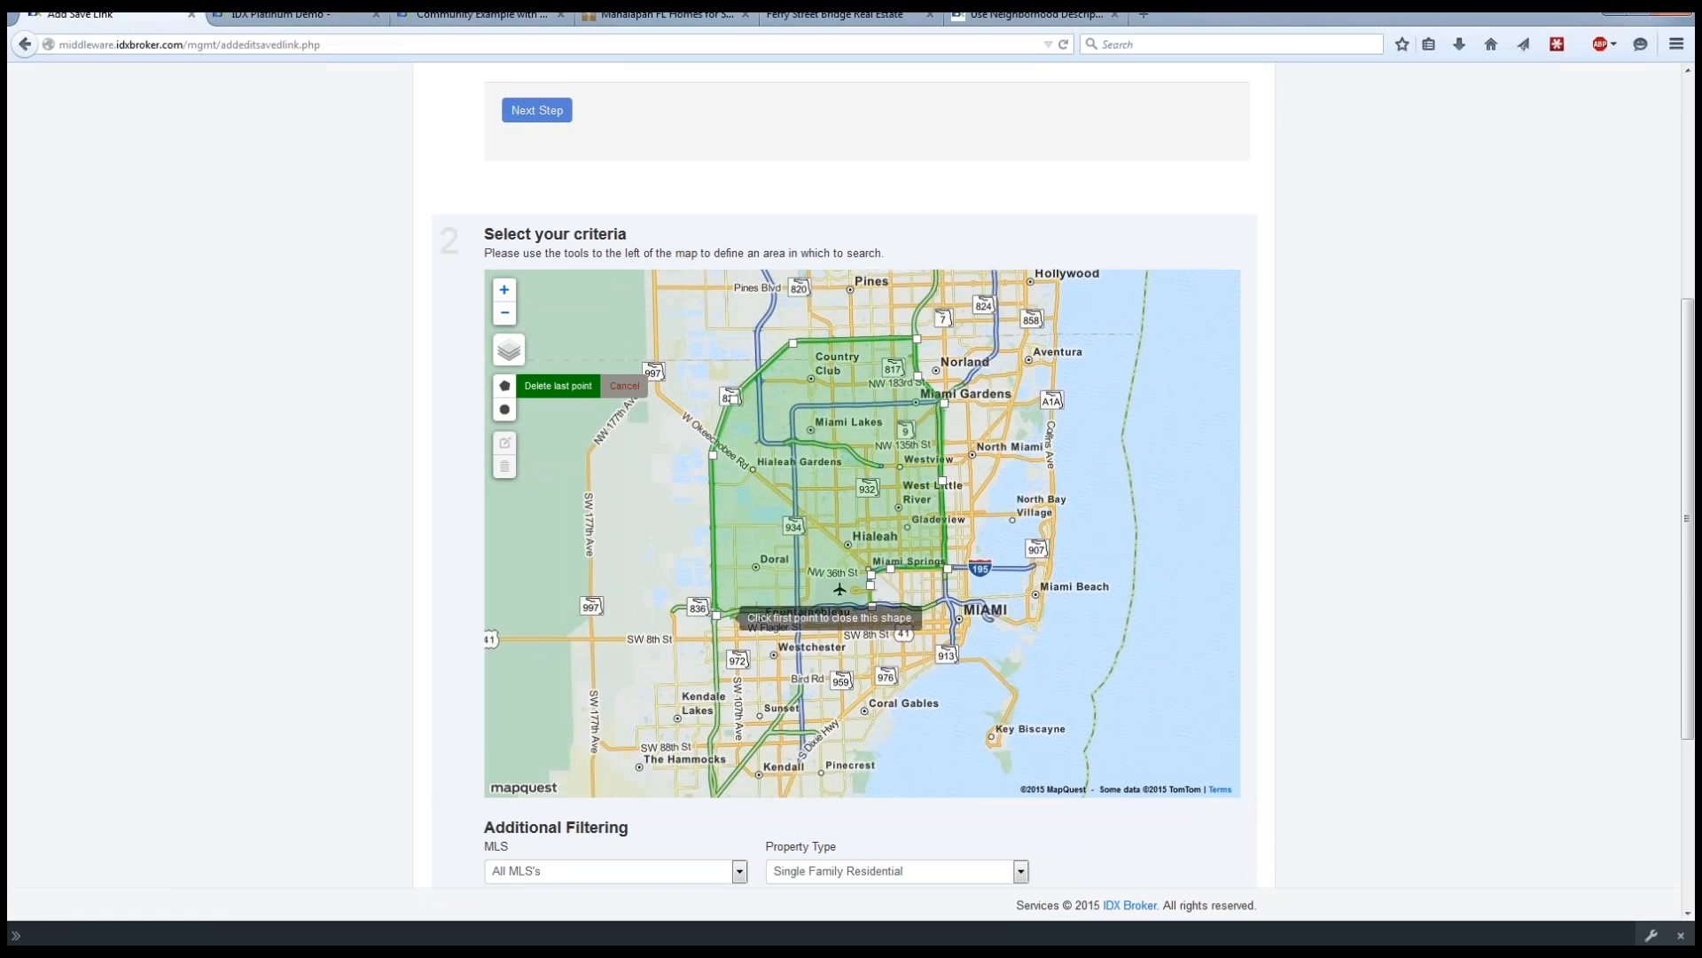
left_click(718, 621)
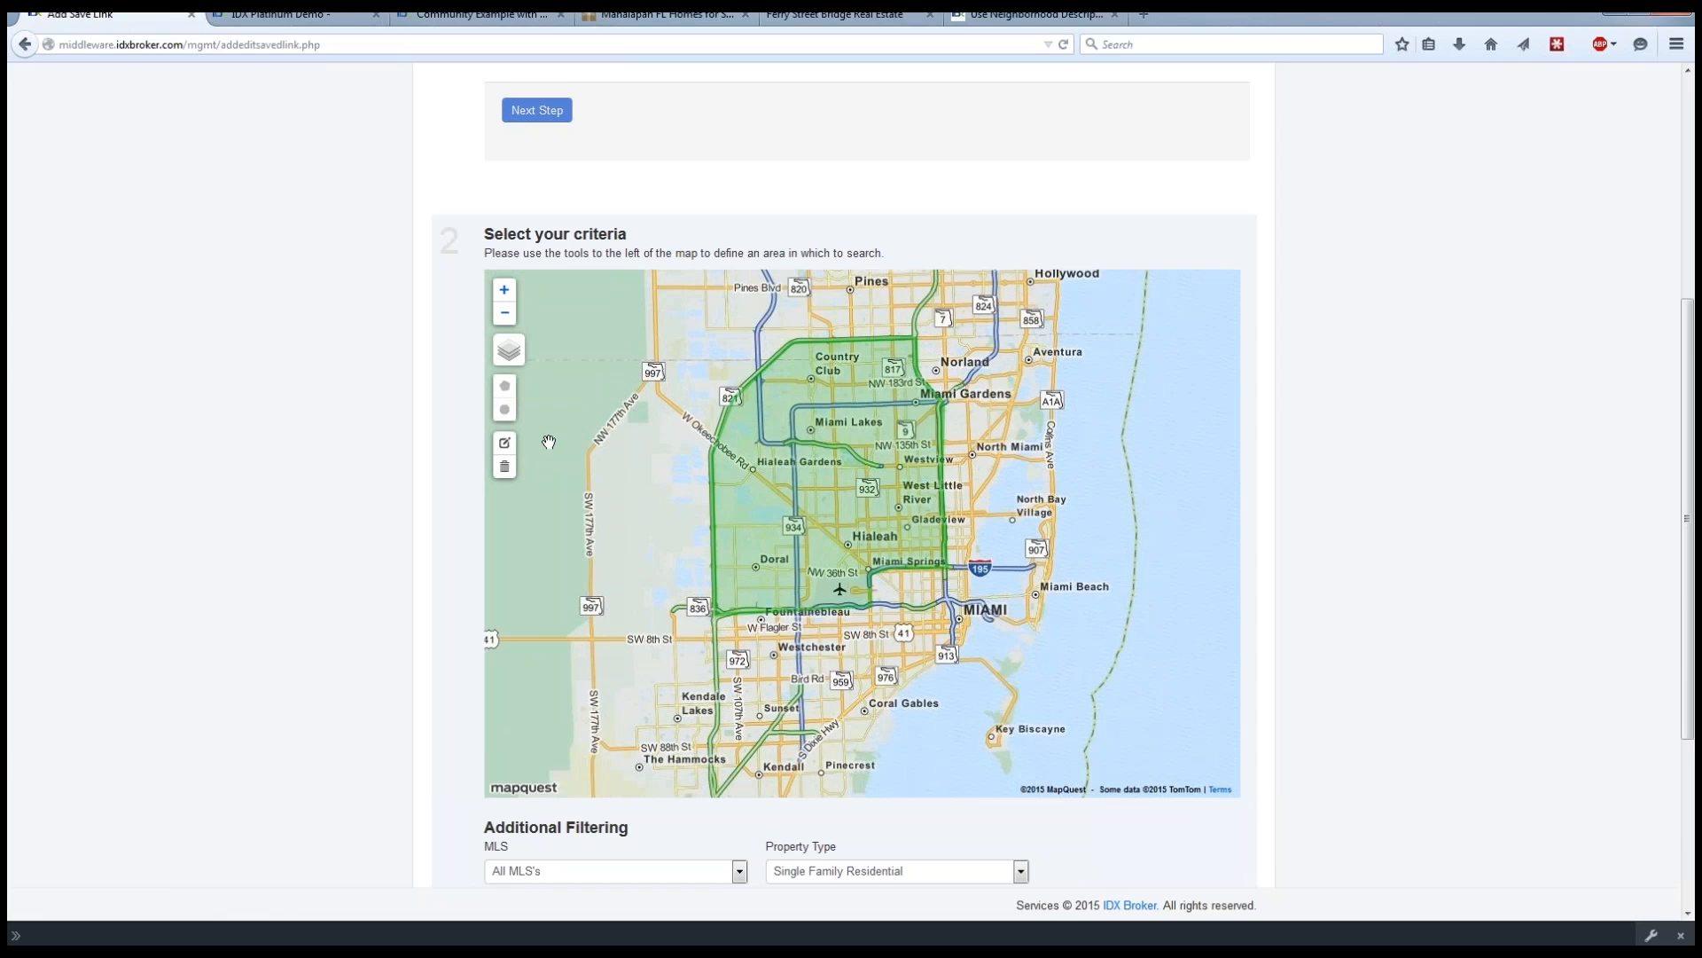
Edit the polygon's corner points near W Okeechobee Rd to follow Highway 821, and save the shape.
left_click(505, 447)
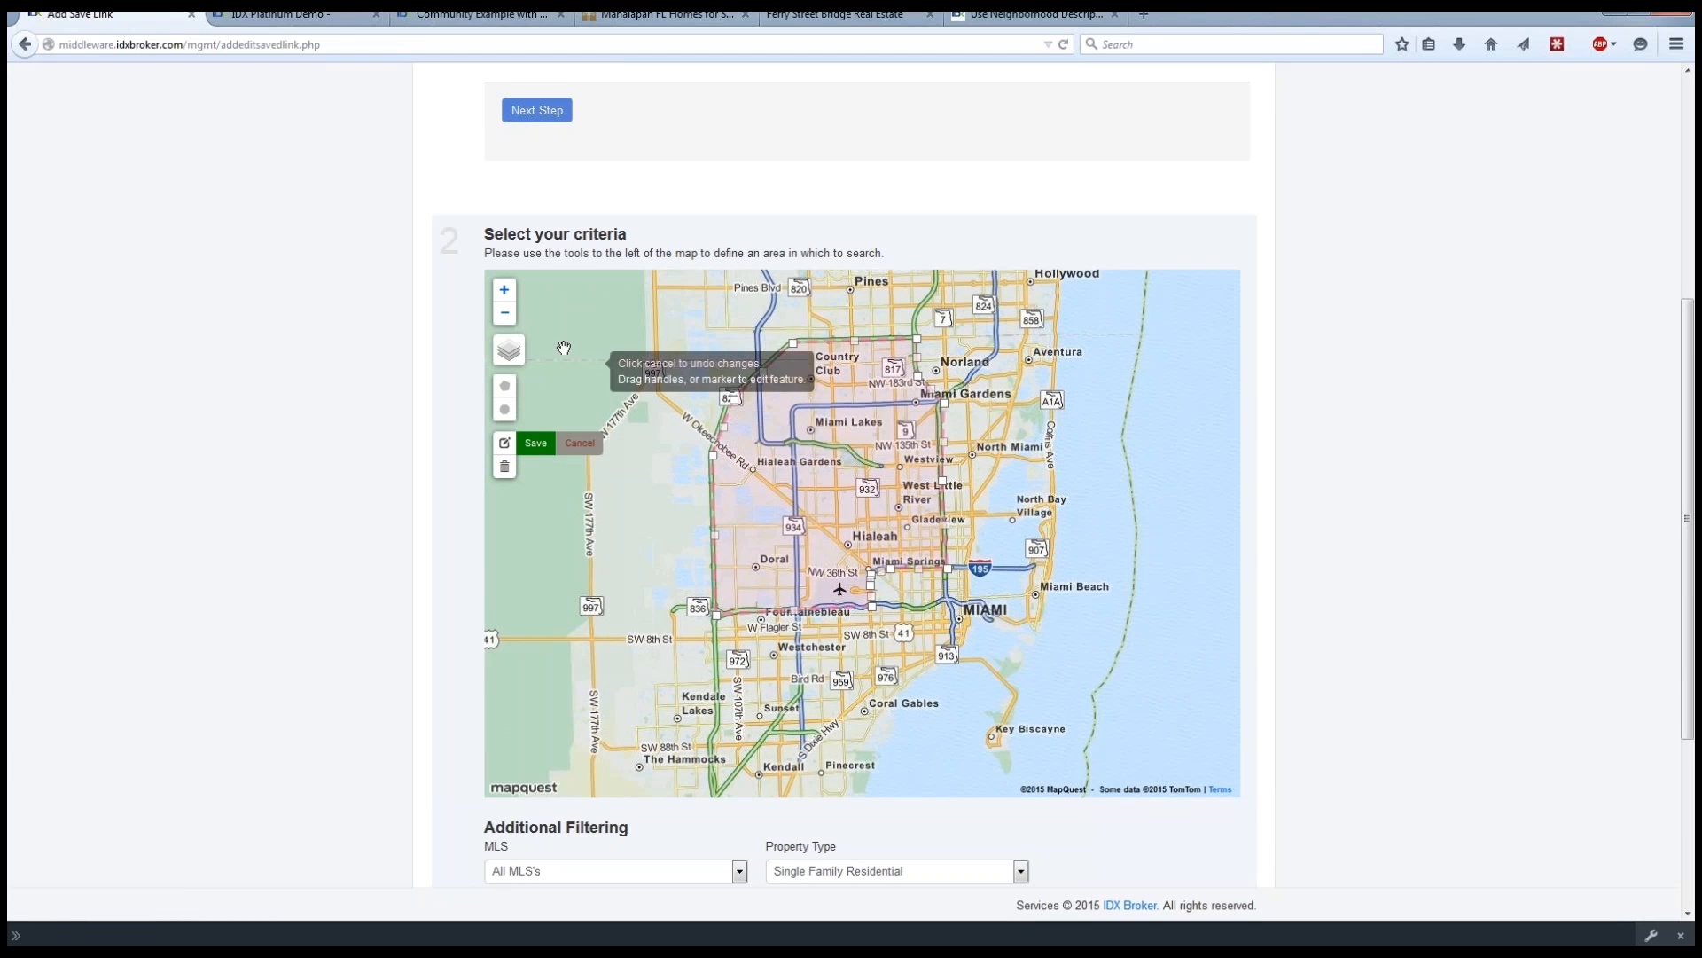
left_click(503, 290)
left_click_drag(559, 315, 712, 482)
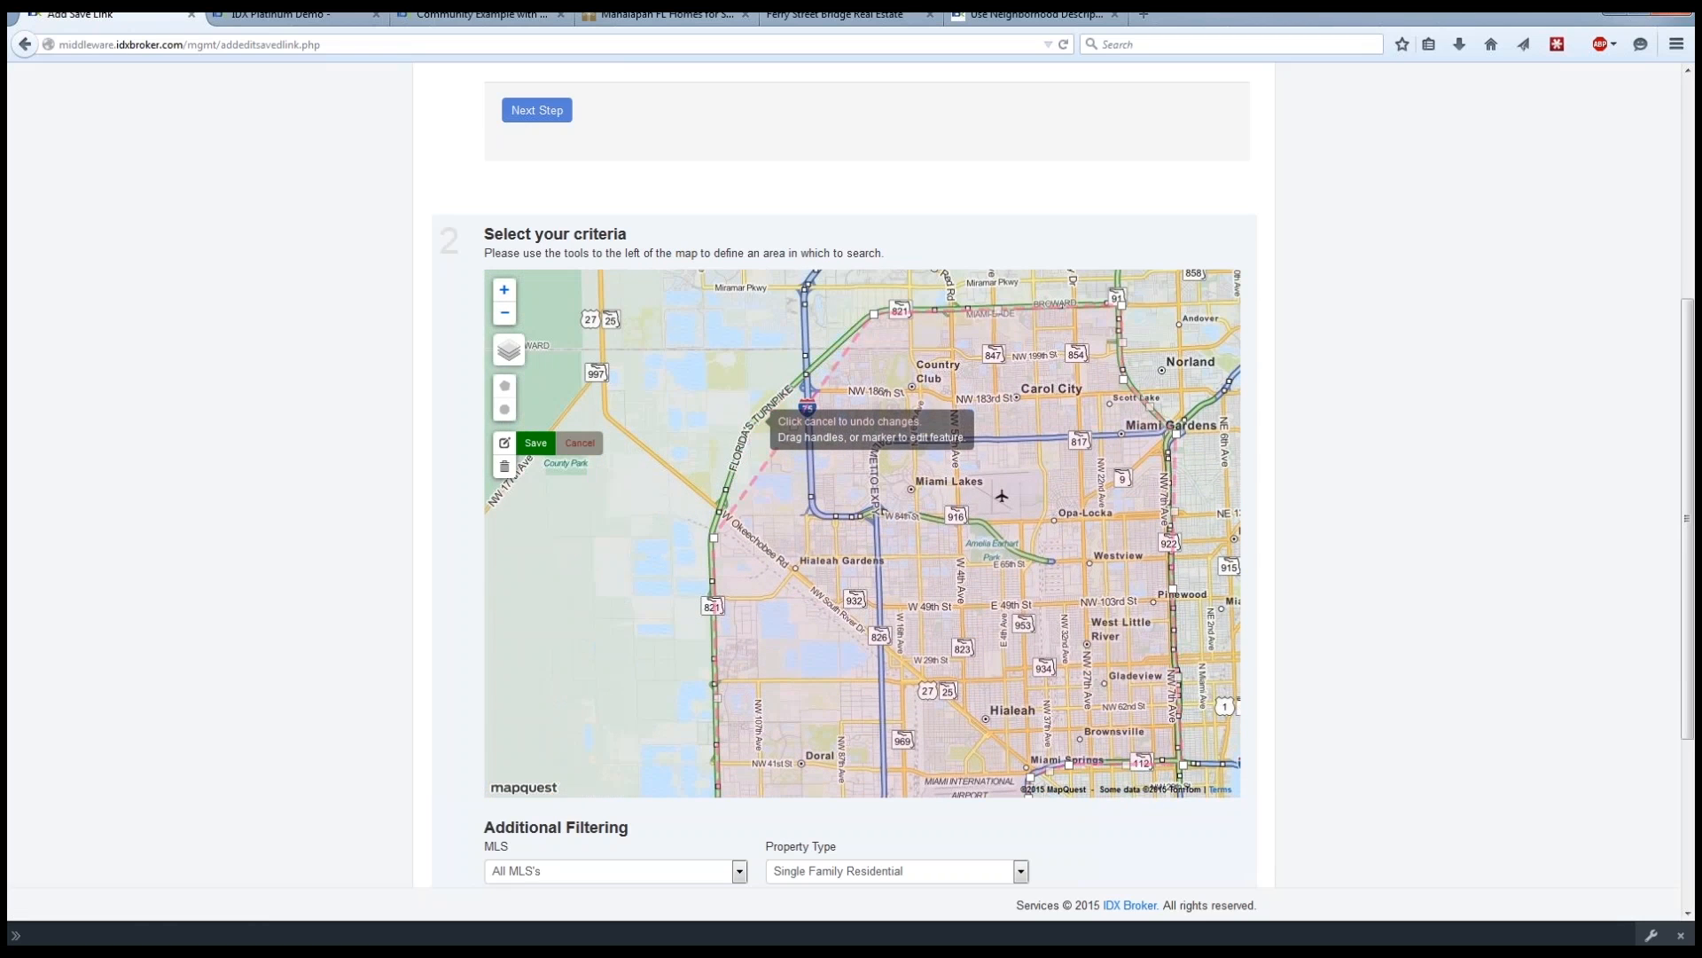
scroll(750, 429, "up", 1)
left_click_drag(831, 422, 744, 423)
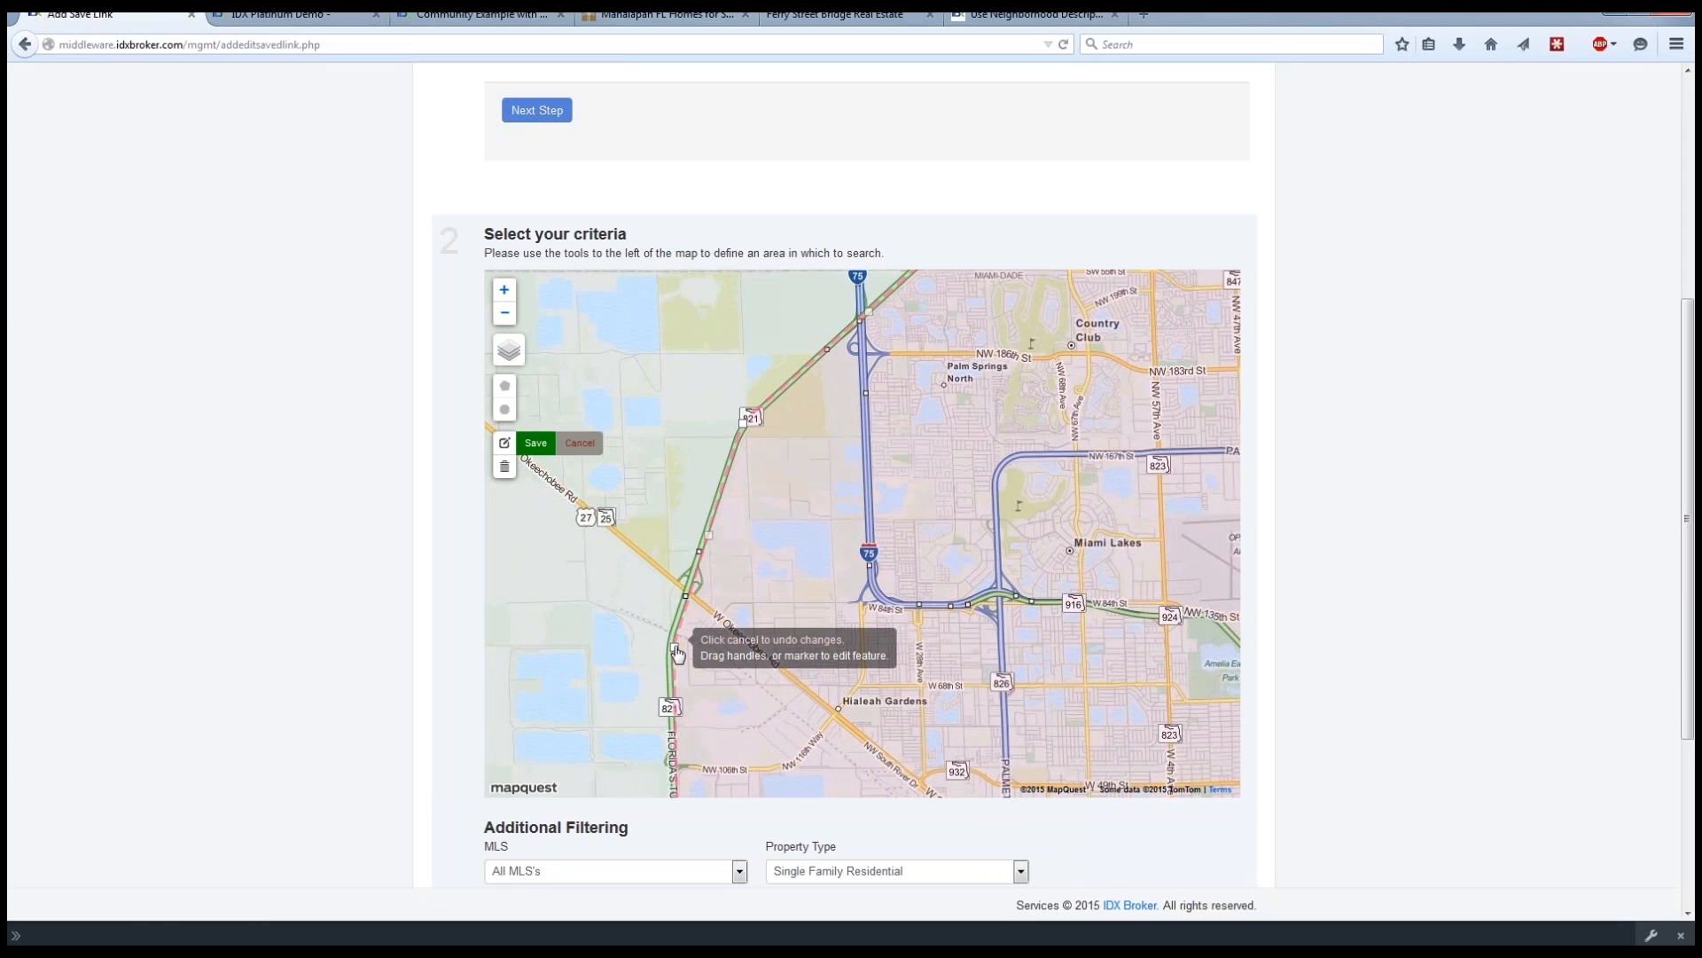
left_click_drag(674, 647, 669, 647)
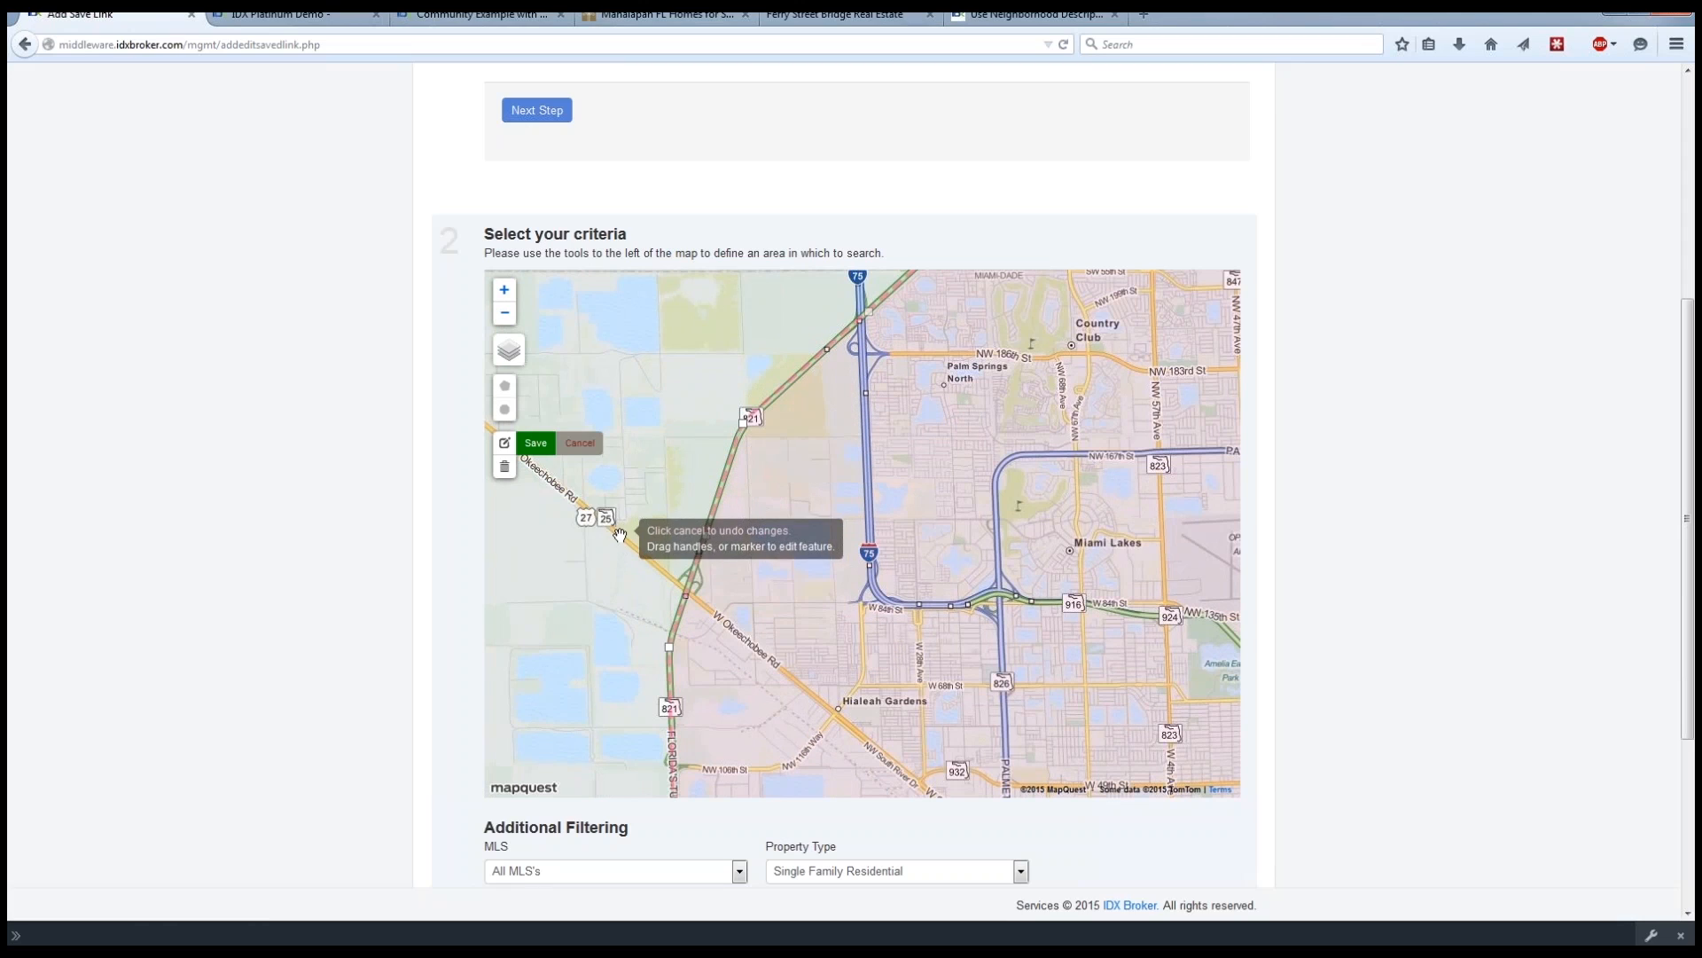
left_click(536, 446)
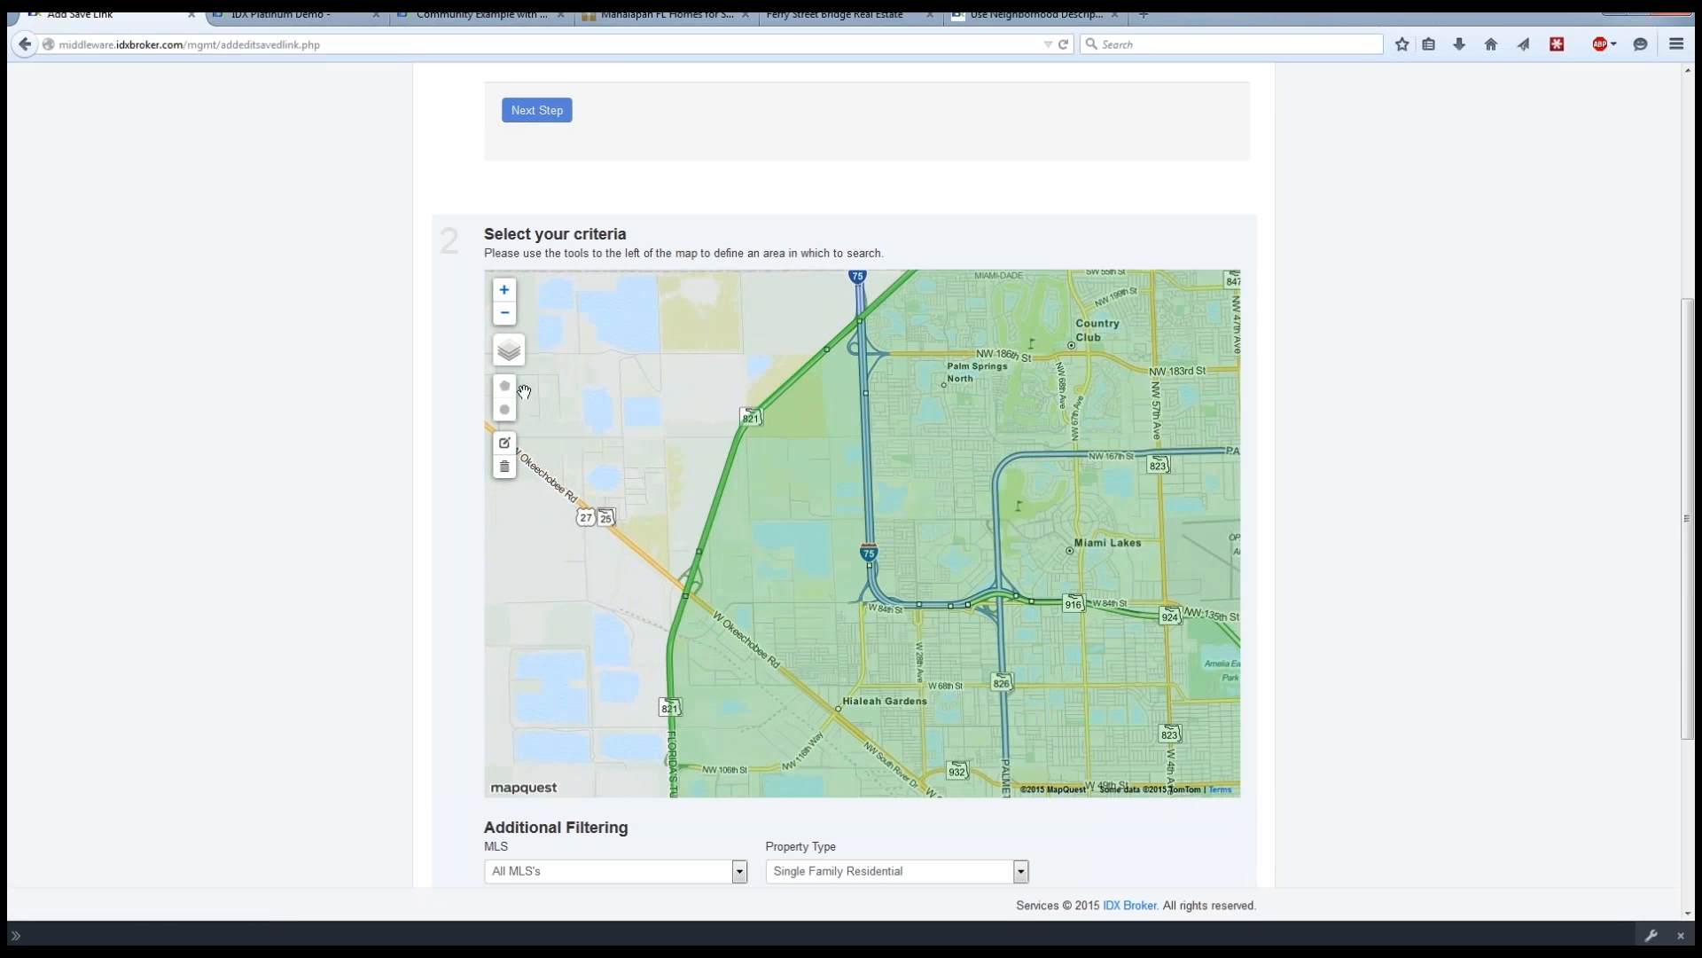
Set the listing sort order to Most expensive to least and proceed to naming the search and setting its preferences.
left_click(504, 314)
left_click(504, 315)
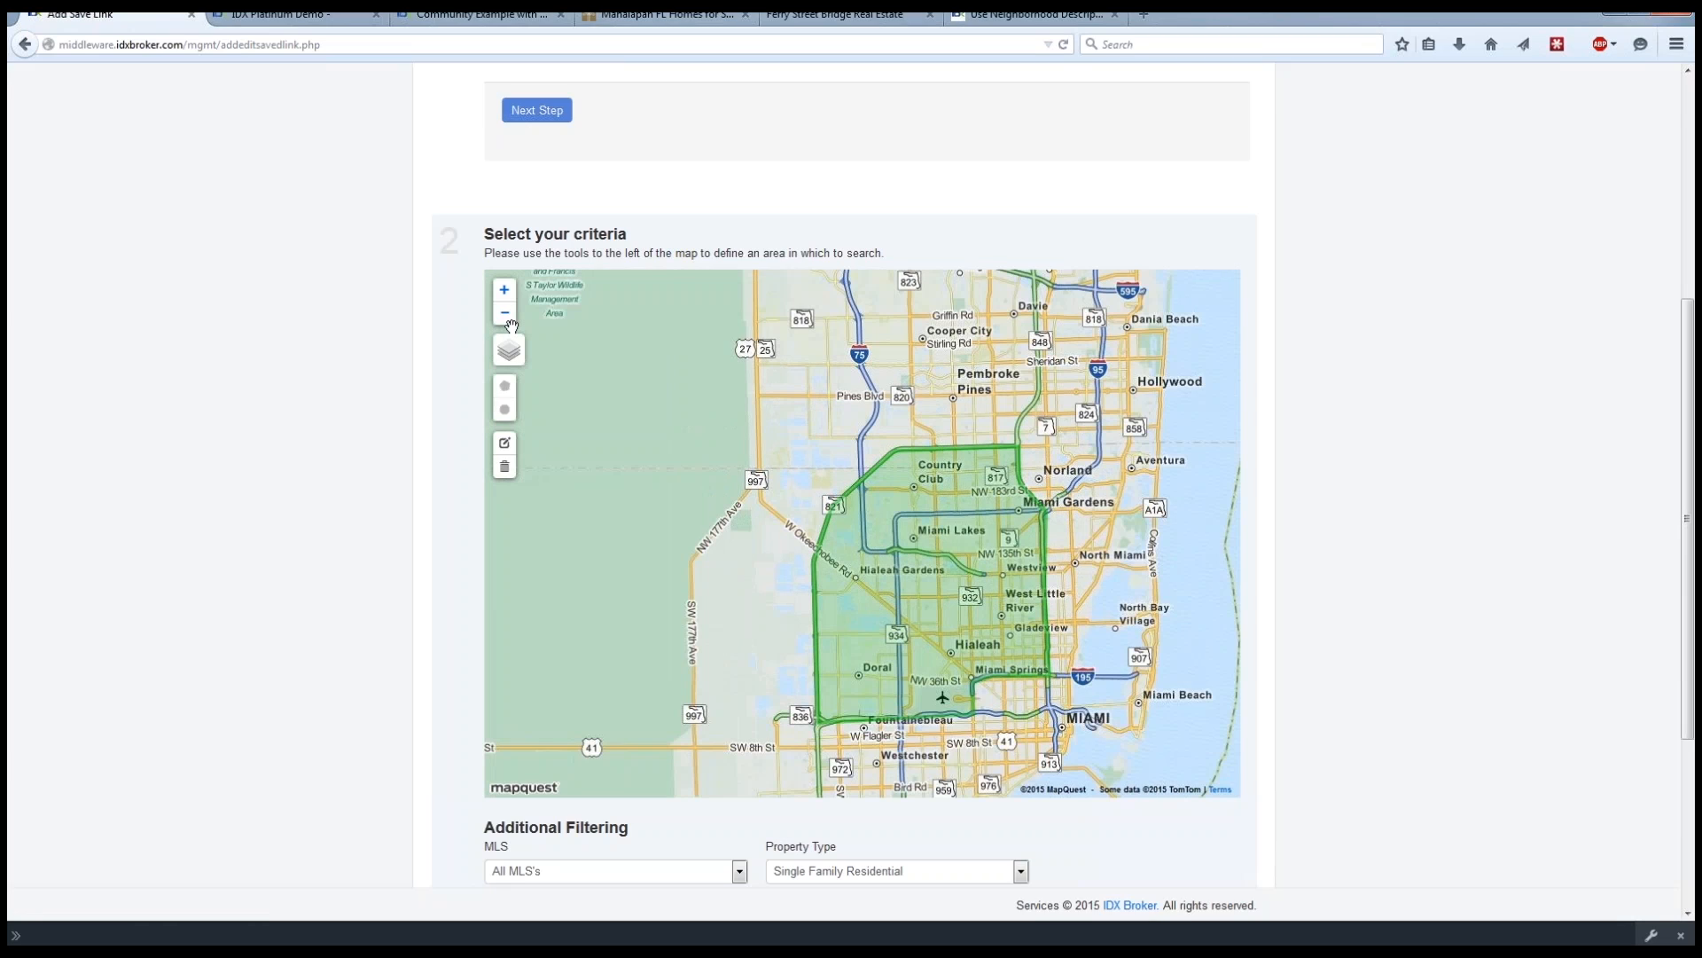
left_click_drag(692, 388, 603, 300)
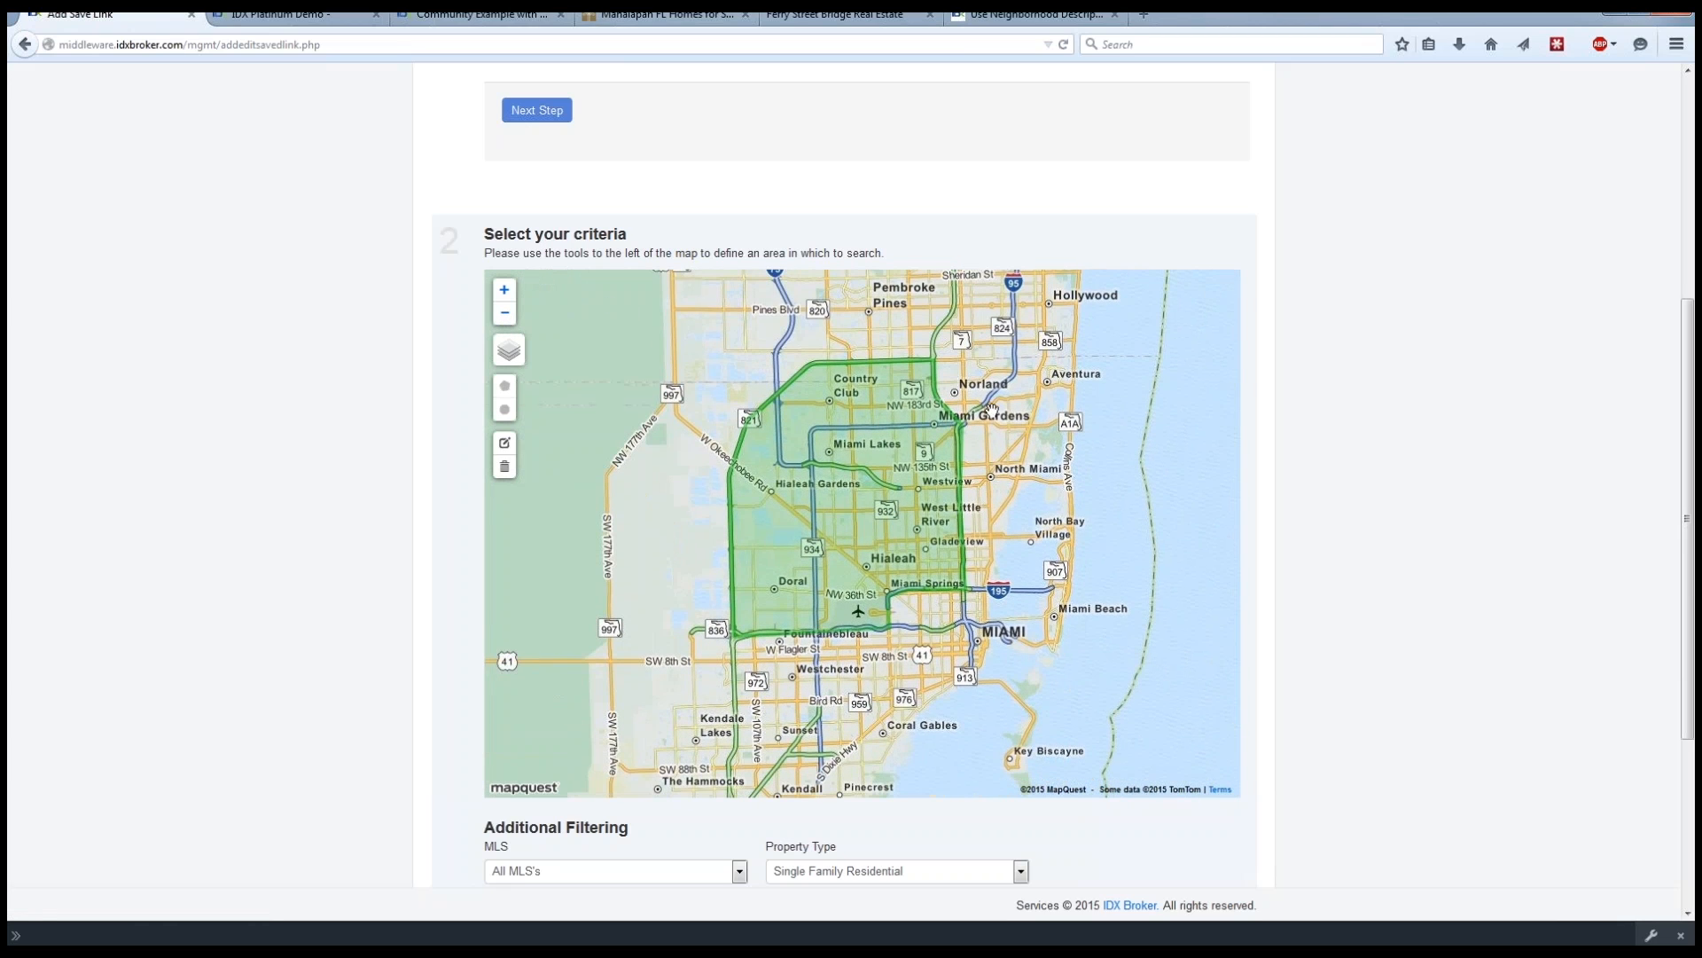
left_click_drag(992, 409, 998, 417)
left_click(504, 314)
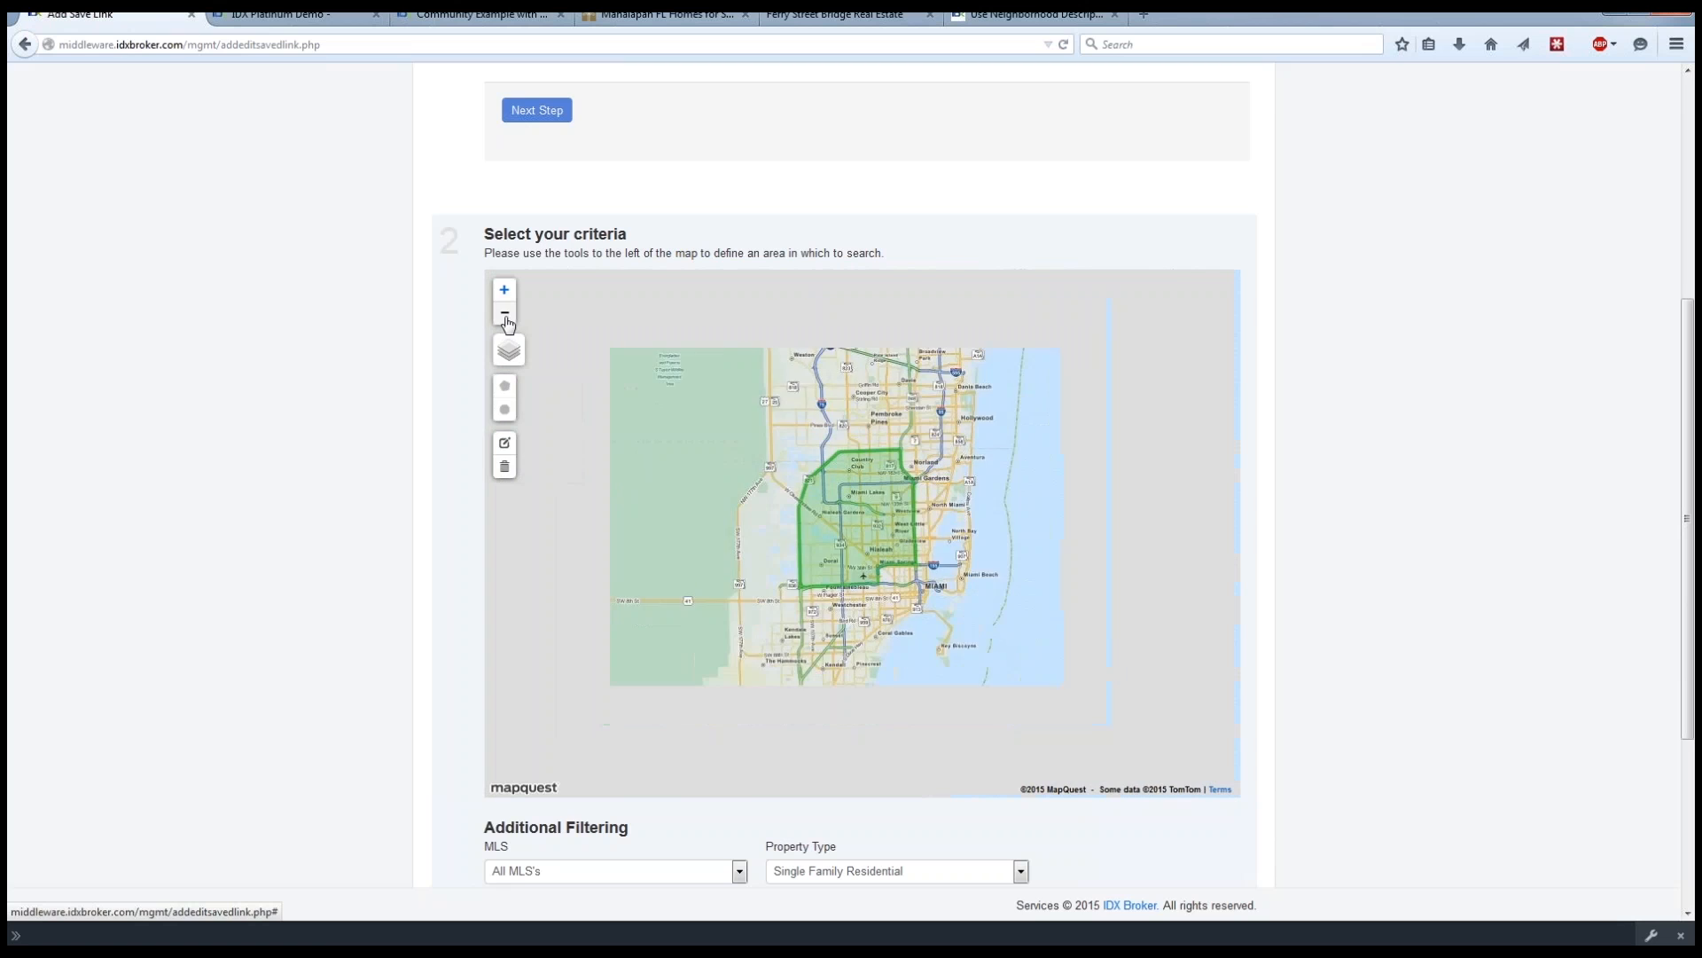
scroll(327, 414, "down", 2)
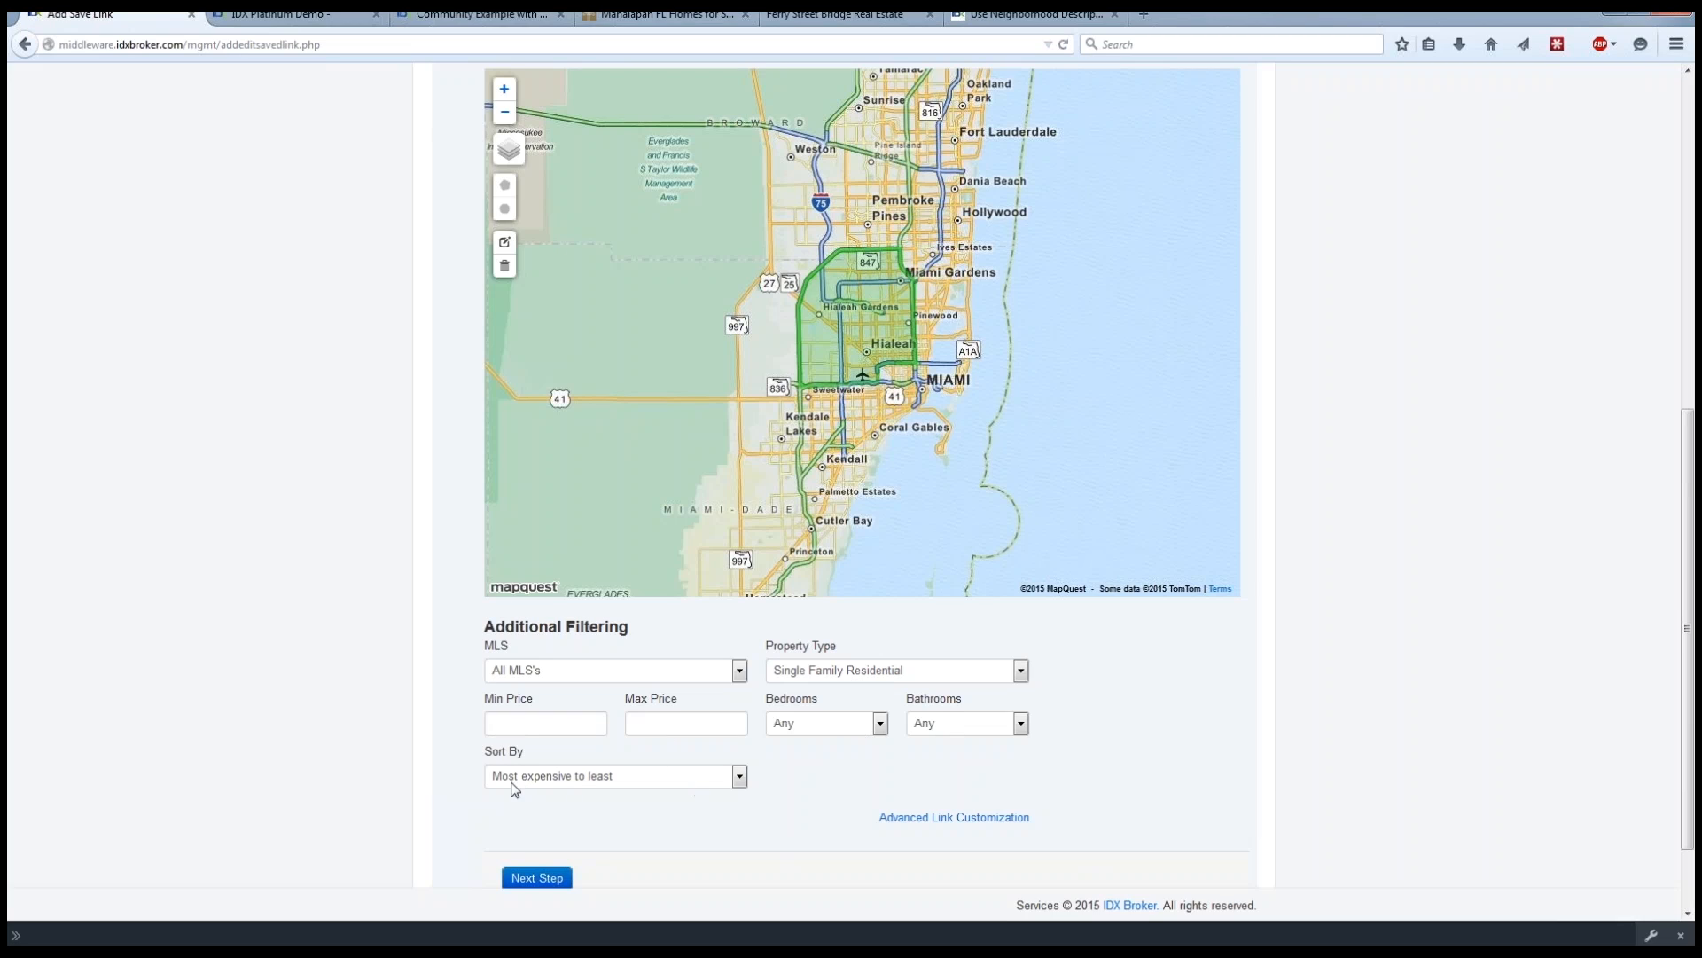
left_click(740, 777)
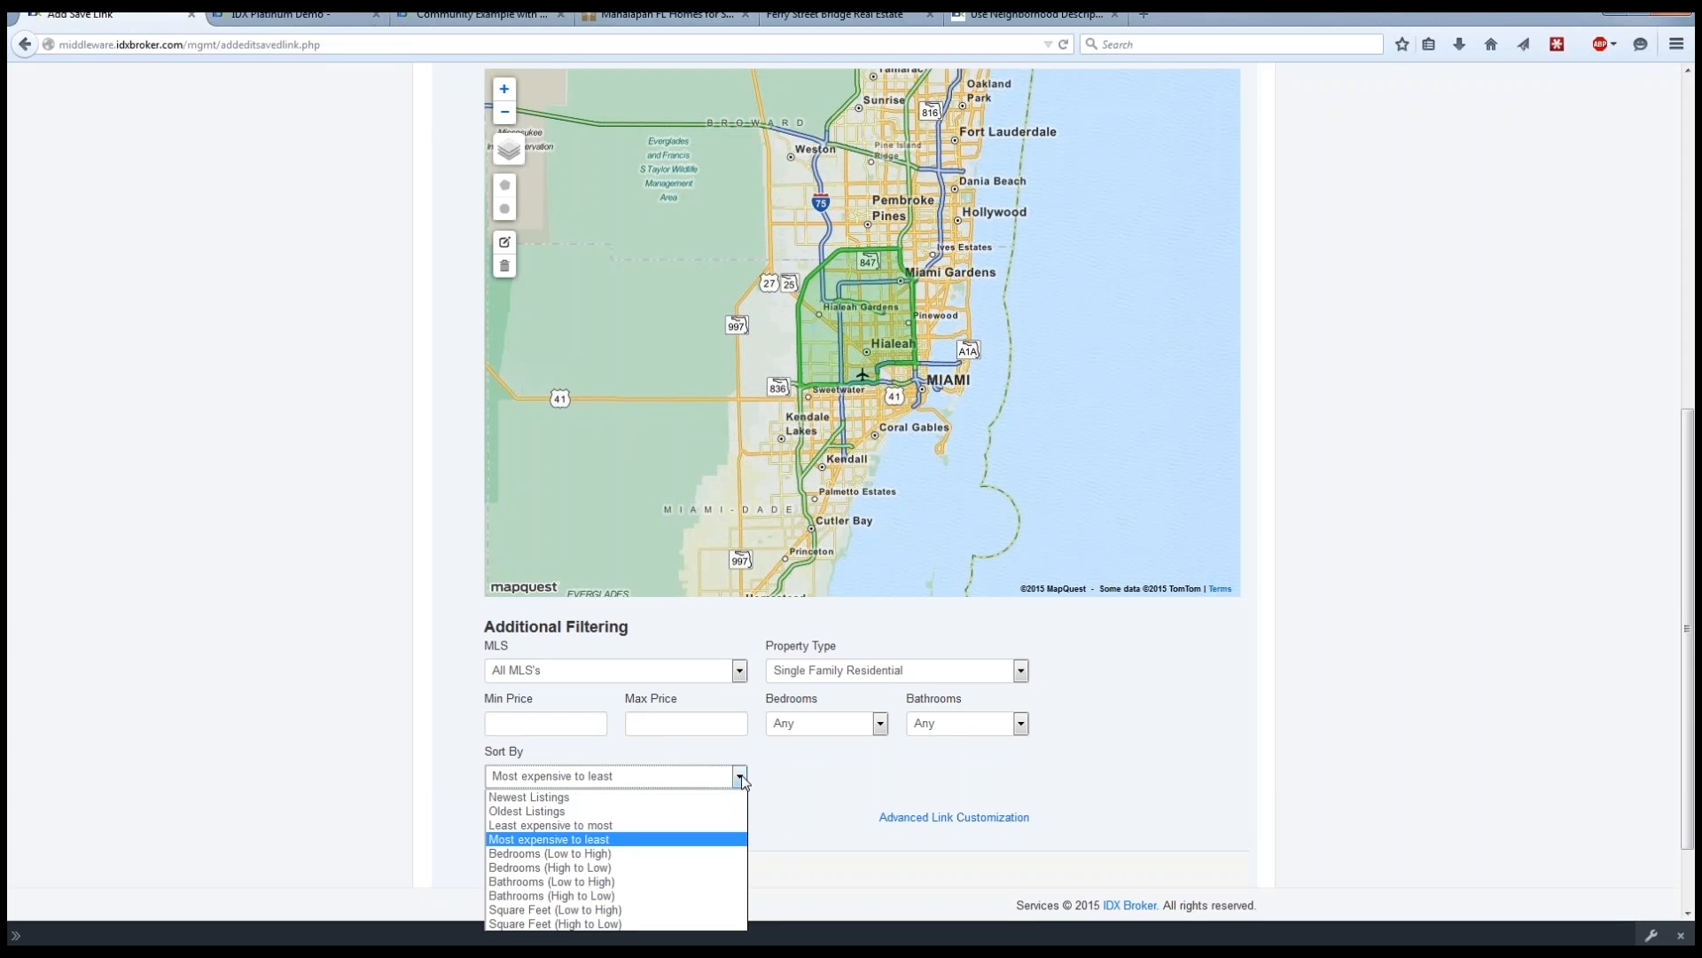
left_click(603, 842)
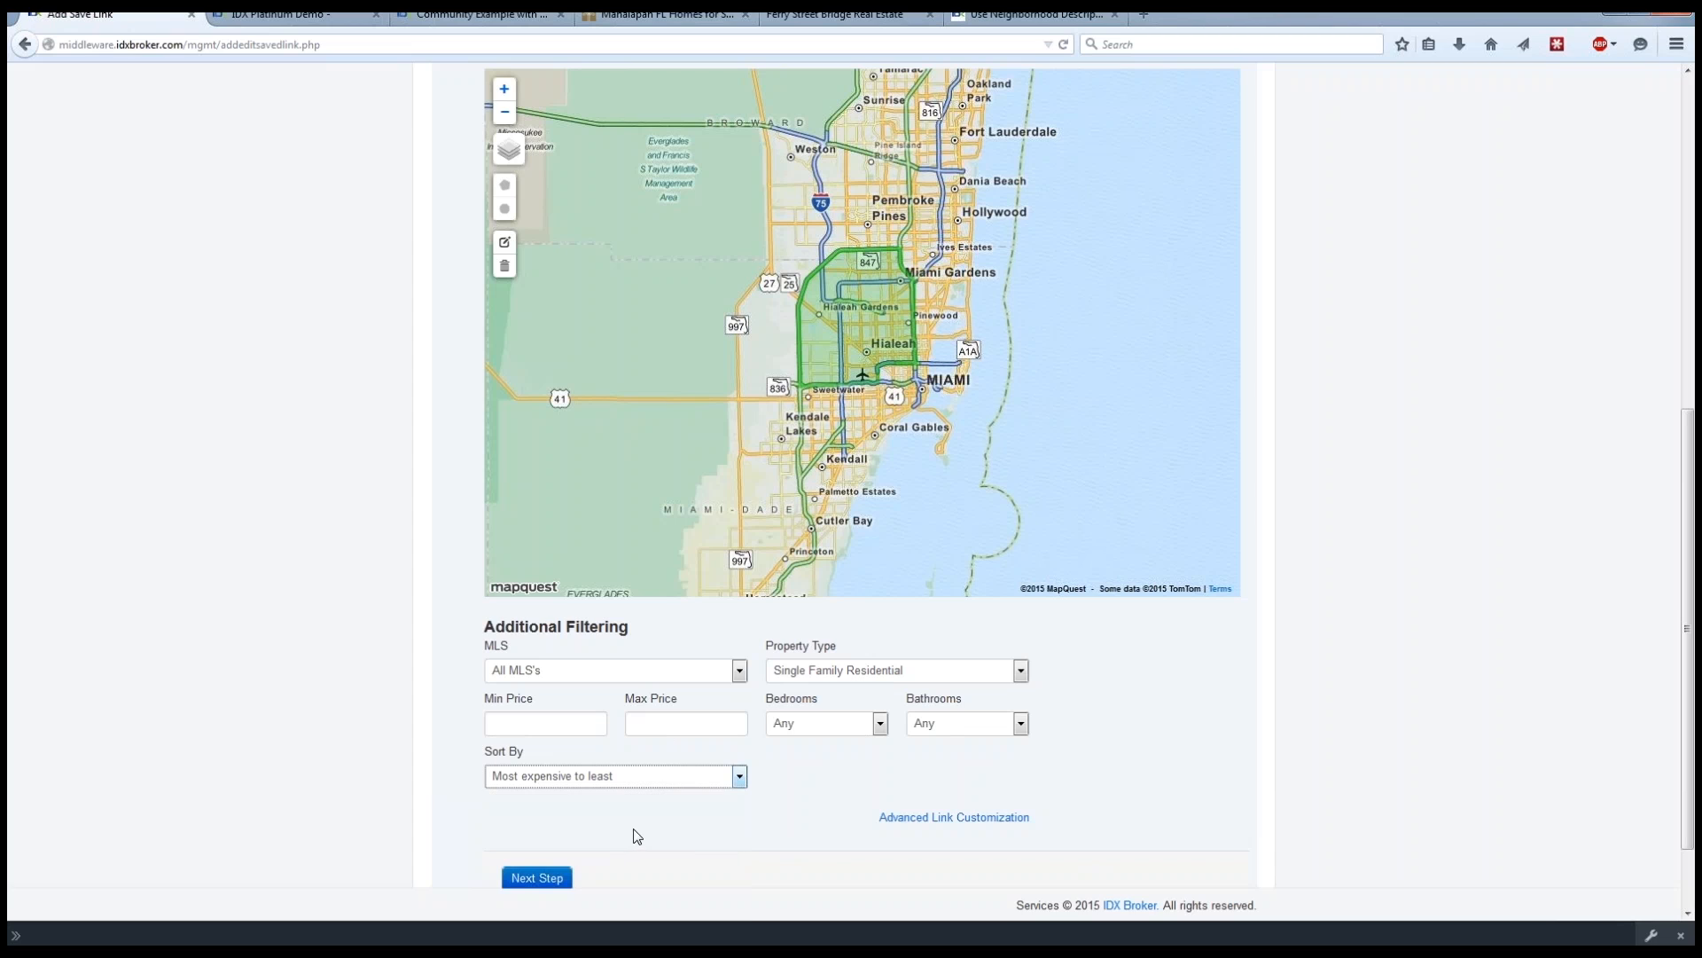
scroll(390, 741, "down", 2)
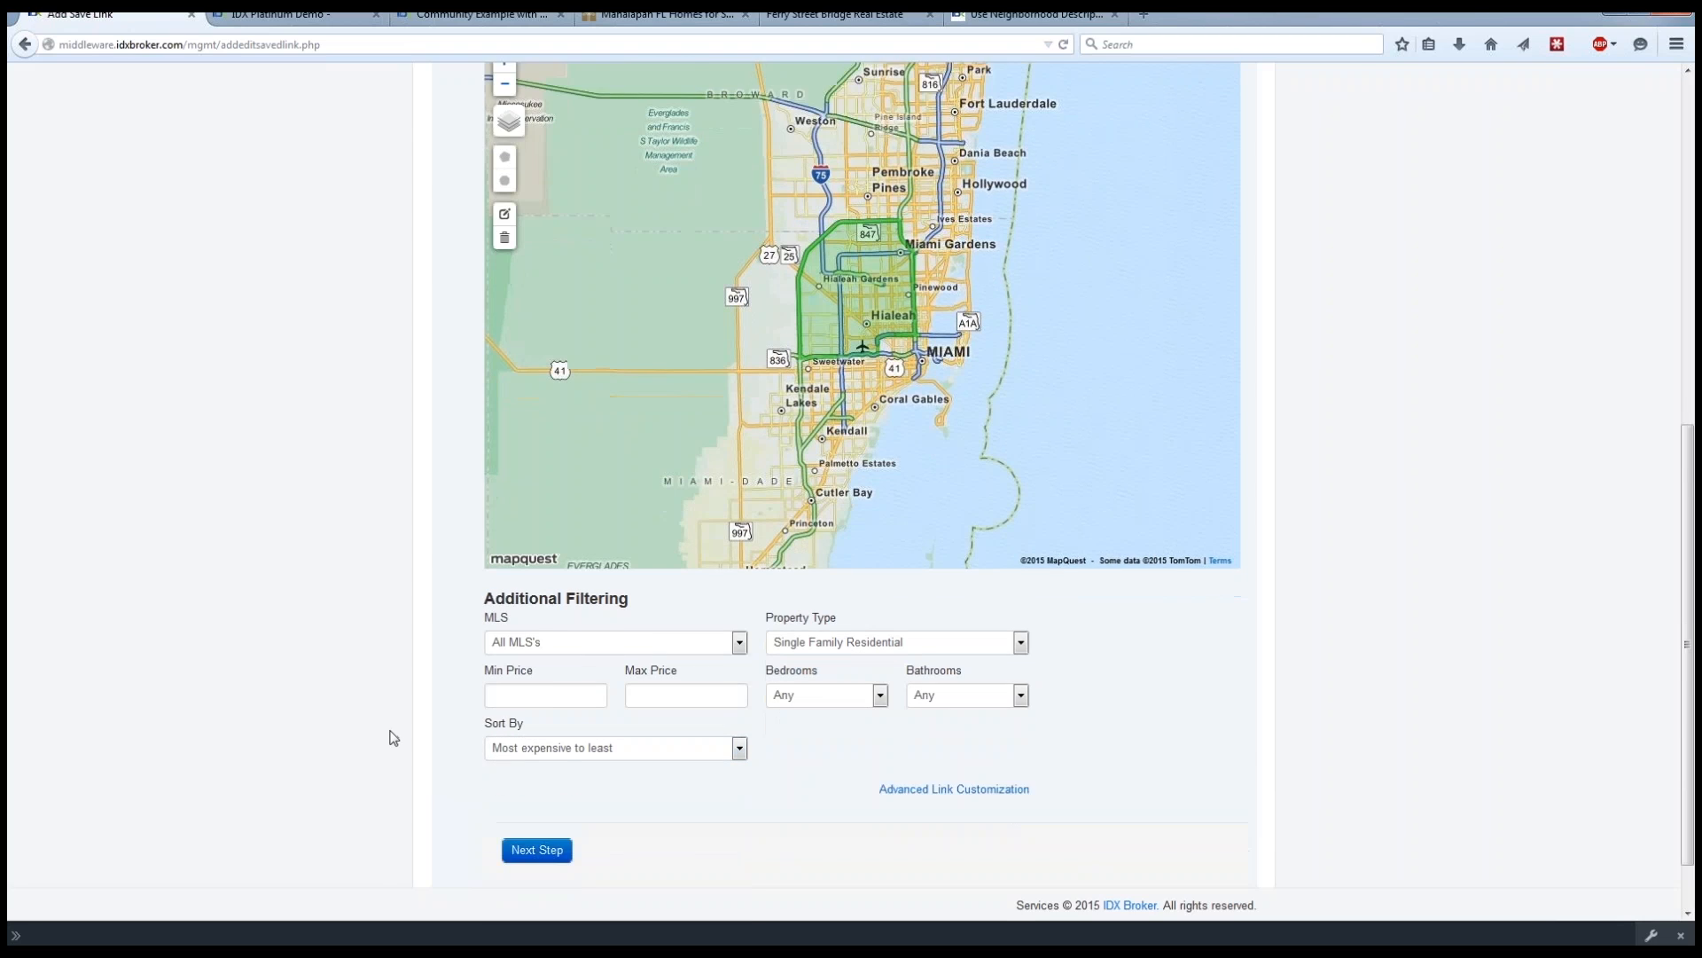
left_click(541, 787)
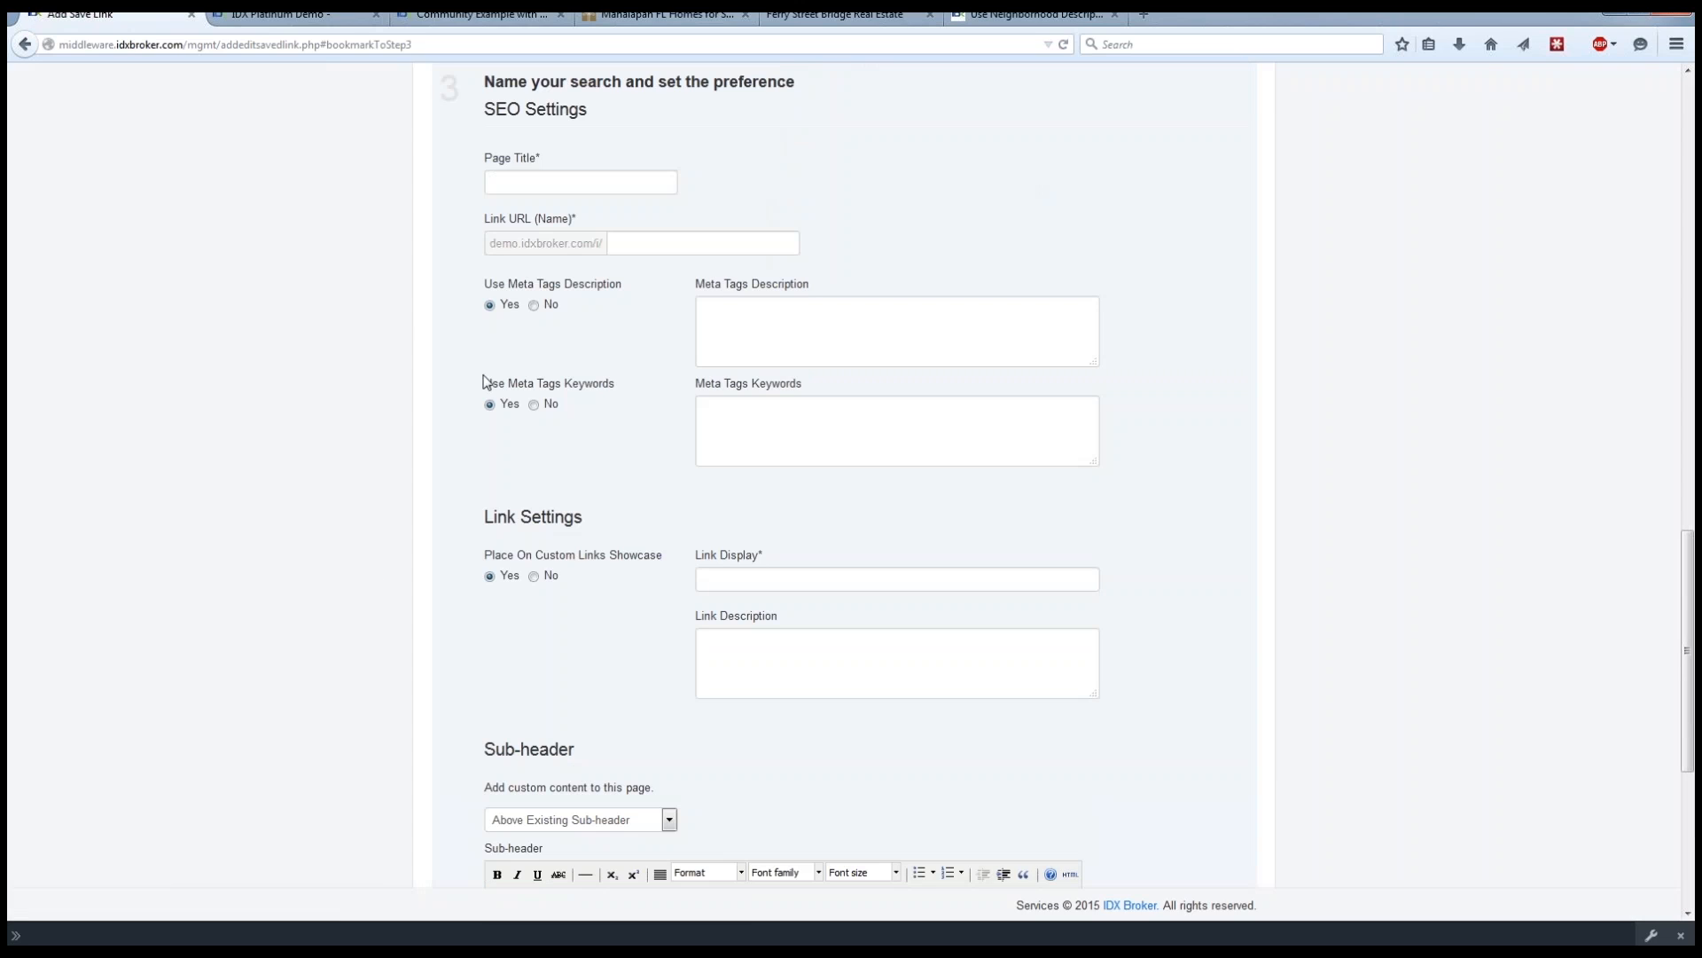
Title the saved link's page "Demo homes for sale in eugene".
left_click(501, 181)
type("Demo homes for sale in eugene")
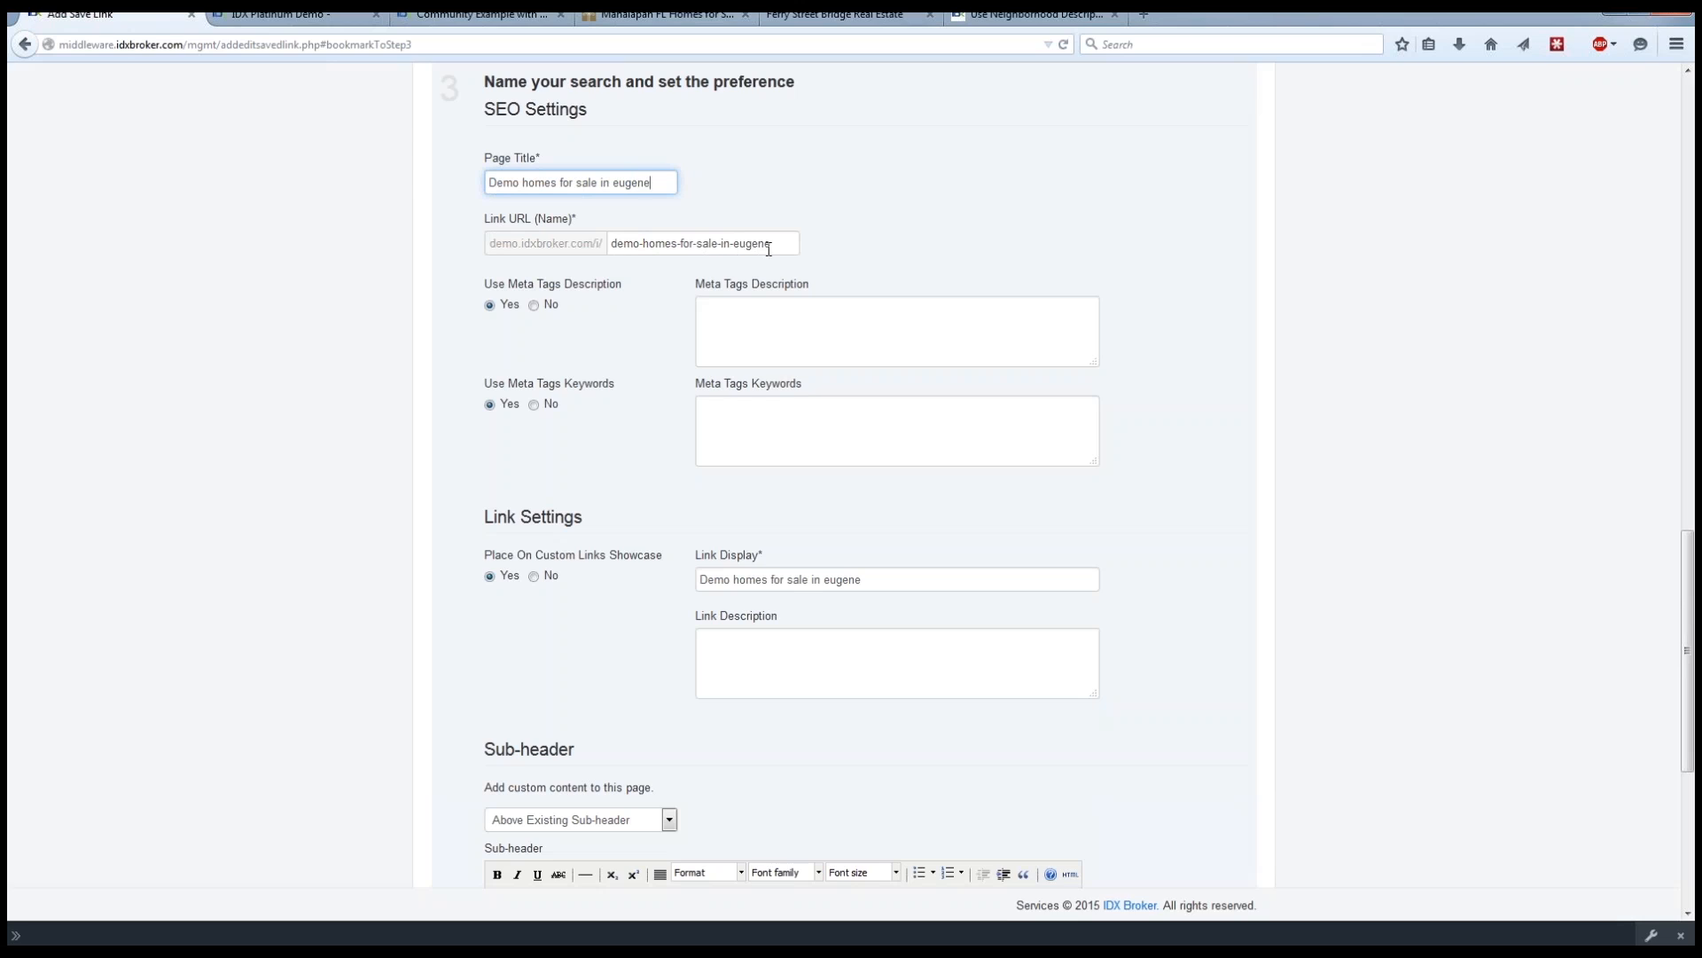
left_click(762, 326)
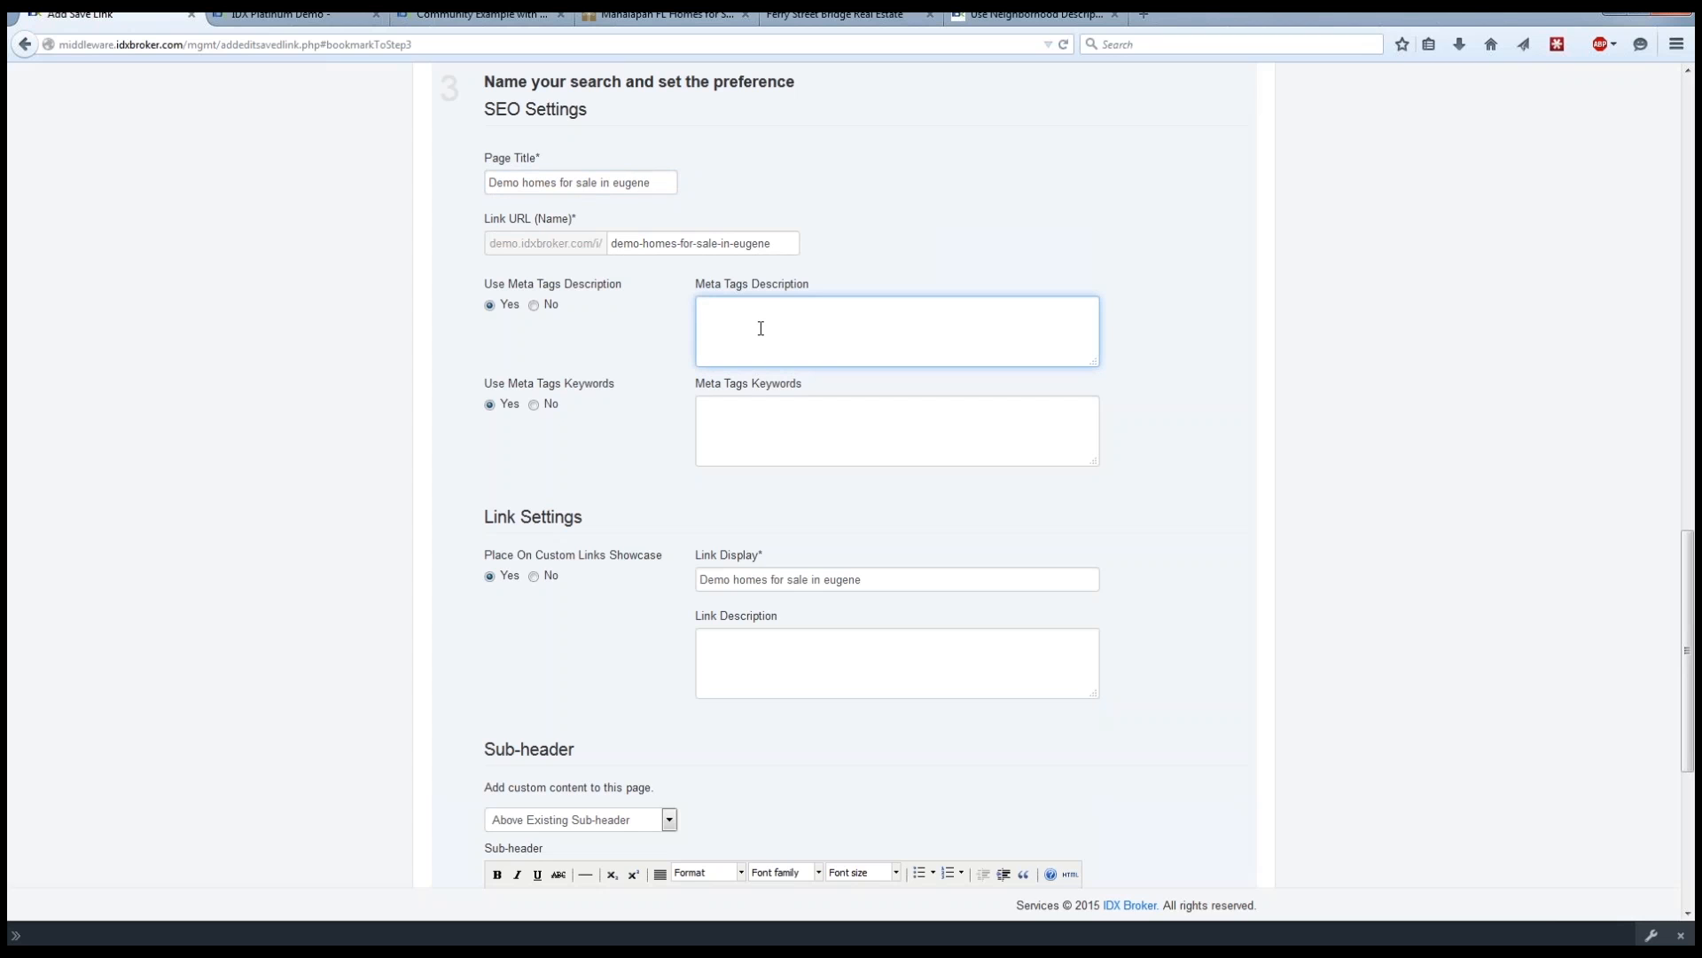
left_click(1171, 336)
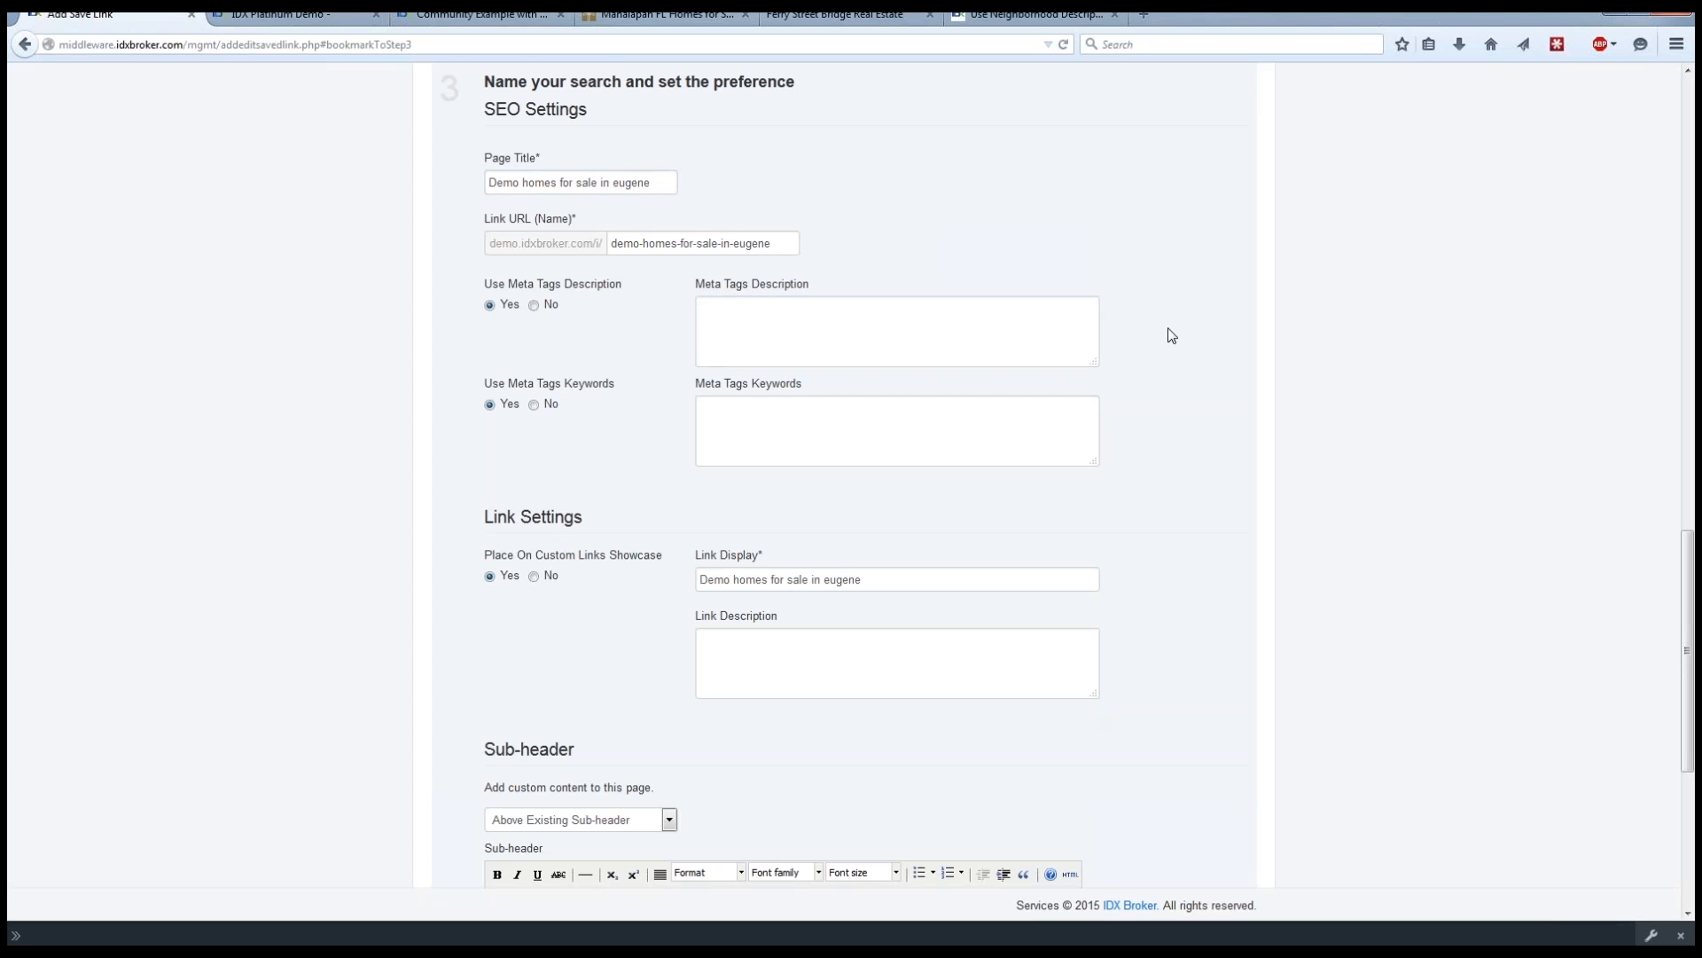
Copy the two opening paragraphs of community text from the Ferry Street Bridge real estate page.
scroll(1171, 337, "down", 4)
scroll(1164, 328, "down", 5)
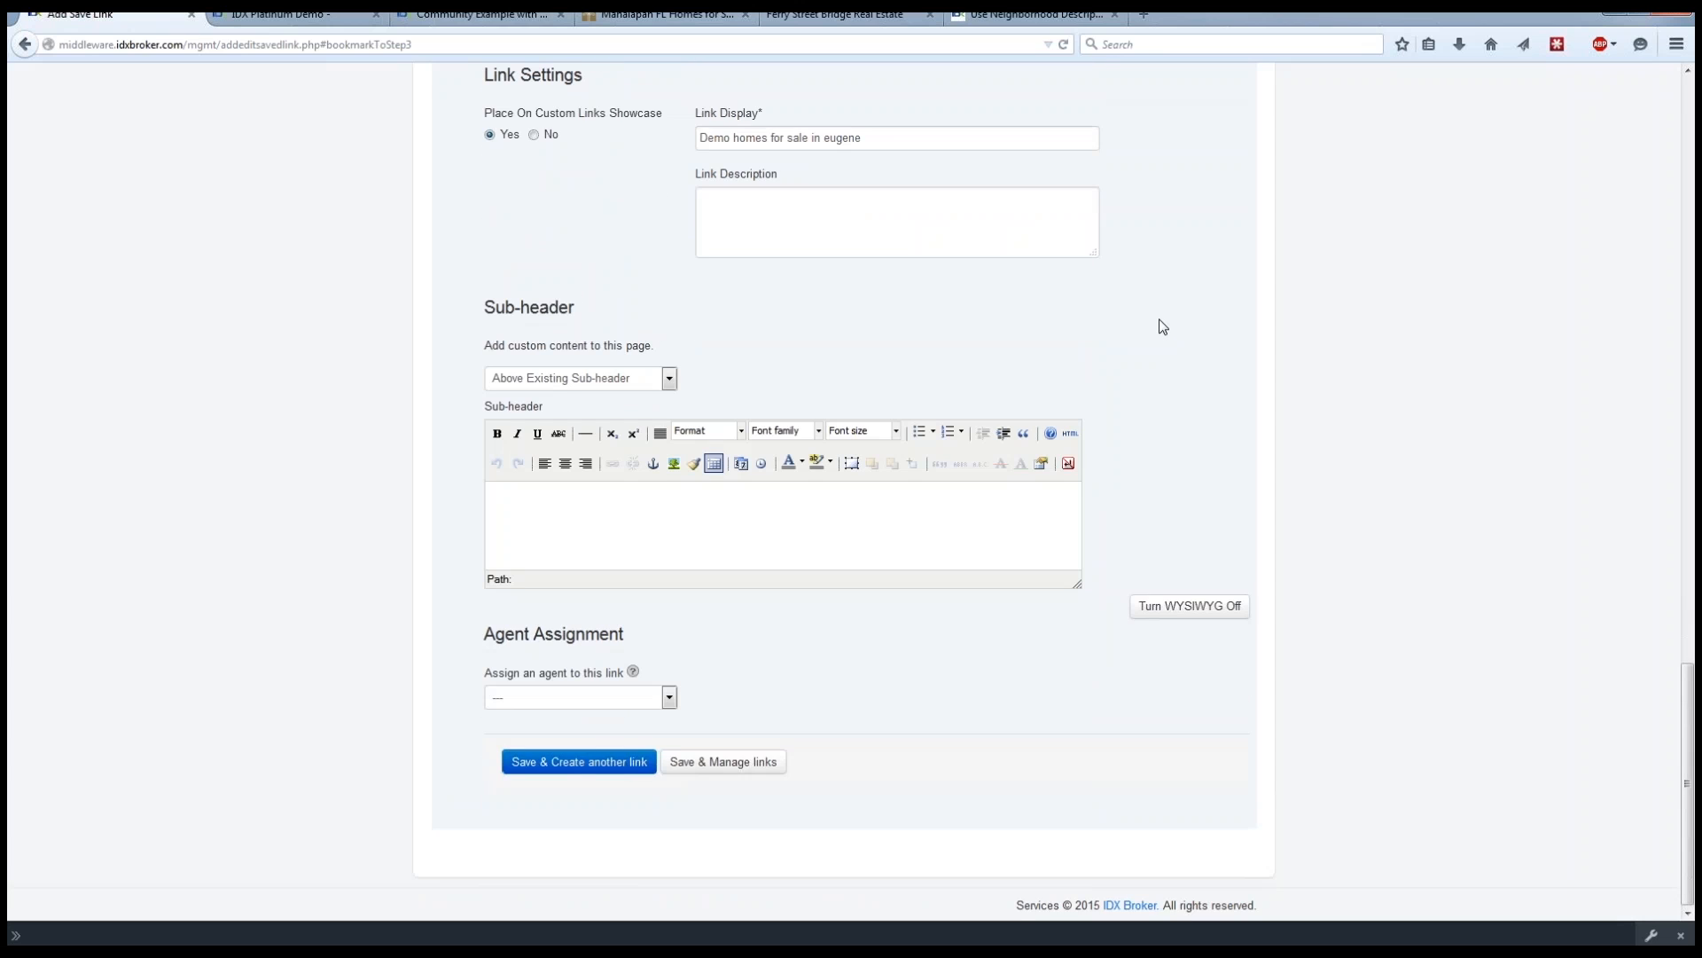
left_click(838, 15)
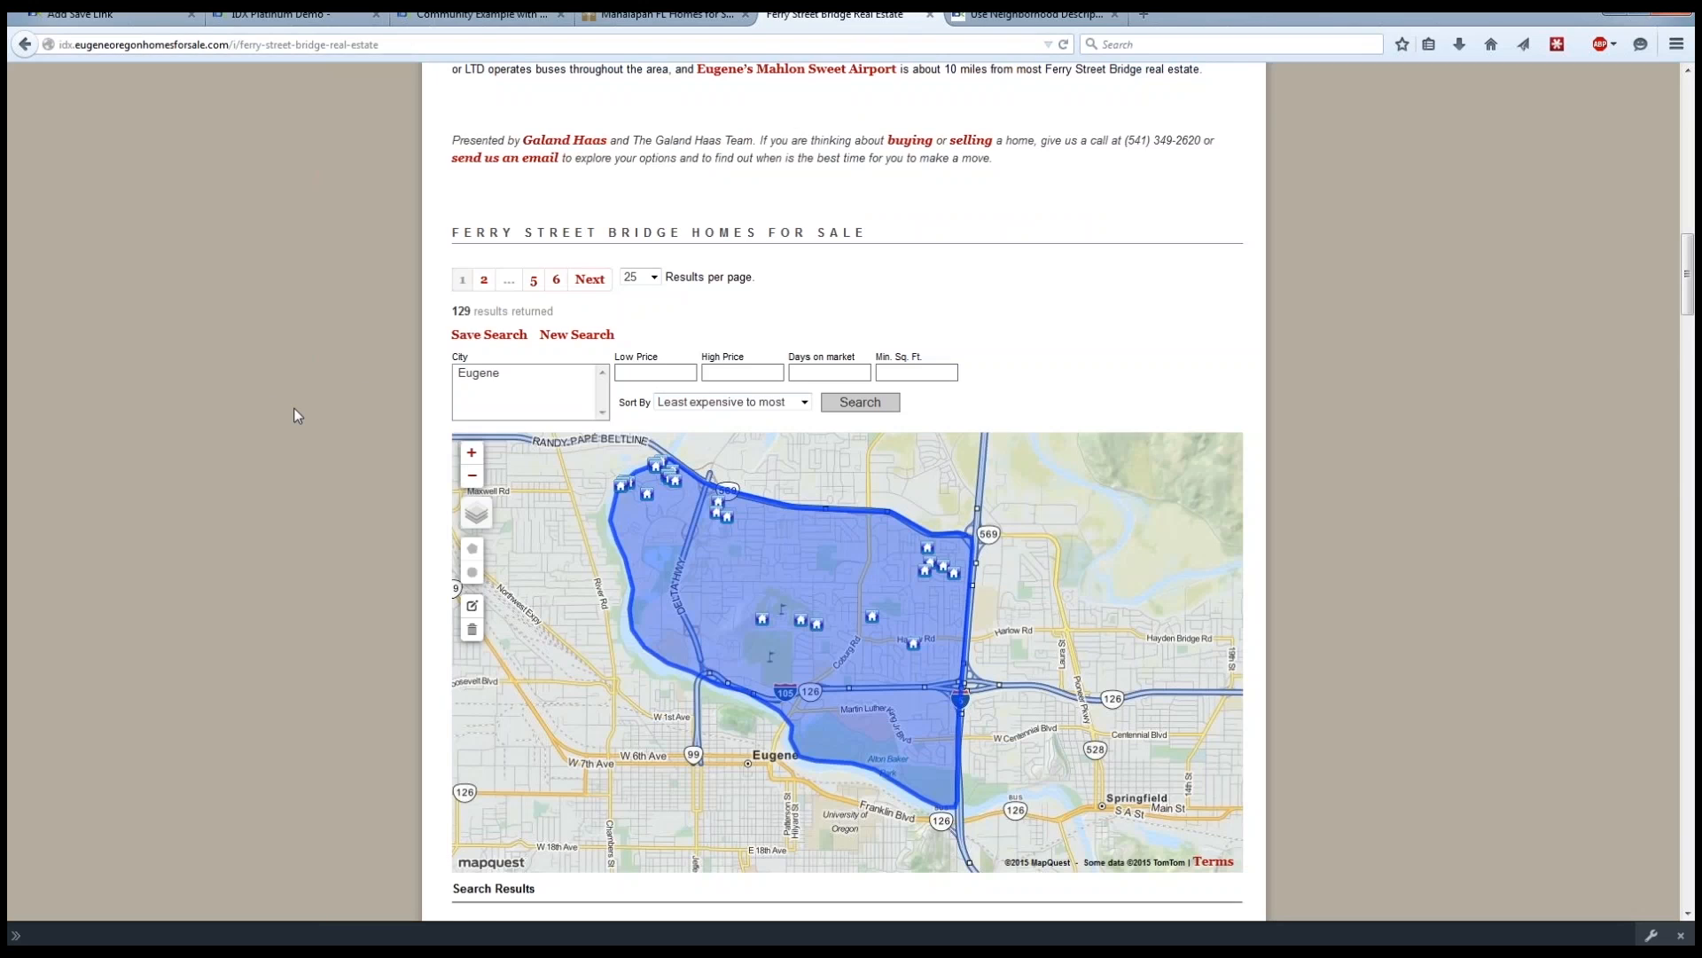
scroll(294, 407, "up", 15)
scroll(289, 408, "up", 4)
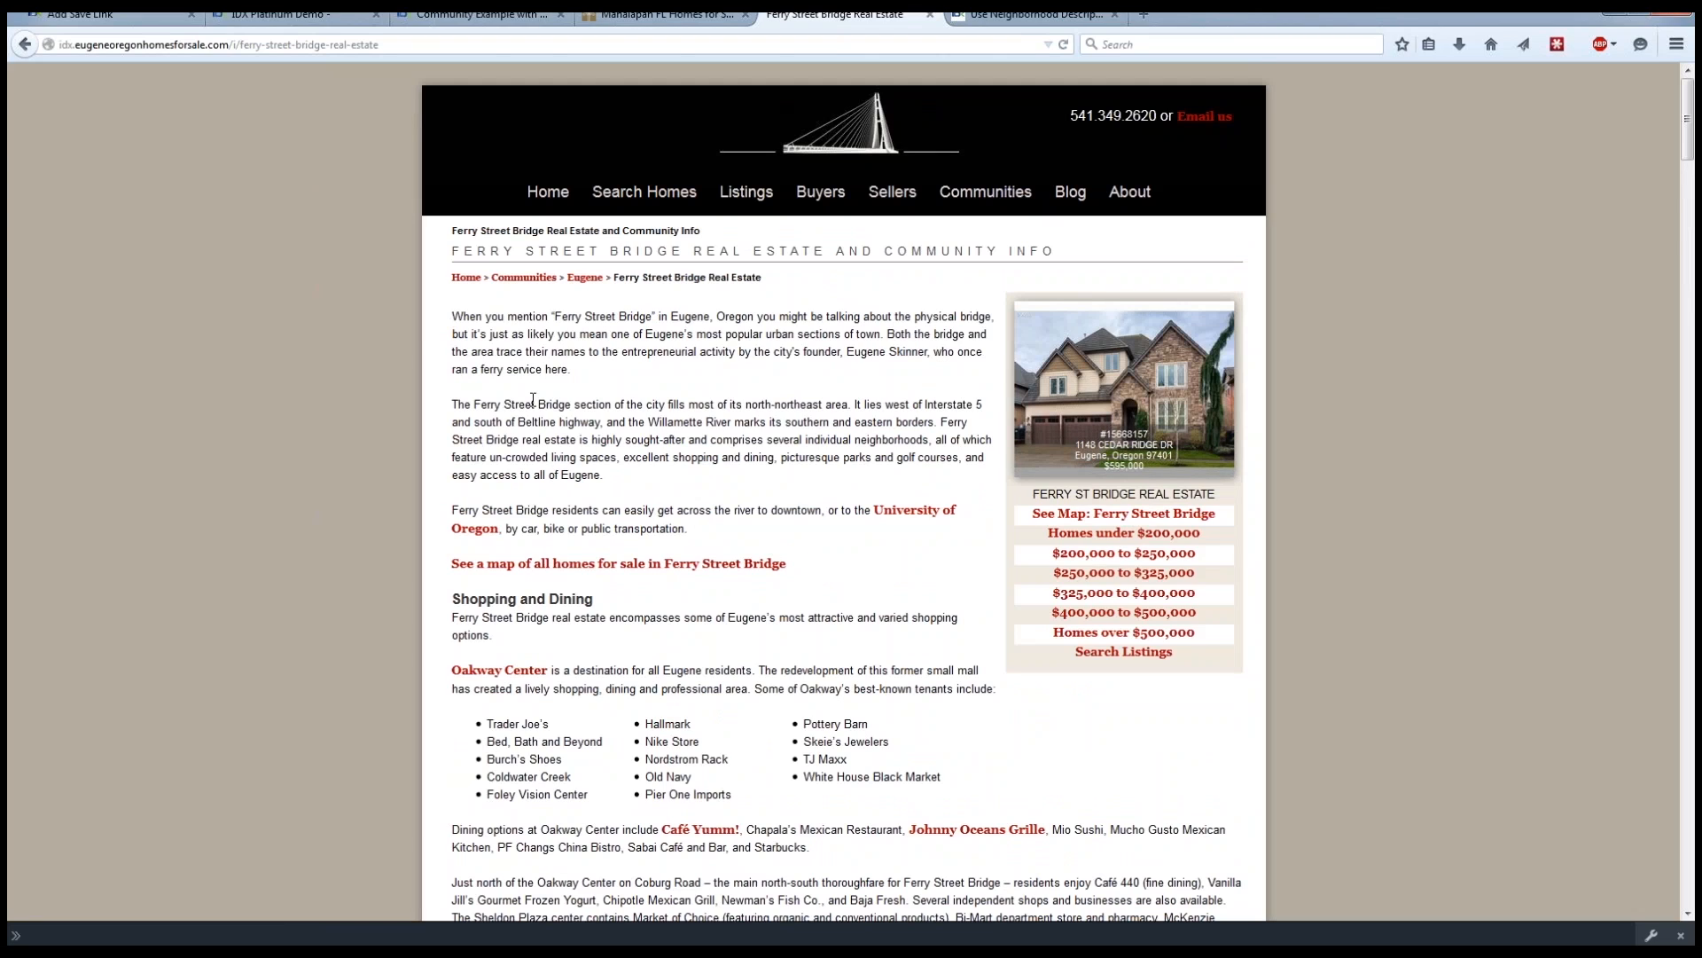
left_click_drag(452, 317, 631, 483)
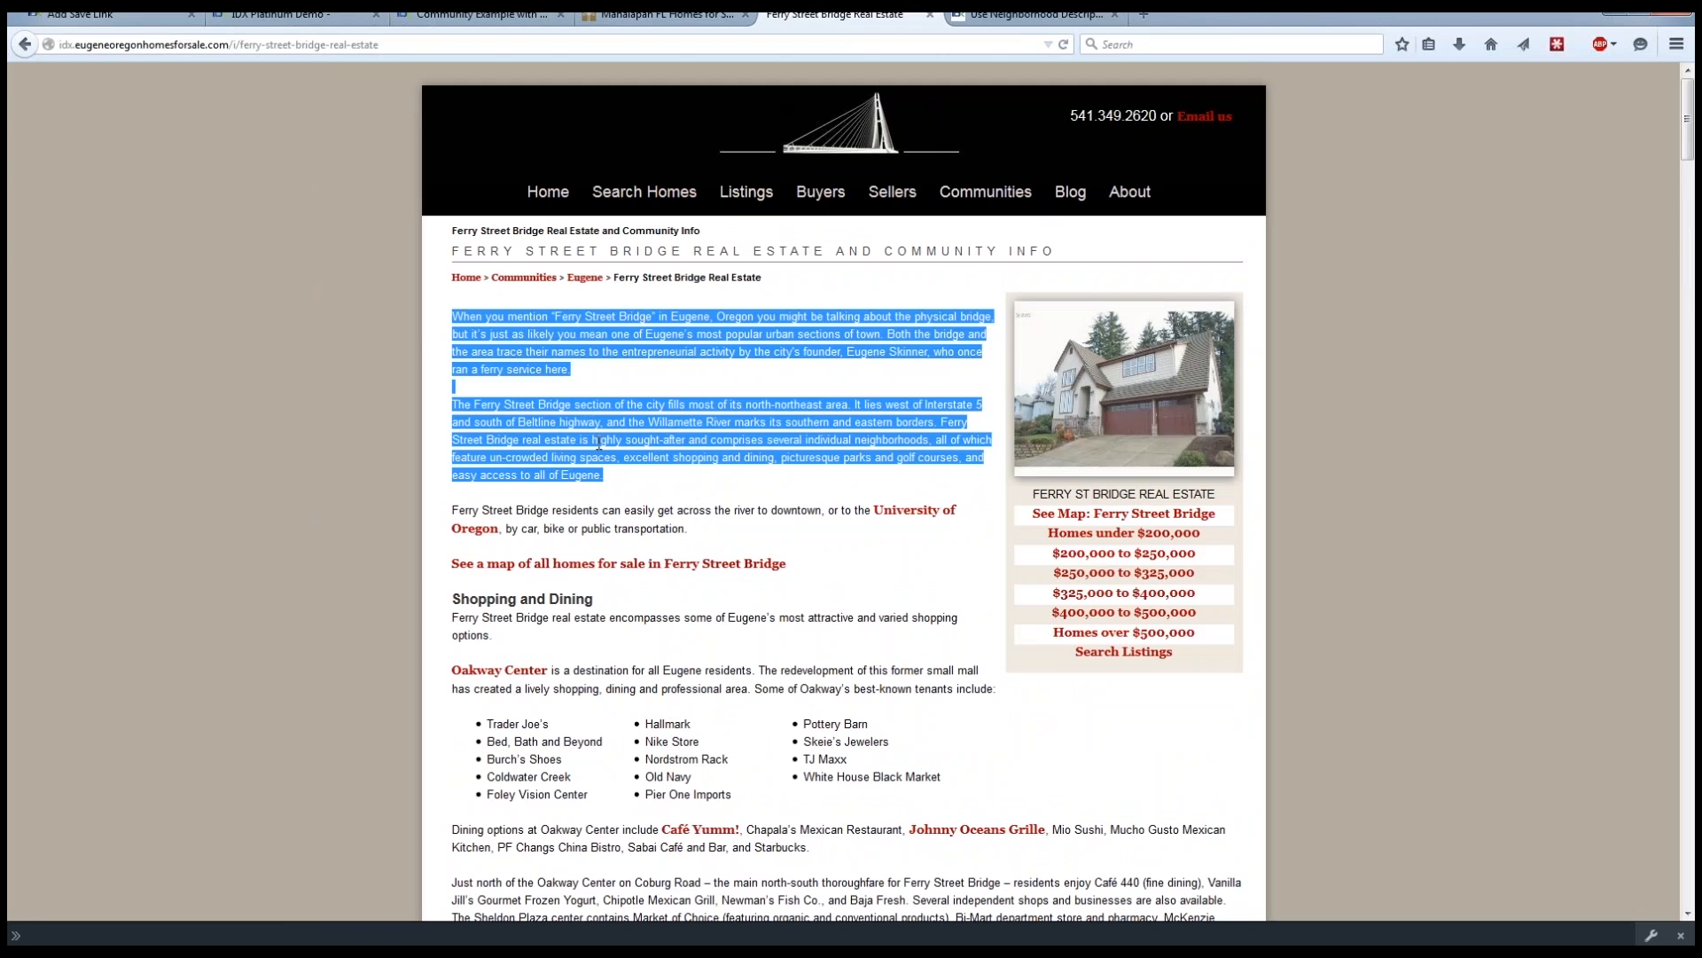
right_click(600, 444)
left_click(631, 452)
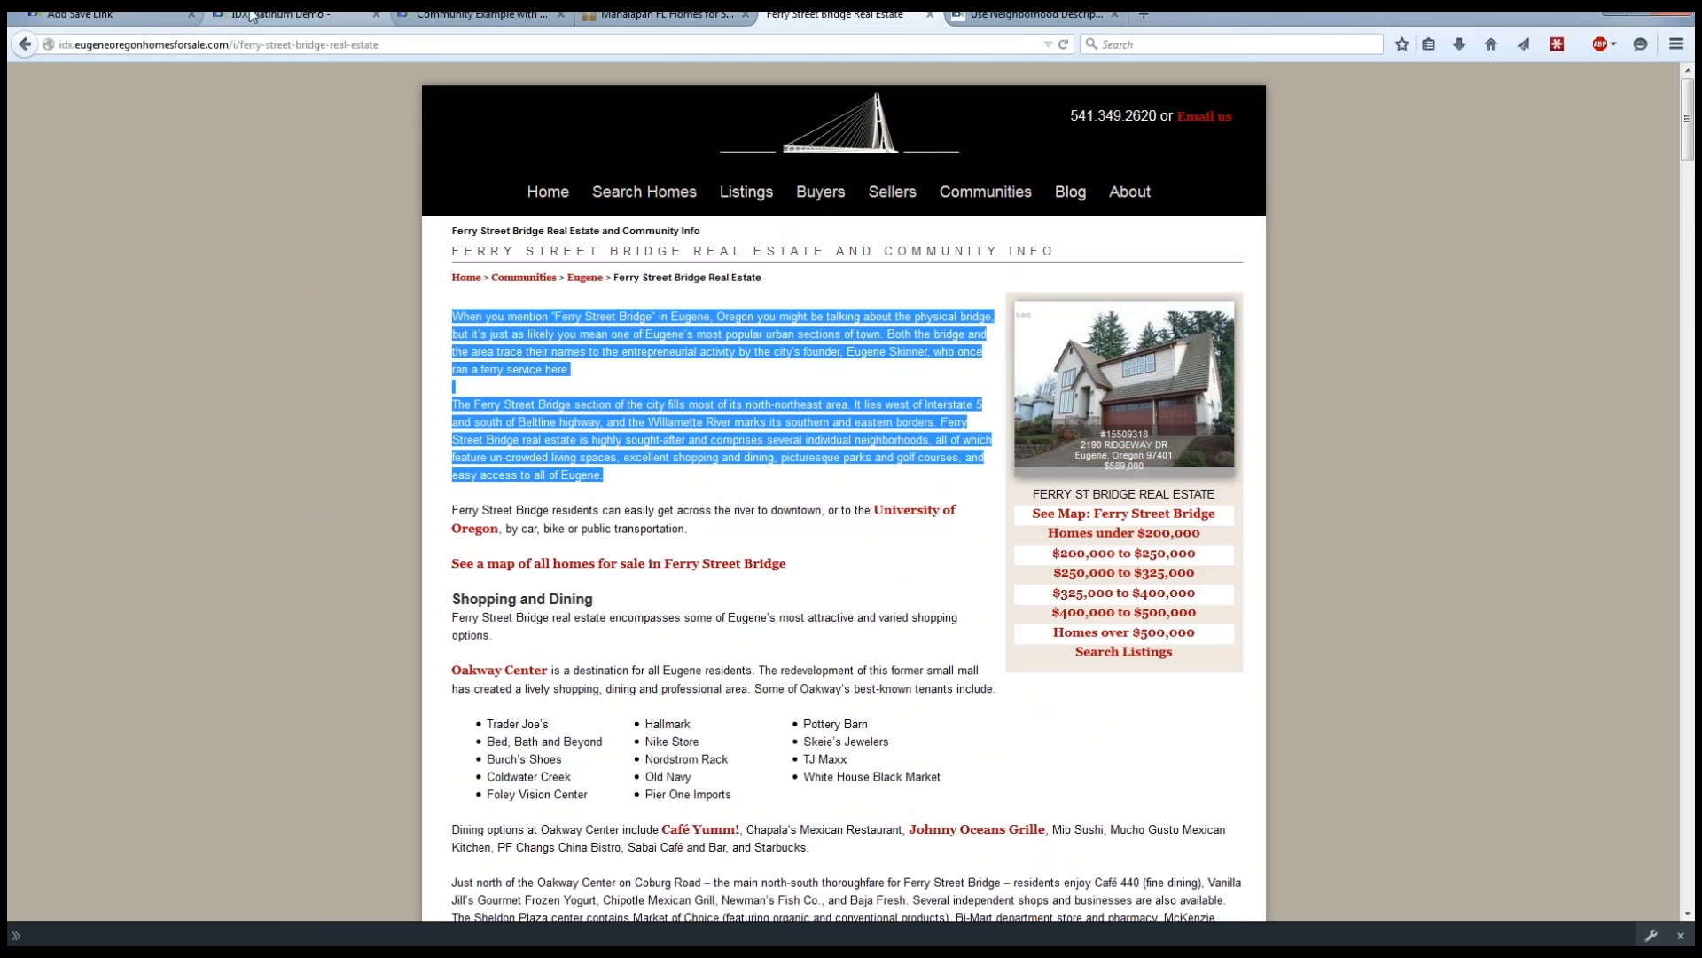
Try to paste the copied community text into the saved link's Sub-header editor.
left_click(277, 15)
left_click(133, 15)
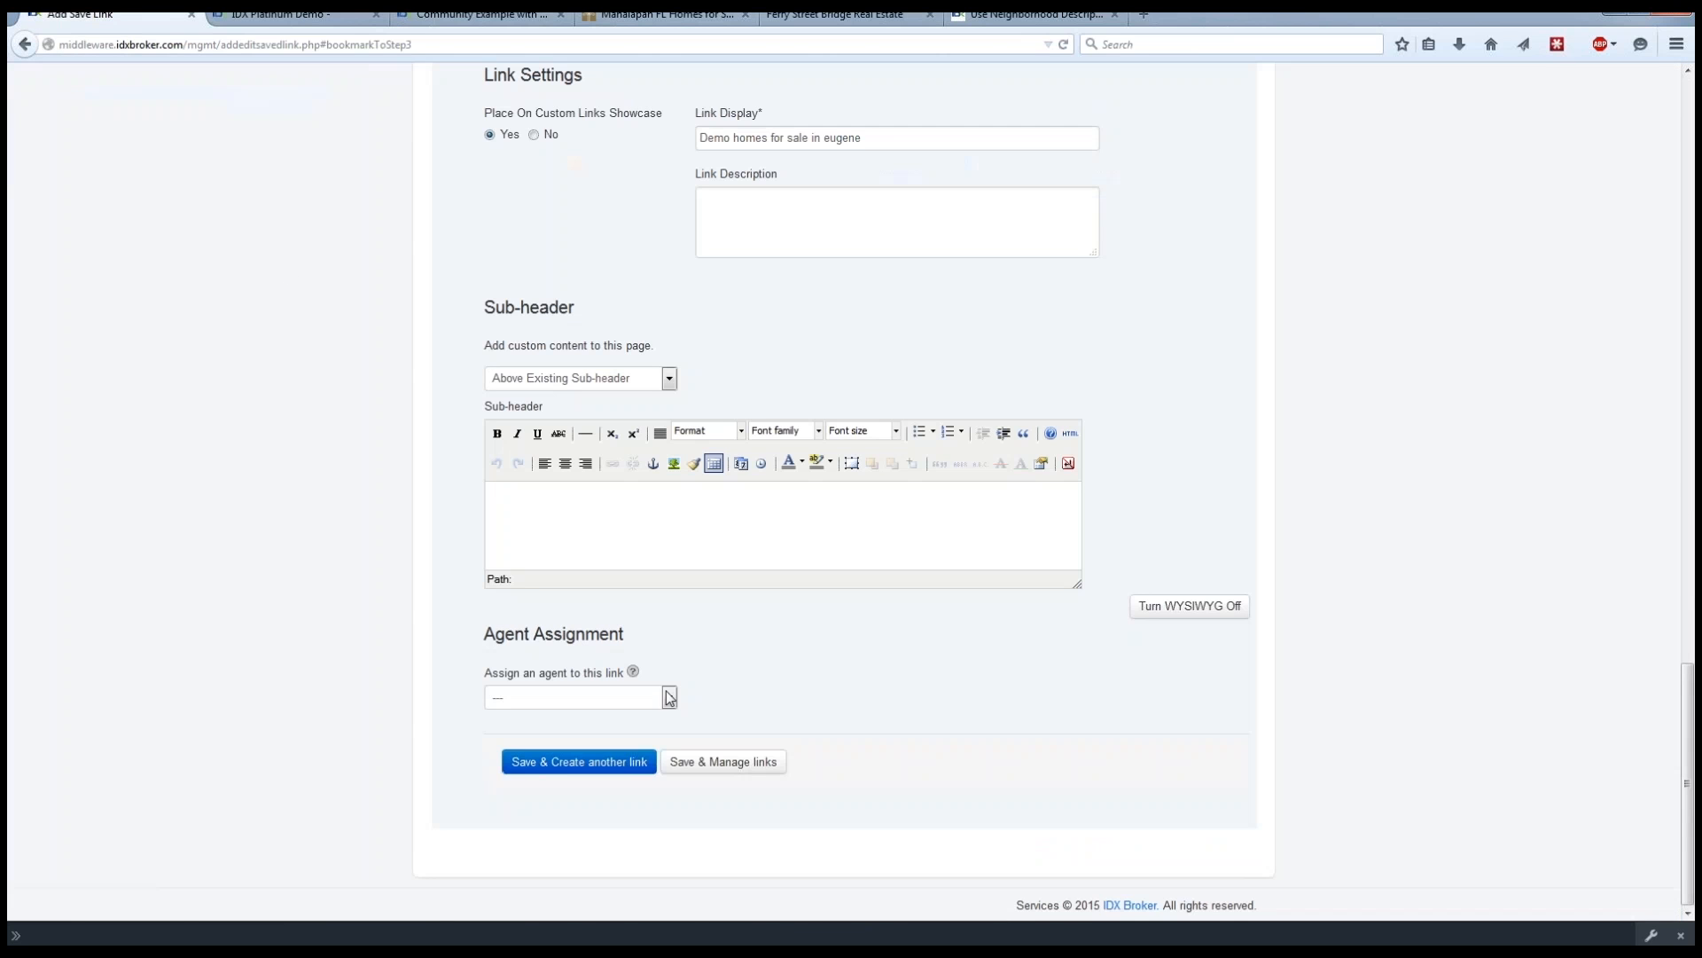
left_click(665, 497)
right_click(630, 499)
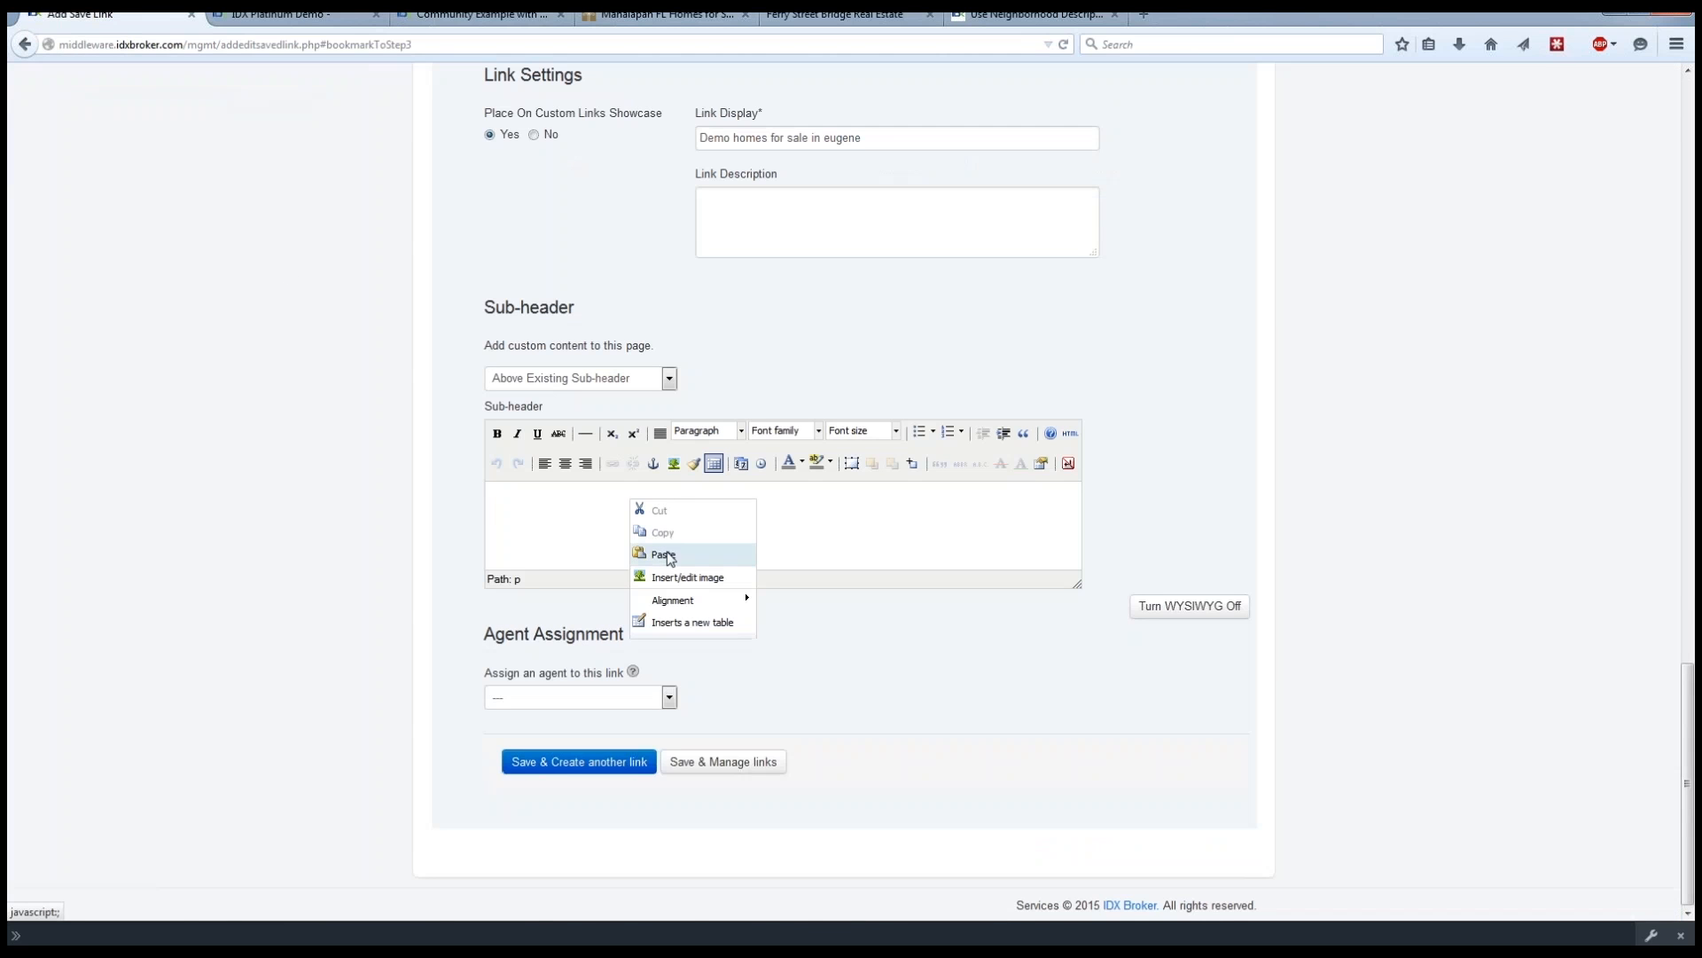
left_click(666, 554)
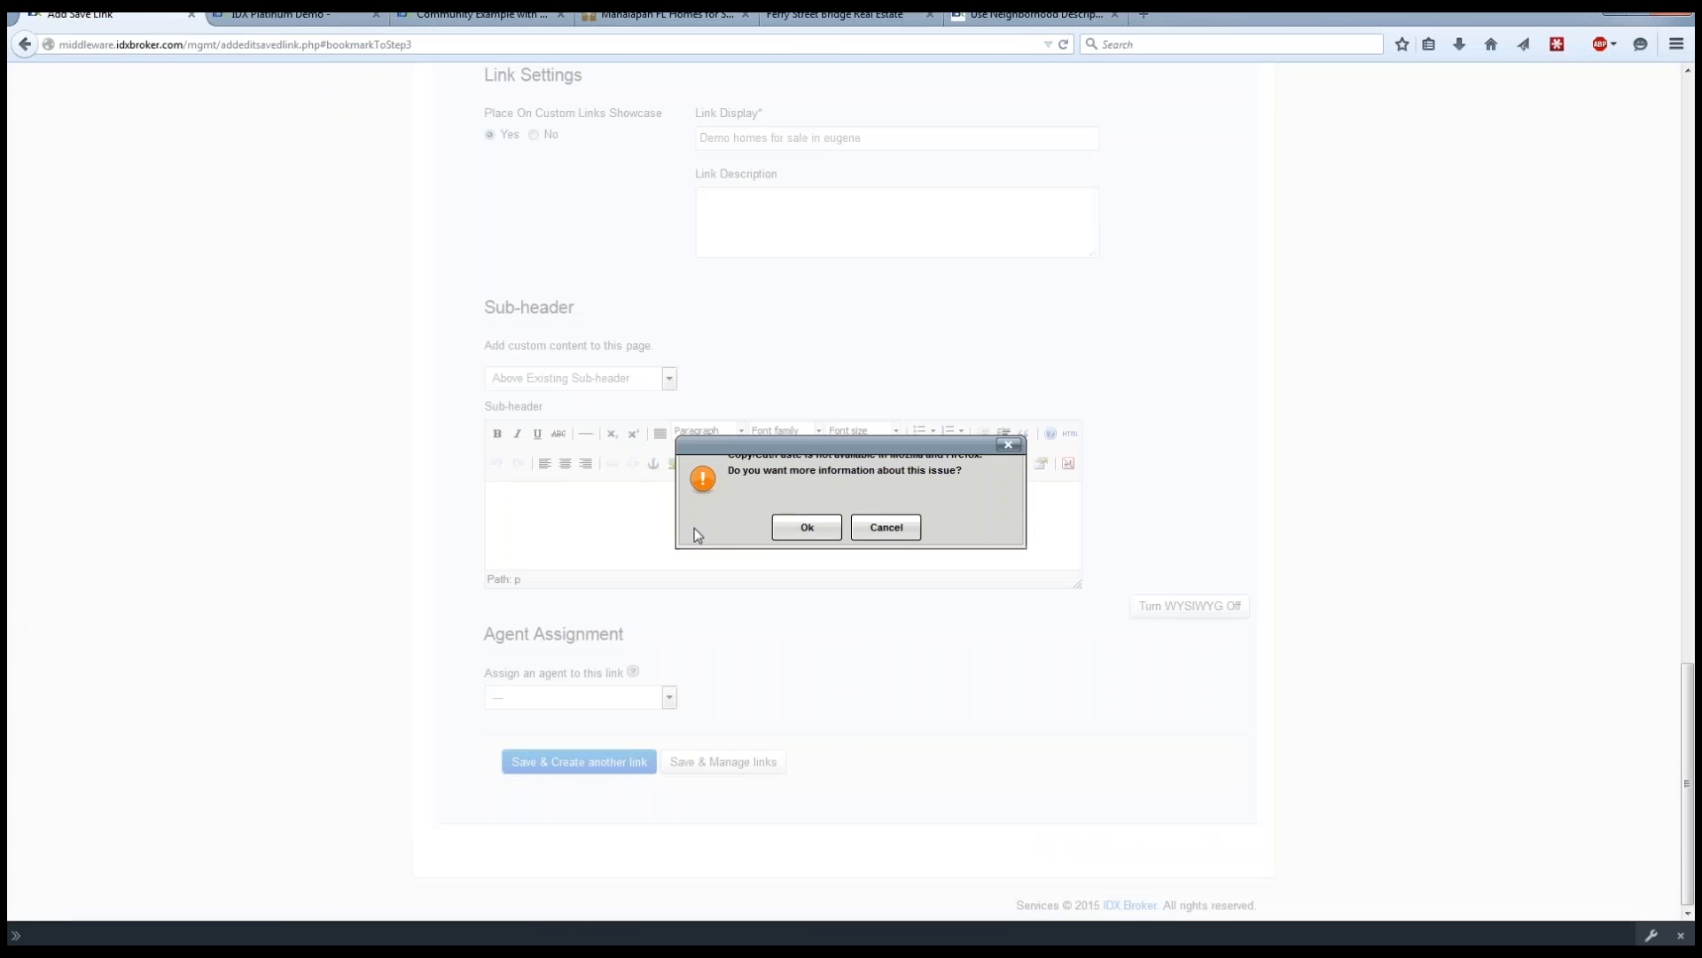
left_click(798, 531)
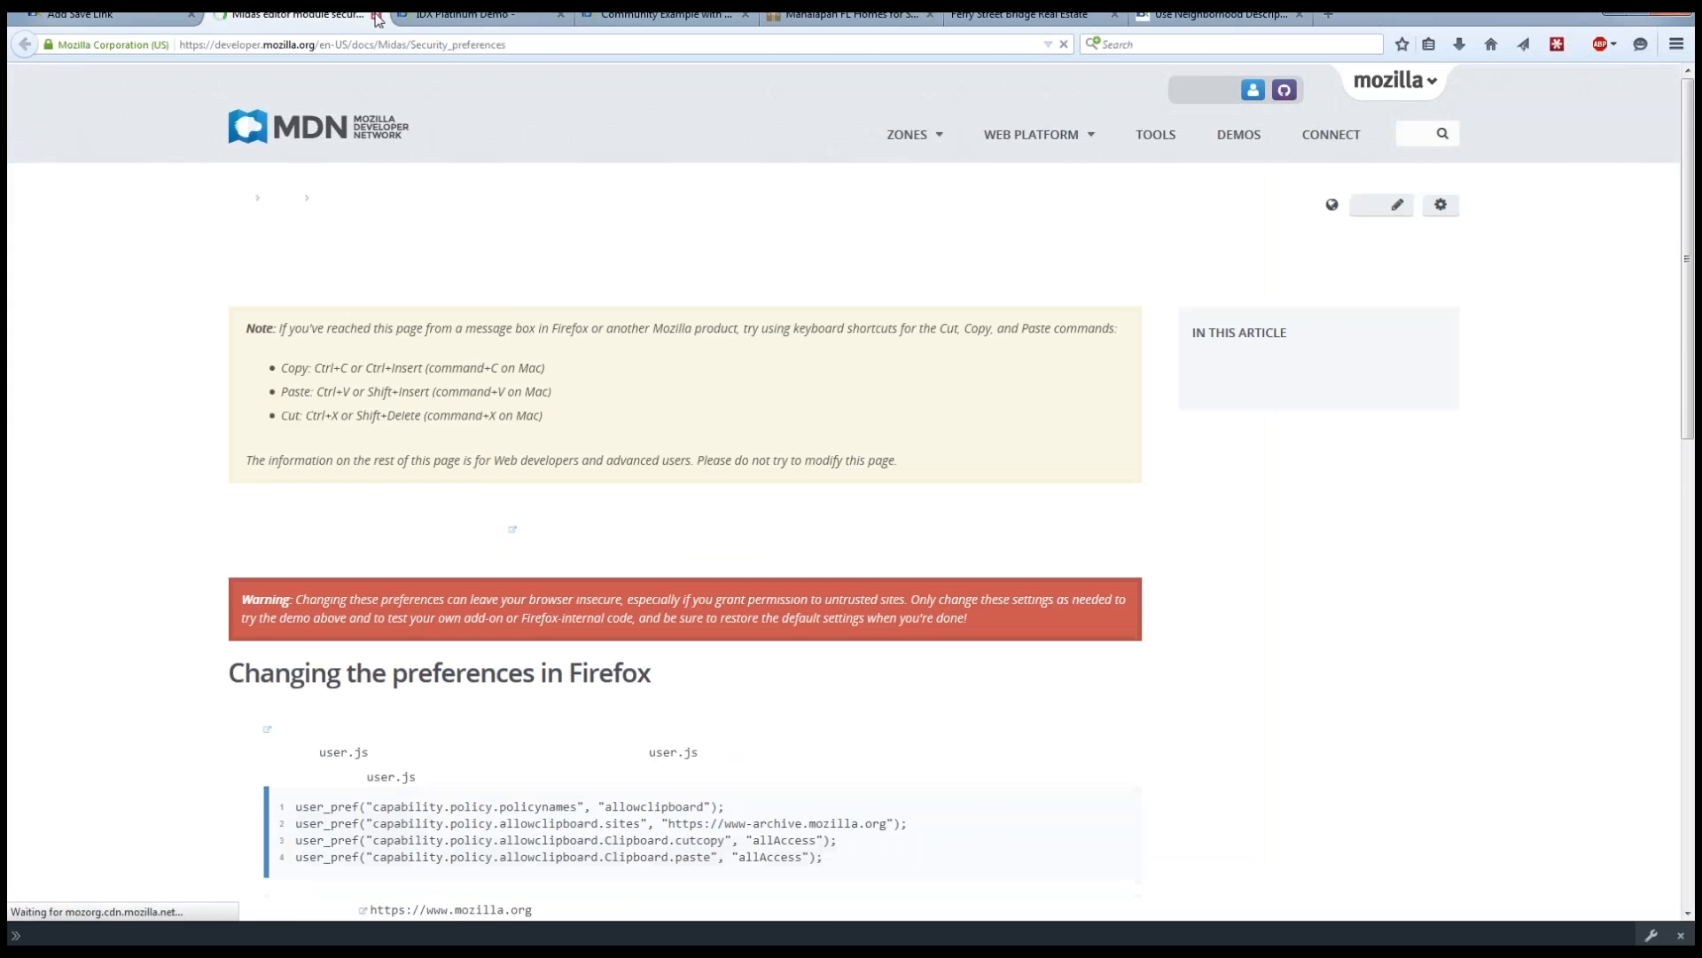
key("ctrl+w")
scroll(266, 509, "up", 3)
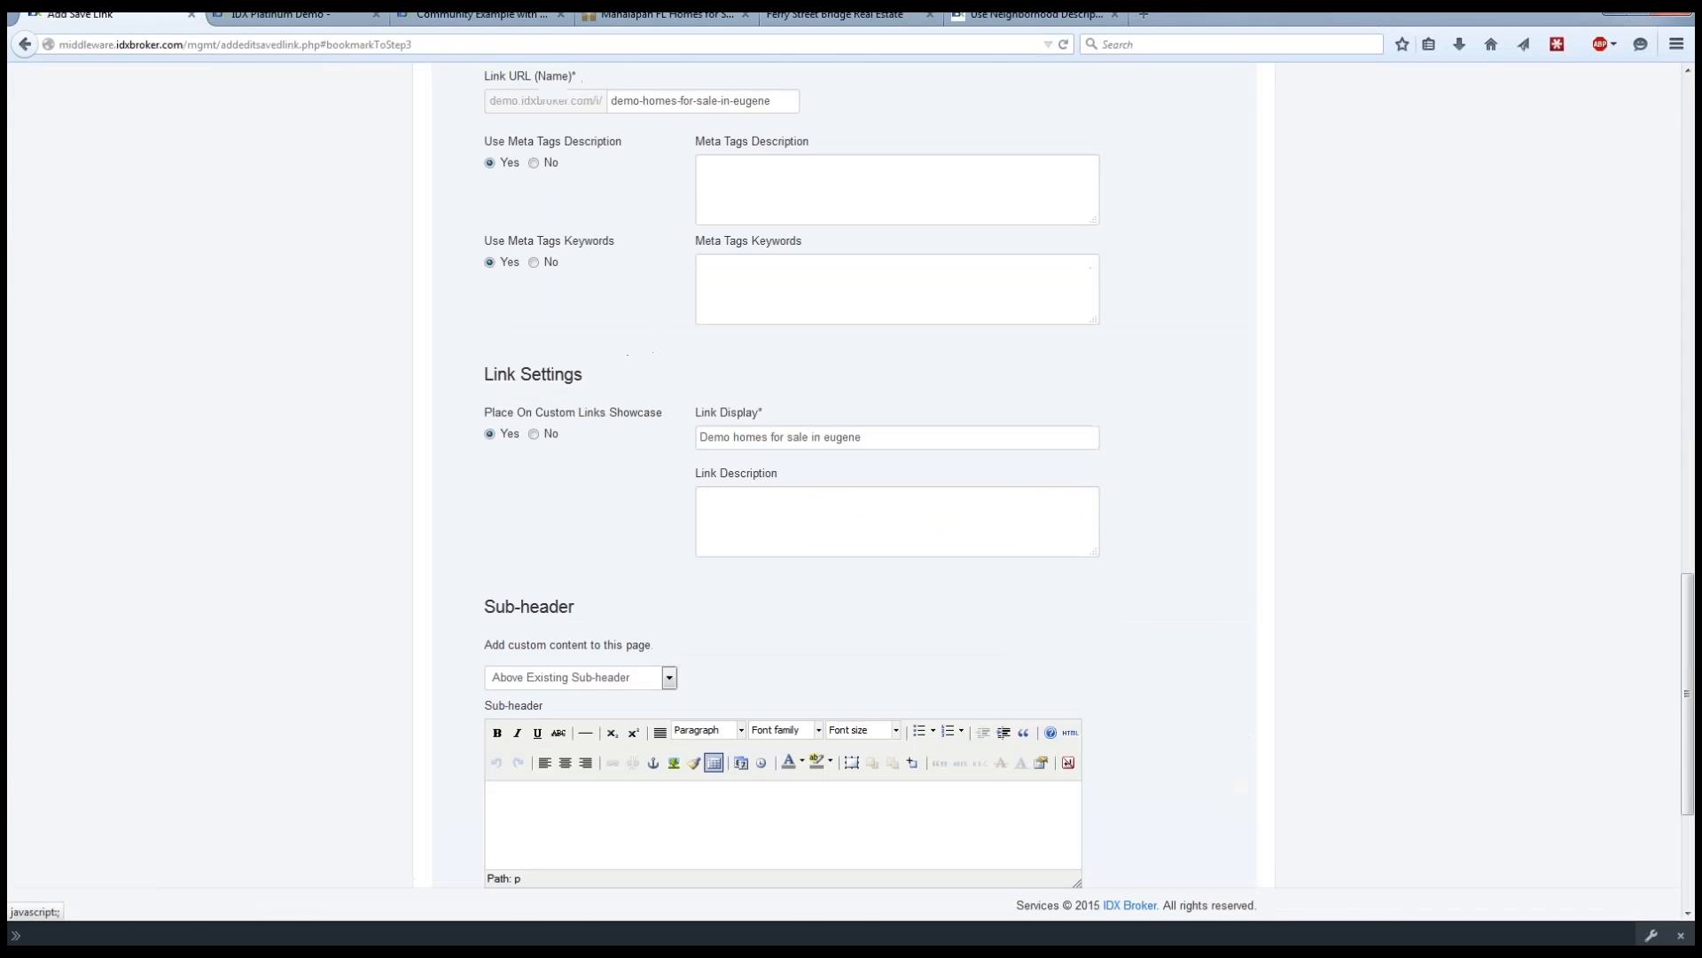
scroll(268, 505, "down", 3)
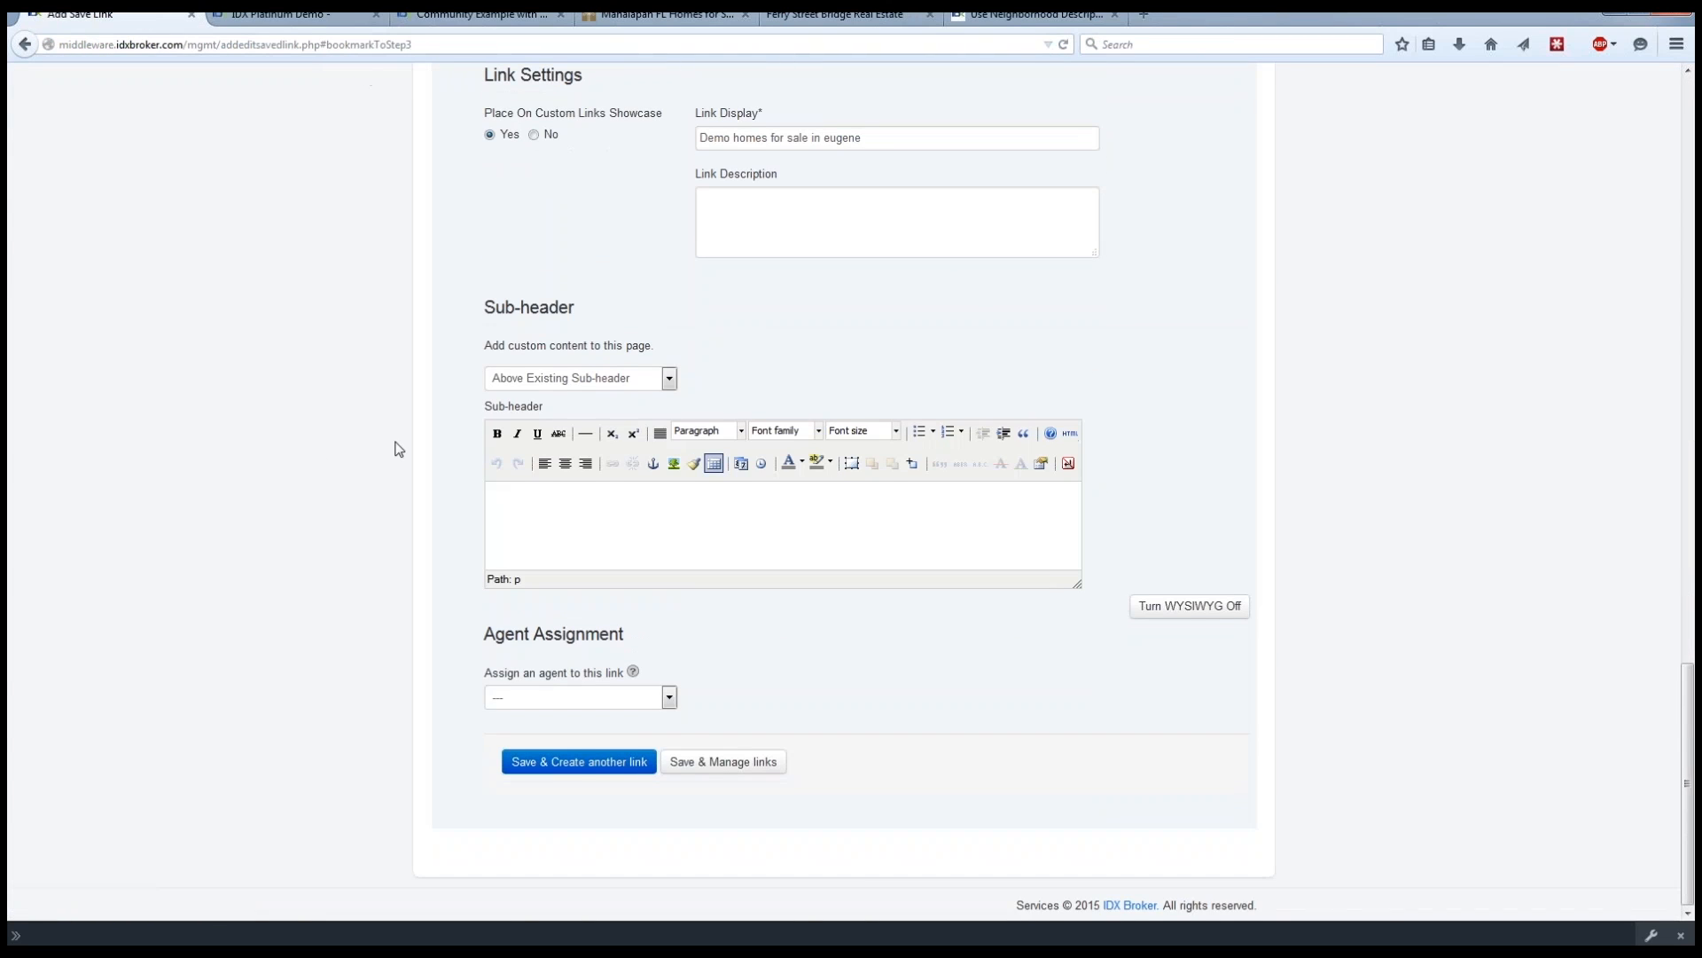
Enter "THis is my content about the area I want my clients to see" as the link's Sub-header content.
left_click(733, 513)
type("THis is my content about the area I want my clie")
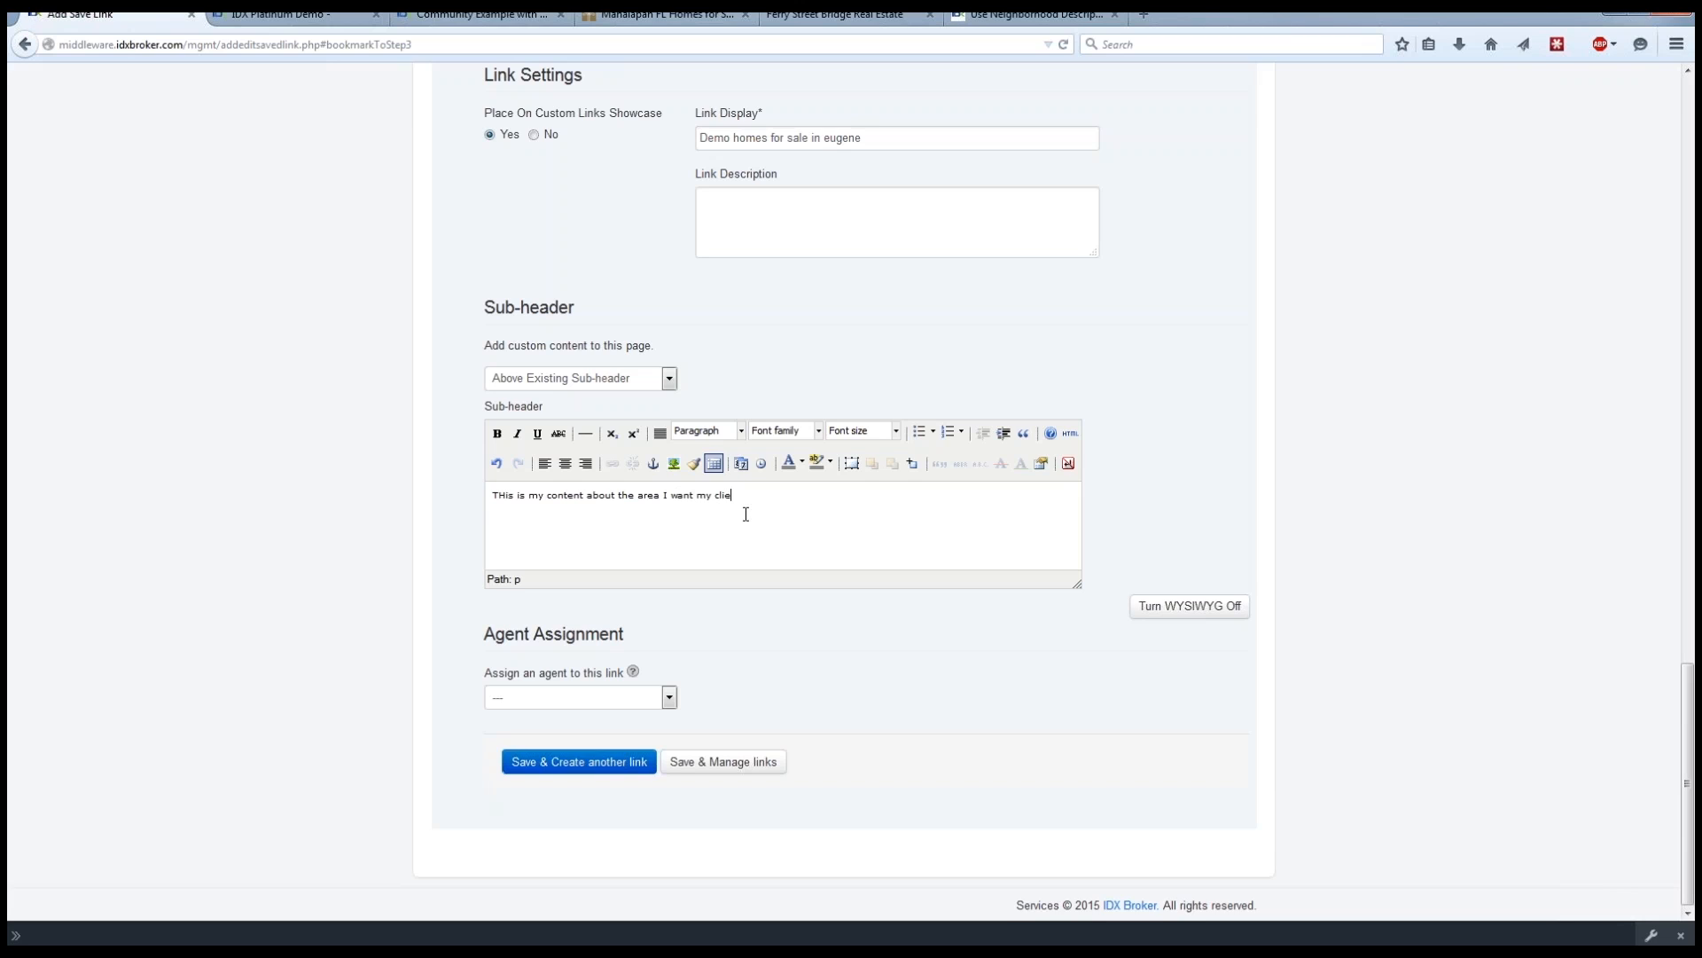
type("nts to see")
Look at the sub-header's HTML source and at the agents available for assignment to the link.
left_click(1071, 433)
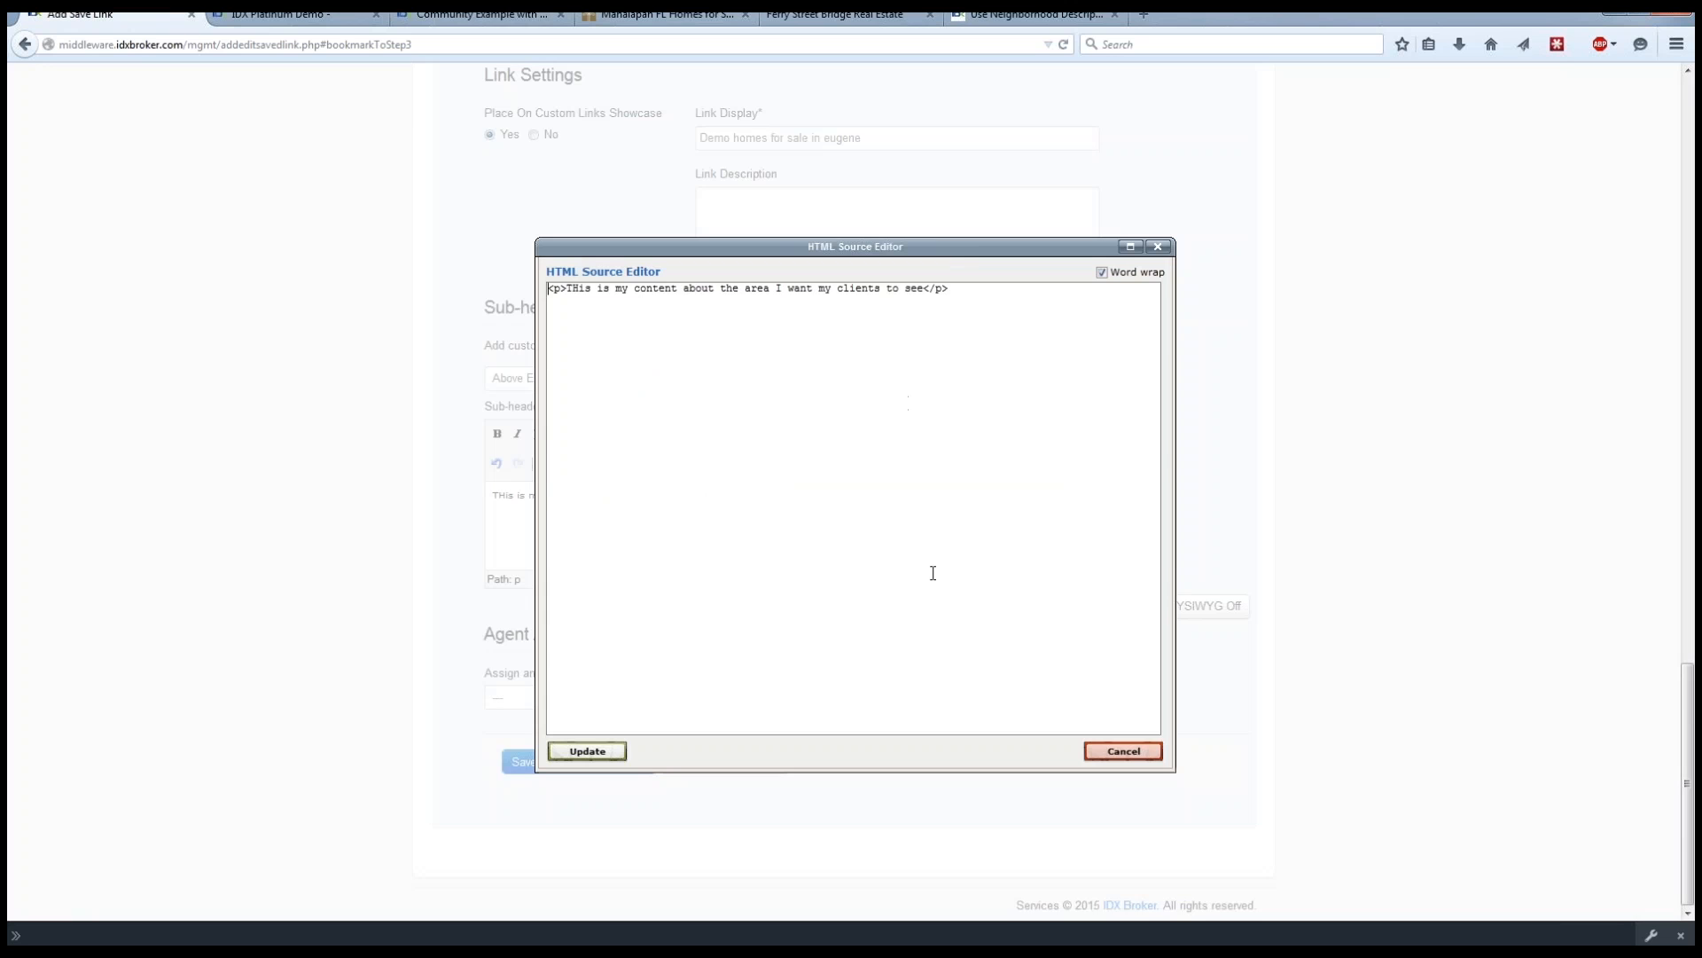
left_click(1139, 753)
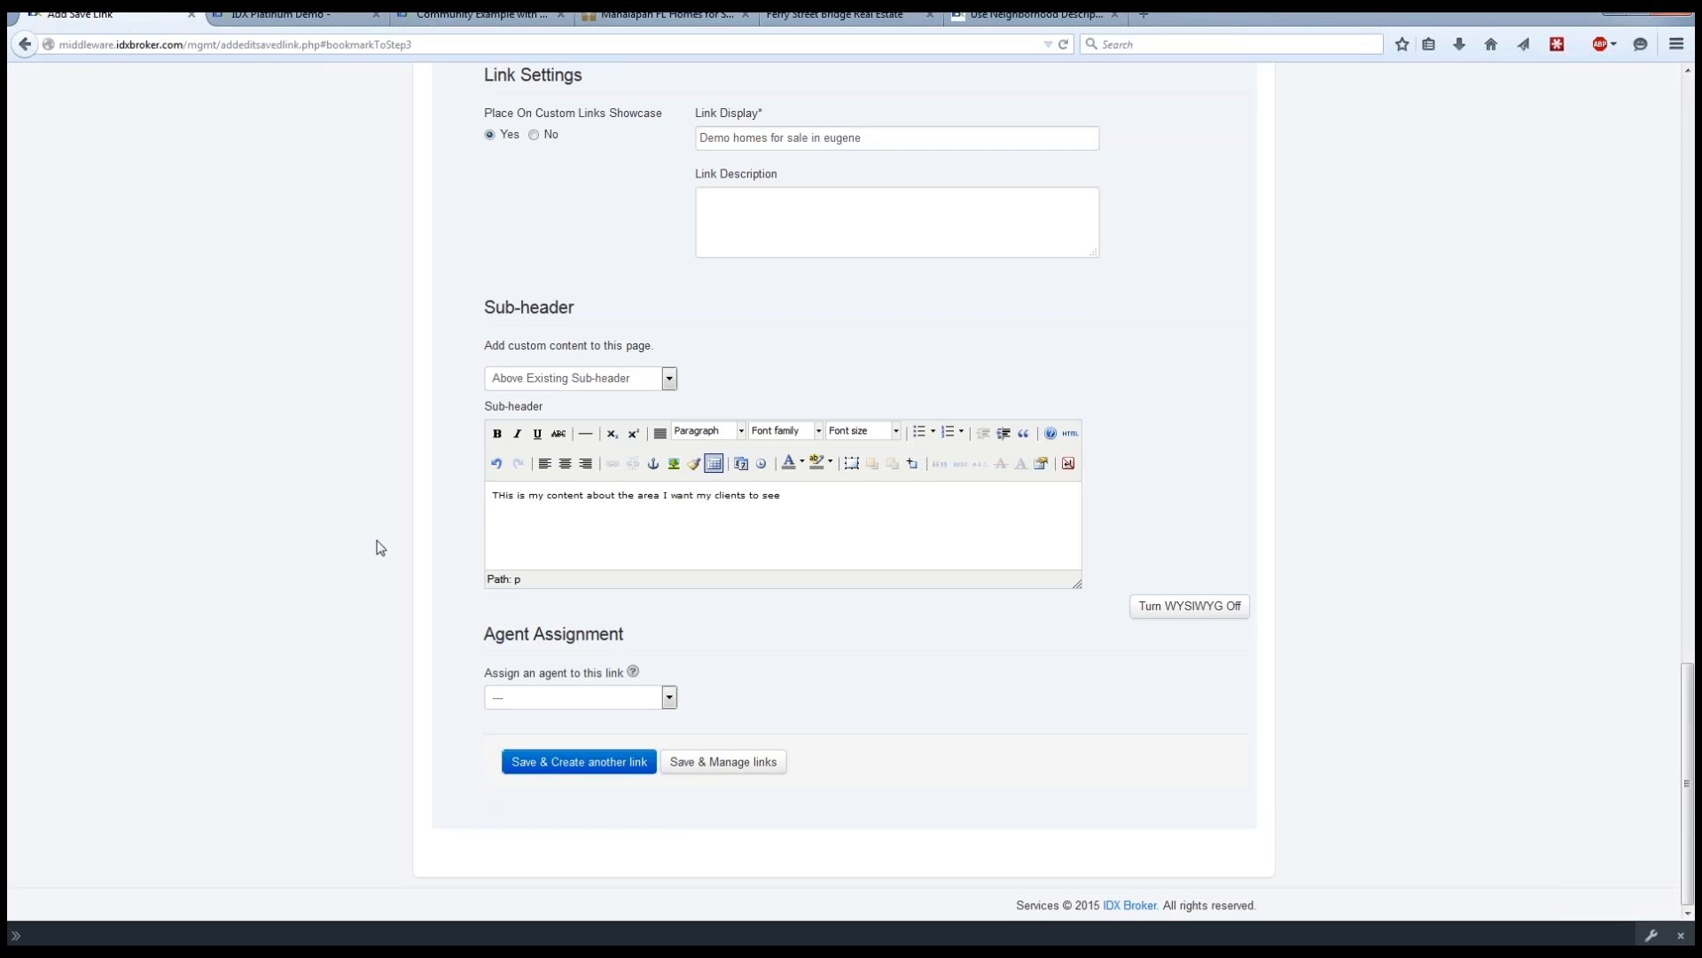
left_click(566, 697)
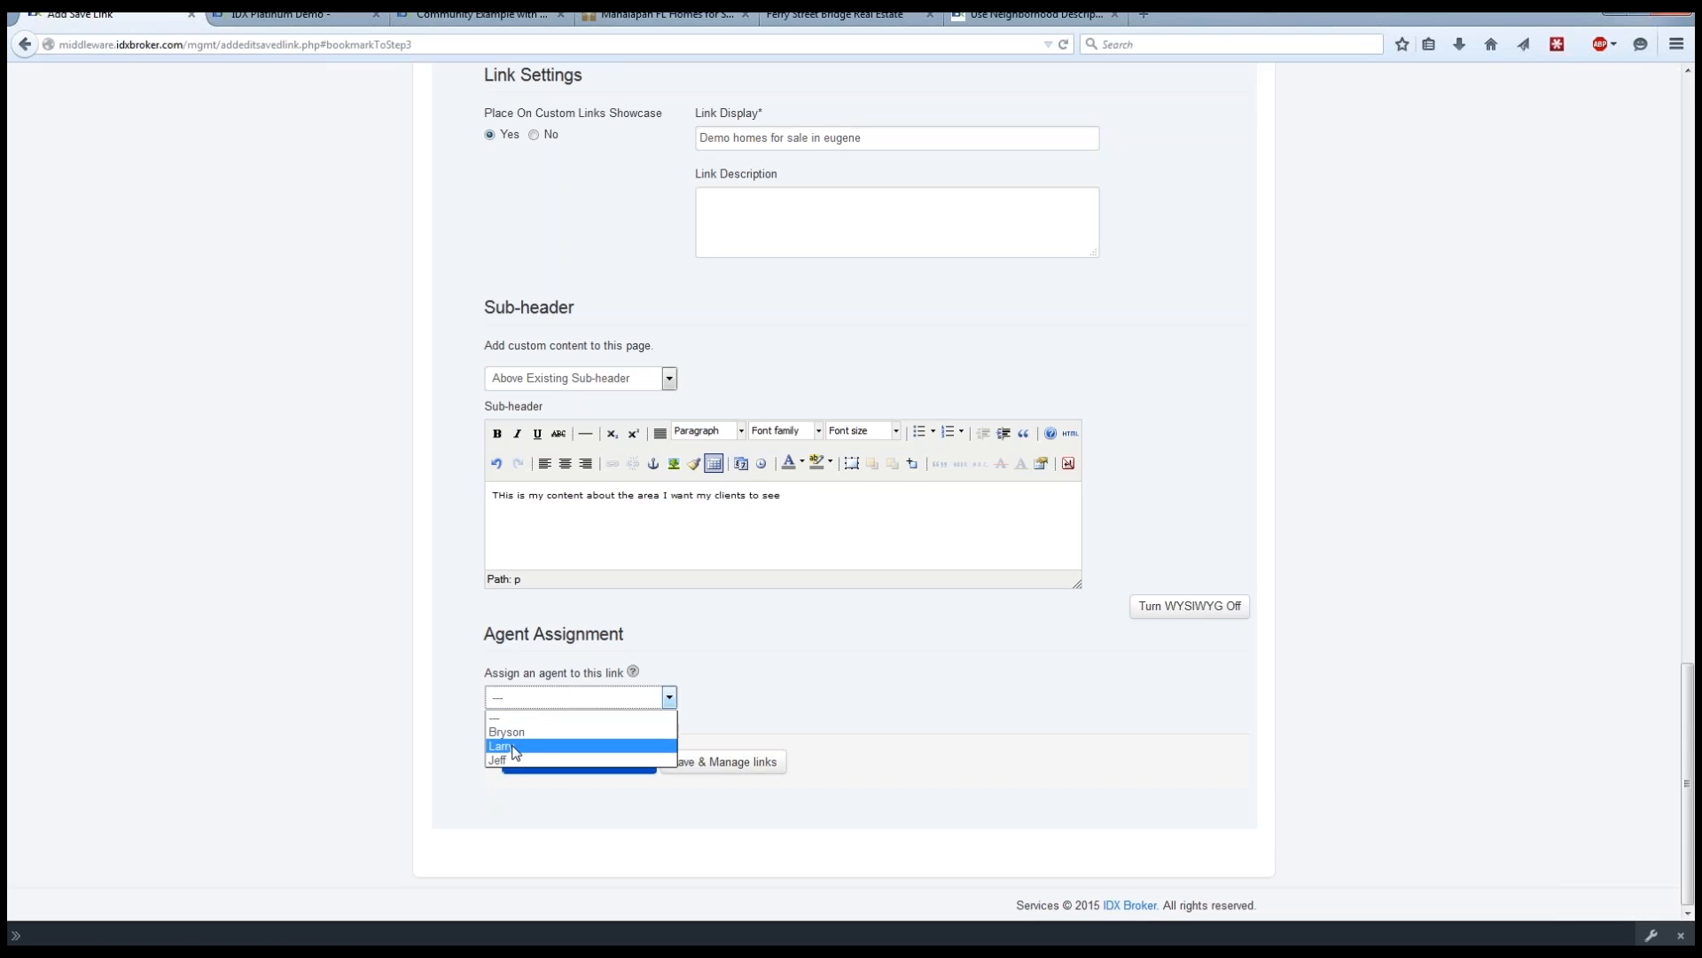
left_click(435, 701)
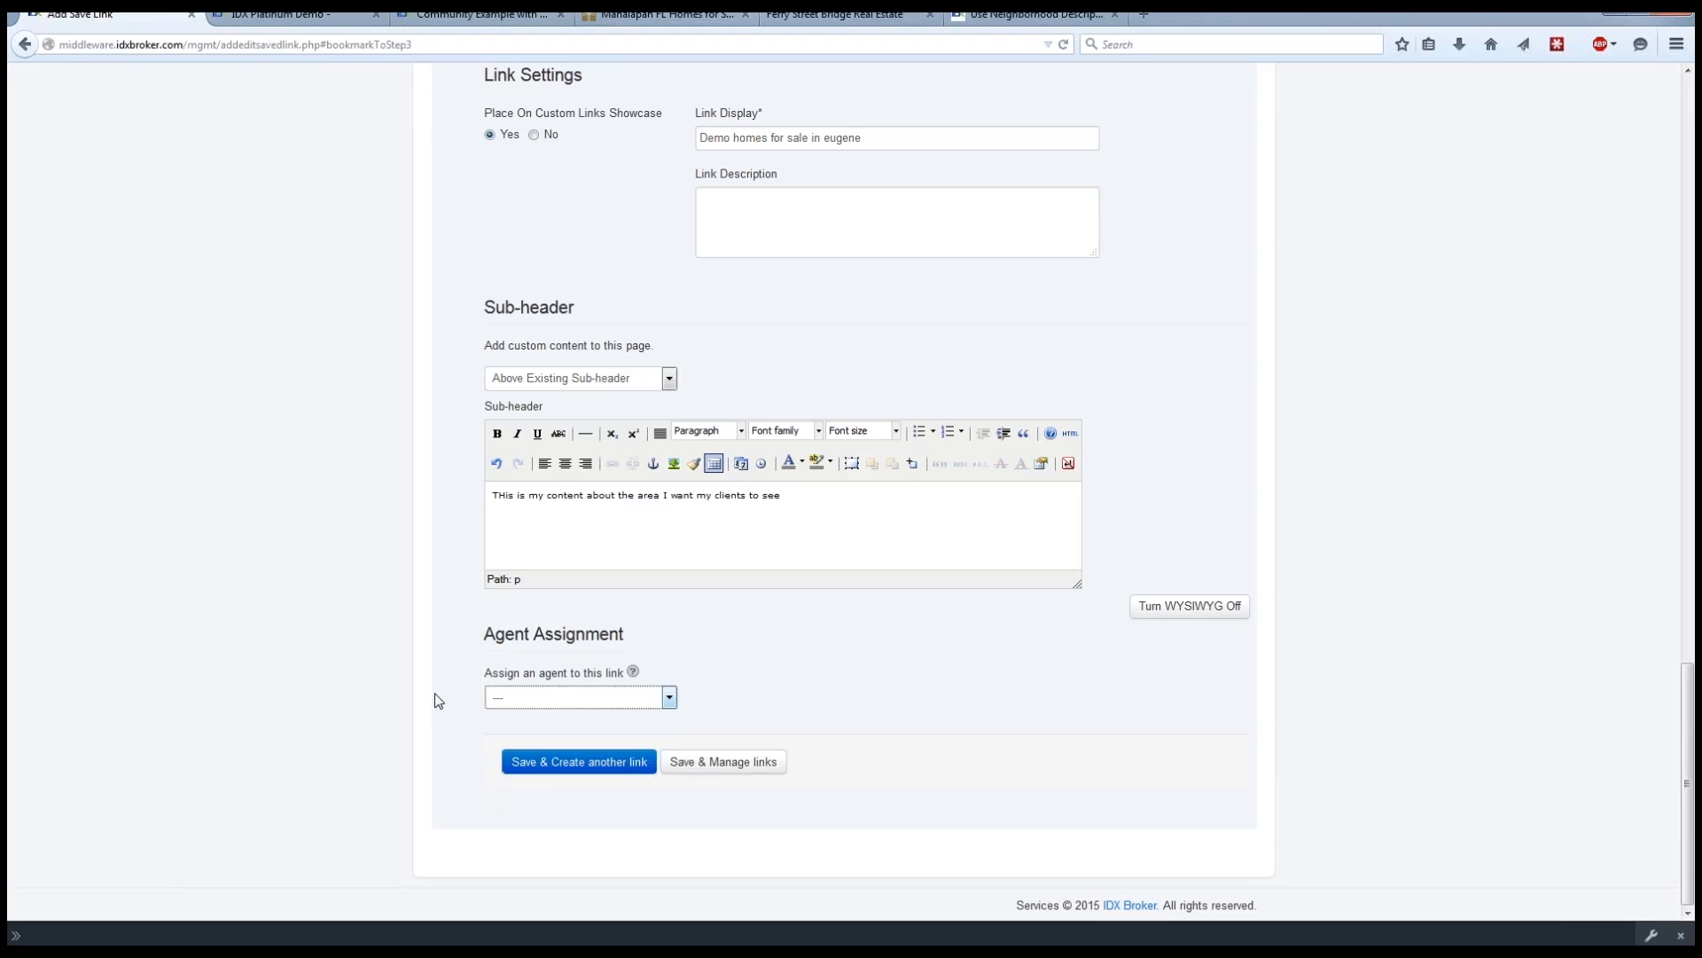
left_click(438, 701)
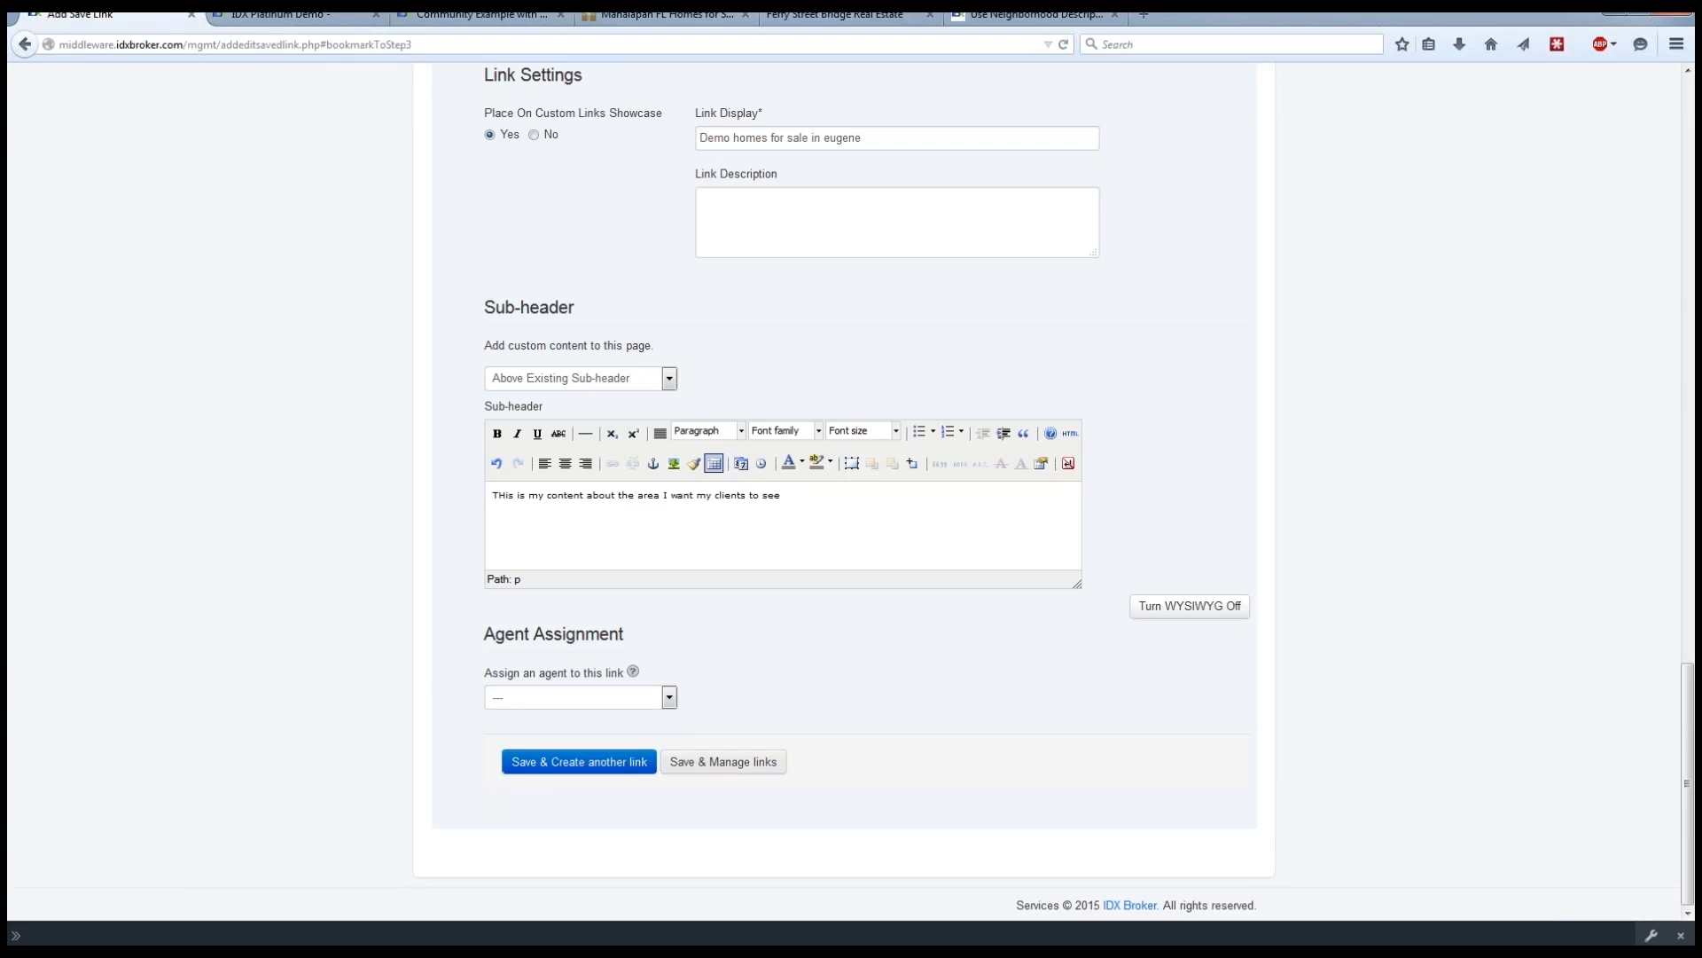
Save the link, return to the saved links list, and preview demo-homes-for-sale-in-eugene.
left_click(725, 765)
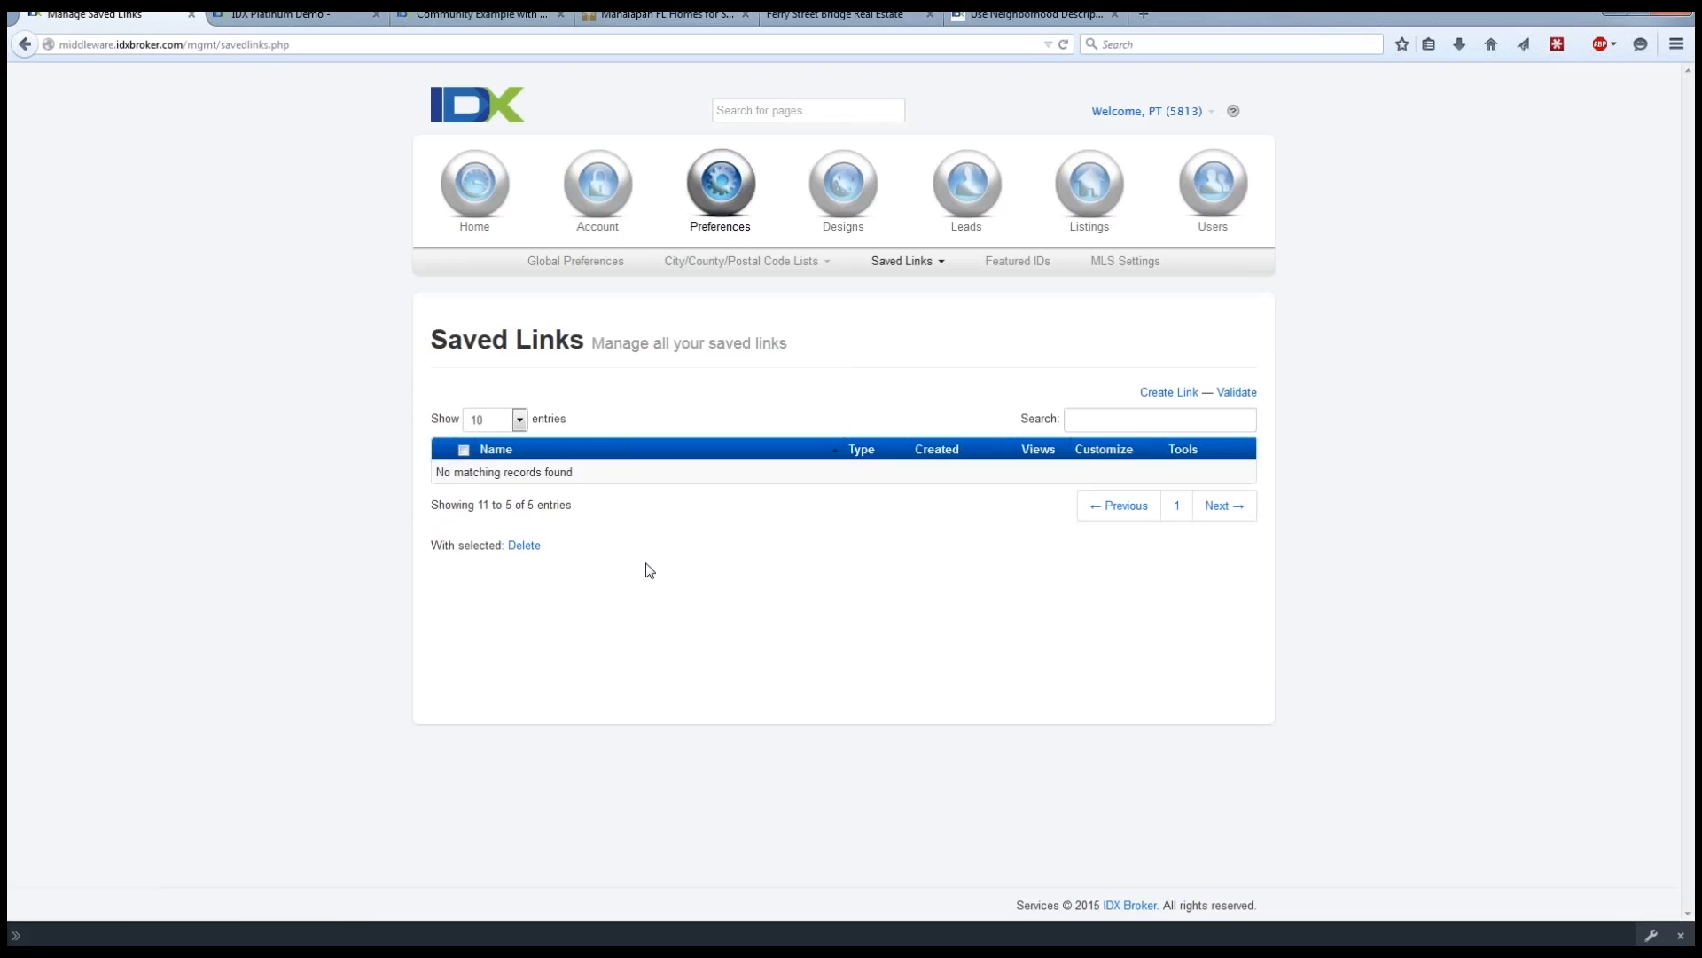
left_click(1177, 512)
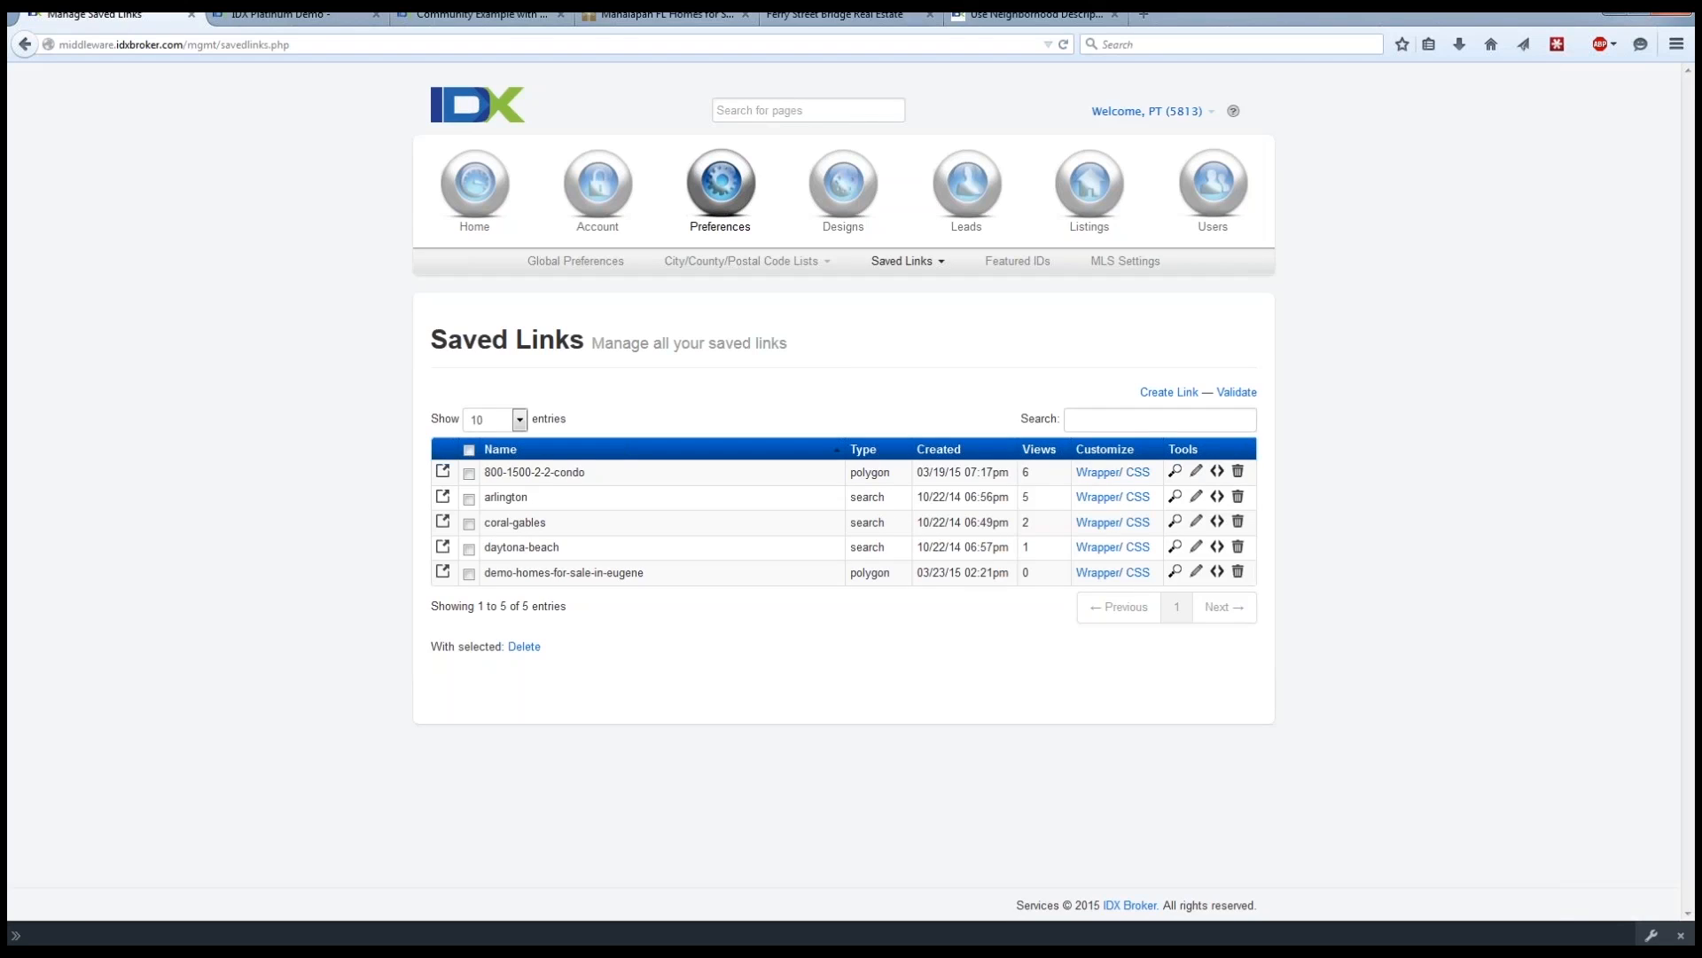
left_click(1175, 572)
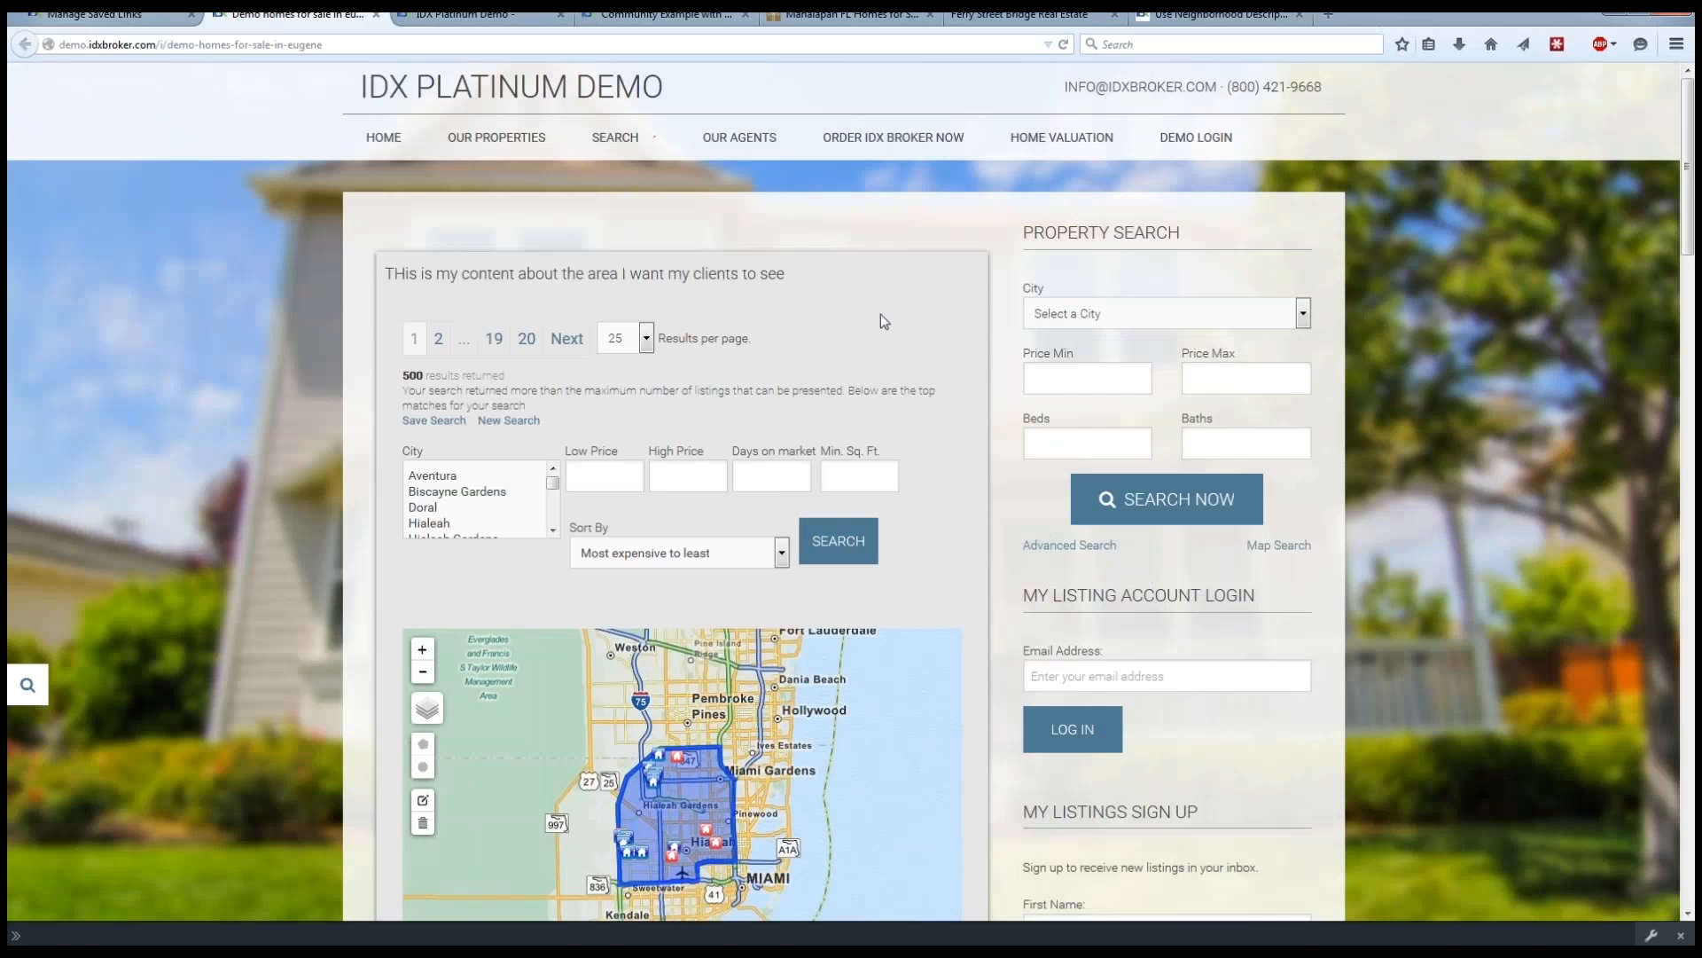
Examine the previewed page's custom sub-header text, polygon map, Featured Results and Search Results.
left_click_drag(802, 278, 388, 277)
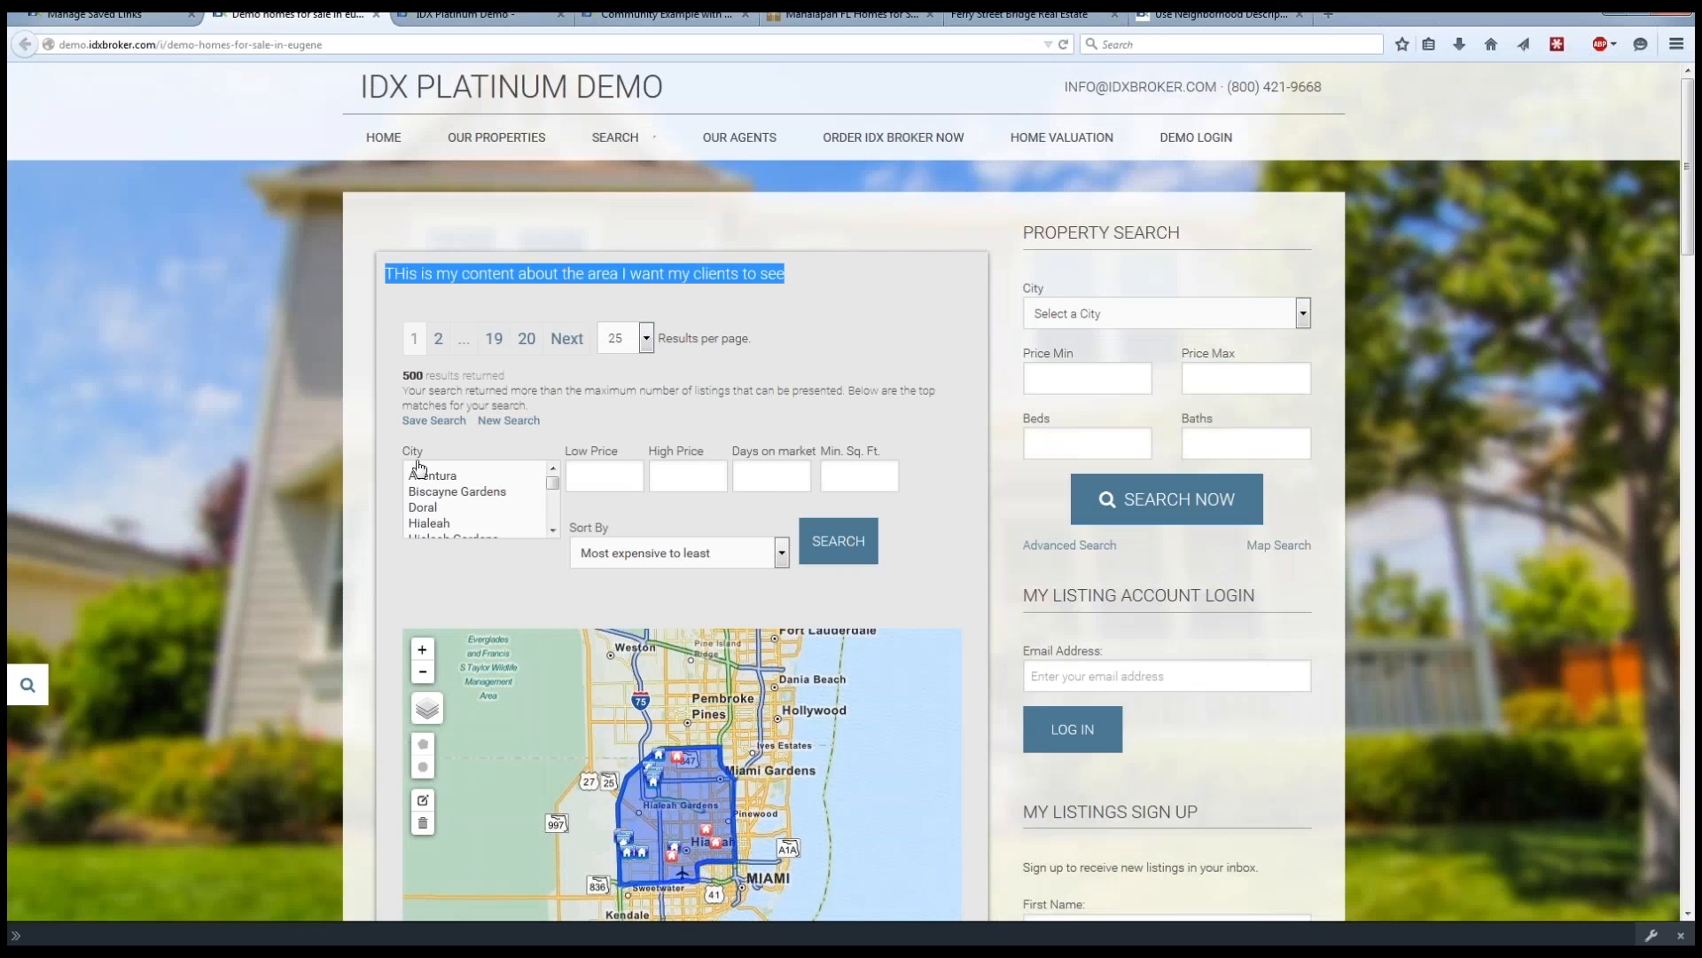
left_click(348, 470)
scroll(348, 470, "down", 5)
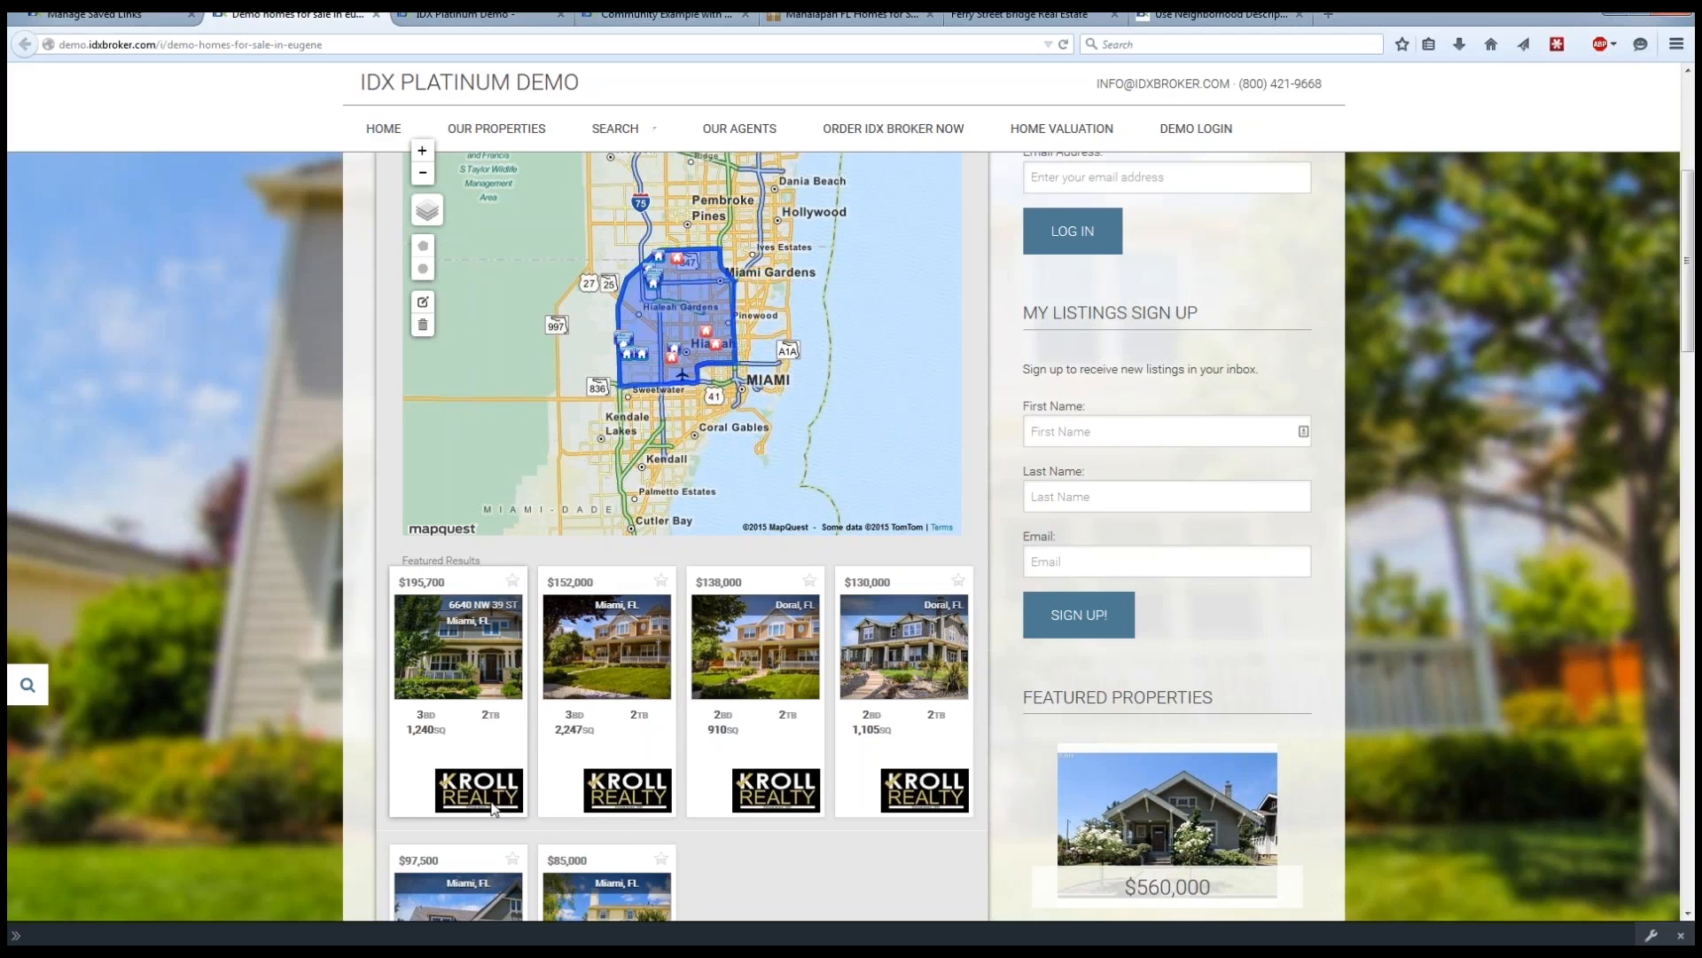
scroll(359, 705, "down", 2)
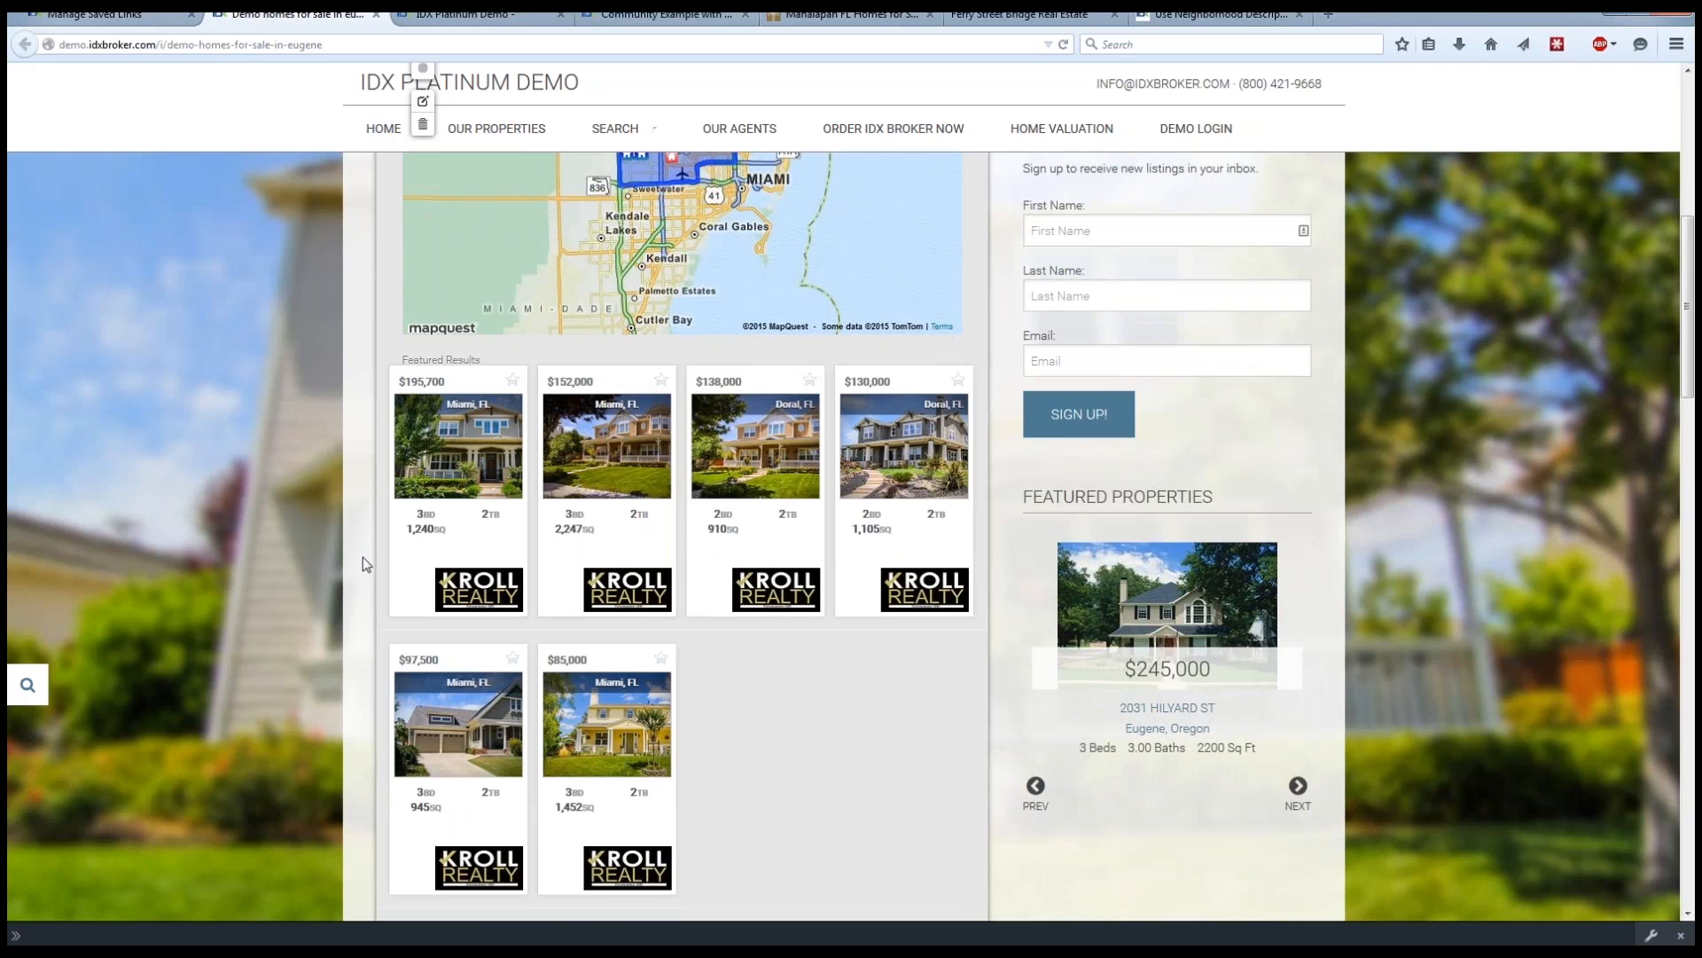
scroll(363, 558, "down", 4)
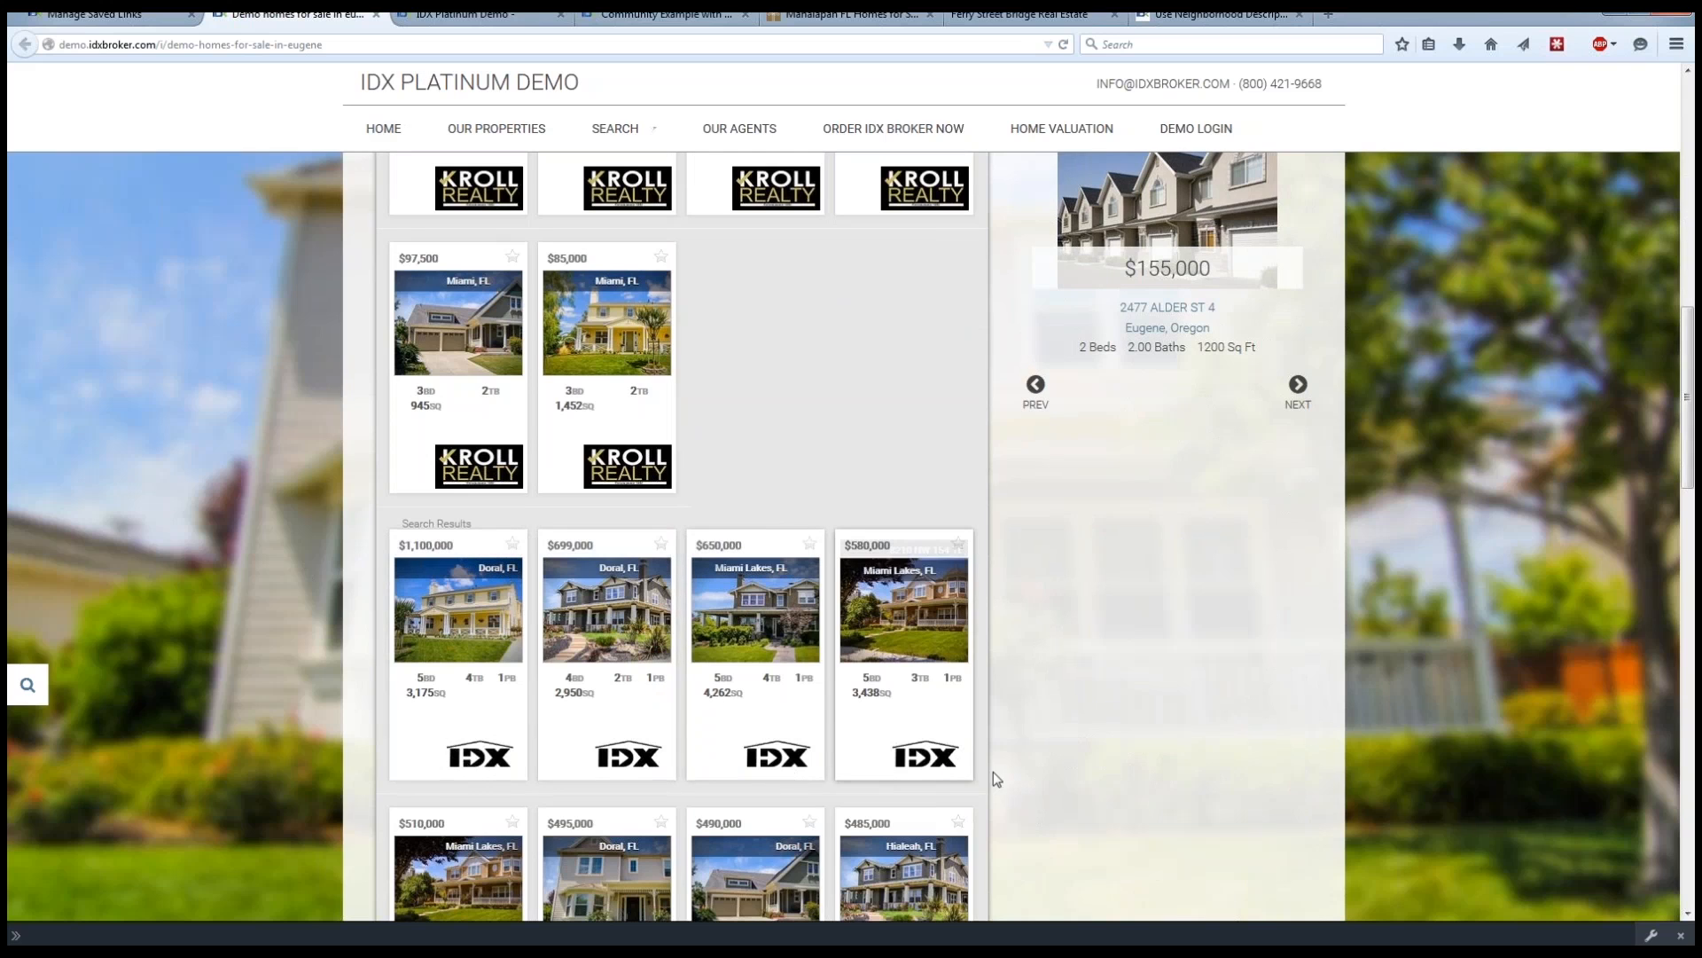
scroll(995, 771, "down", 2)
scroll(995, 771, "up", 8)
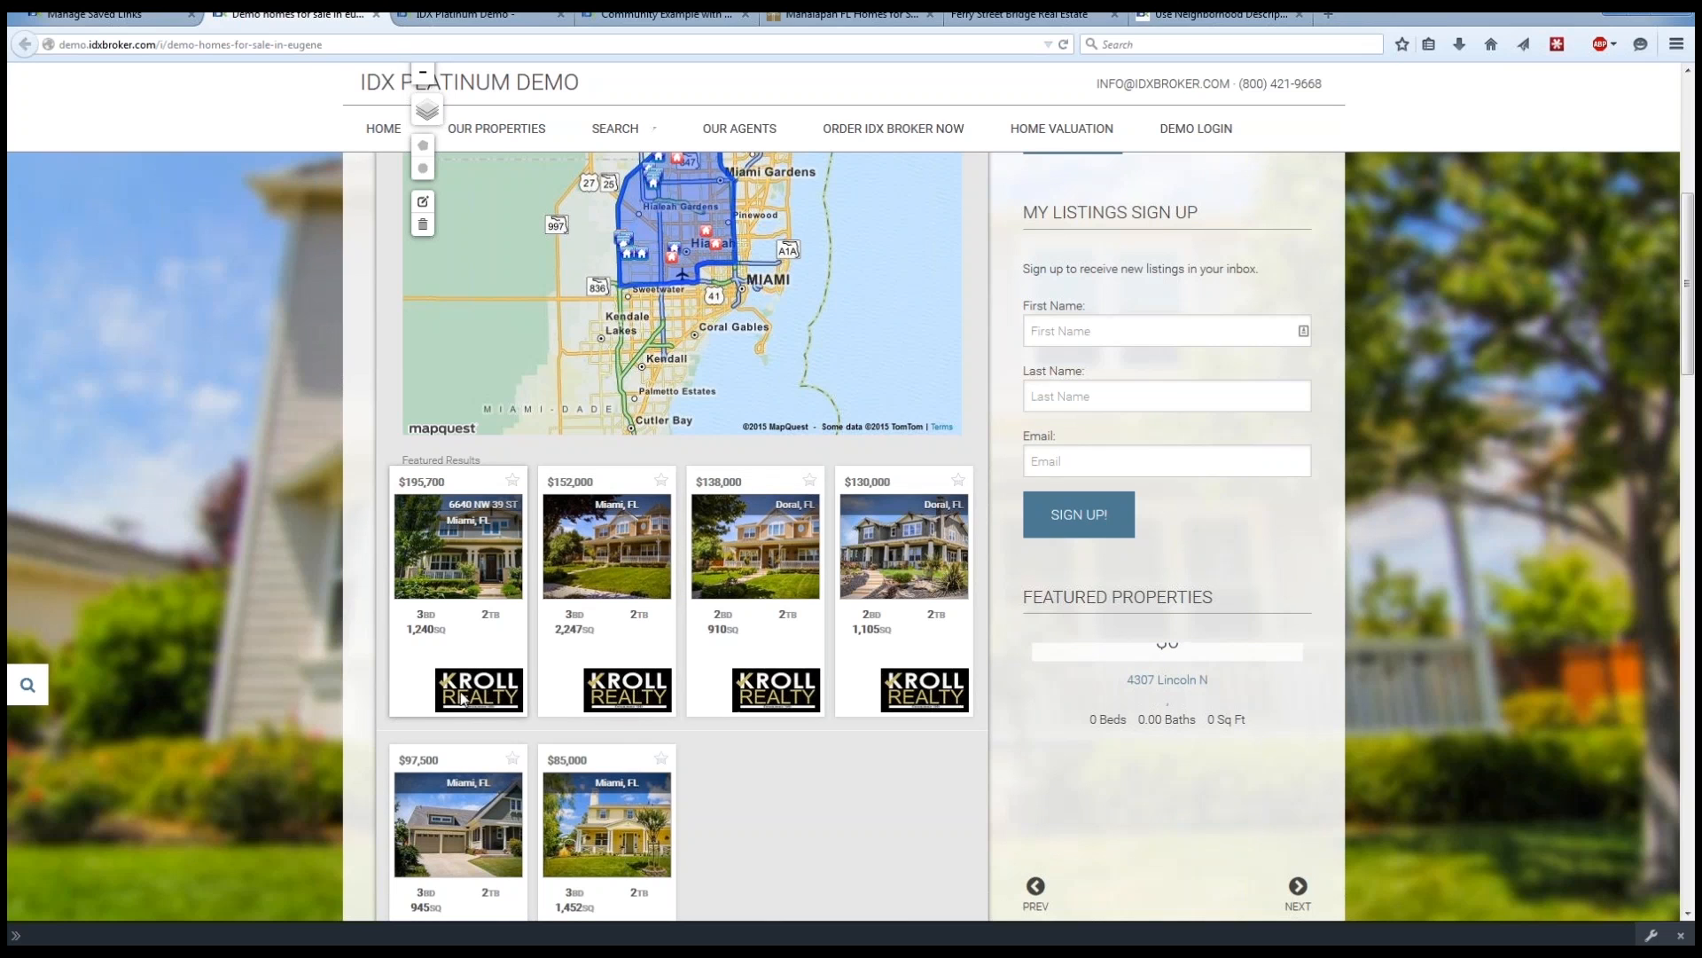
scroll(357, 689, "down", 5)
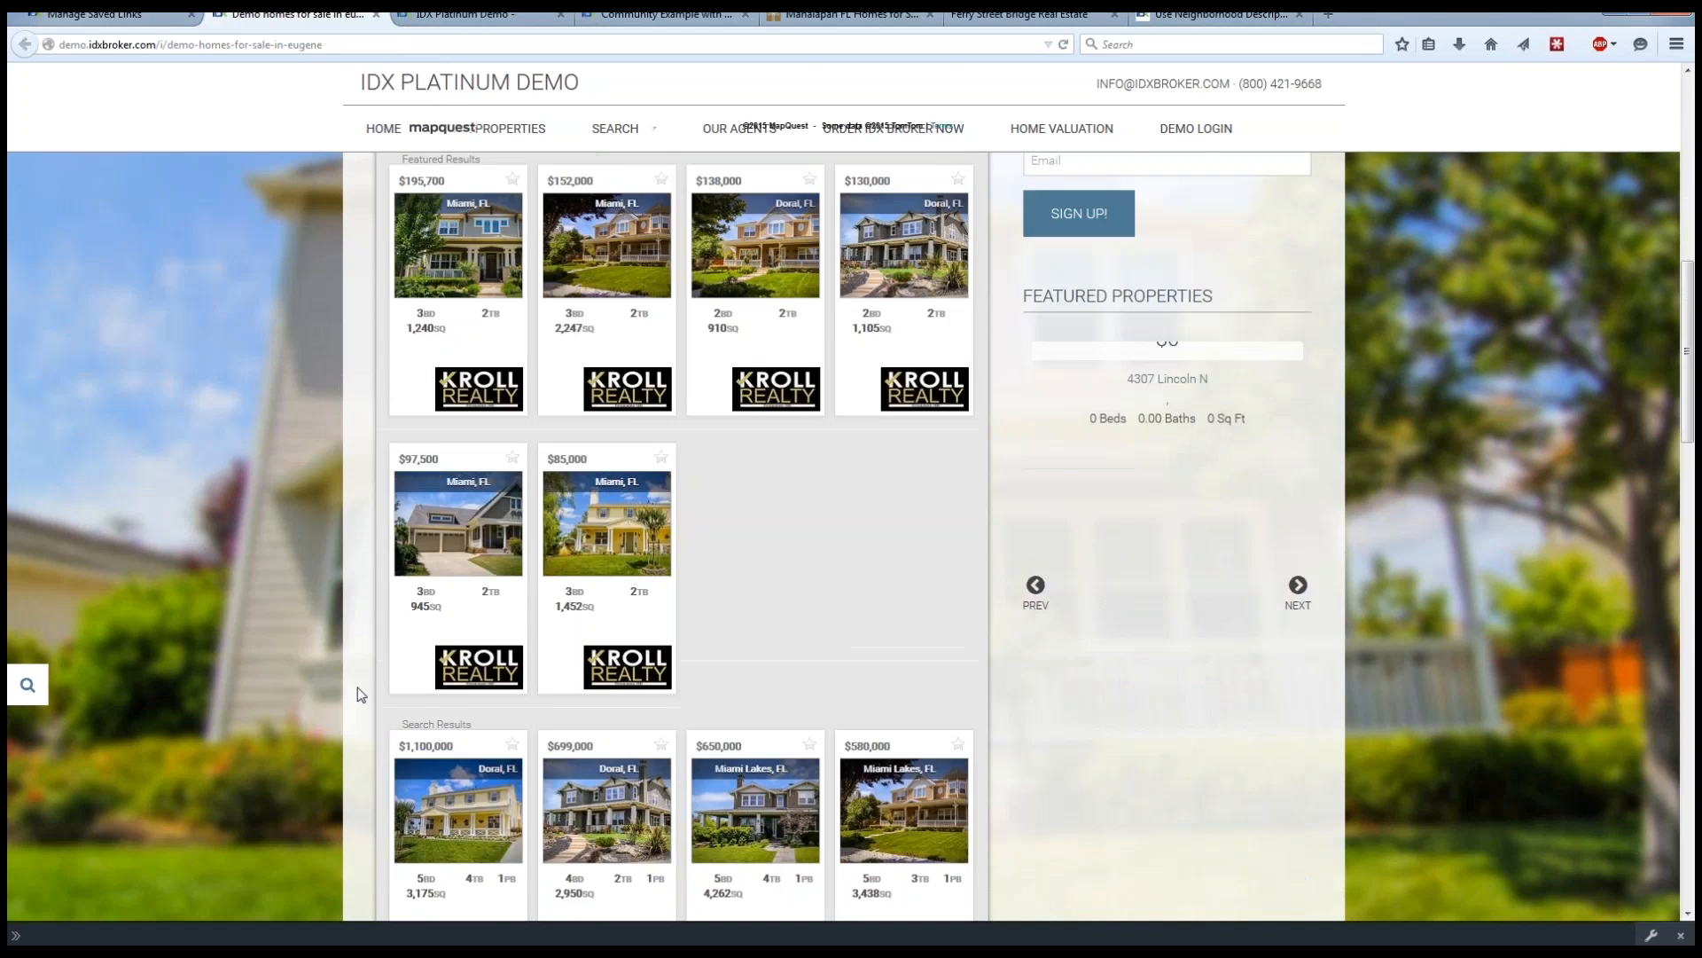
scroll(358, 687, "down", 1)
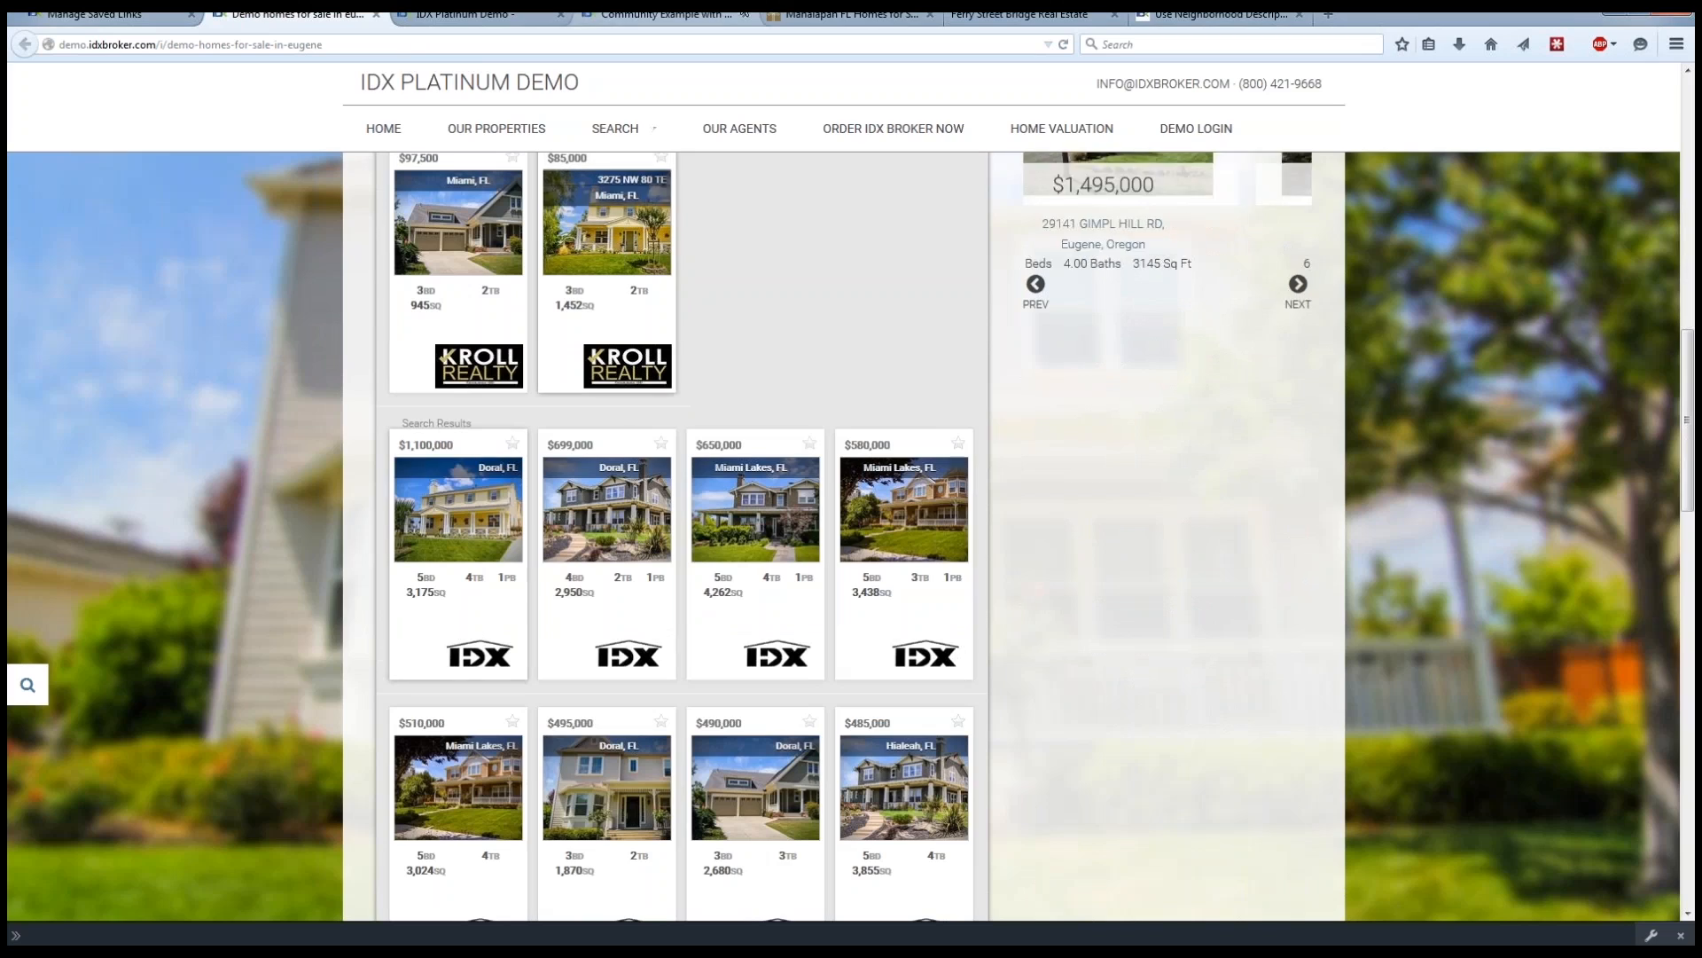
Examine the map and listing results on the Ferry Street Bridge community page for comparison.
left_click(1019, 14)
left_click(1332, 625)
scroll(1330, 625, "down", 20)
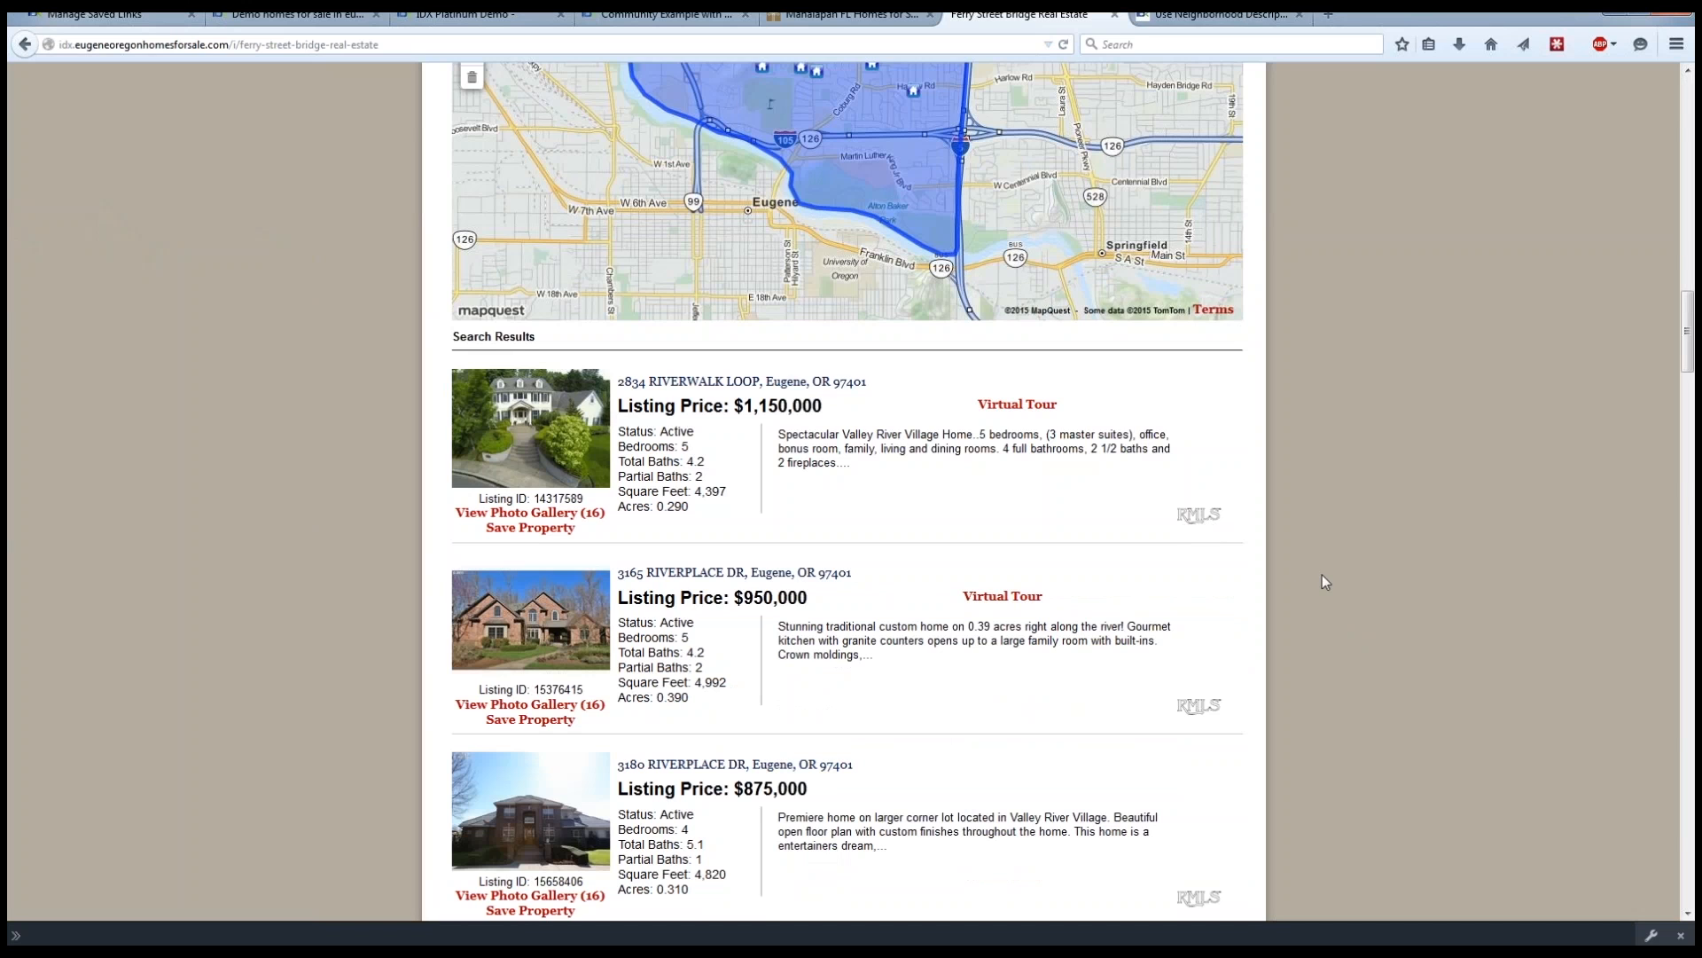
scroll(1281, 573, "down", 5)
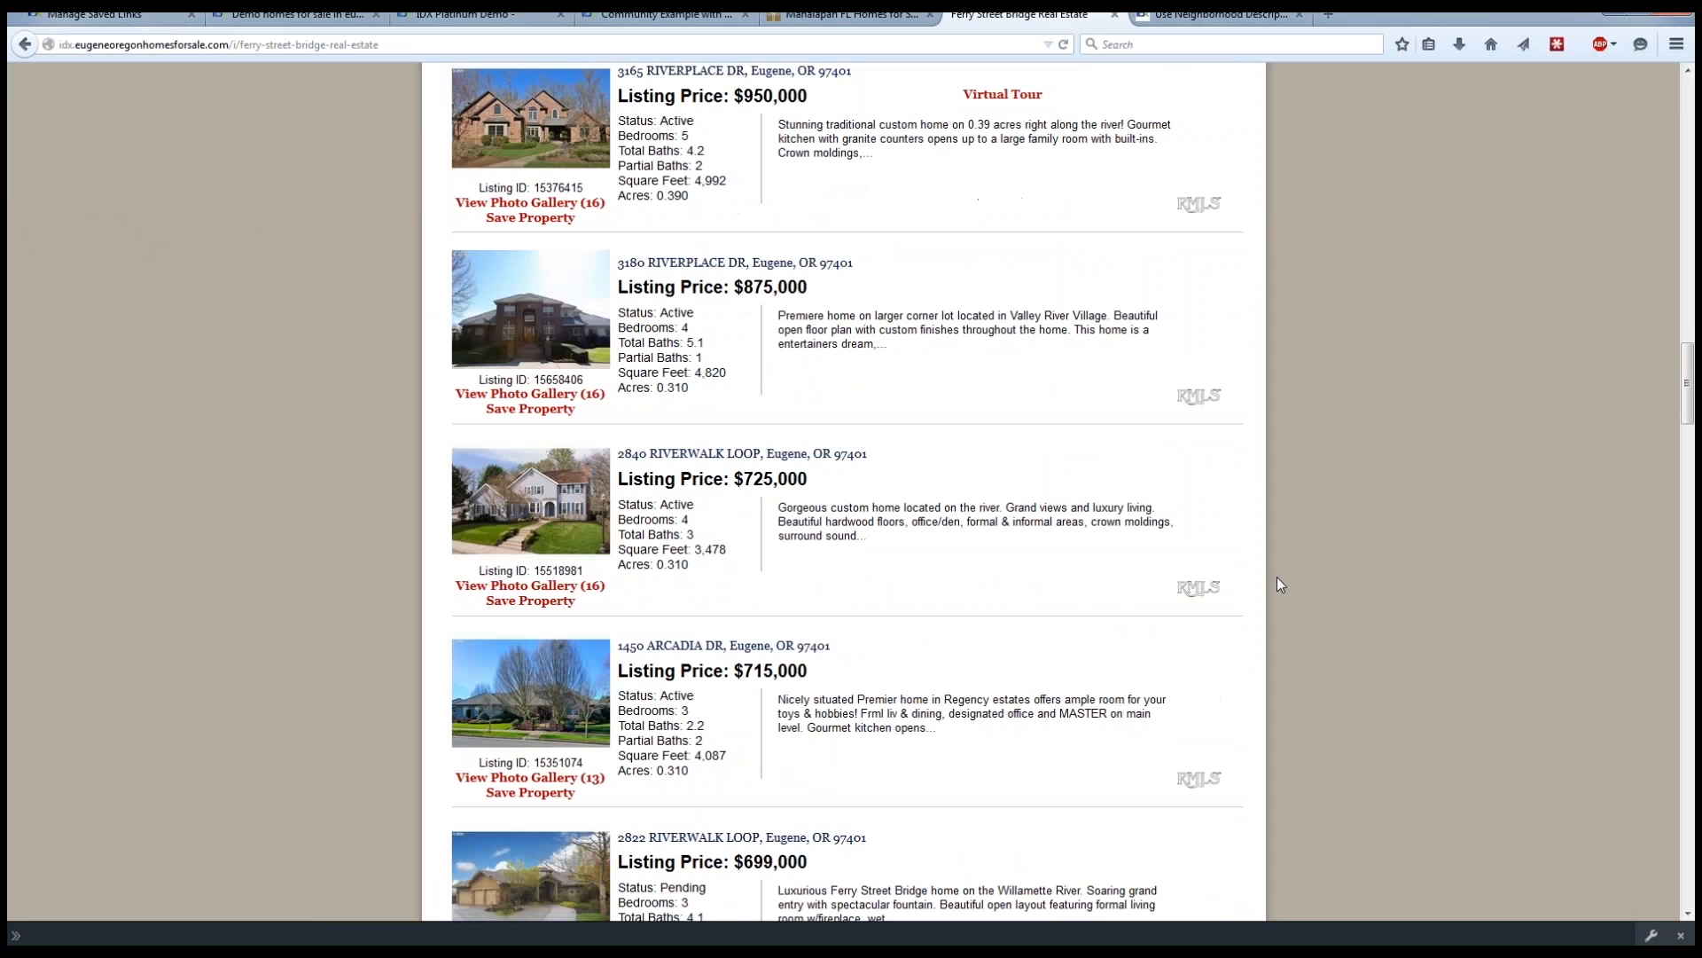
scroll(1276, 577, "up", 3)
scroll(1275, 585, "up", 2)
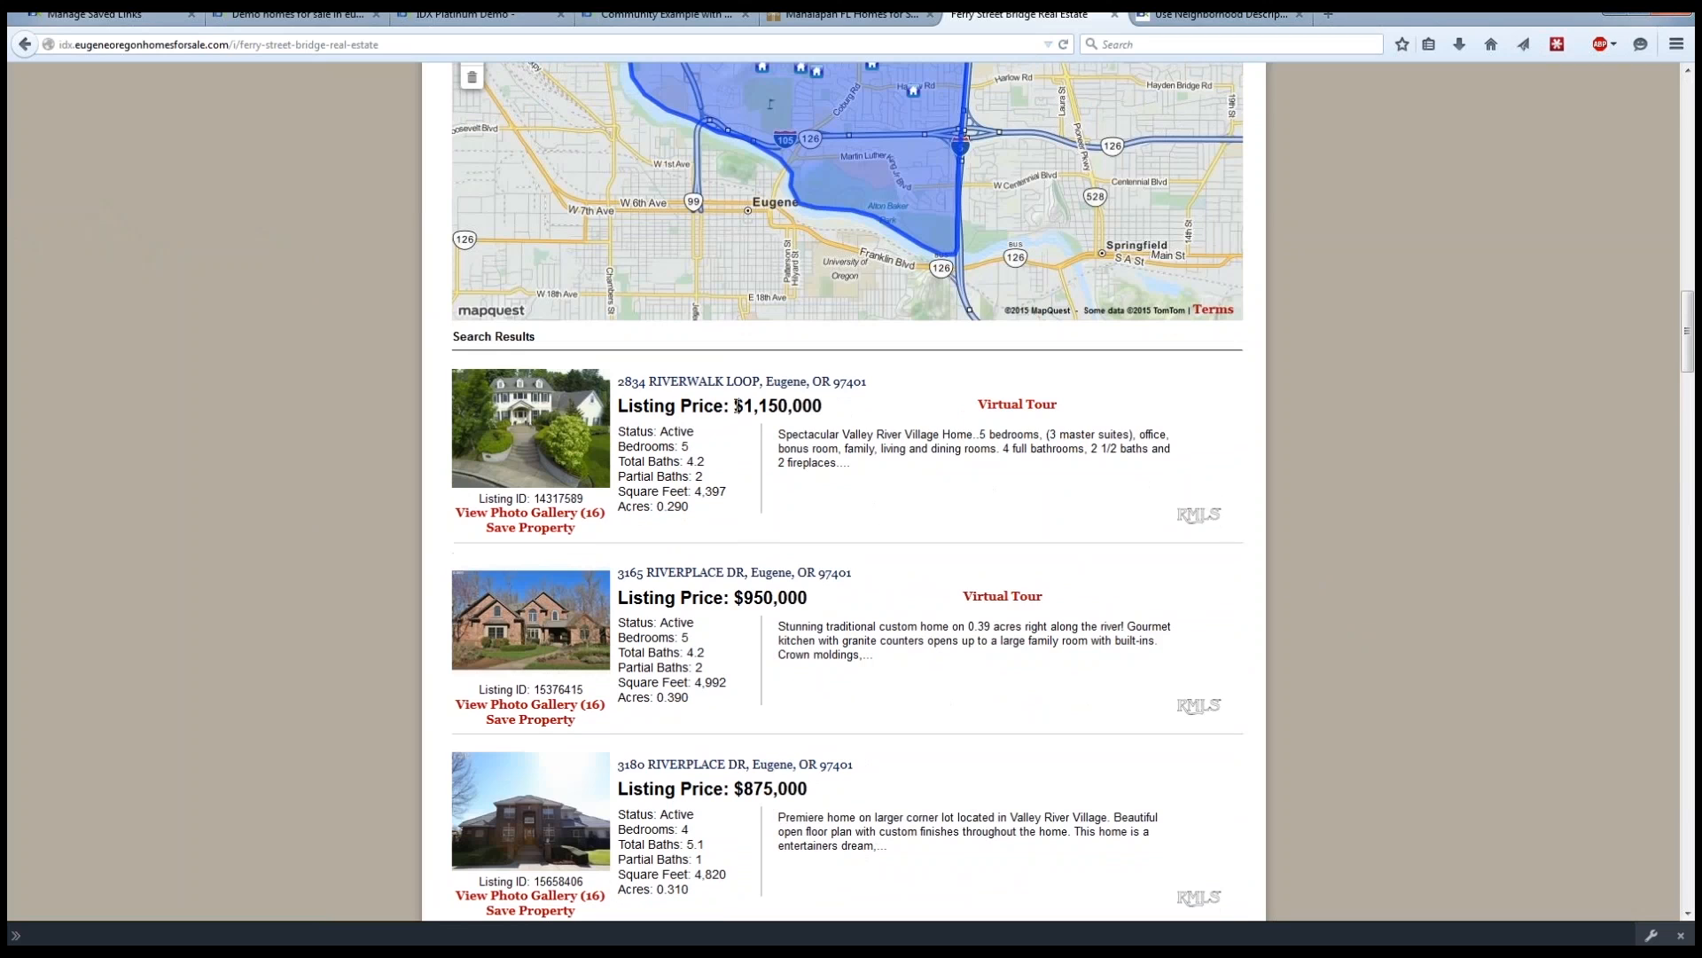
Open the first listing in the Ferry Street Bridge results and examine its photos, property details, map and contact form.
left_click(705, 383)
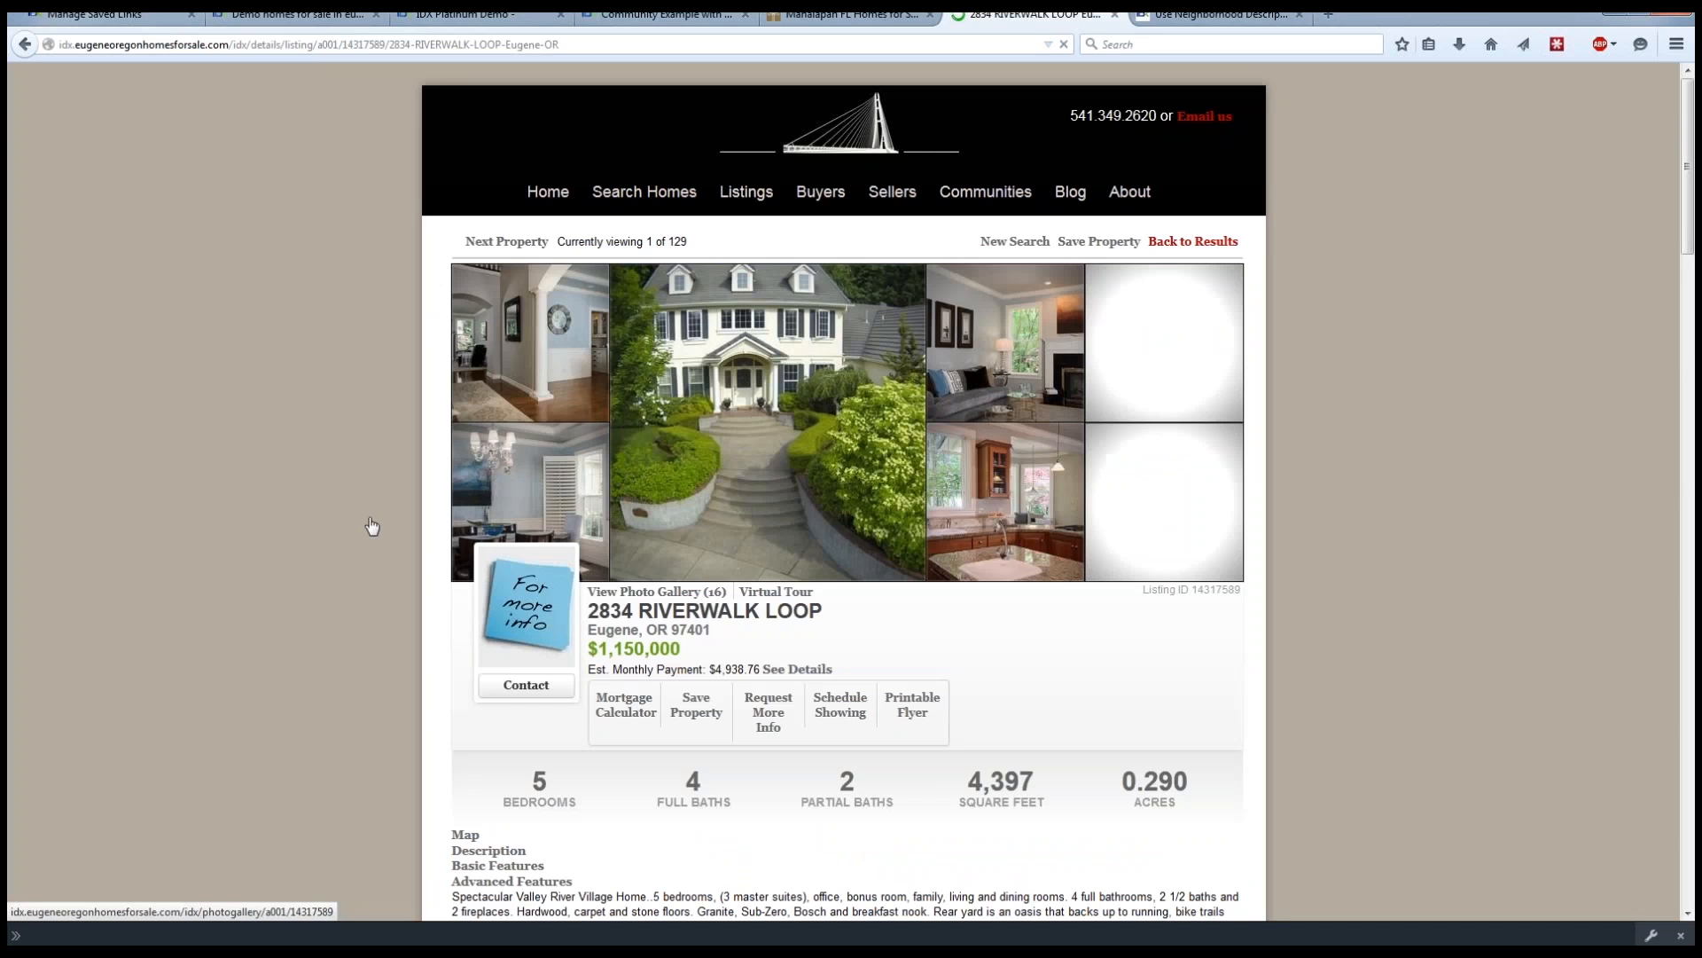
scroll(312, 560, "down", 3)
scroll(311, 561, "down", 7)
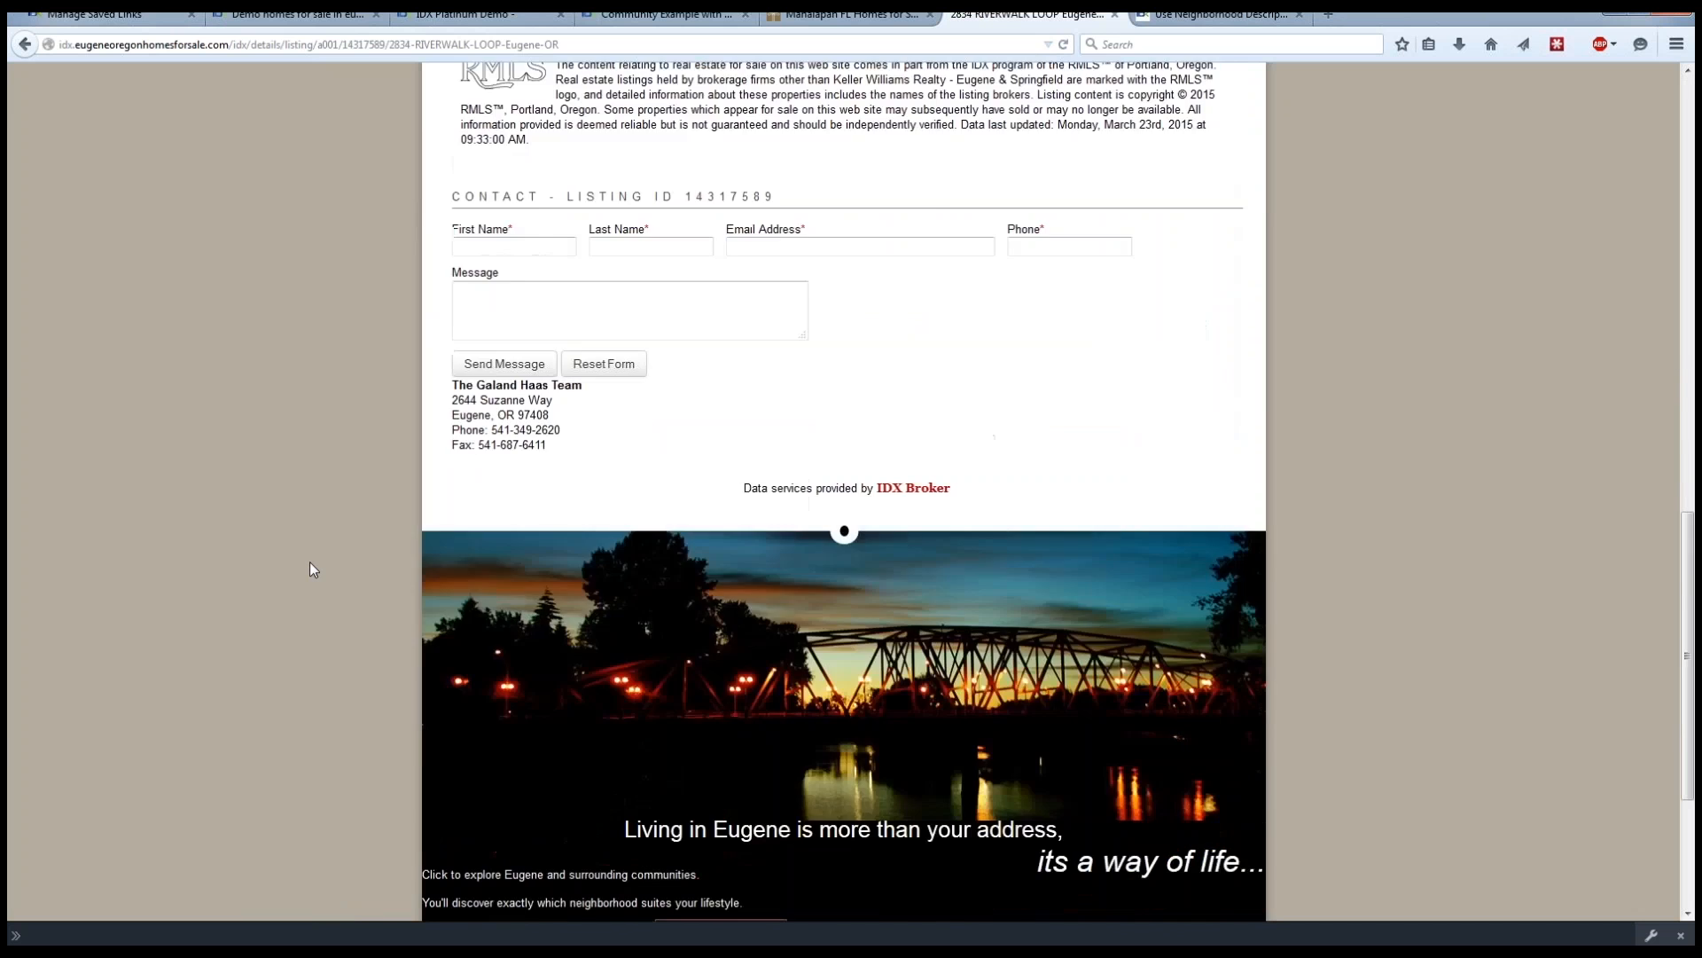
scroll(310, 562, "up", 4)
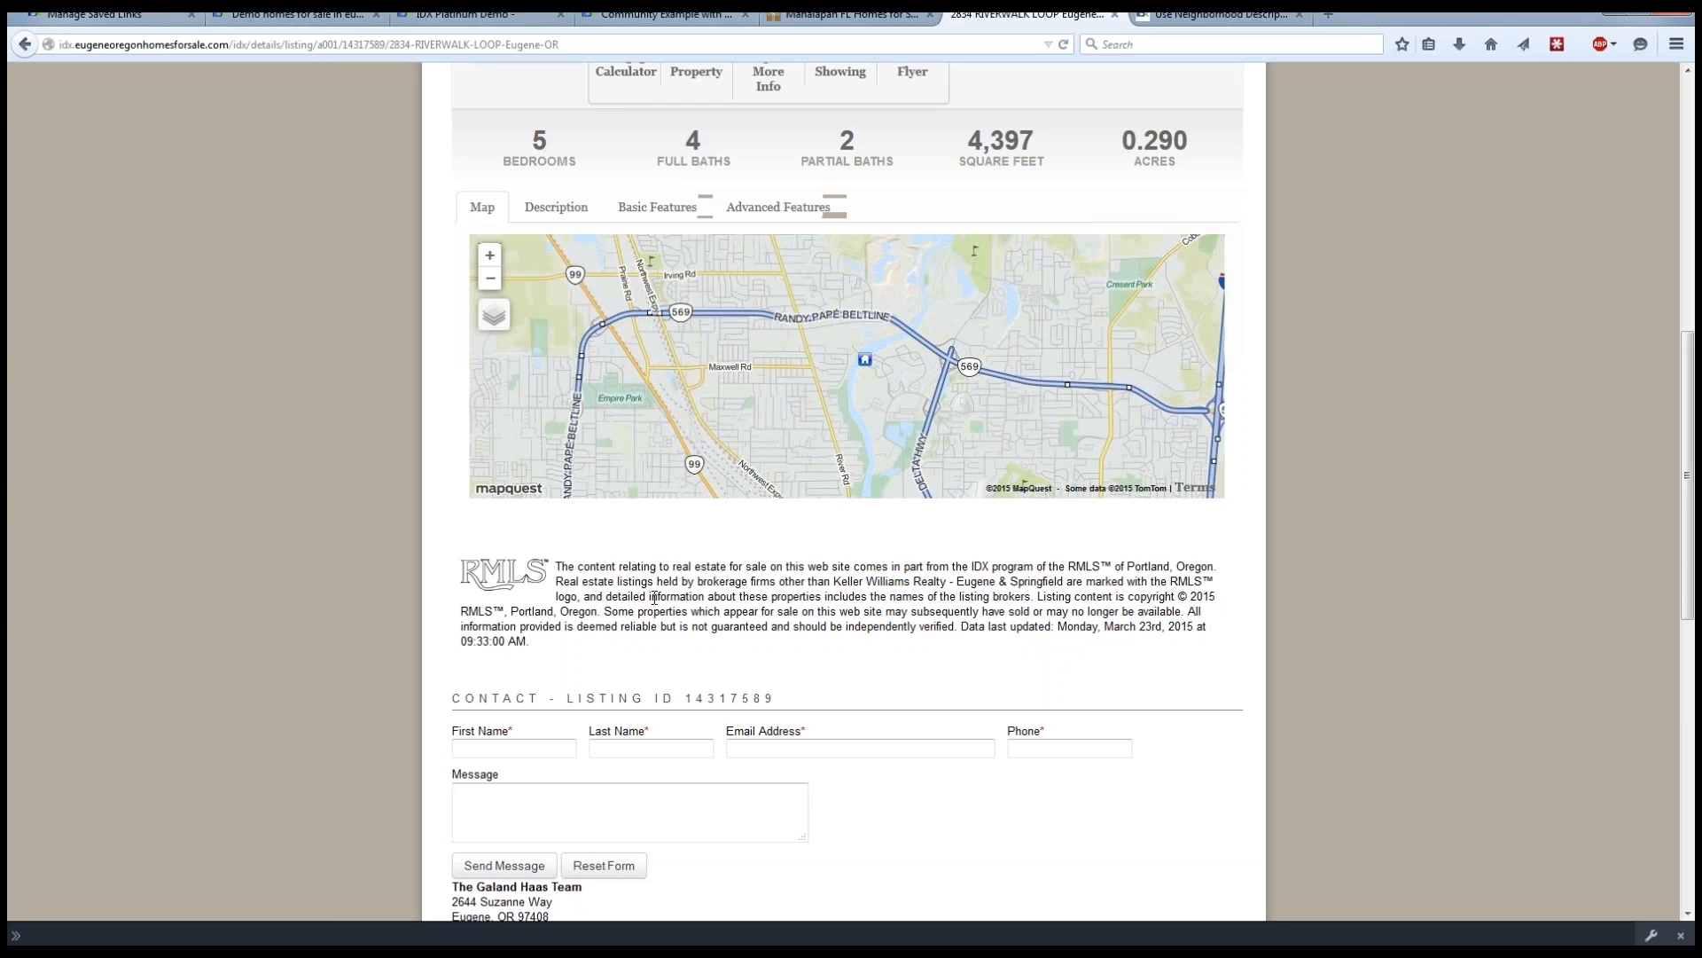
scroll(220, 572, "up", 10)
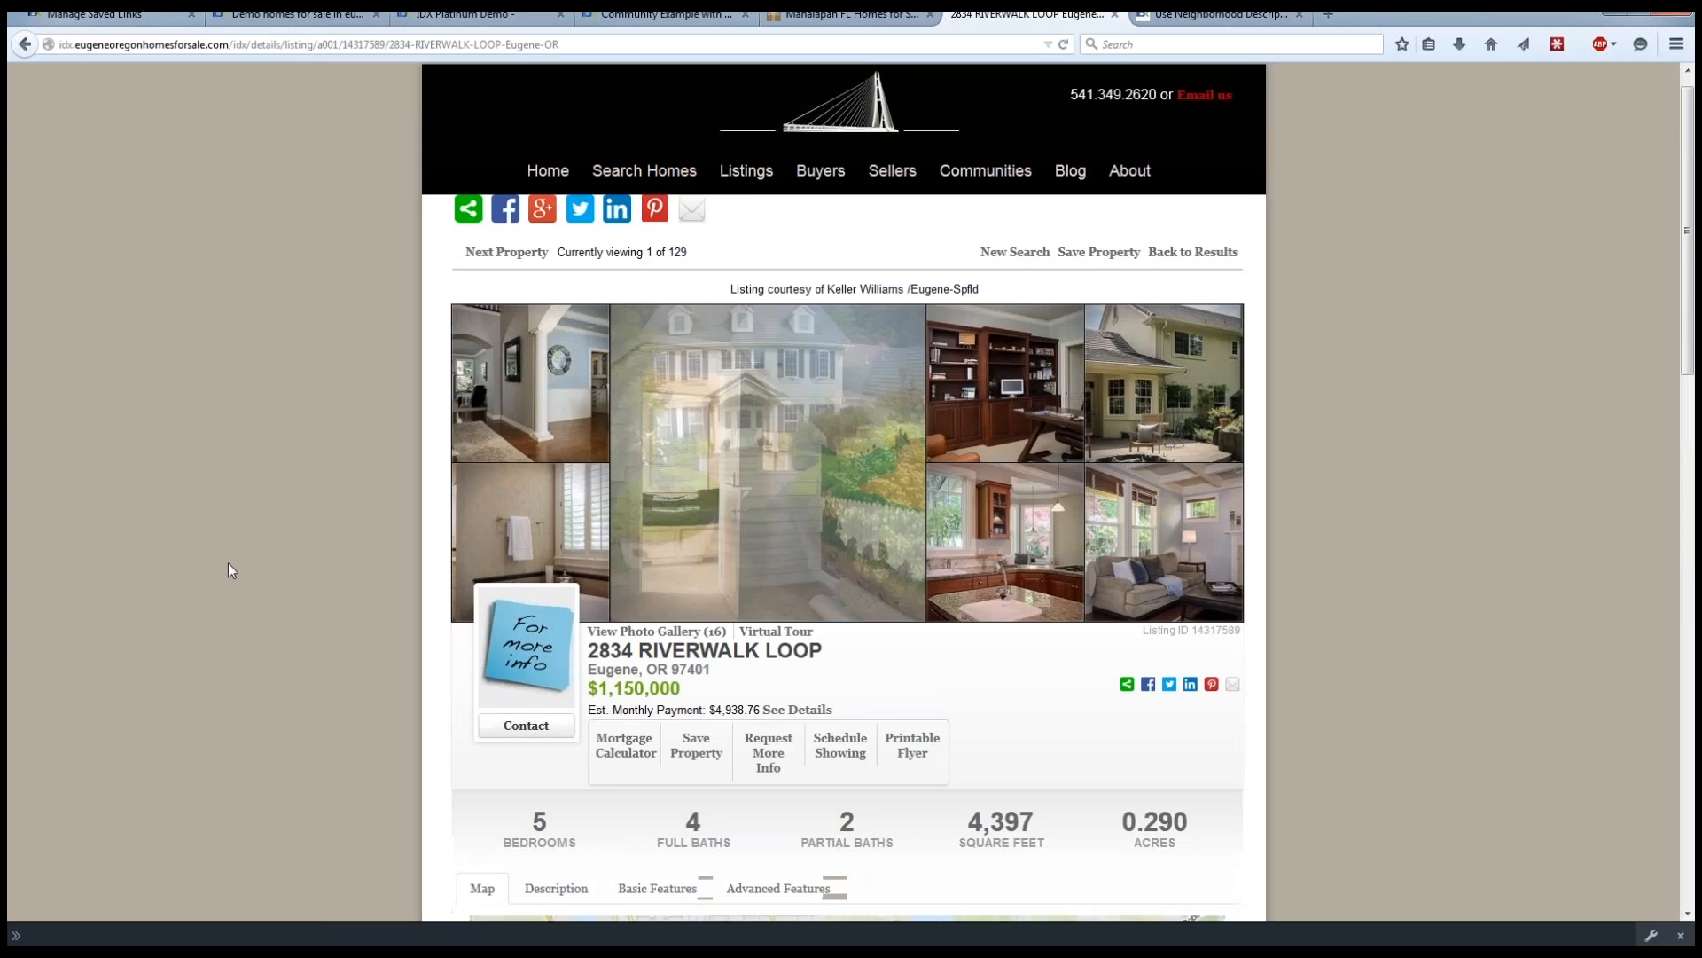